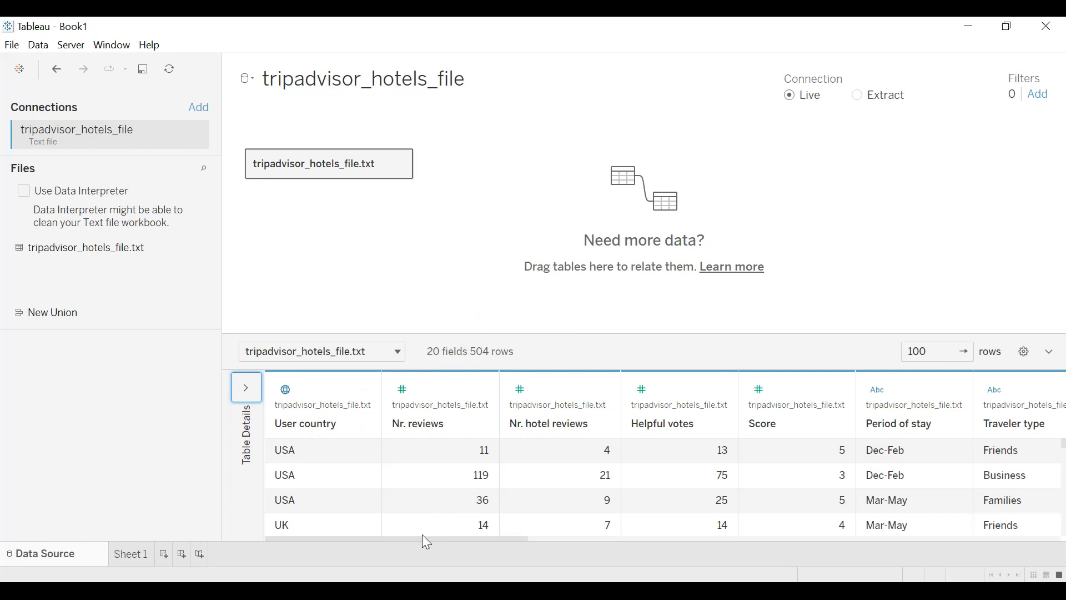
- Look through all columns of the tripadvisor_hotels_file data preview, through to Review weekday
left_click_drag(431, 539, 683, 538)
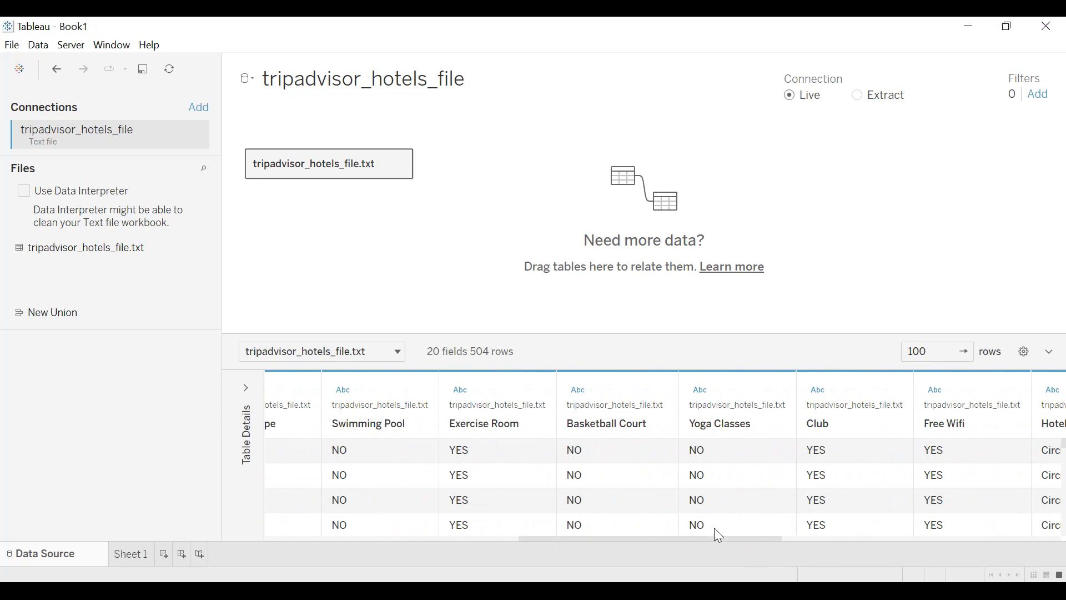
left_click_drag(716, 538, 835, 539)
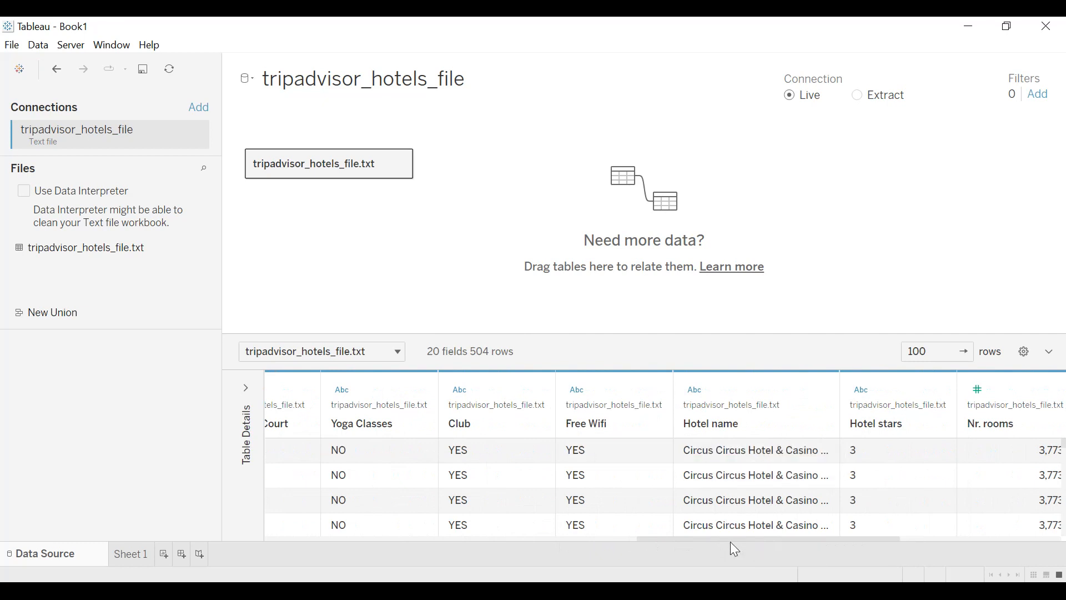
left_click_drag(813, 538, 959, 539)
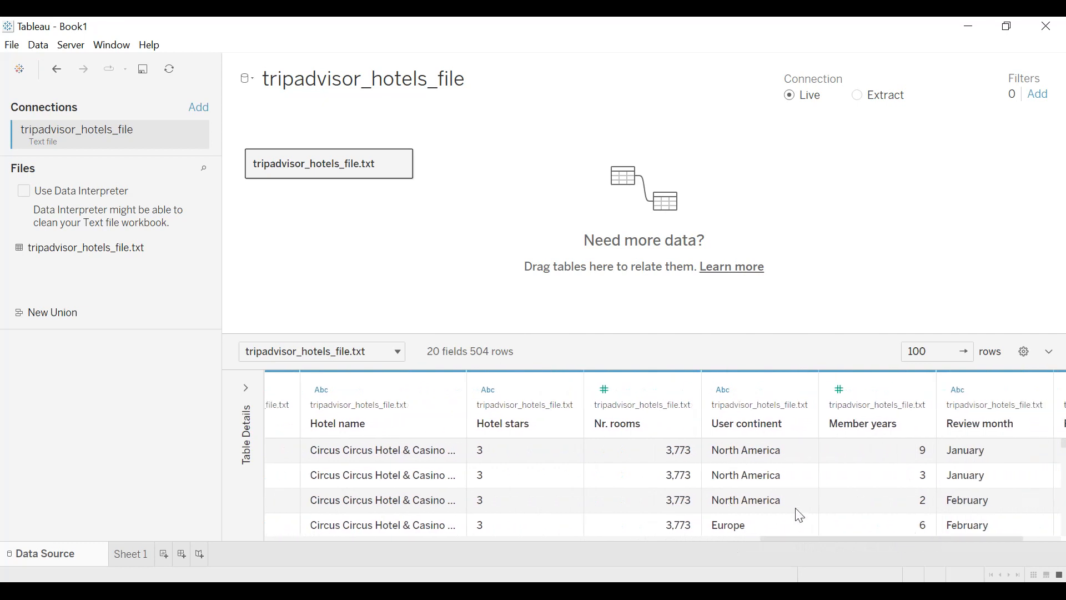
left_click_drag(809, 539, 882, 537)
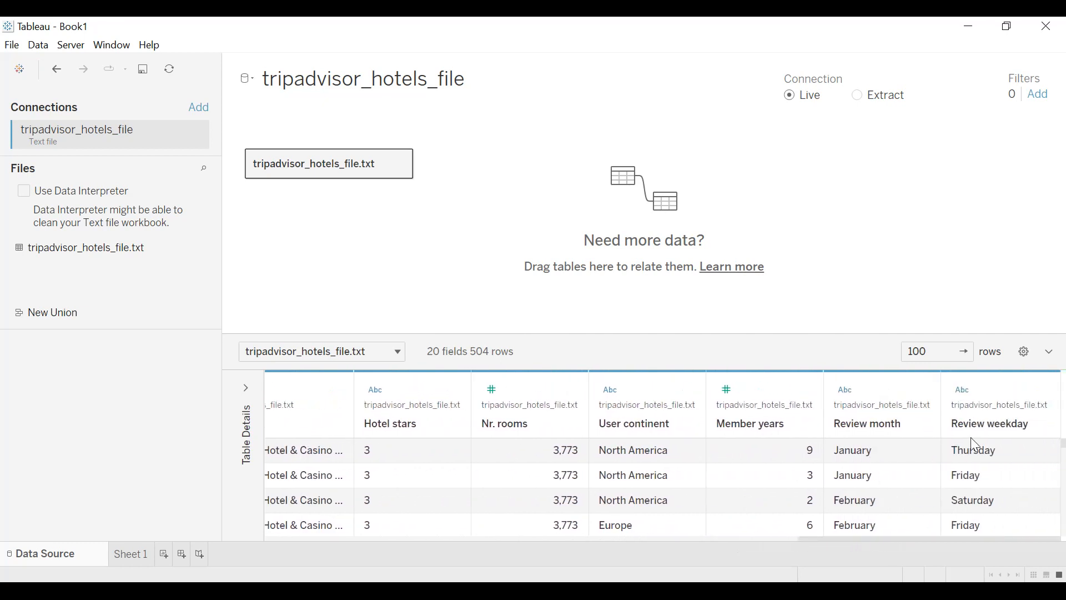
- Go to the Sheet 1 worksheet and rename it "Total hotels"
left_click(129, 554)
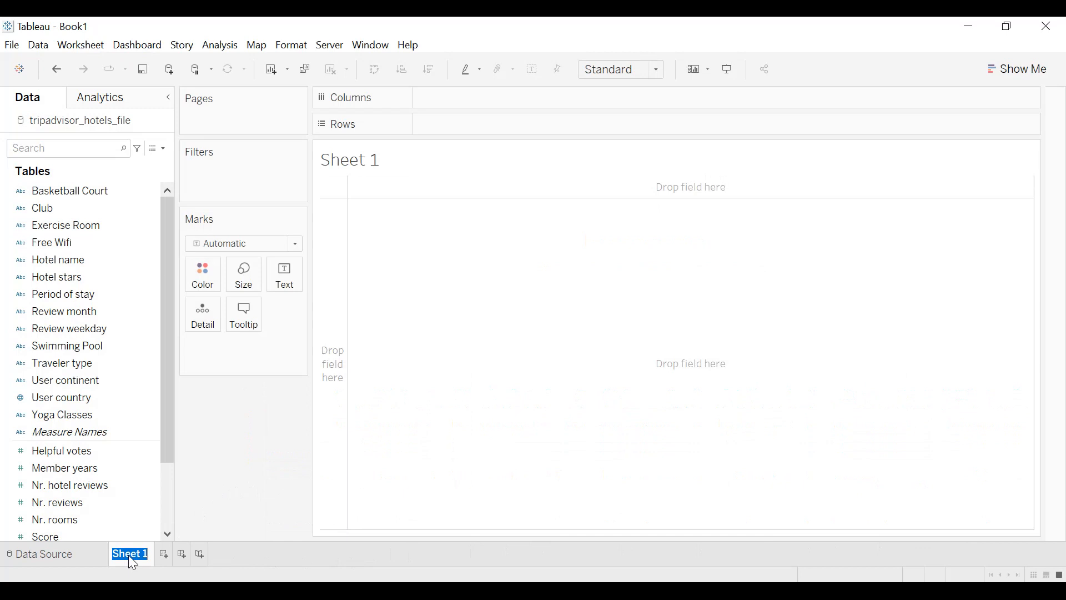
type("Total hotels")
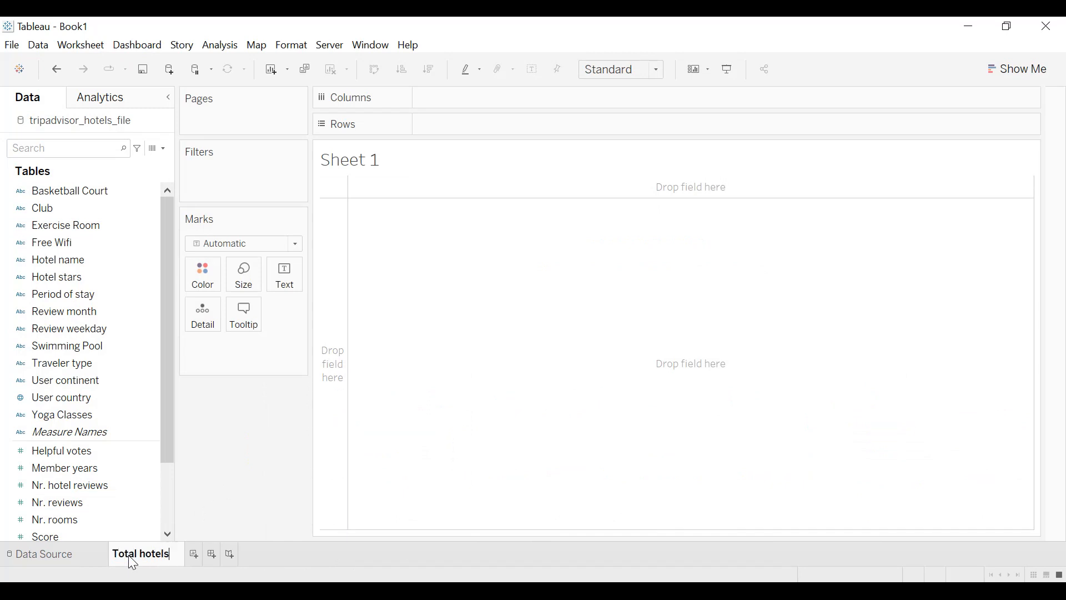
key("Return")
- Create a calculated field named "Total hotels", reusing the sheet name, with the string "Total hotels" in quotation marks as its formula
double_click(132, 551)
key("ctrl+c")
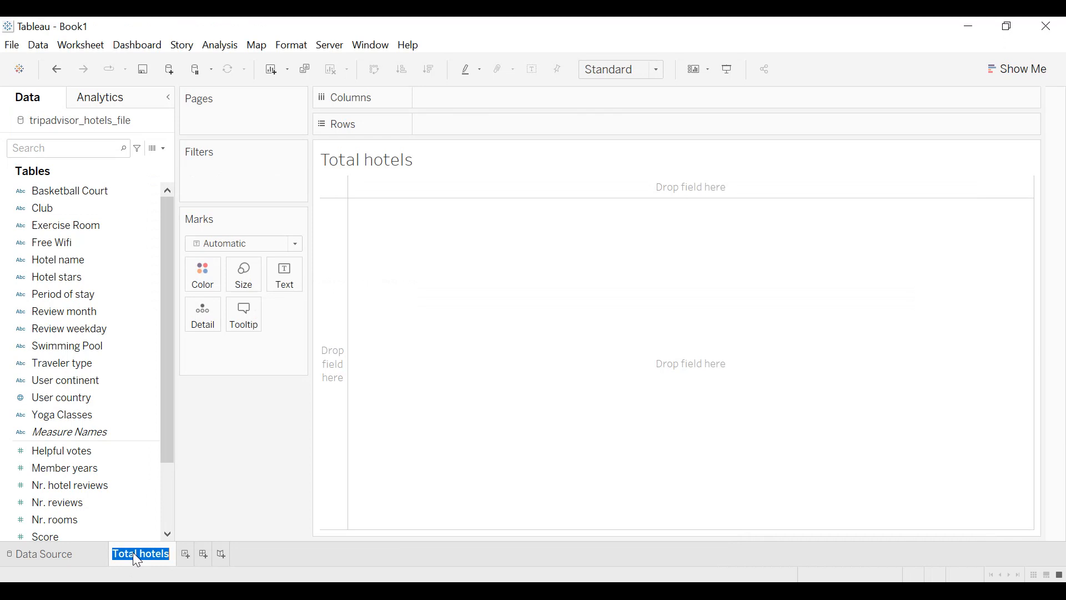
left_click(164, 148)
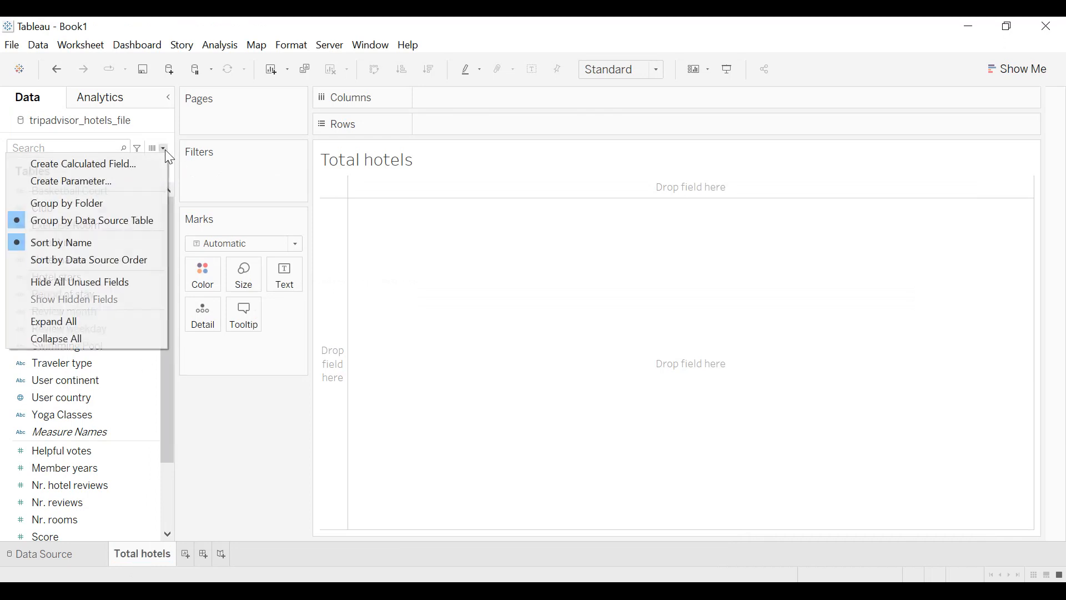
left_click(151, 166)
key("ctrl+v")
key("Tab")
type("\"")
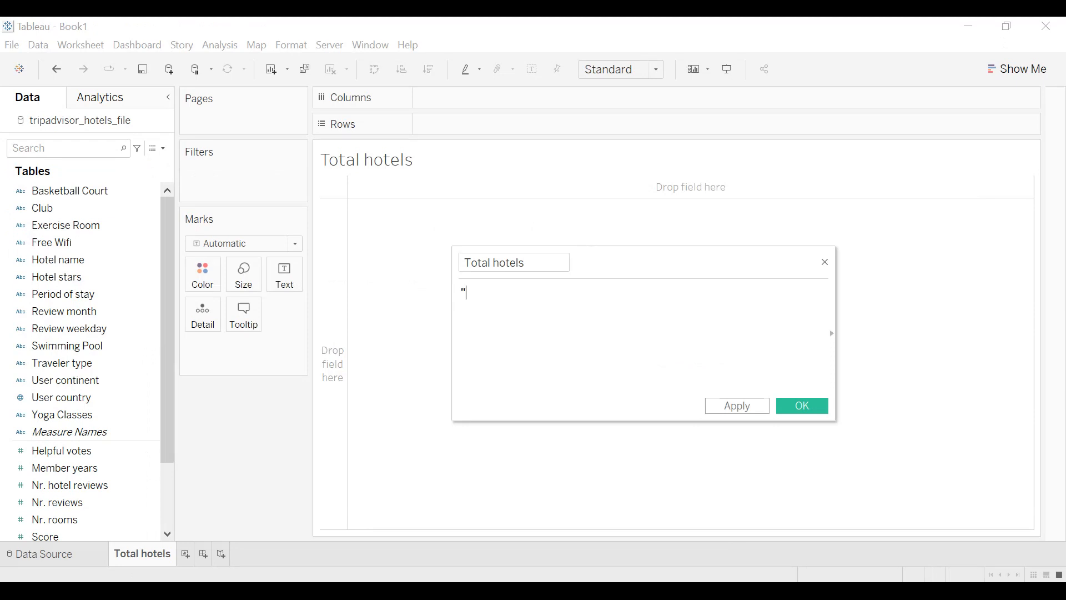
key("ctrl+v")
type("\"")
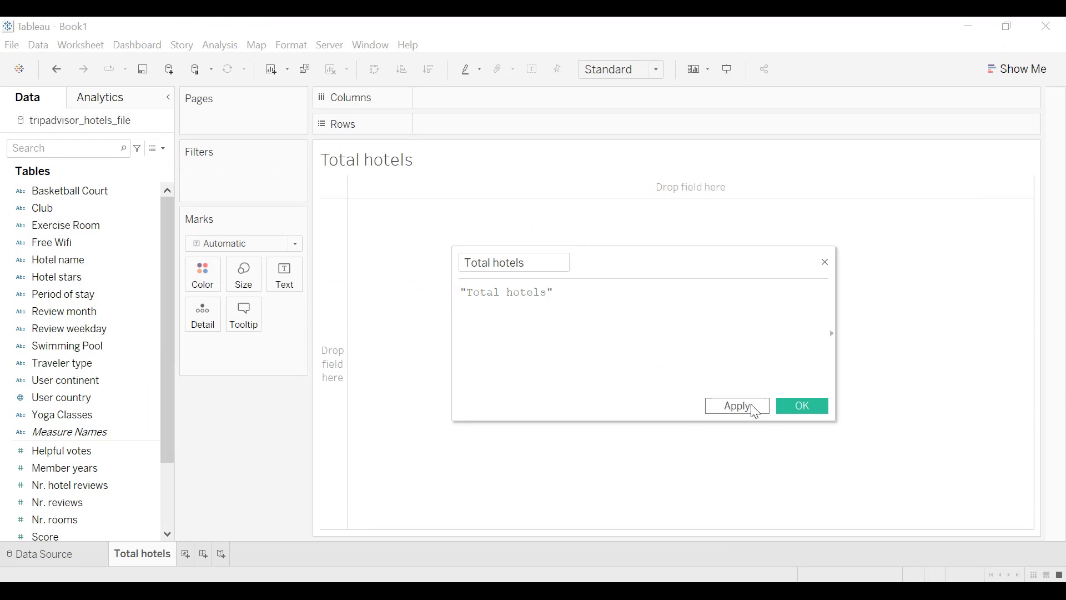
left_click(804, 407)
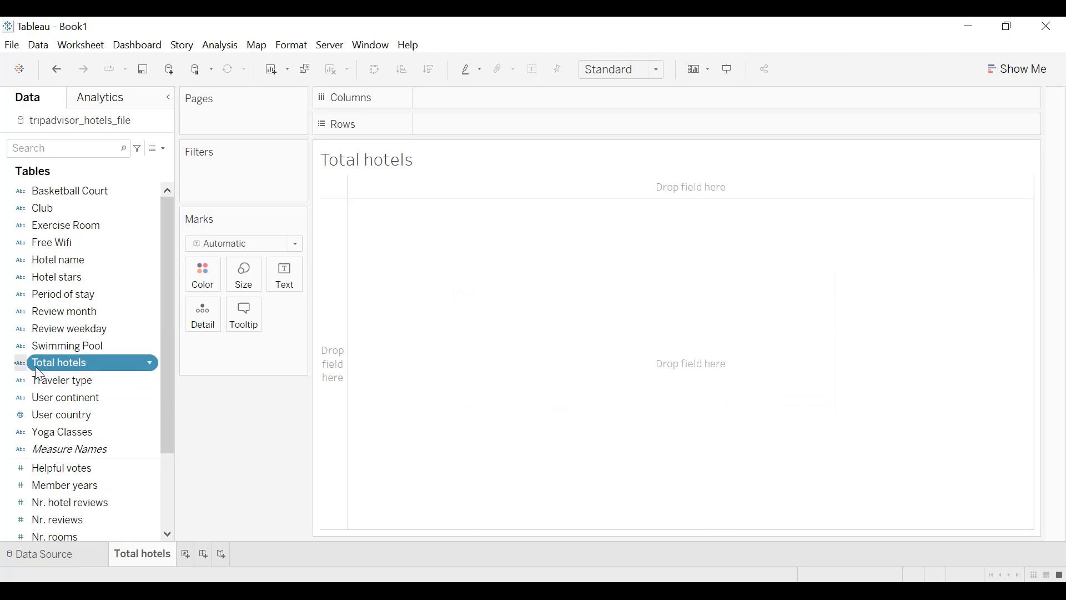
- Show the Total hotels field as the text mark, widen it to fit the label, and hide the sheet title
left_click_drag(79, 360, 270, 287)
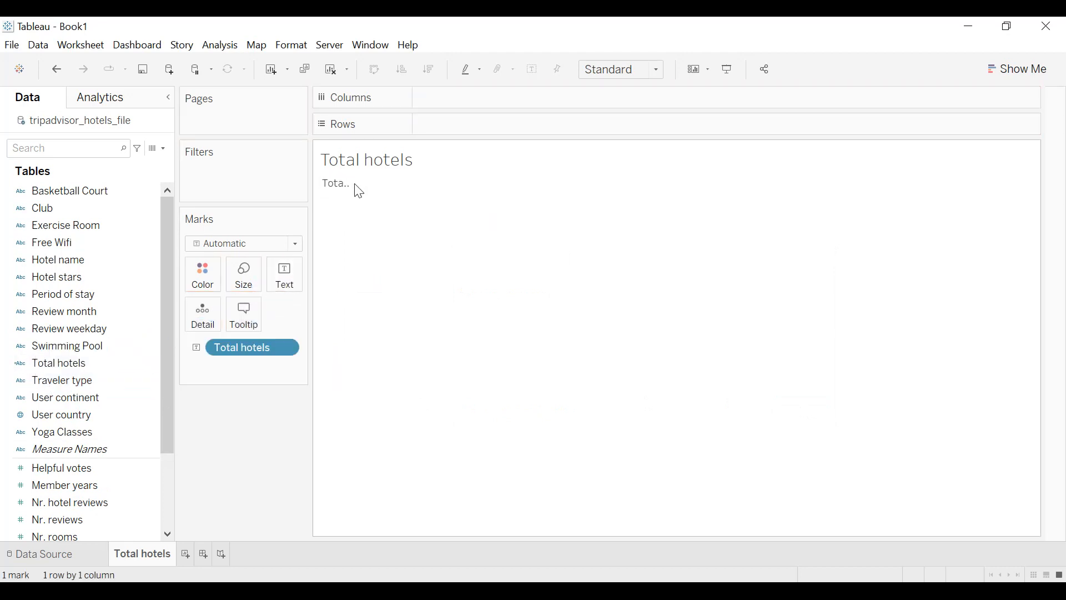
left_click_drag(357, 183, 422, 184)
right_click(383, 160)
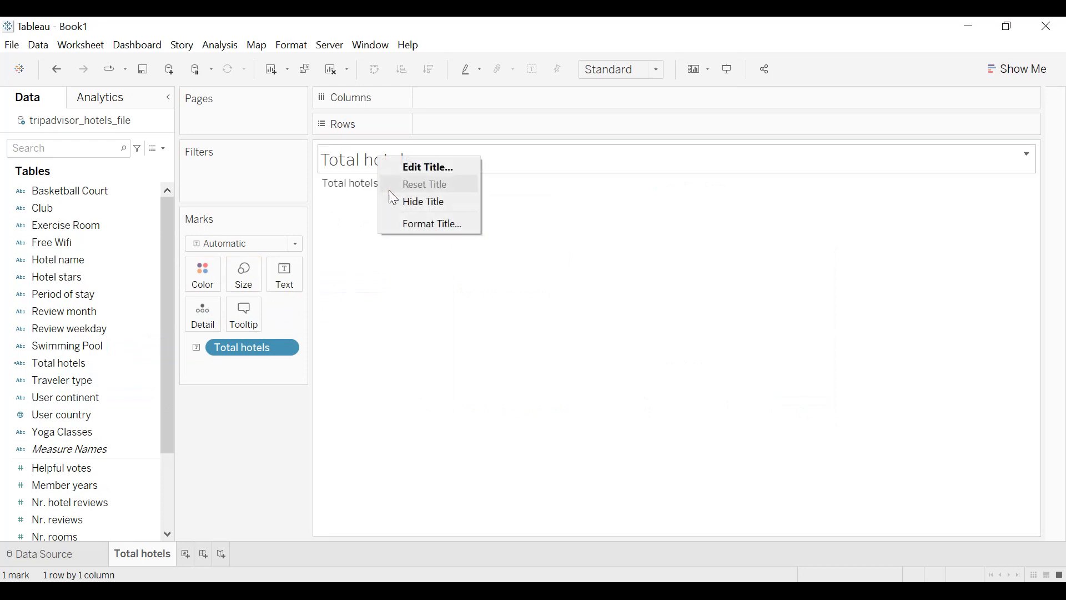
left_click(402, 202)
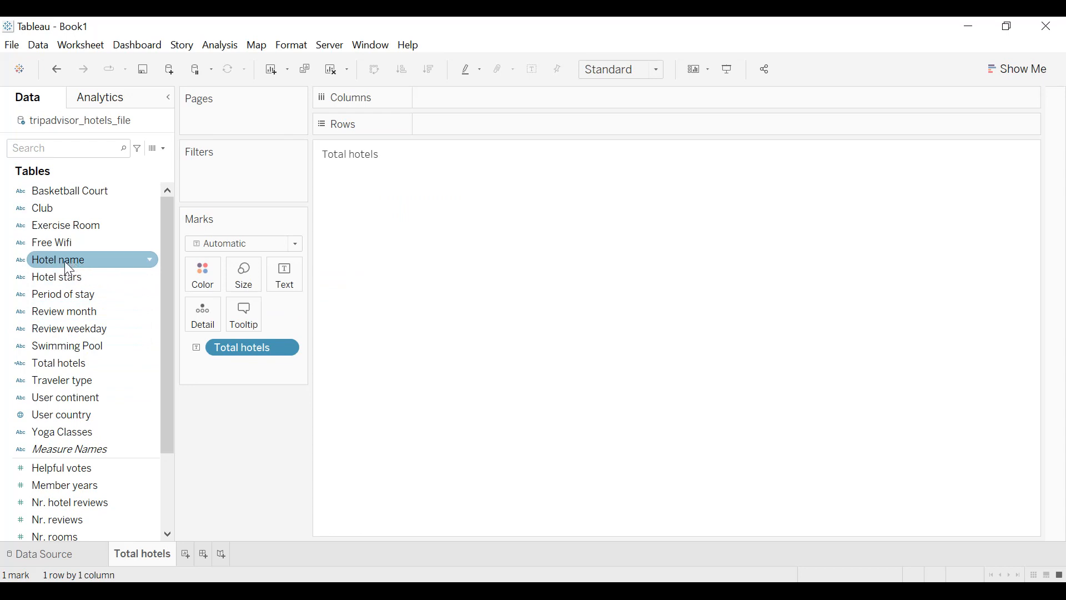
- Add Hotel name to the text mark as a distinct count measure beneath the Total hotels label
left_click_drag(65, 261, 278, 283)
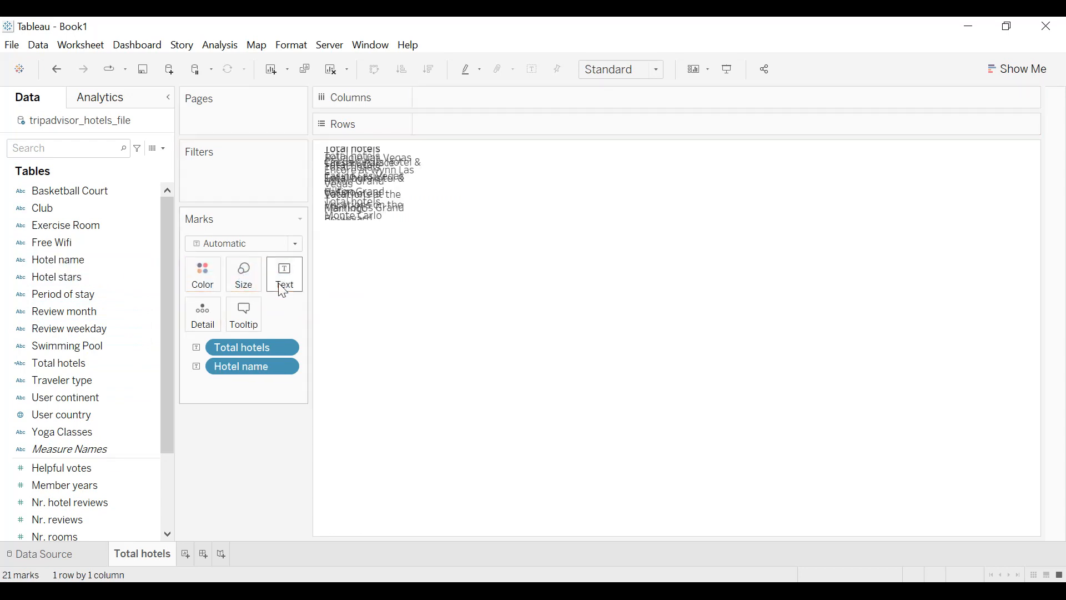
left_click(290, 367)
mouse_move(315, 558)
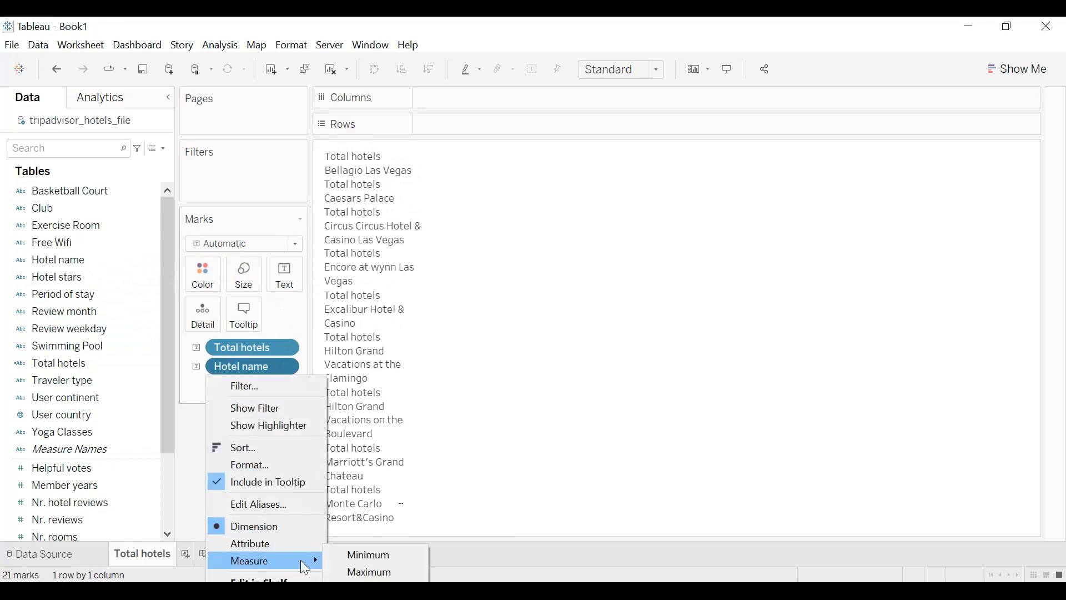
left_click(378, 599)
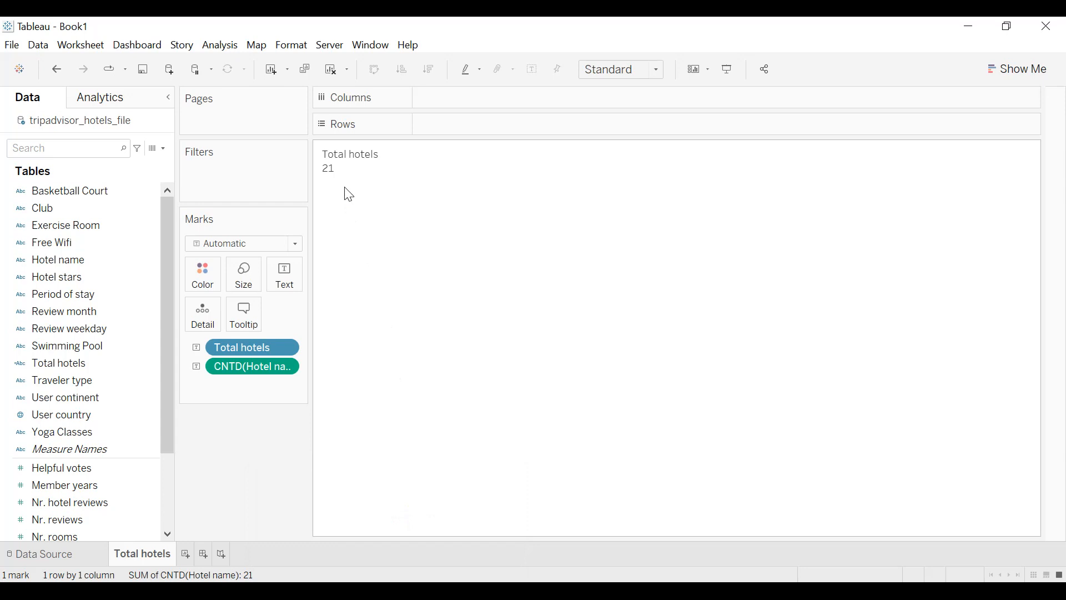
mouse_move(365, 174)
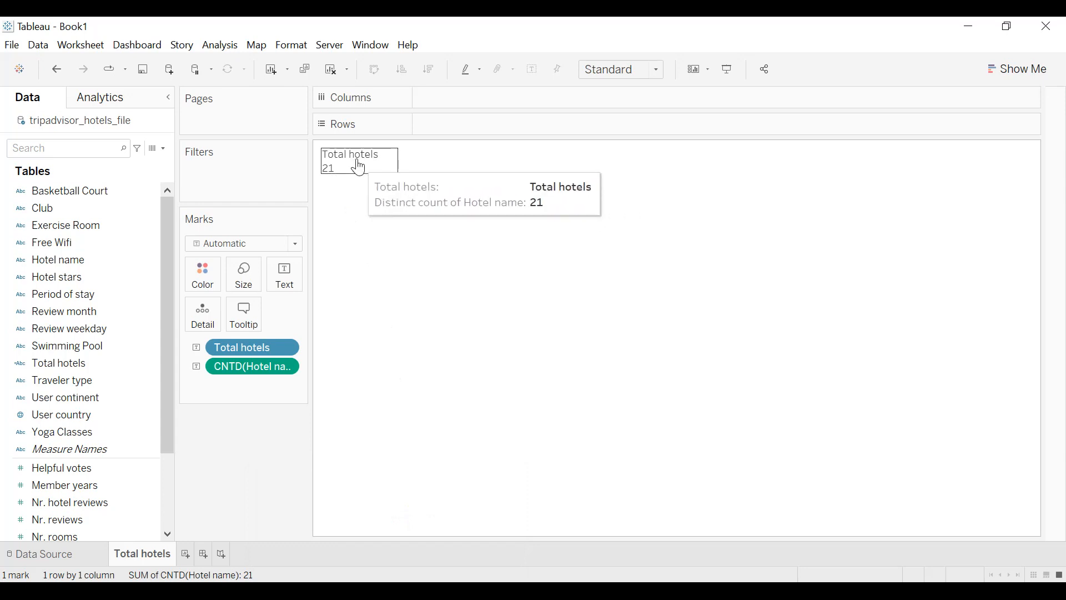
- Format the default worksheet font as bold with size 10
left_click(293, 45)
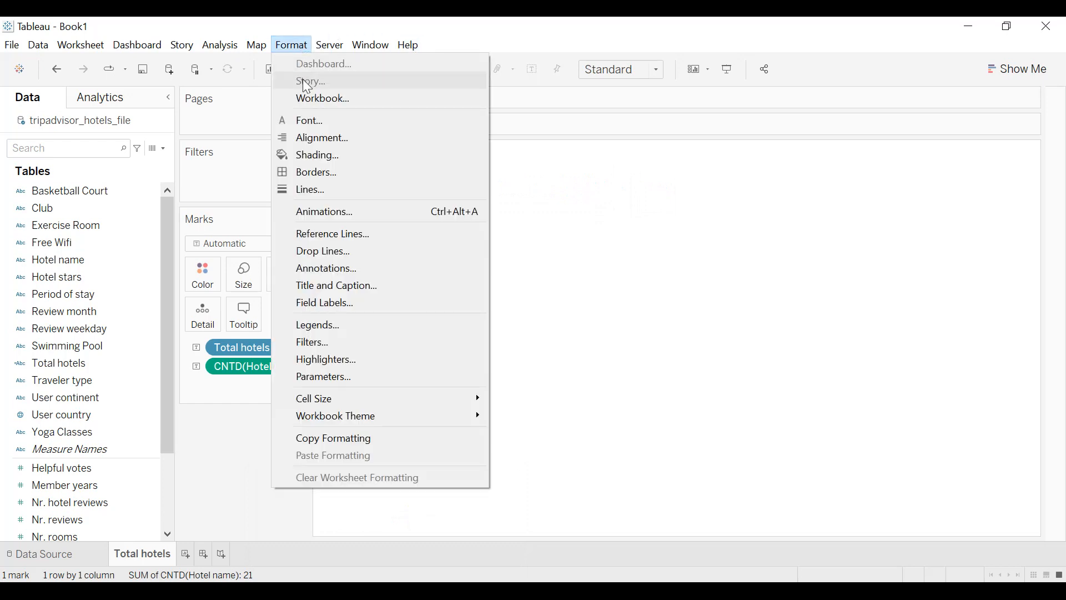
left_click(307, 121)
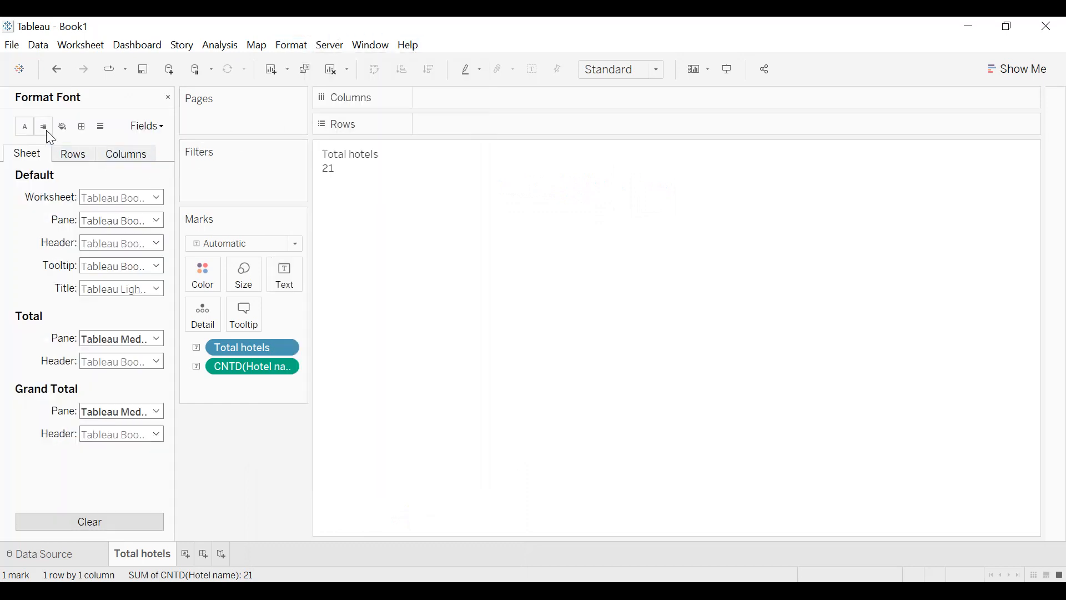
left_click(132, 196)
left_click(137, 241)
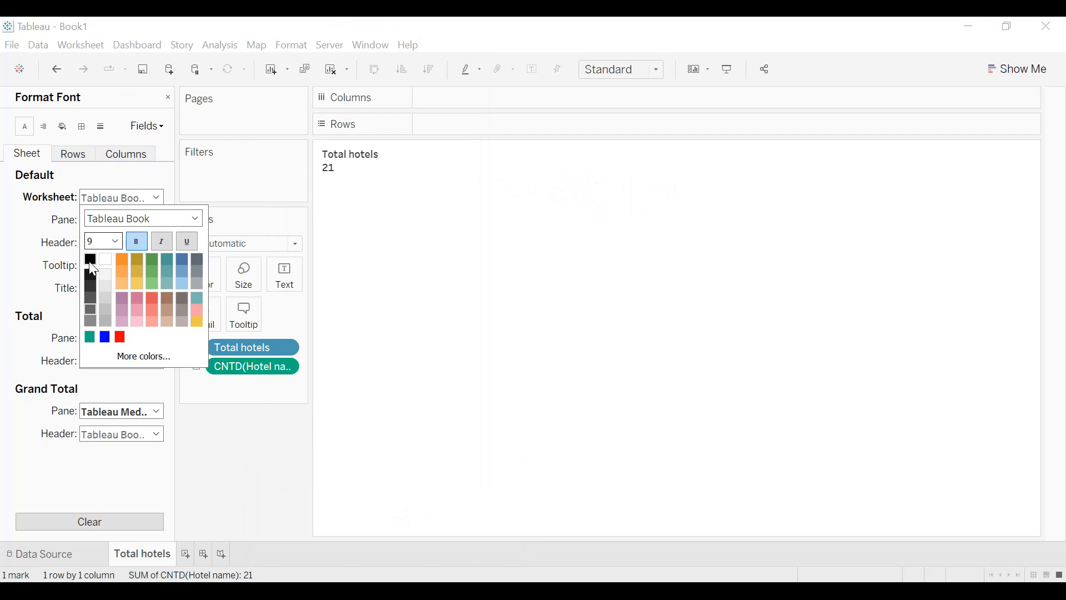
left_click(116, 241)
left_click(105, 272)
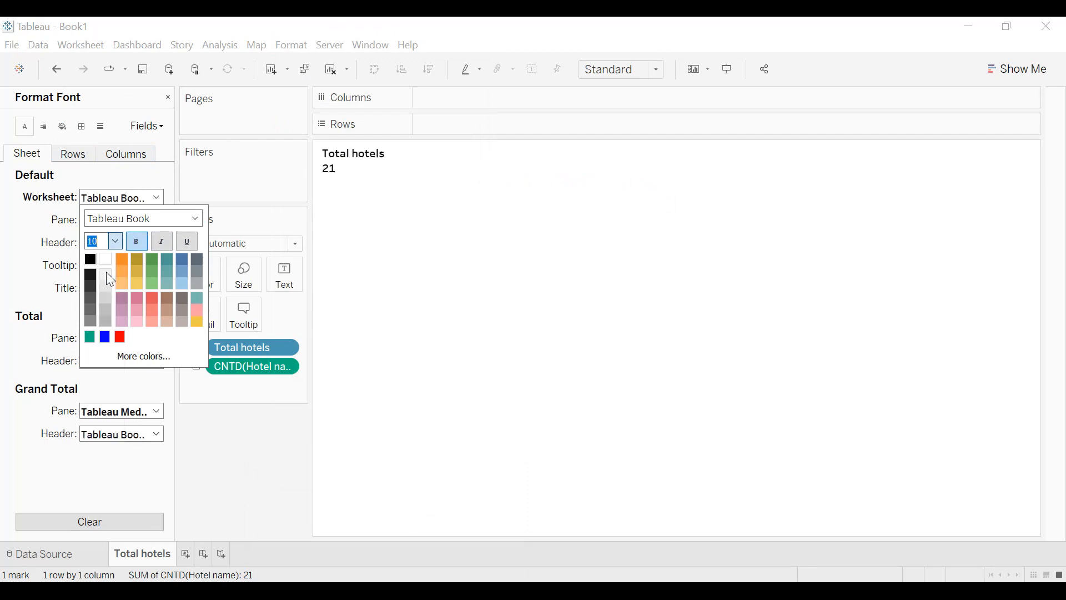
- Set the default pane alignment to horizontally centered
left_click(43, 127)
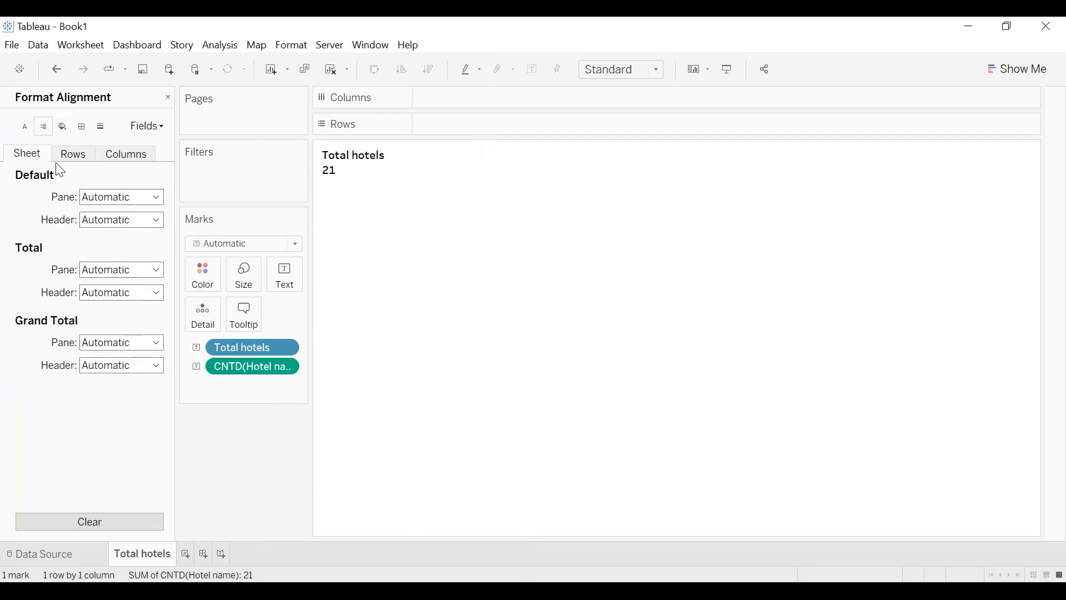
left_click(98, 198)
left_click(114, 251)
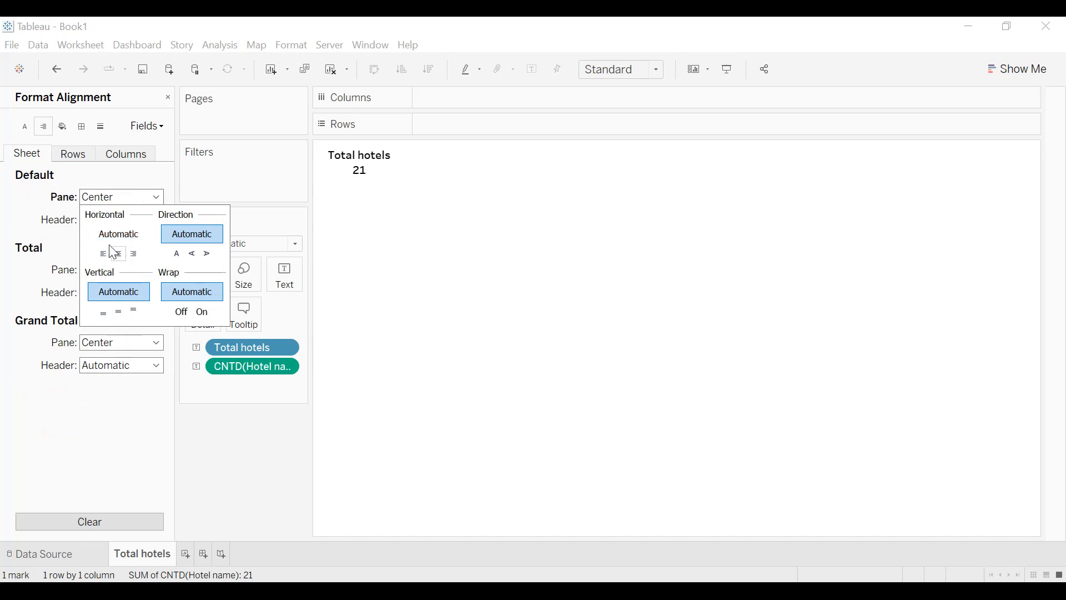
left_click(29, 205)
- Shade the worksheet background green with the HTML color #00af87
left_click(61, 127)
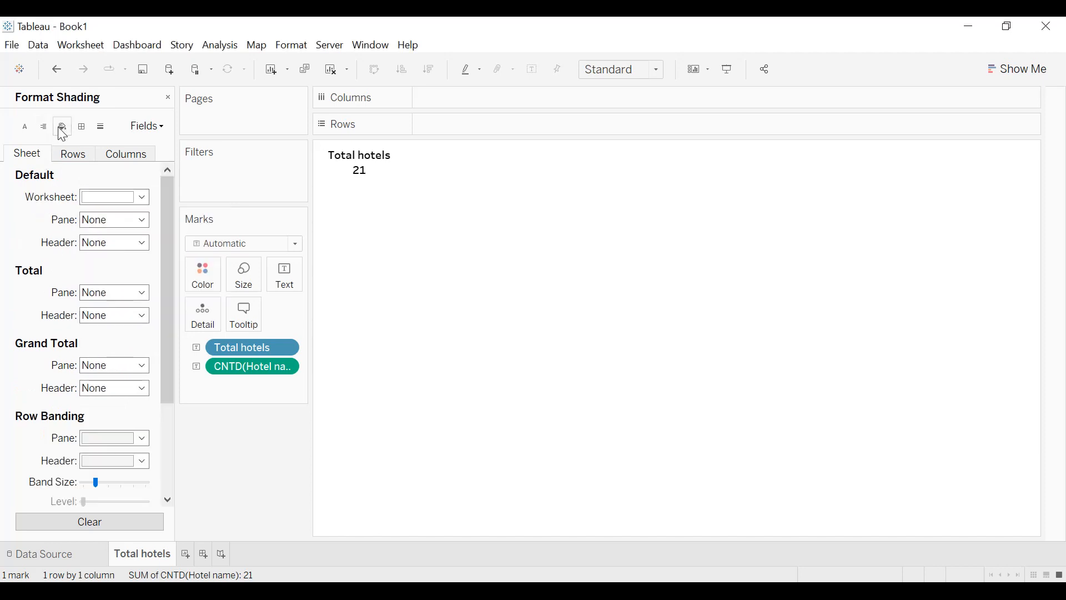
left_click(103, 198)
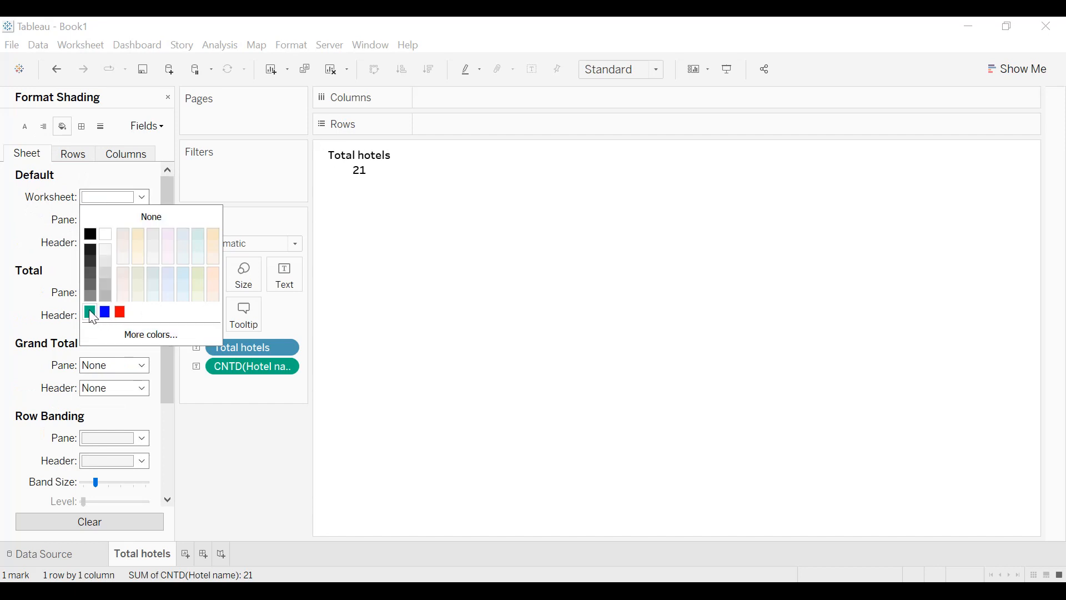
left_click(154, 335)
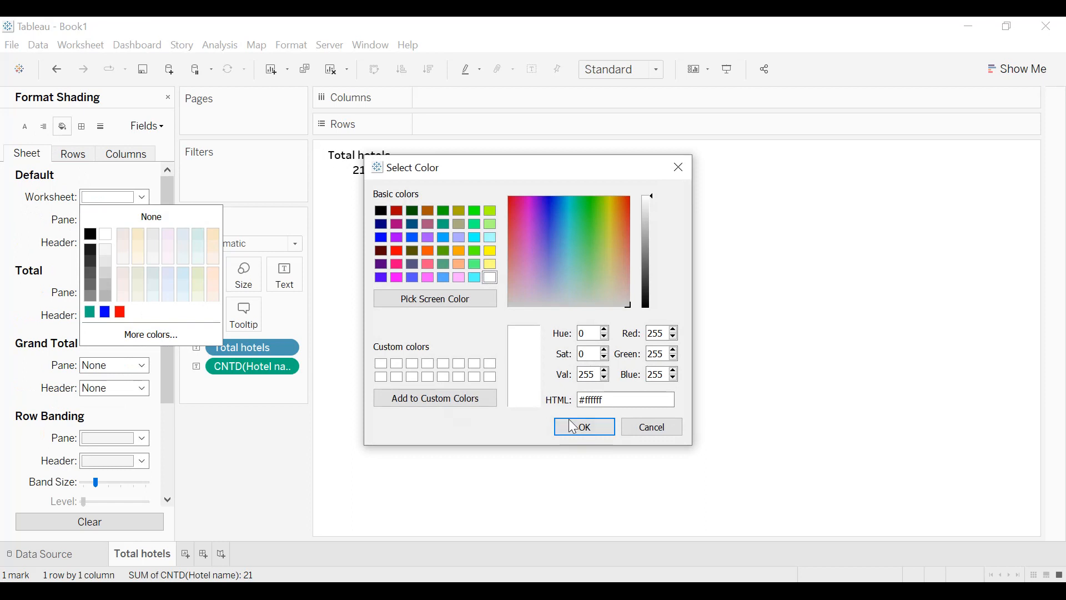
left_click(651, 428)
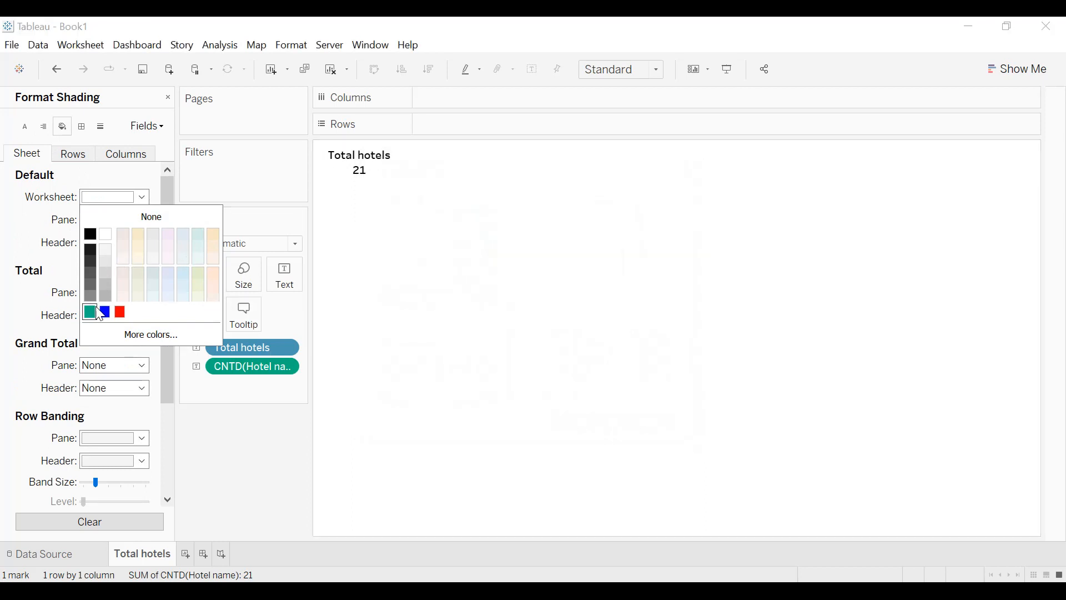
left_click(91, 312)
left_click(200, 335)
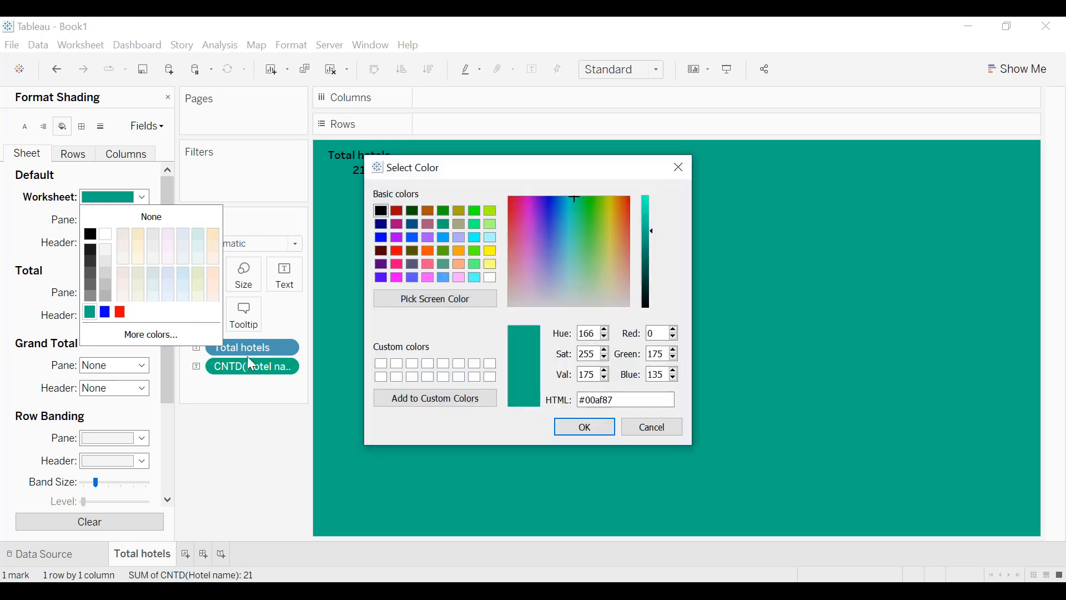
double_click(599, 400)
left_click(616, 400)
left_click_drag(614, 399, 543, 405)
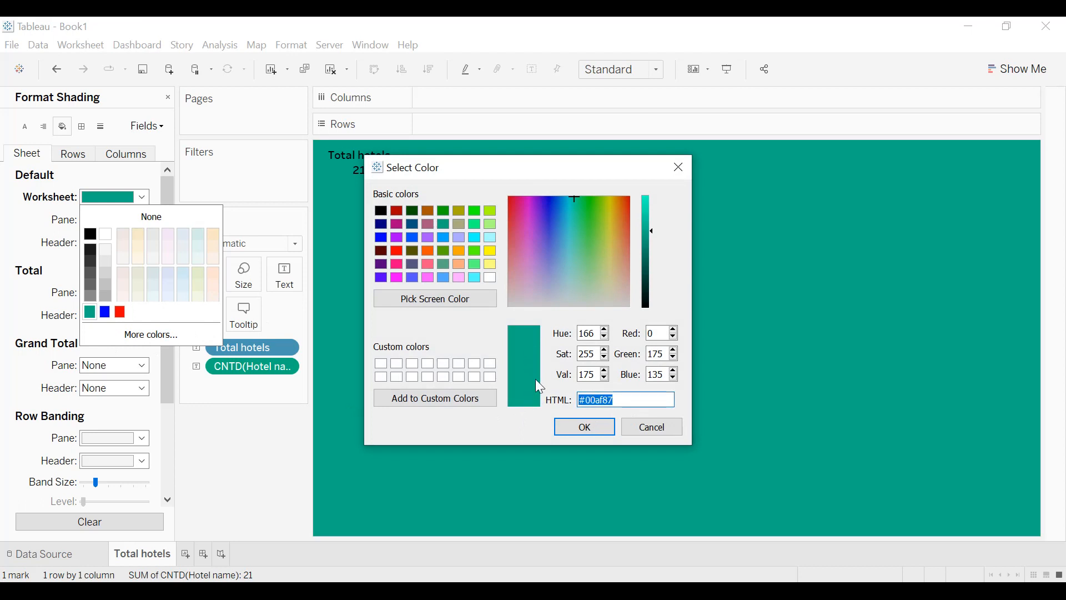
left_click(584, 427)
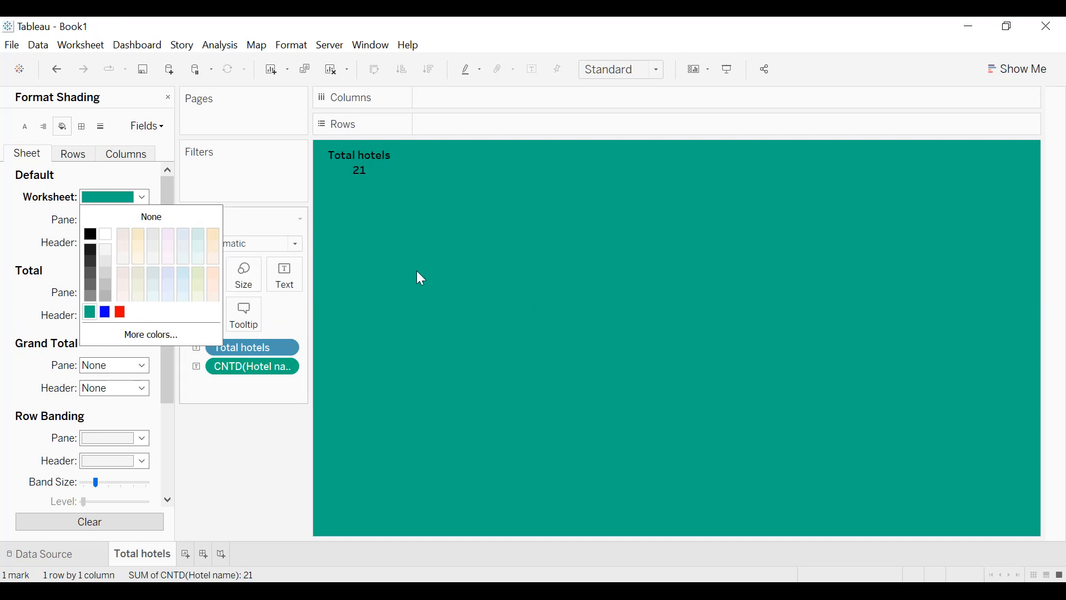
left_click(456, 265)
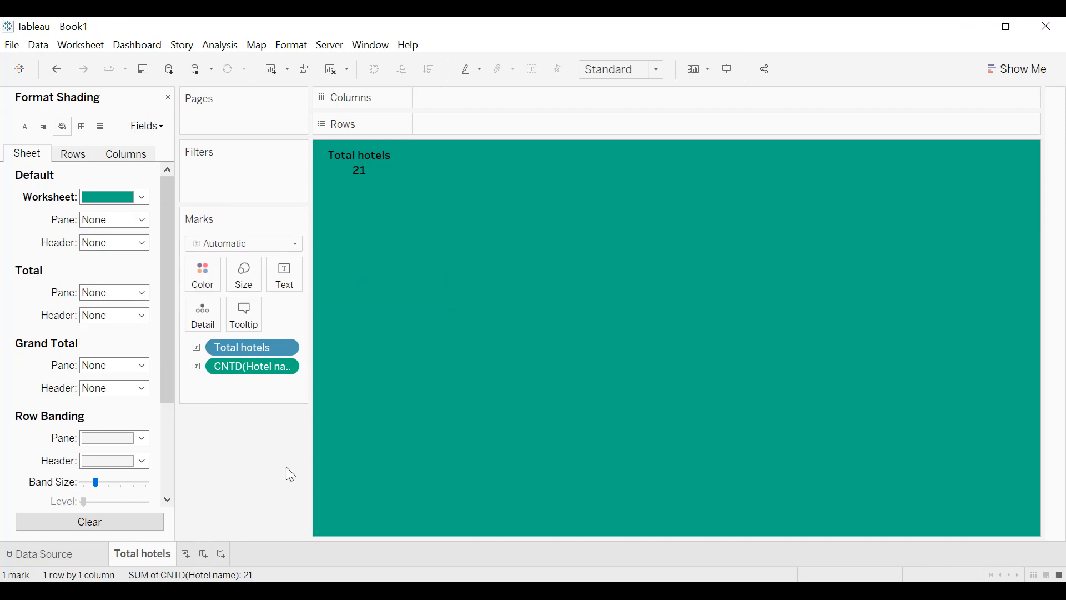
- Add a new worksheet named "Average number of rooms" and copy its name
left_click(187, 554)
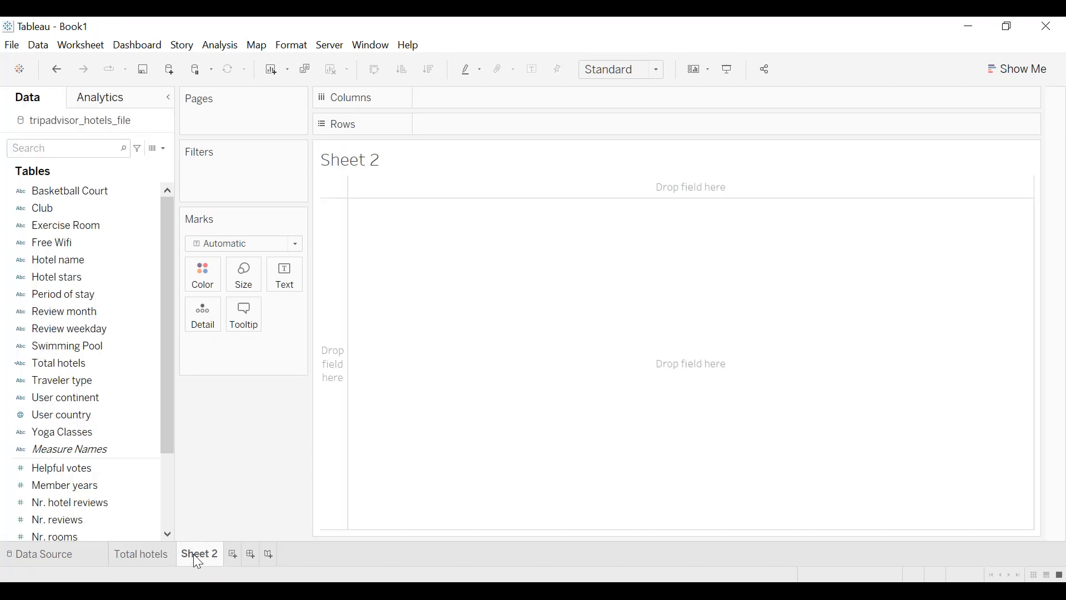
type("Average number")
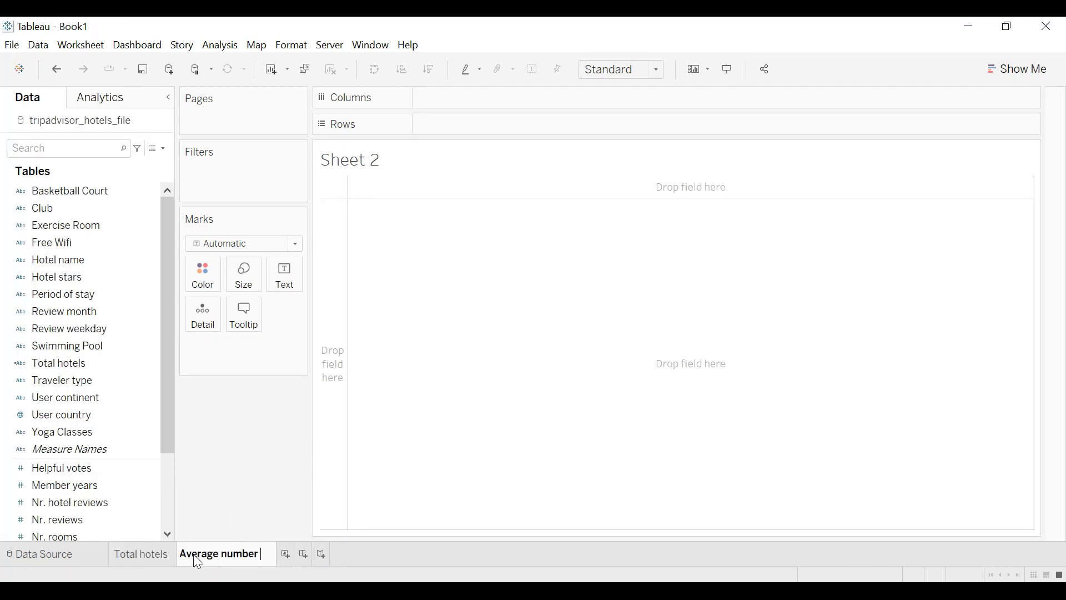
type(" of rooms")
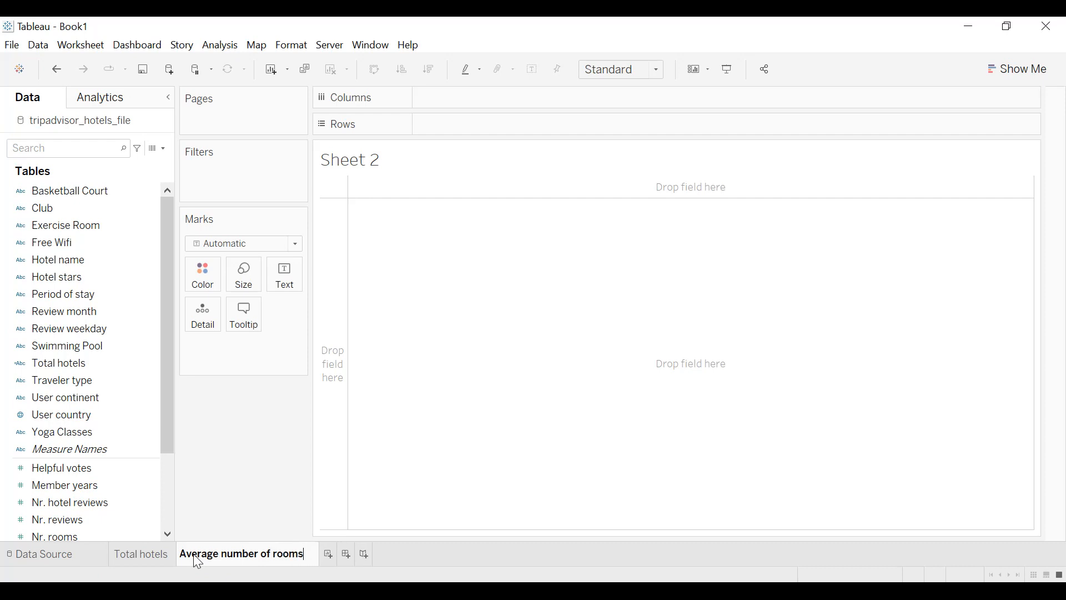
key("ctrl+a")
key("ctrl+c")
key("Return")
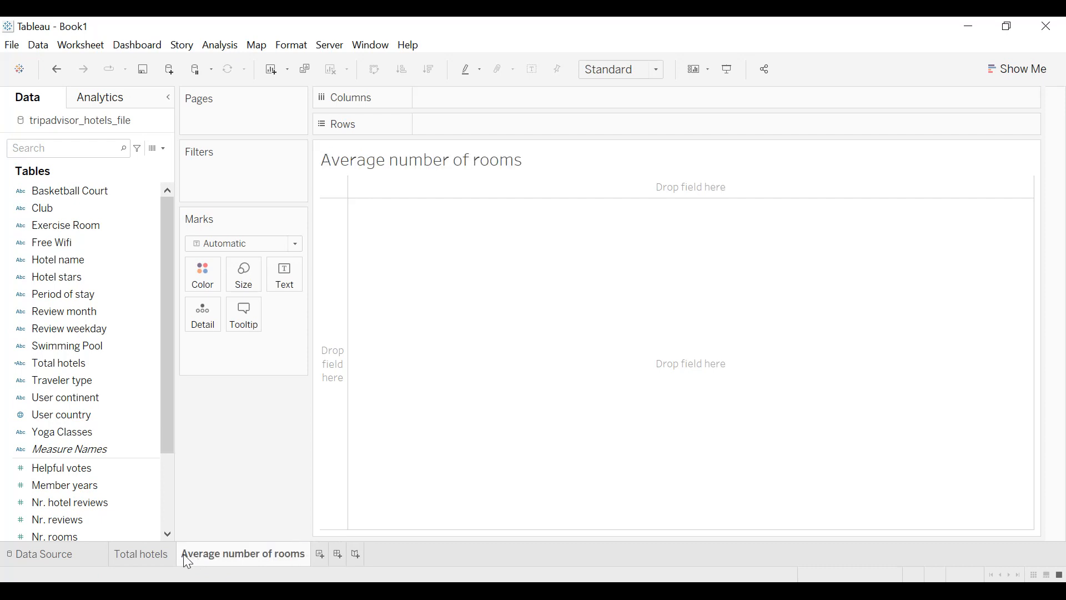
- Create a calculated field named "Average number of rooms" with the same quoted text as its formula
left_click(162, 149)
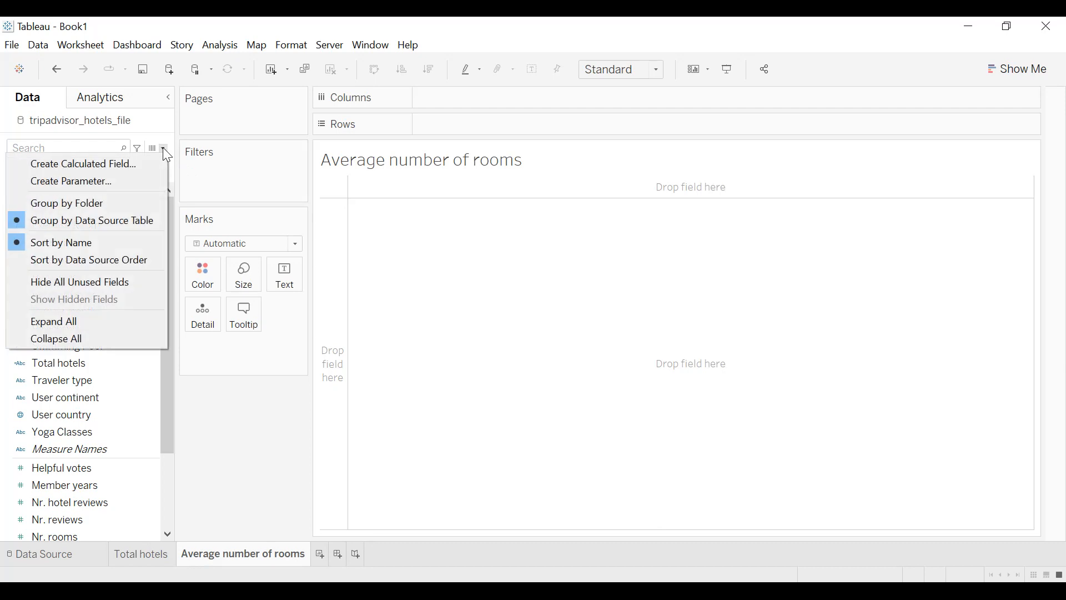
left_click(146, 164)
key("ctrl+v")
left_click(461, 293)
type("\"")
key("ctrl+v")
type("\"")
- Shorten the calculated field's text to "Avg. nb. of rooms" and save the field
left_click(562, 290)
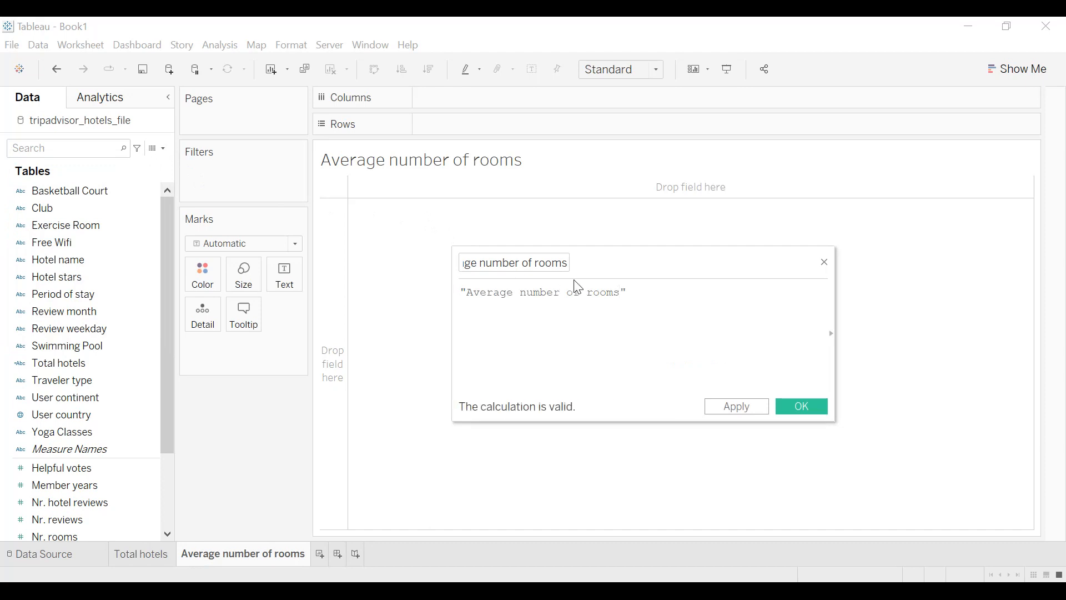
key("BackSpace")
key("BackSpace")
key("BackSpace")
key("BackSpace")
key("BackSpace")
type("b.")
key("BackSpace")
key("BackSpace")
key("BackSpace")
key("BackSpace")
key("BackSpace")
type("g.")
left_click(737, 407)
left_click(792, 406)
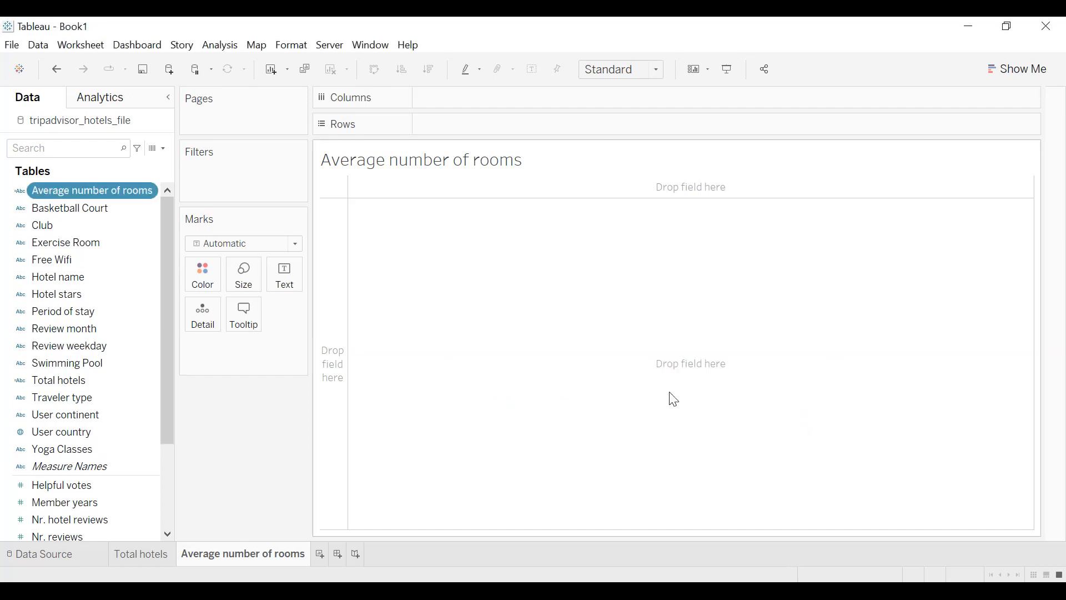
- Hide the sheet title, place Average number of rooms on the text mark, and widen the cell to fit the label
right_click(499, 160)
left_click(521, 207)
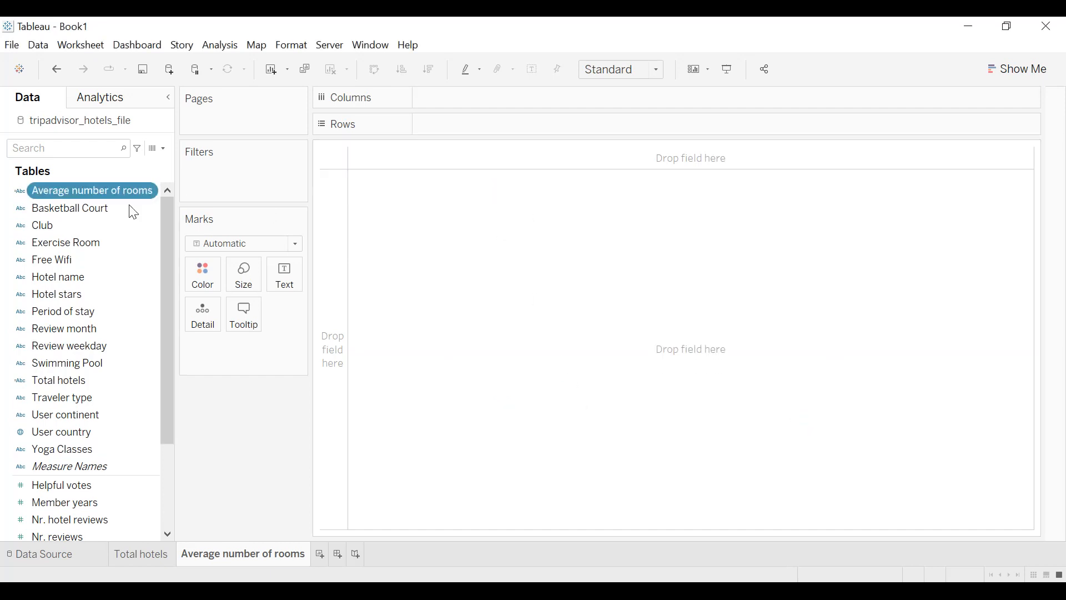
left_click_drag(102, 192, 289, 275)
left_click(345, 158)
left_click_drag(426, 157, 424, 155)
- Add Nr. rooms to the text mark beneath the label, aggregated as an average
left_click(129, 298)
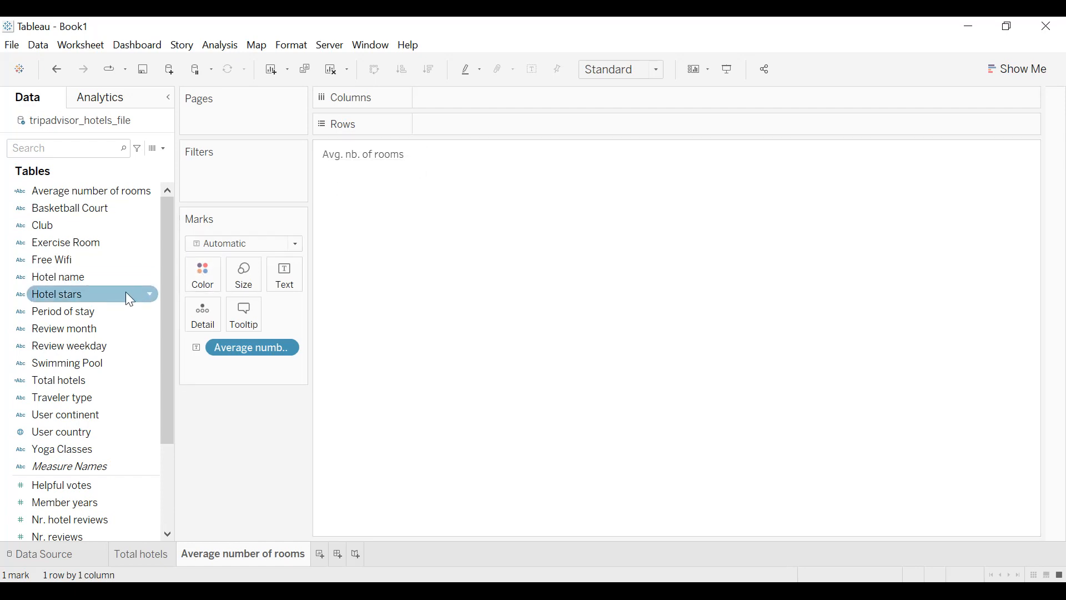
scroll(125, 291, "down", 3)
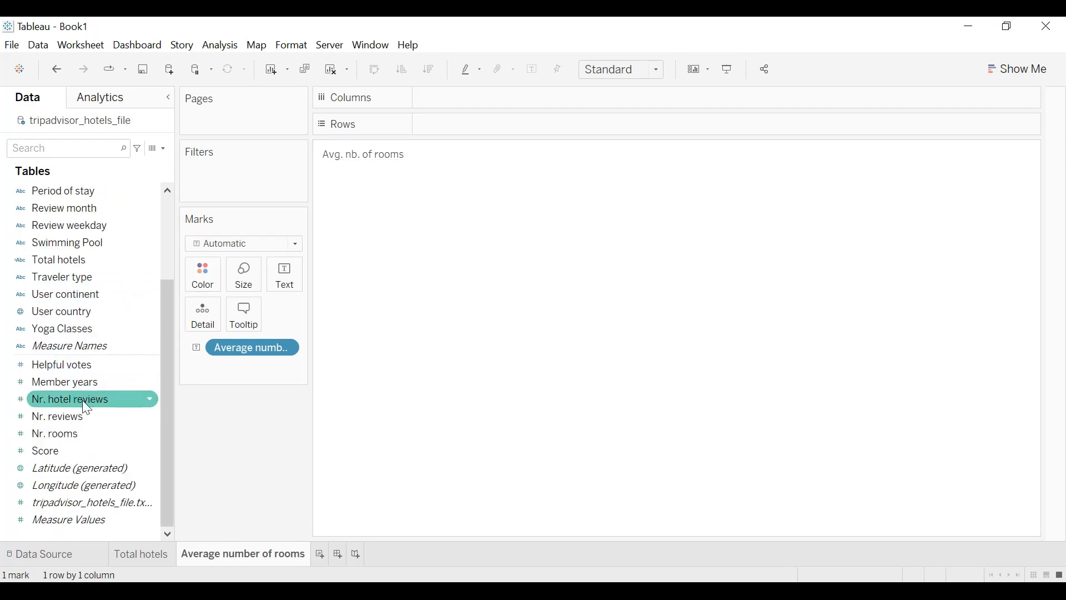
left_click_drag(69, 435, 281, 294)
left_click(288, 367)
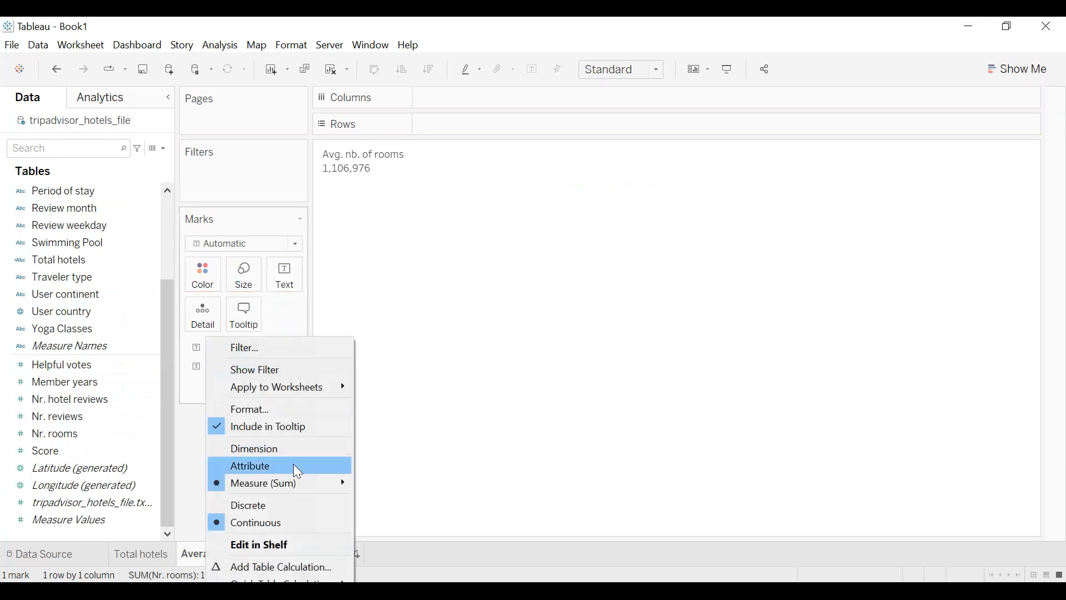
mouse_move(294, 481)
left_click(399, 431)
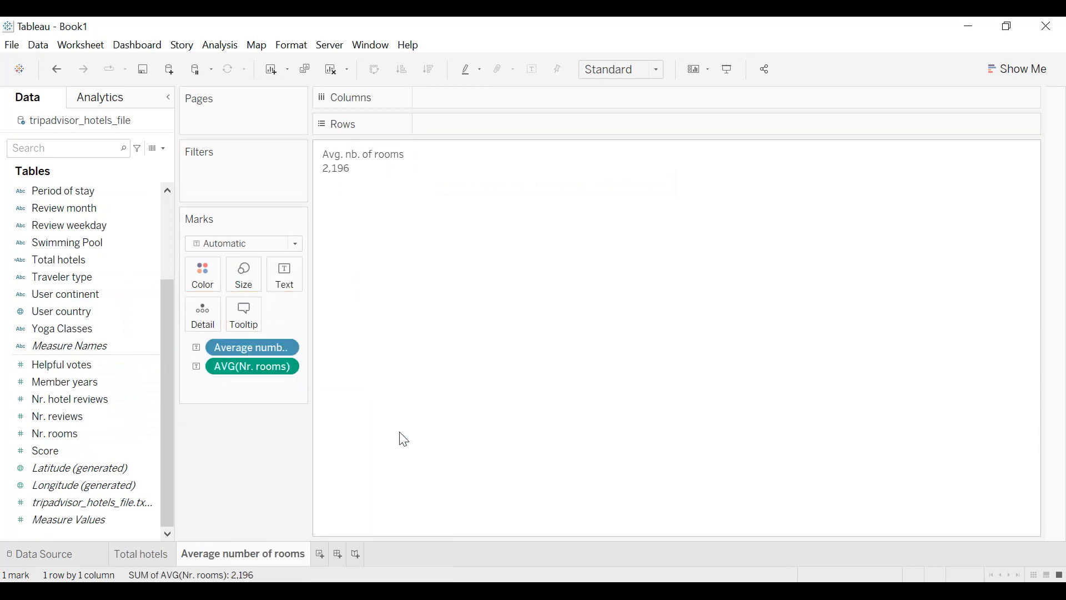
- Set the default pane alignment of the Average number of rooms sheet to horizontally centered
mouse_move(368, 178)
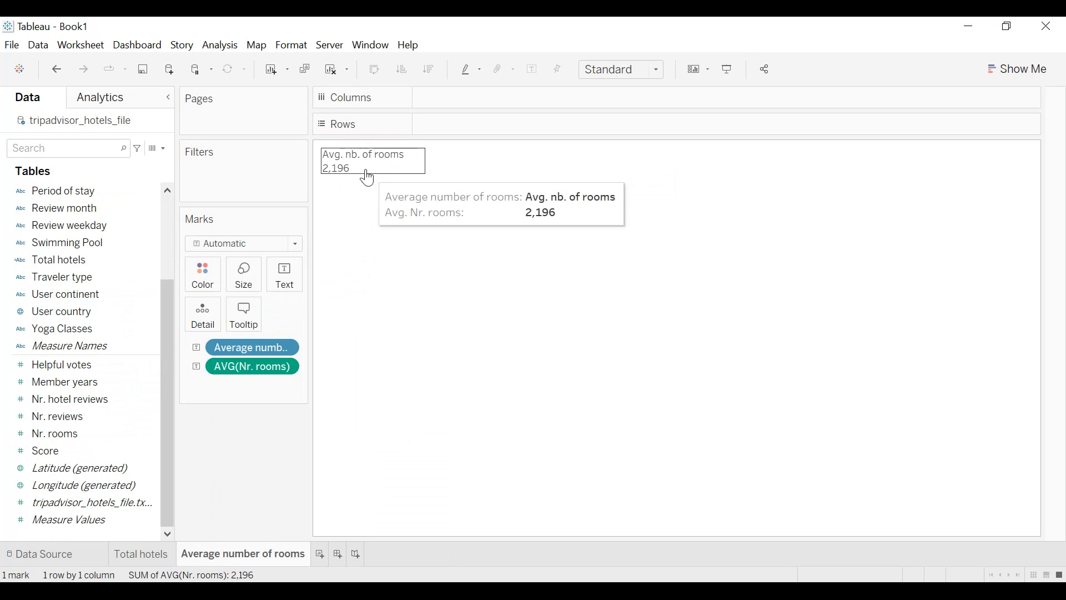
left_click(292, 45)
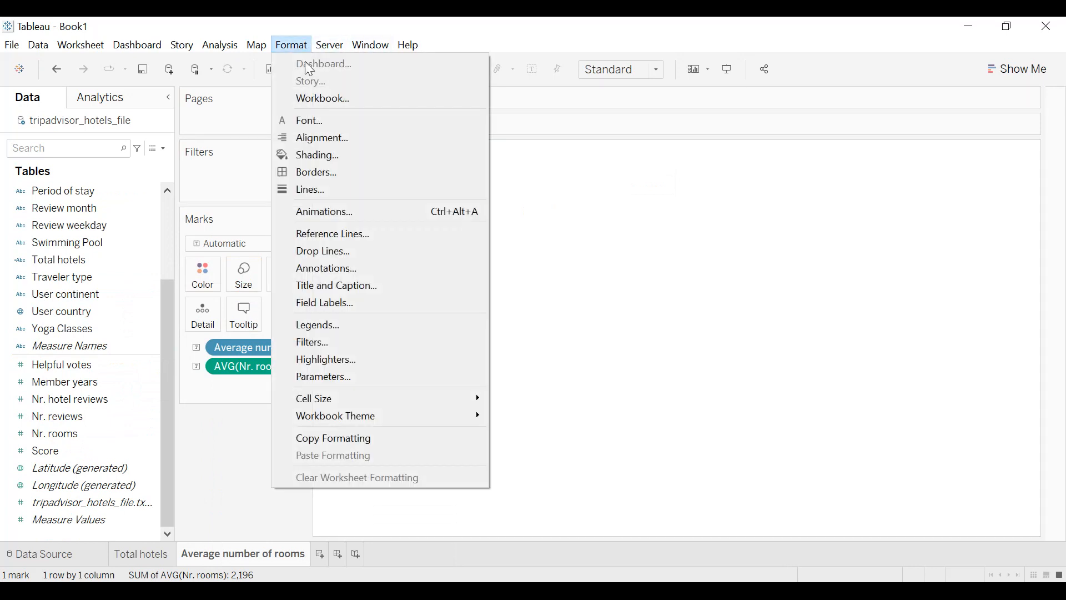
left_click(310, 134)
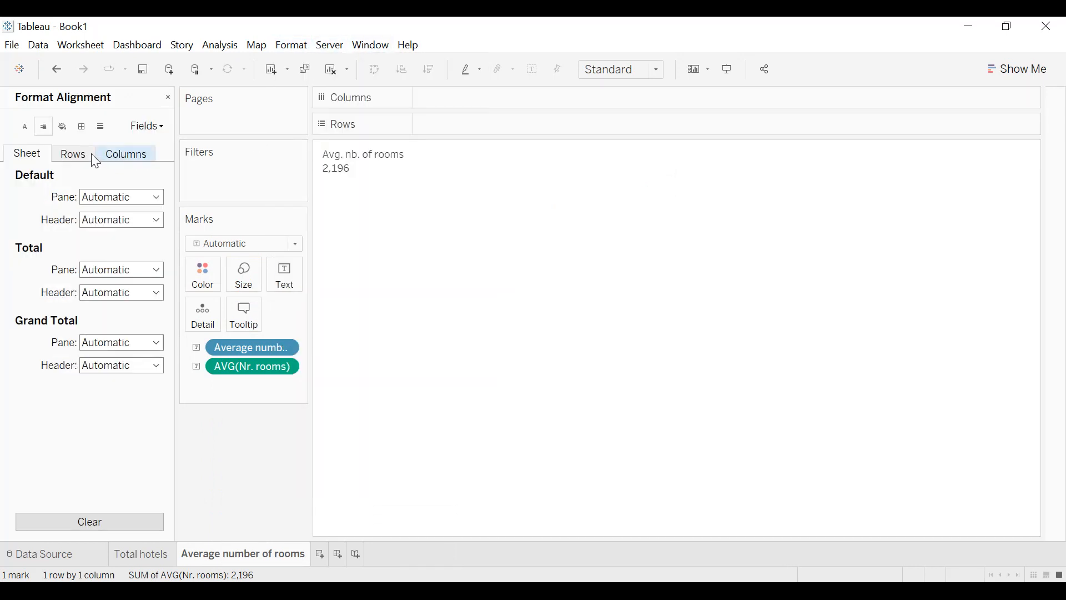
left_click(114, 198)
left_click(118, 254)
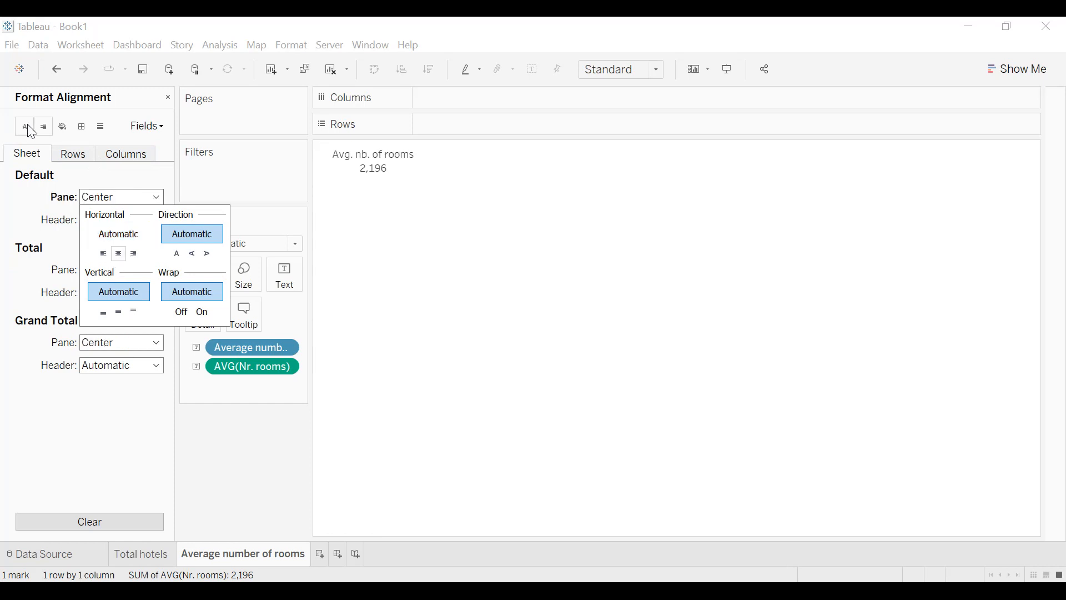
- Format the Average number of rooms sheet's default worksheet font as bold with size 10
left_click(24, 128)
left_click(103, 197)
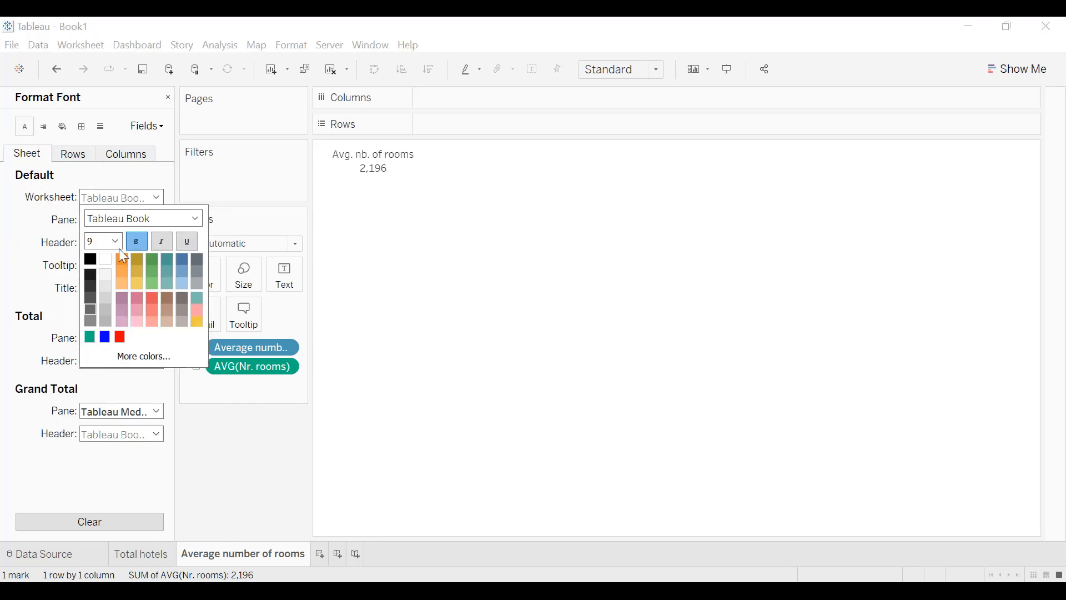
left_click(116, 240)
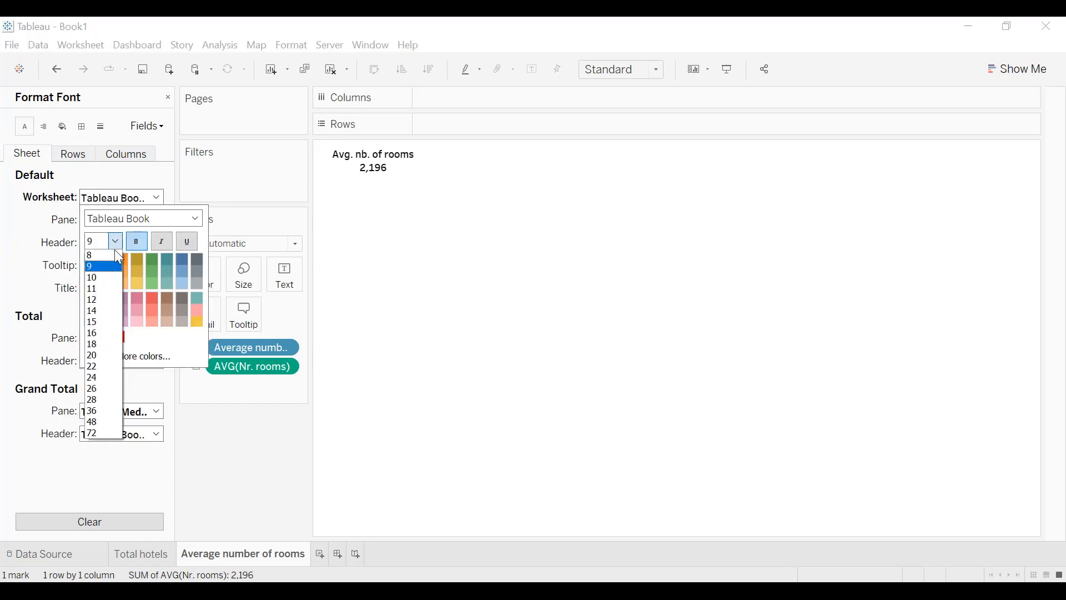
left_click(104, 278)
left_click(45, 225)
- Shade the Average number of rooms worksheet with the saved custom green and close the formatting pane
left_click(64, 131)
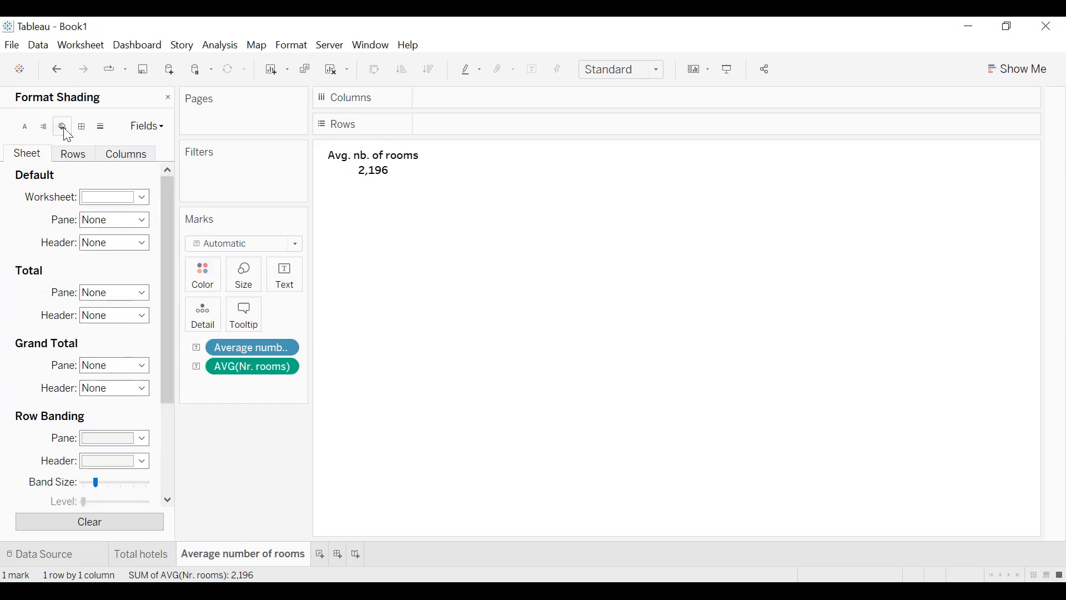
left_click(107, 200)
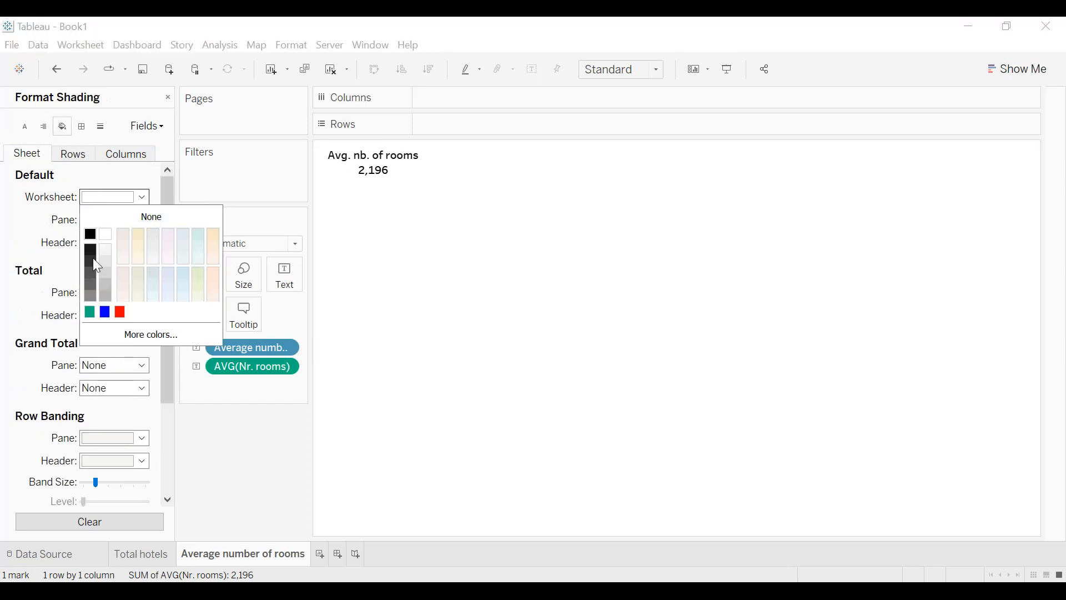
left_click(92, 315)
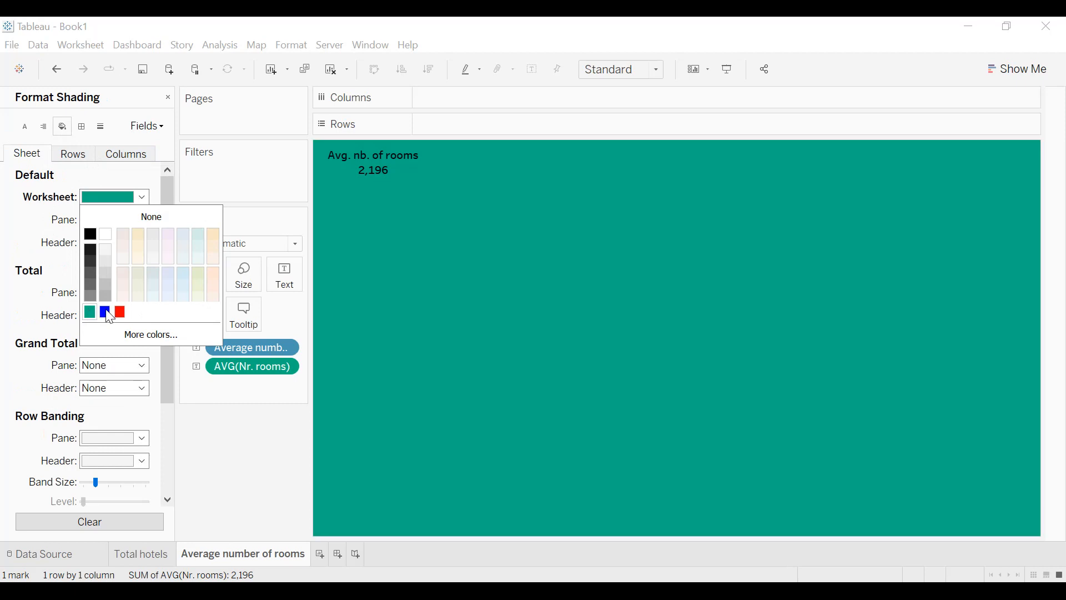
left_click(360, 278)
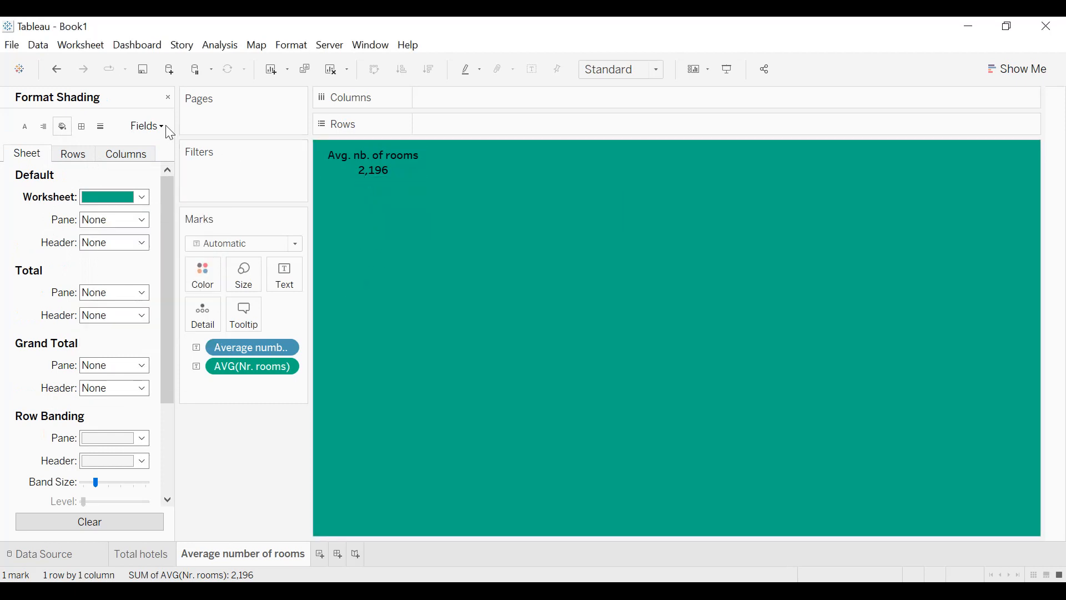
left_click(168, 98)
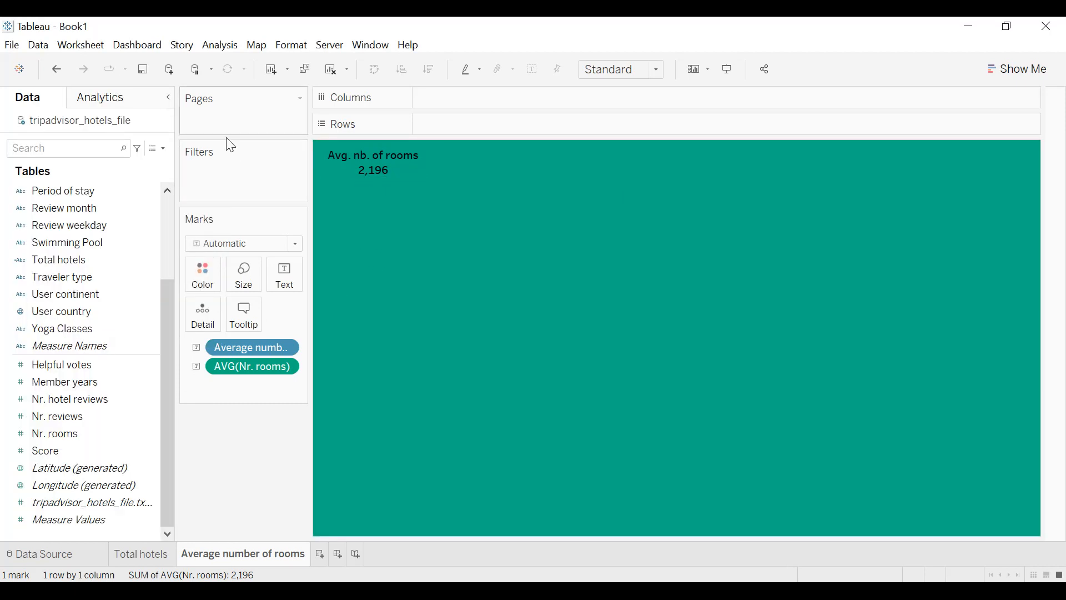
- Add a new worksheet named "Average score" and copy its name
left_click(319, 554)
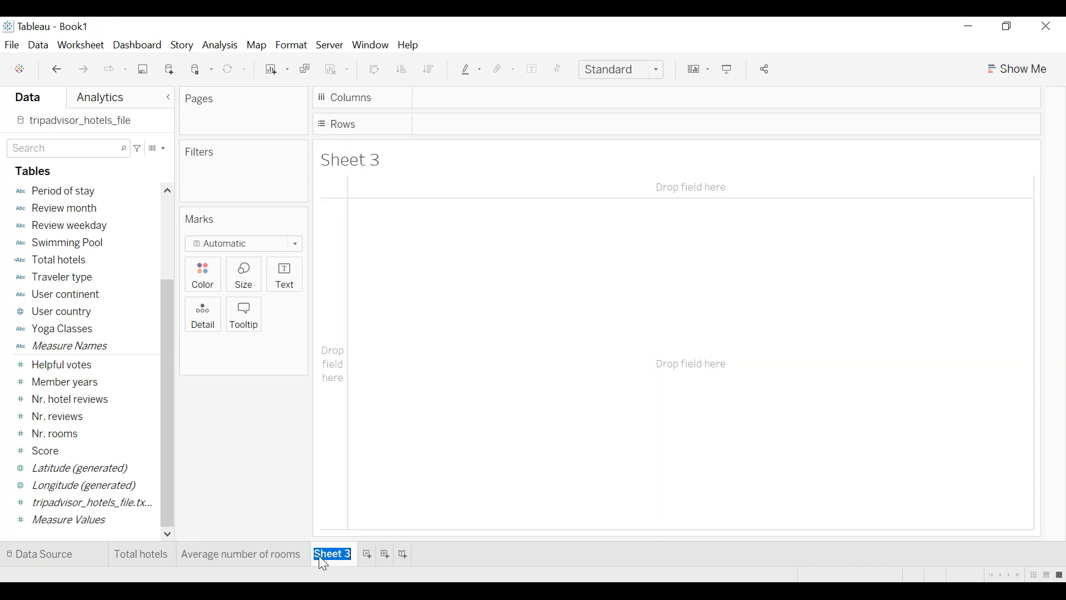
type("Average score")
key("ctrl+a")
key("ctrl+c")
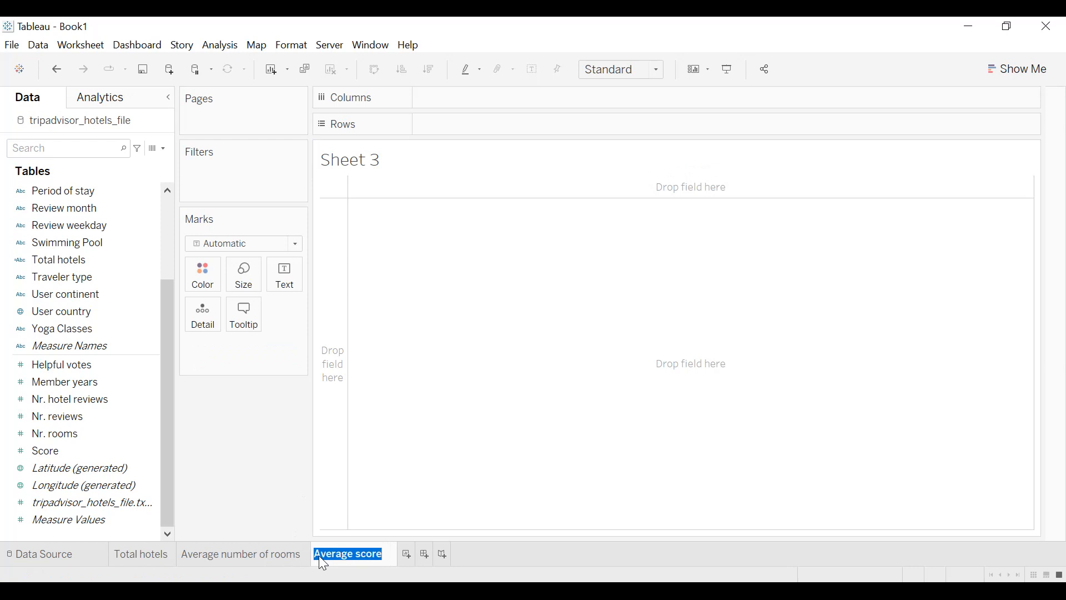
- Create a calculated field named "Average score" with the same quoted text as its formula
left_click(165, 149)
left_click(149, 164)
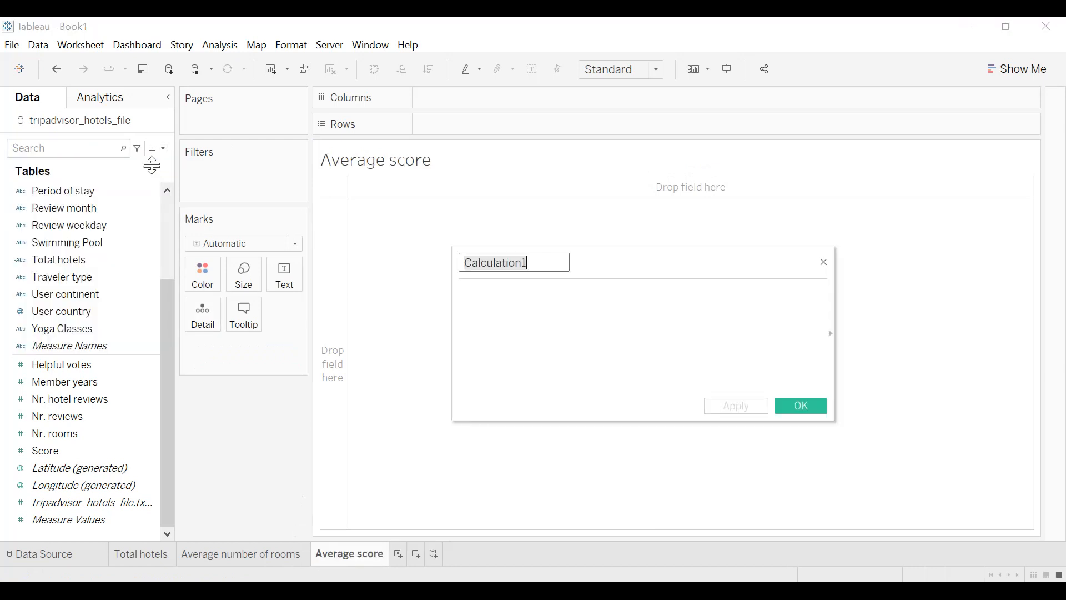
key("ctrl+v")
key("Tab")
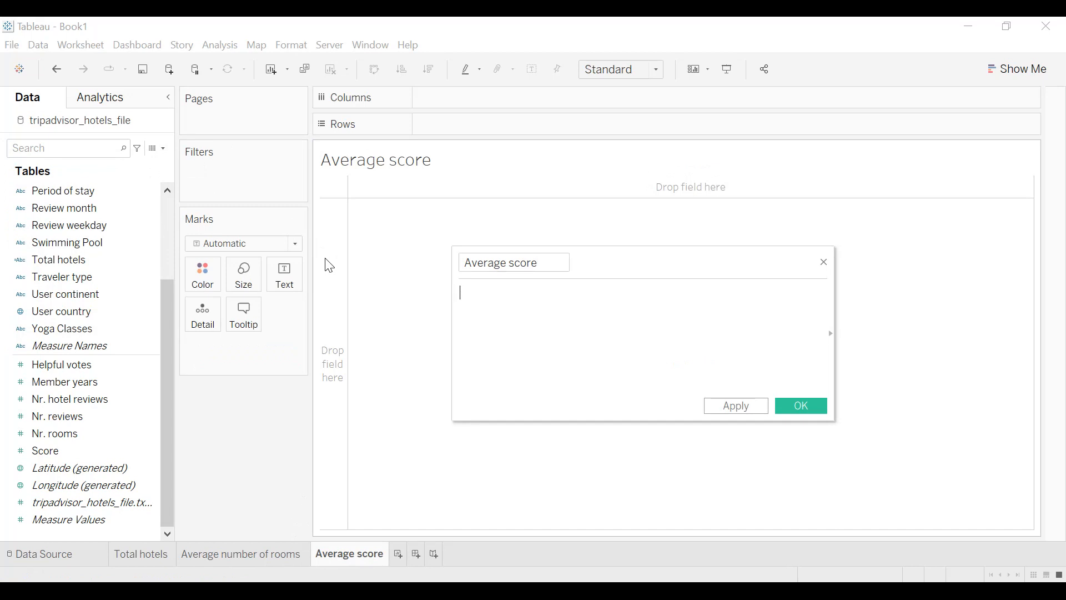
type("\"")
key("ctrl+v")
type("\"")
- Shorten the Average score field's text to "Avg. score" and save the field
key("Left")
key("Left")
key("Left")
key("Left")
key("Left")
key("Left")
key("Left")
key("BackSpace")
key("BackSpace")
key("BackSpace")
key("BackSpace")
key("BackSpace")
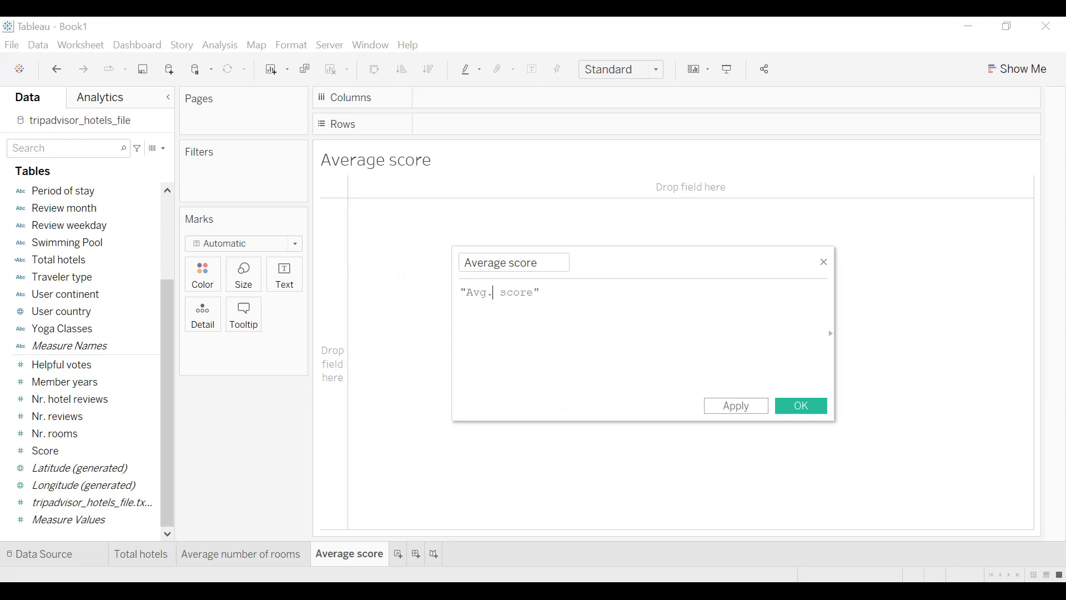
left_click(740, 408)
left_click(809, 405)
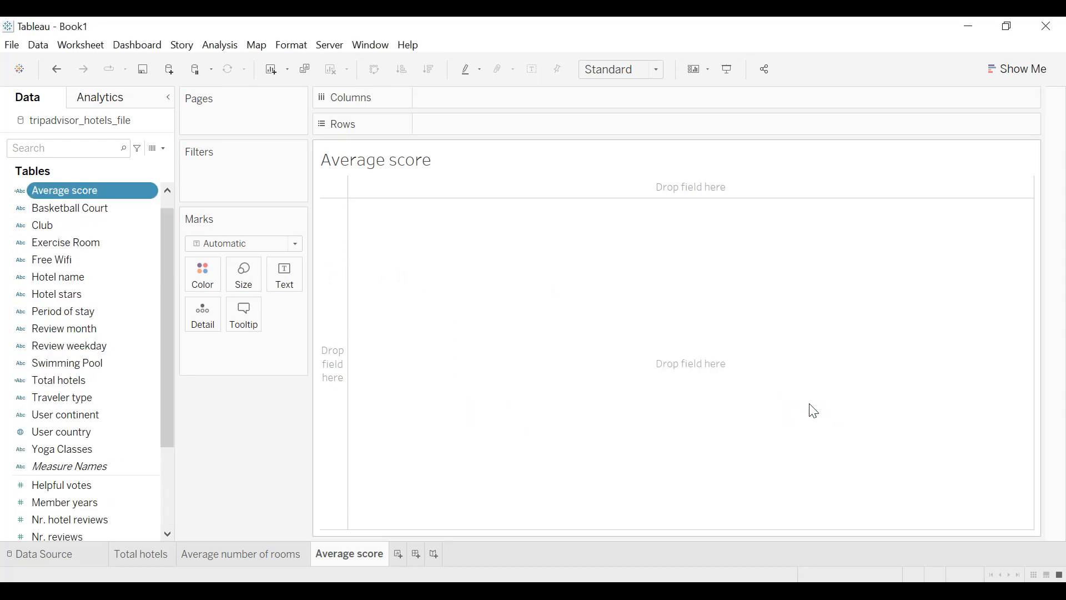
- Hide the sheet title, place Average score on the text mark, and widen the cell to fit the label
right_click(392, 161)
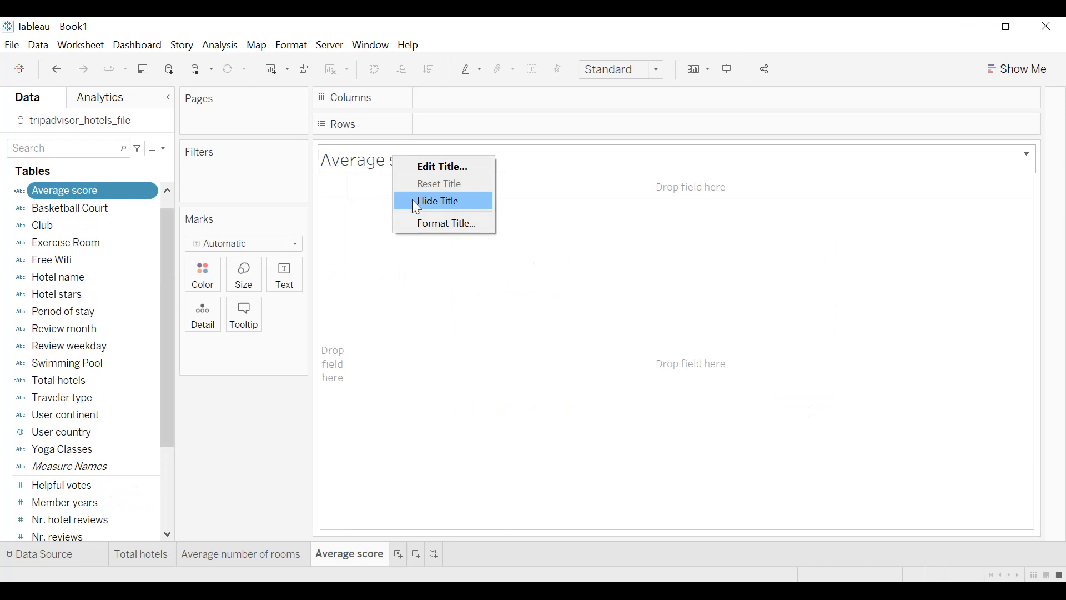
left_click(411, 199)
left_click_drag(86, 197, 284, 274)
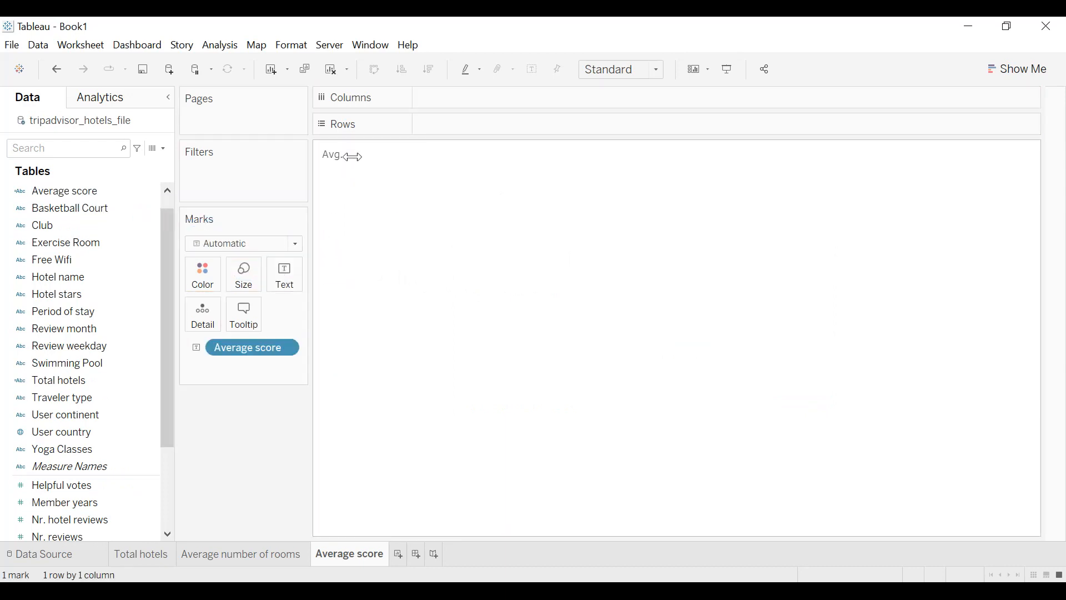
mouse_move(356, 166)
left_click(352, 162)
left_click(381, 181)
- Add Score to the text mark beneath the Avg. score label, aggregated as an average
scroll(95, 383, "down", 3)
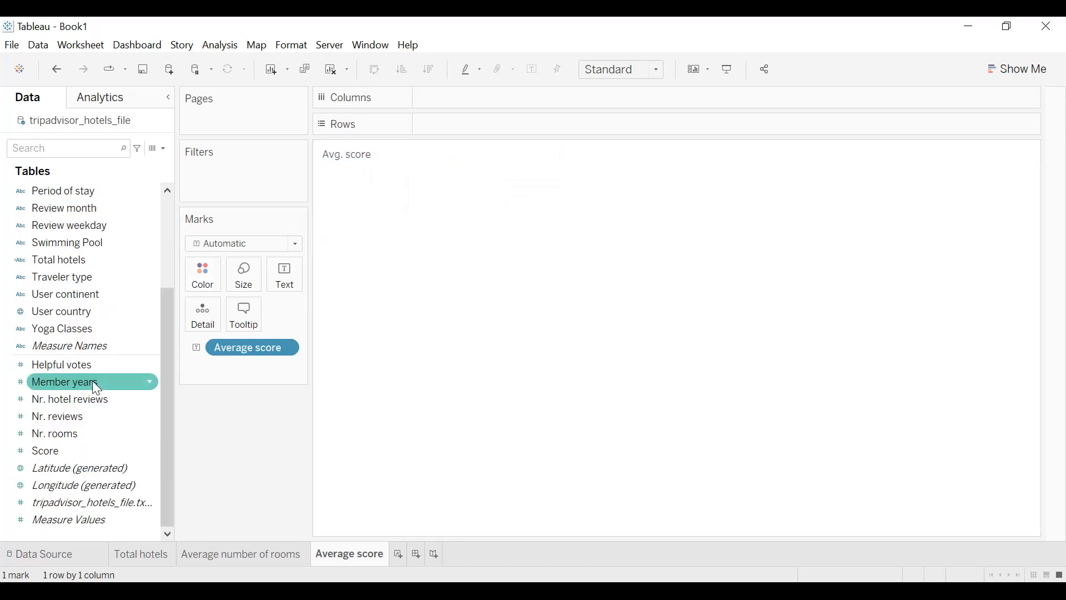
left_click_drag(62, 450, 269, 287)
left_click(284, 364)
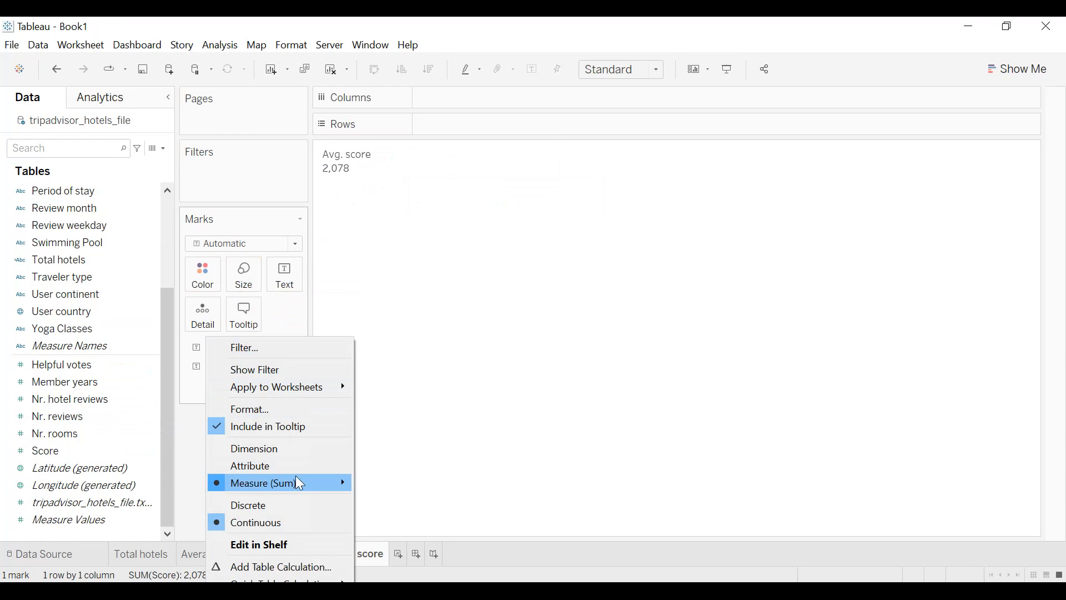
mouse_move(304, 483)
left_click(389, 429)
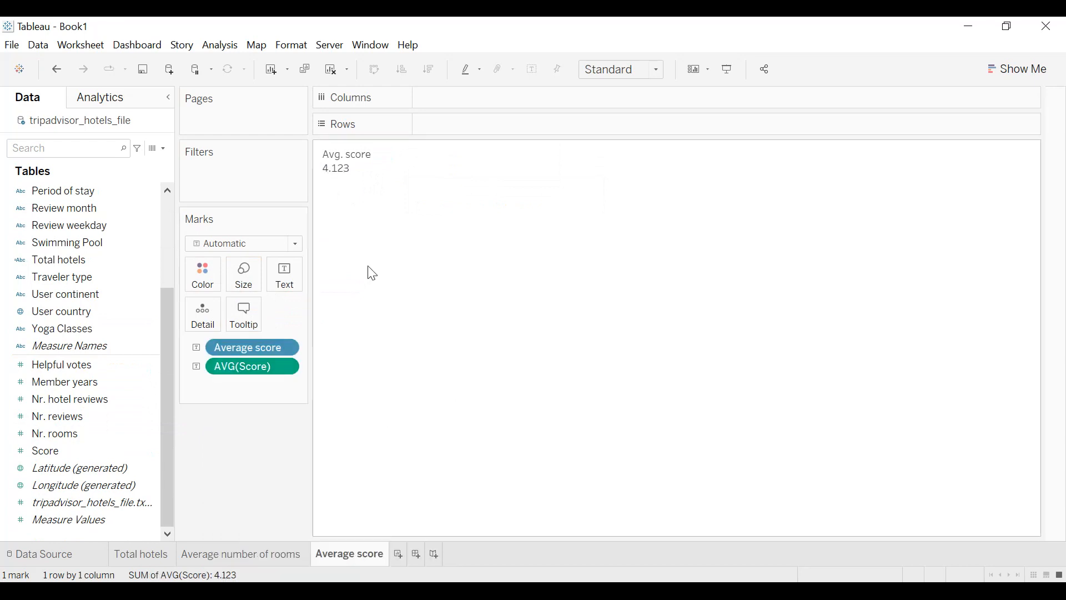
- Shade the Average score worksheet's background with the custom green
right_click(350, 169)
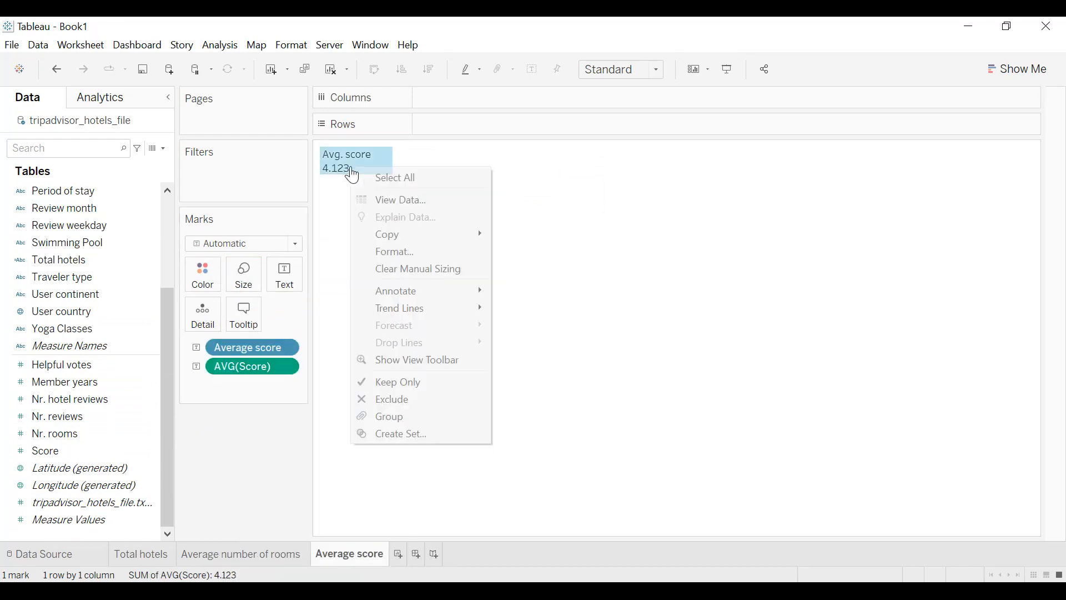
left_click(421, 251)
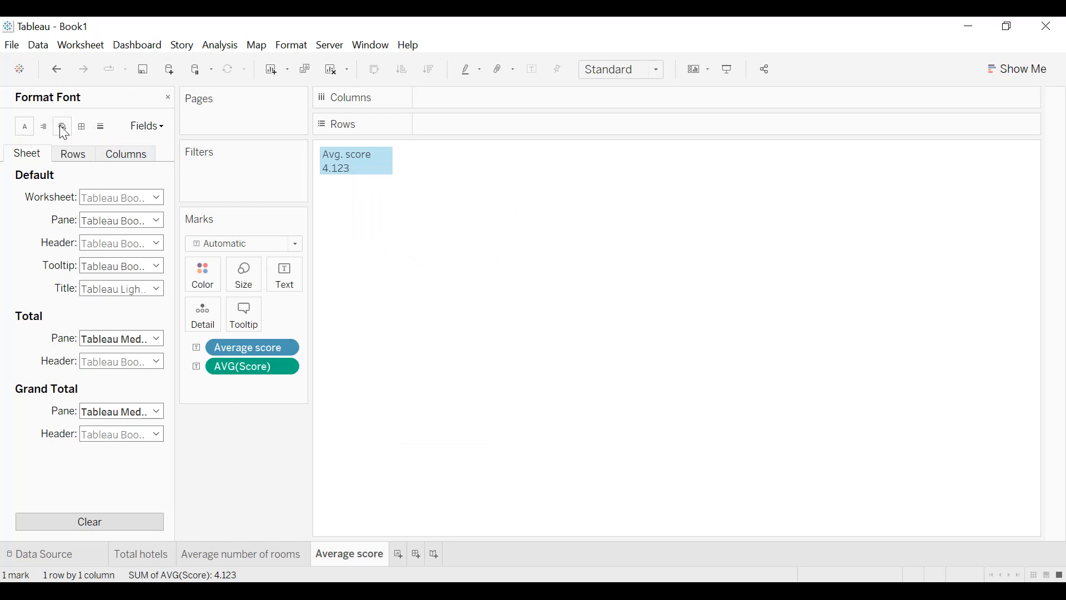
left_click(62, 127)
left_click(108, 201)
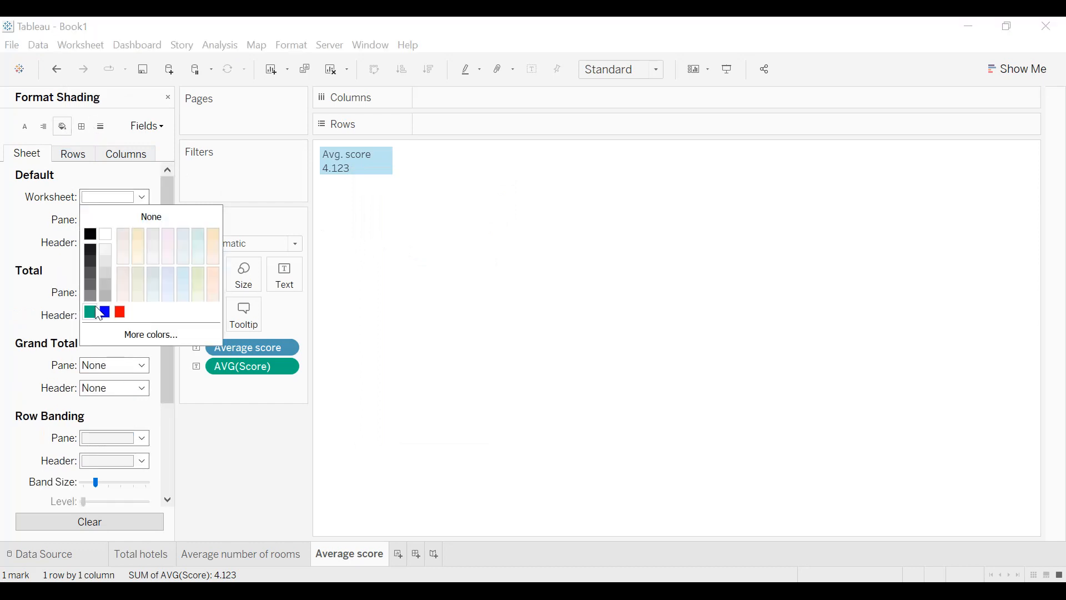
left_click(90, 312)
- Centre the Average score worksheet's pane text horizontally
left_click(44, 127)
left_click(43, 126)
left_click(122, 197)
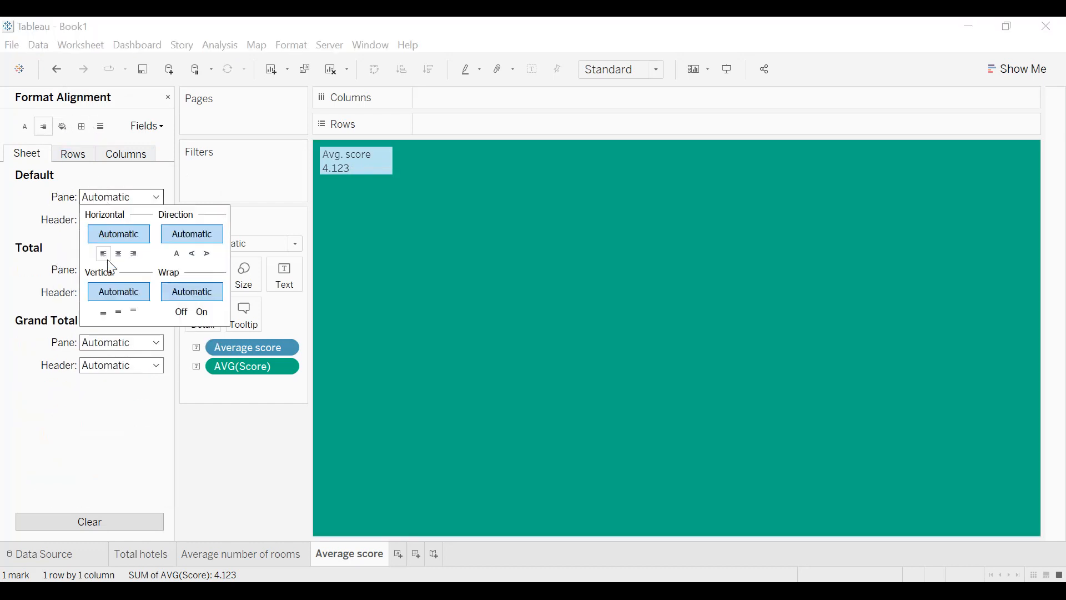
left_click(118, 254)
- Format the Average score worksheet's font as bold, black and slightly larger, and finish formatting
left_click(25, 127)
left_click(105, 200)
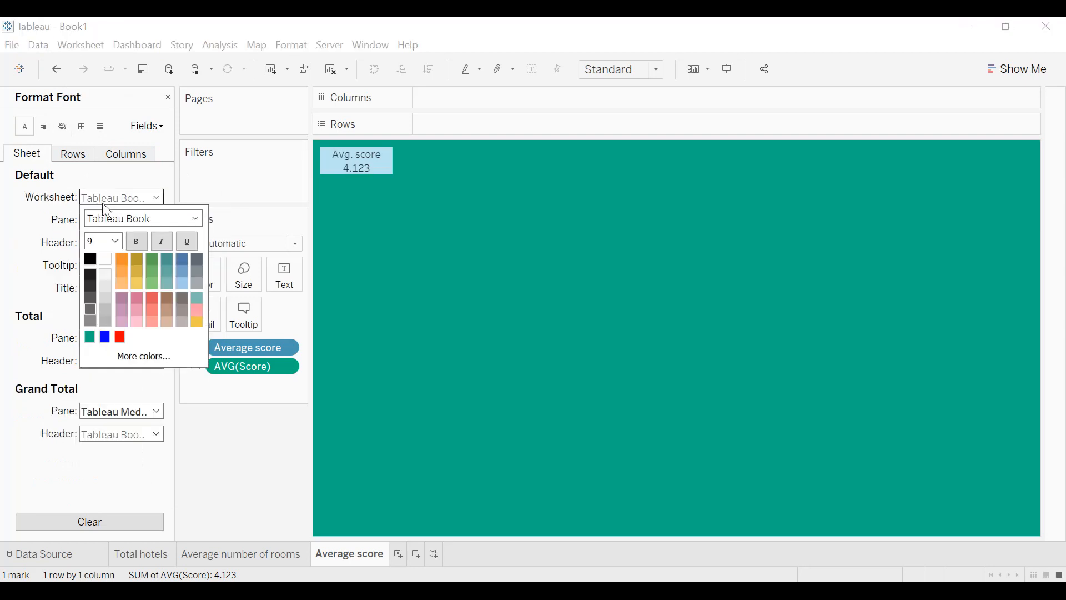
left_click(133, 242)
left_click(115, 241)
left_click(104, 274)
left_click(367, 262)
left_click(168, 97)
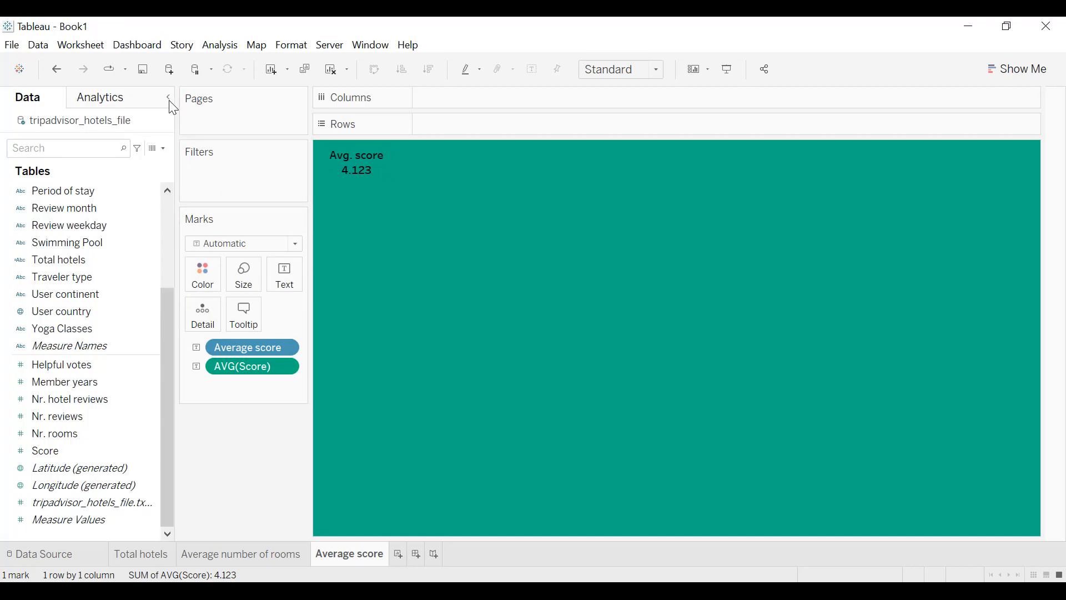
- Add a new worksheet named "User's average reviews" and hide its title
left_click(397, 555)
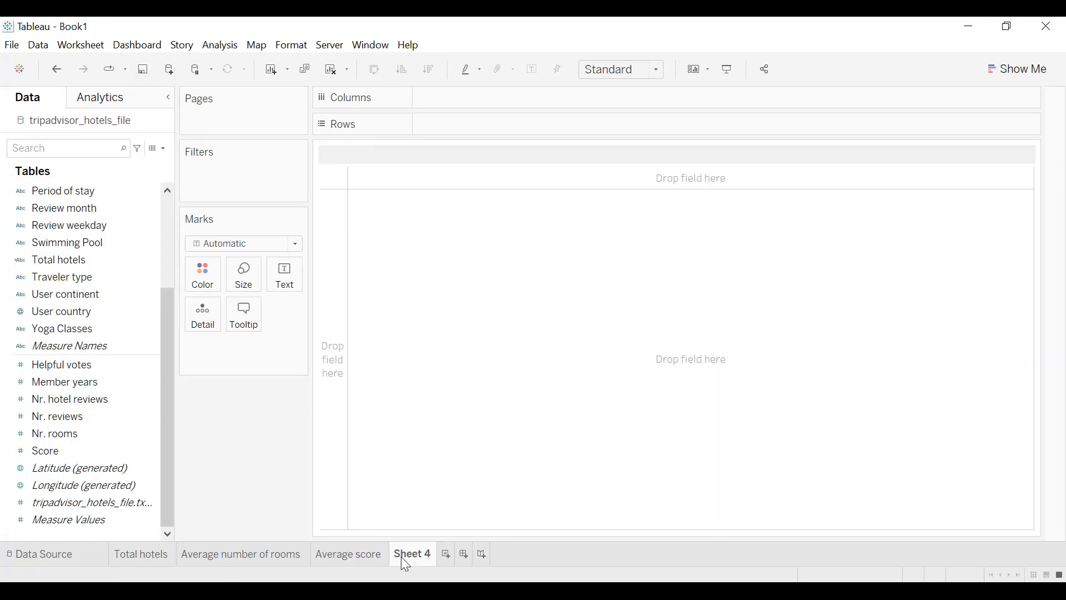
type("User")
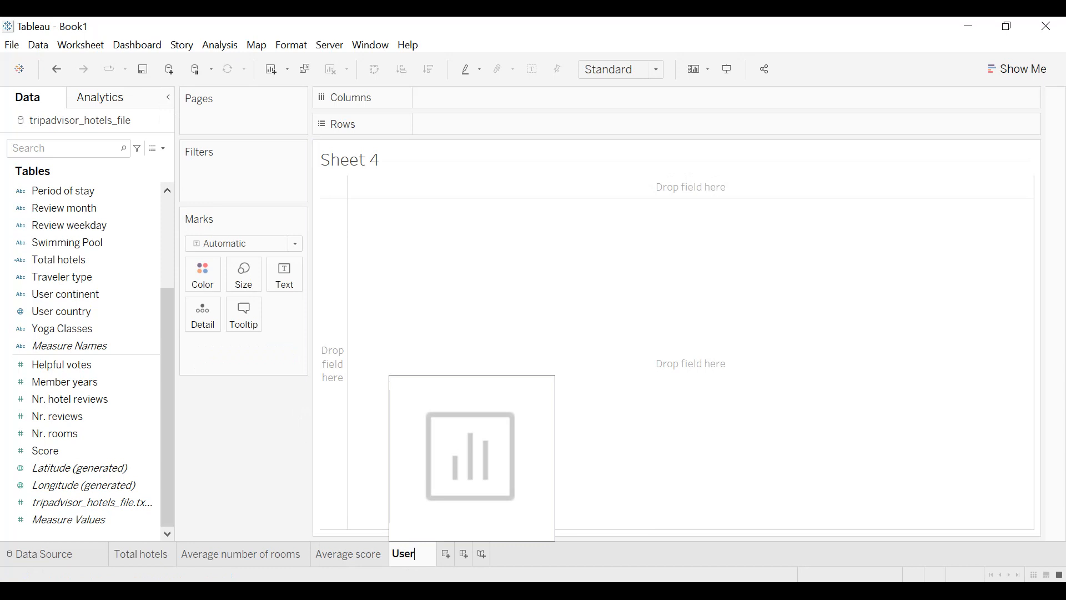
type("'s ave")
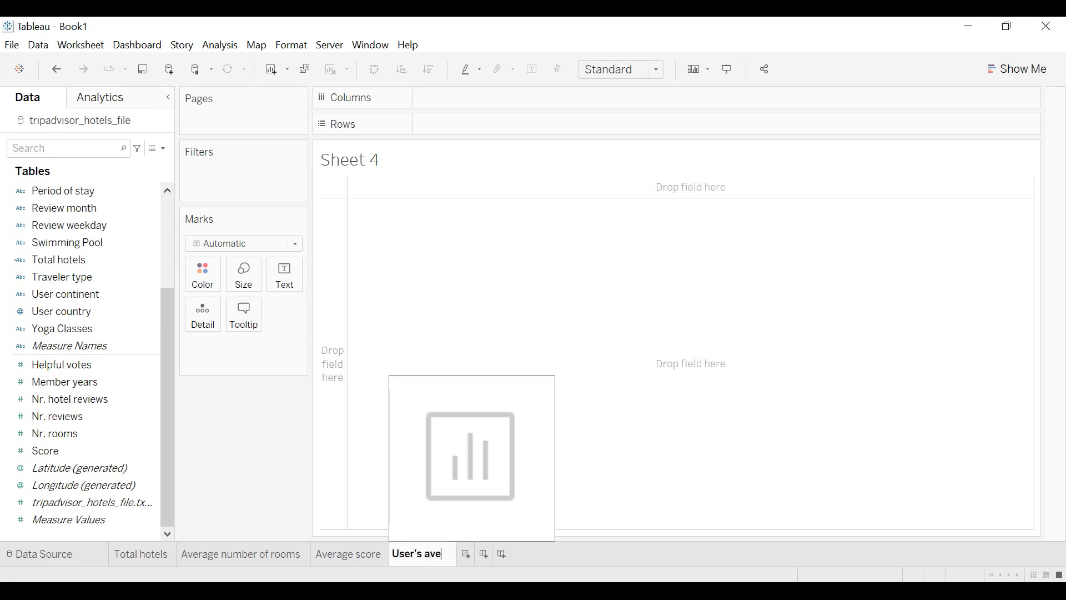
type("rage reviews")
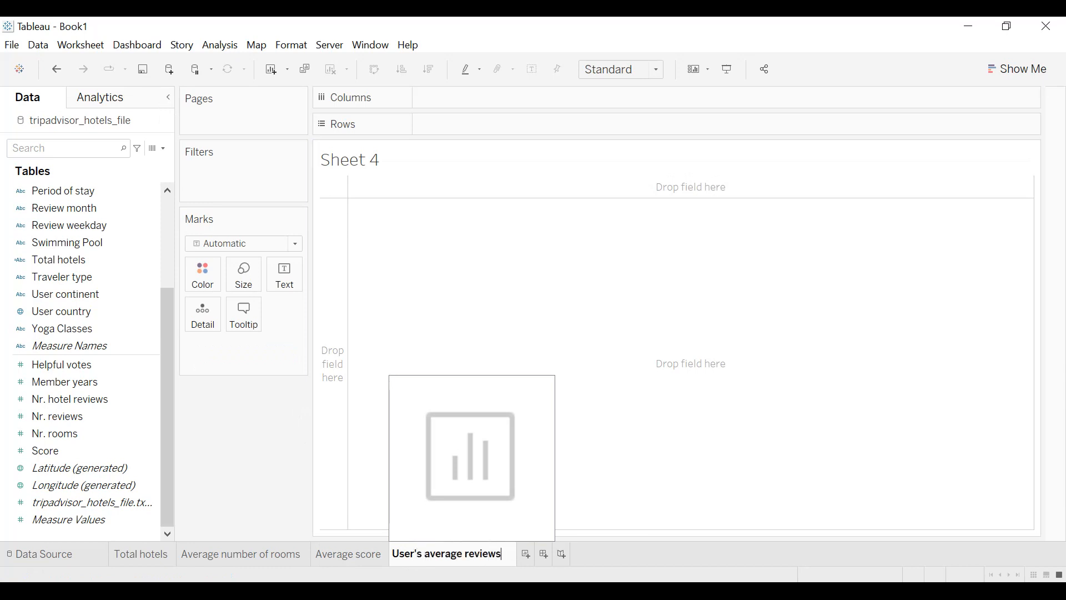
key("Return")
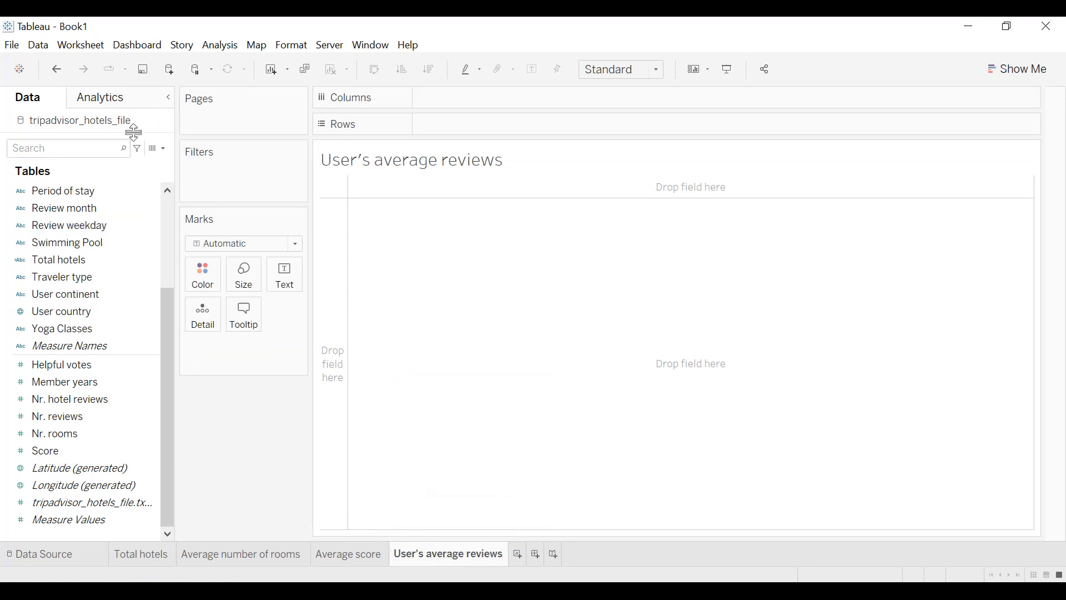
right_click(447, 161)
left_click(481, 203)
double_click(425, 555)
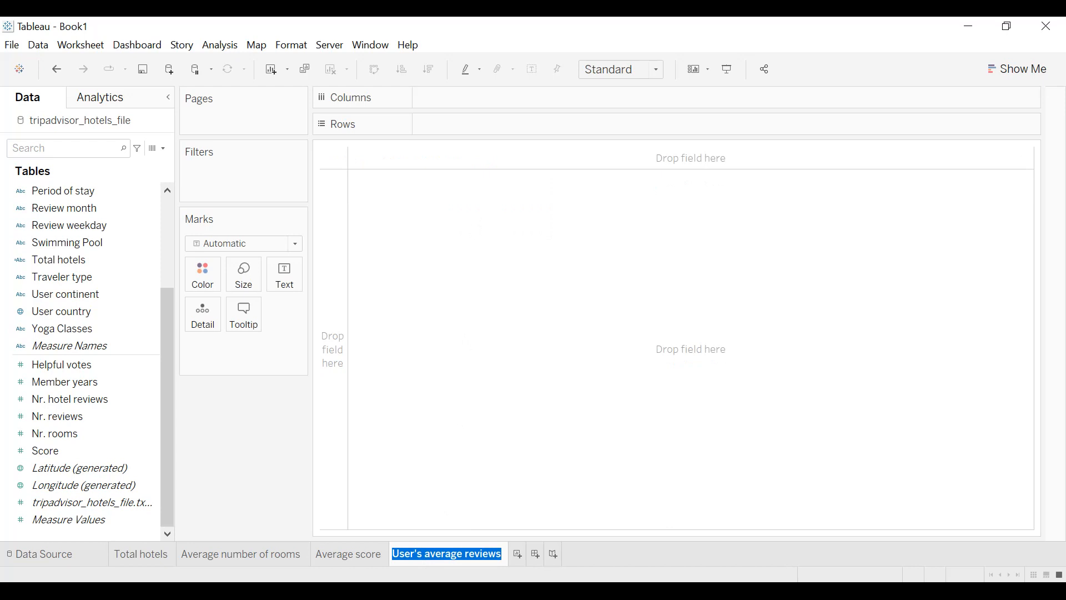
left_click(158, 148)
left_click(150, 165)
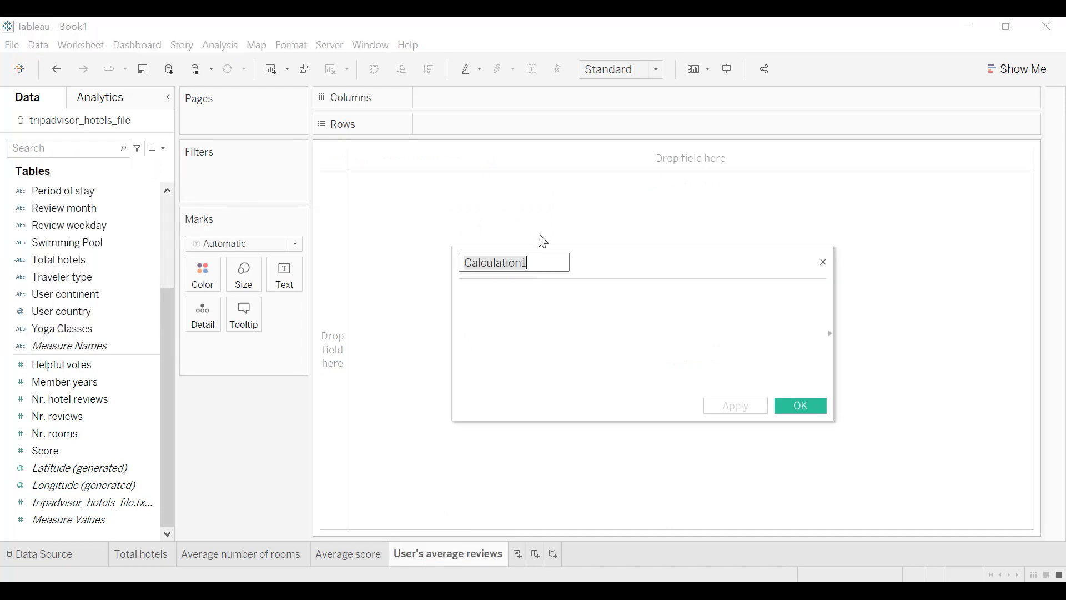
left_click(551, 263)
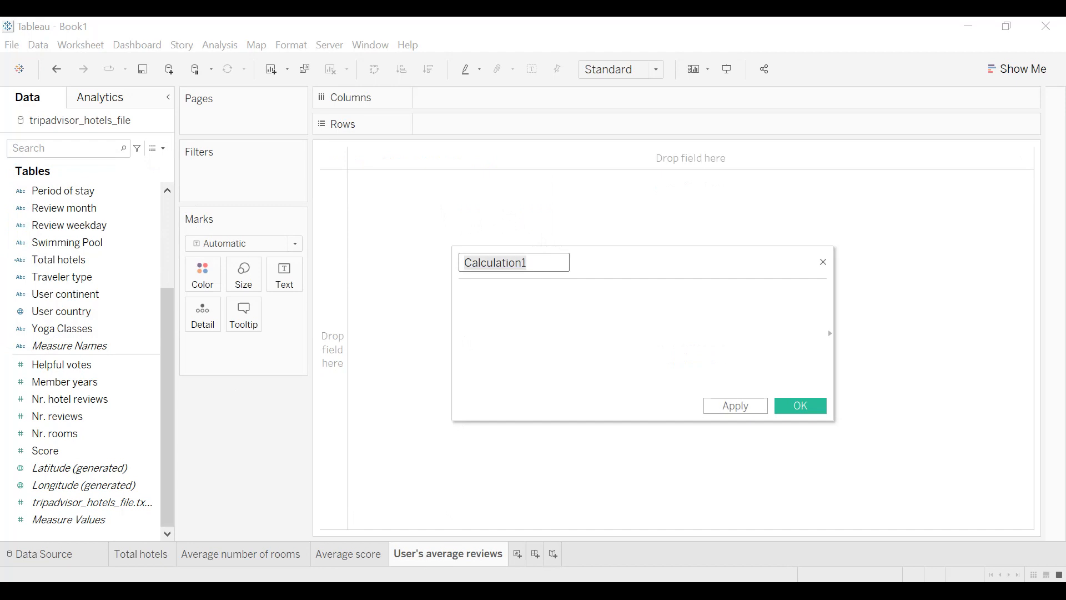
left_click(823, 262)
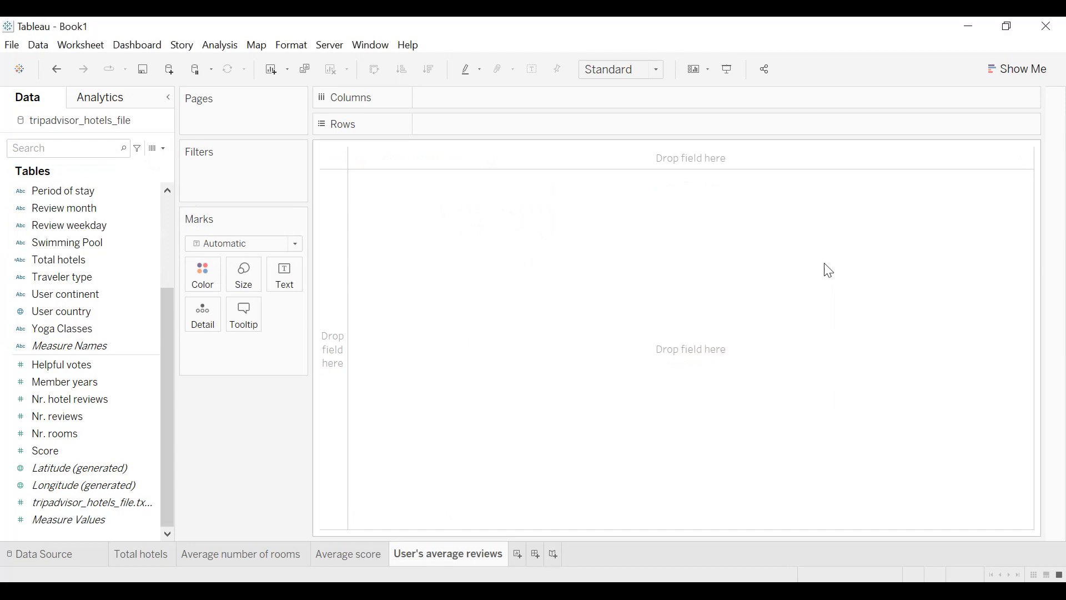
- Copy the sheet name and create a calculated field named "User's average reviews" with the same quoted text as its formula
double_click(461, 558)
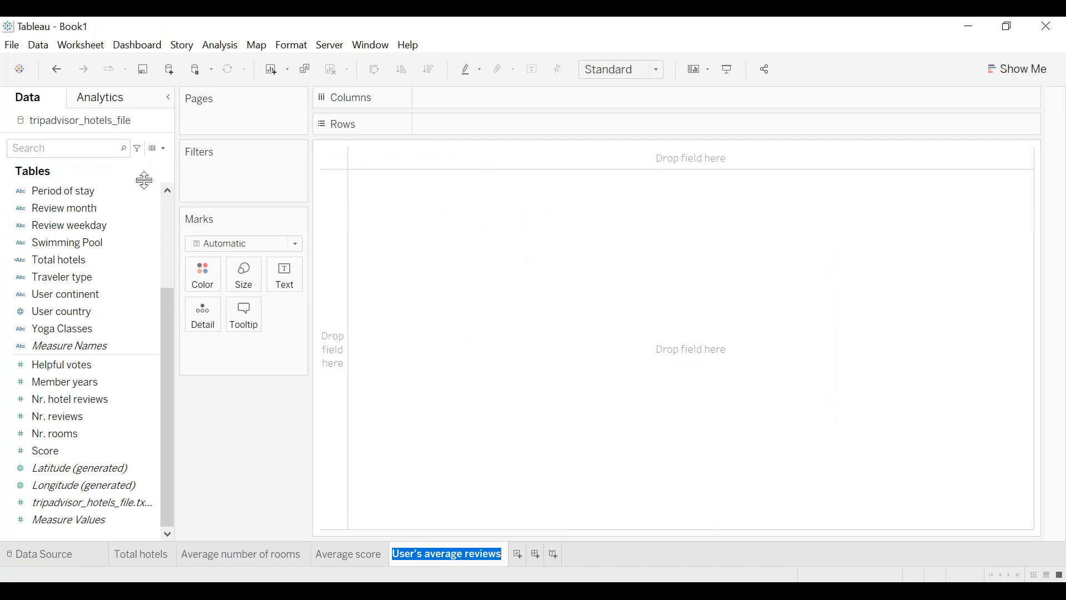
left_click(163, 148)
left_click(146, 165)
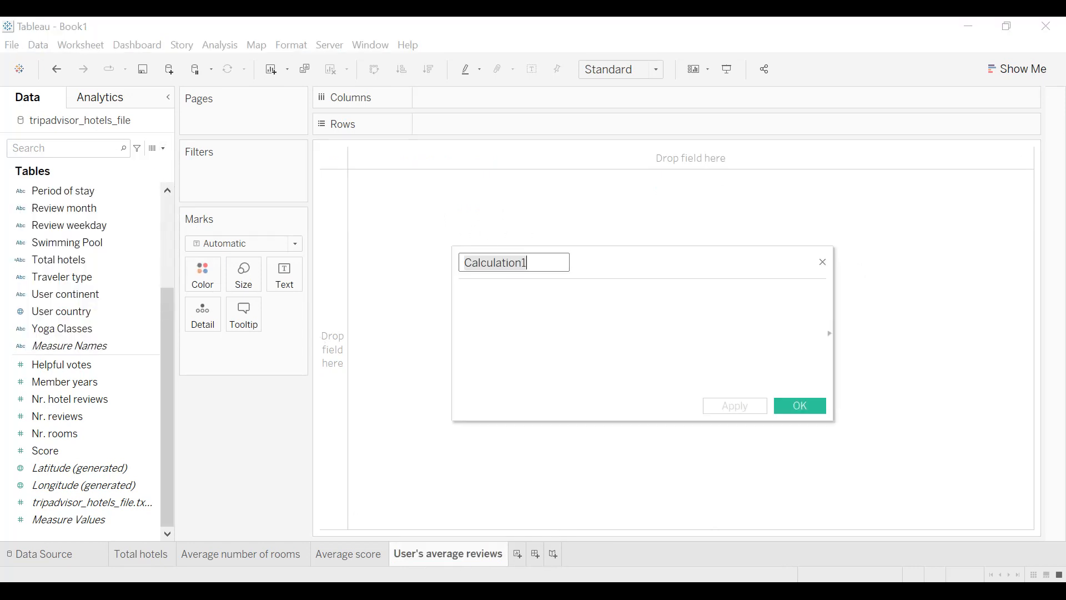
key("ctrl+v")
key("Tab")
type("\"")
key("ctrl+v")
type("\"")
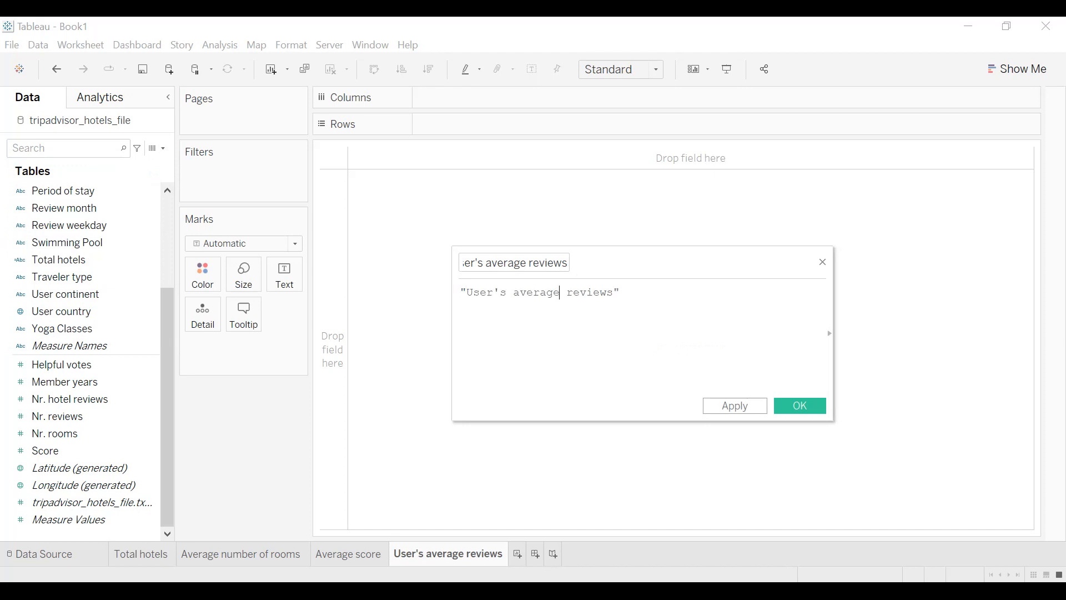
- Shorten the User's average reviews formula text to "User's avg. reviews" and save the field
key("BackSpace")
key("BackSpace")
key("BackSpace")
key("BackSpace")
key("BackSpace")
type("g")
left_click(735, 405)
left_click(805, 405)
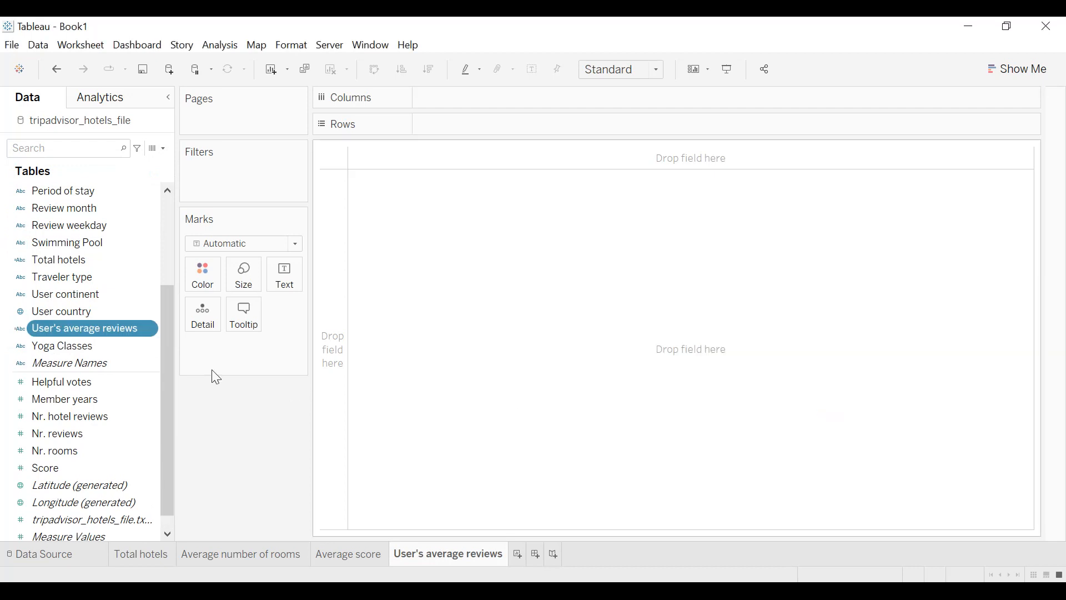
- Place User's average reviews on the text mark and widen the cell to fit the whole label
left_click_drag(88, 331, 301, 288)
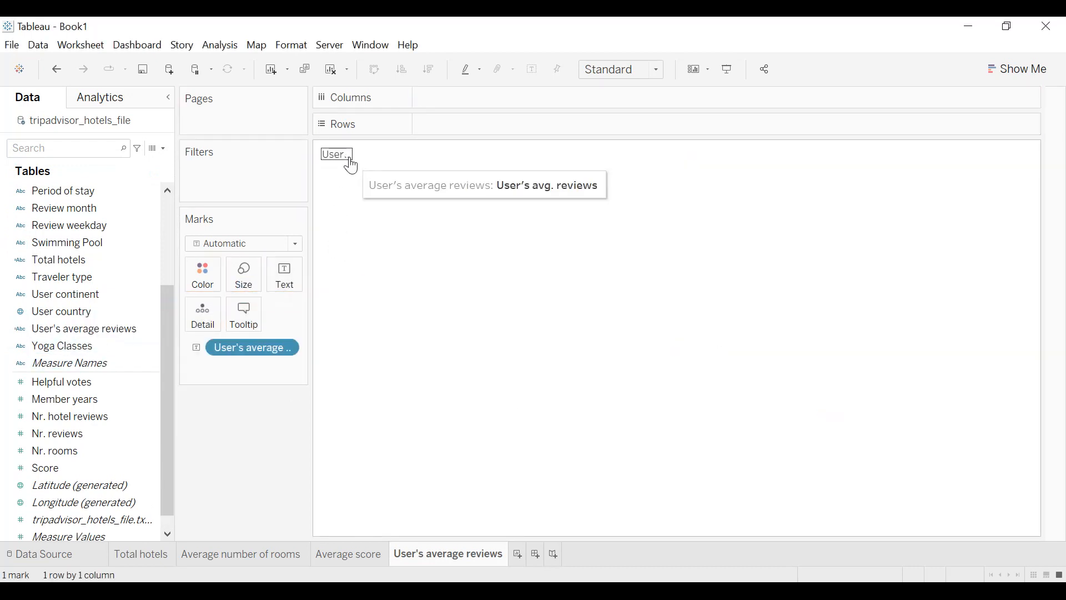
left_click_drag(355, 155, 420, 156)
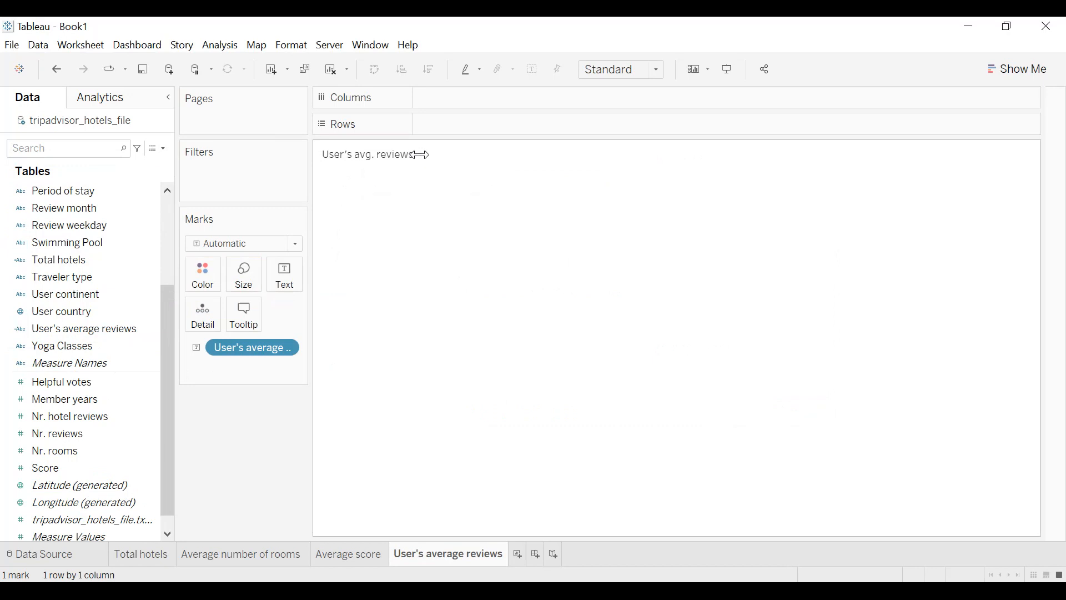
mouse_move(420, 166)
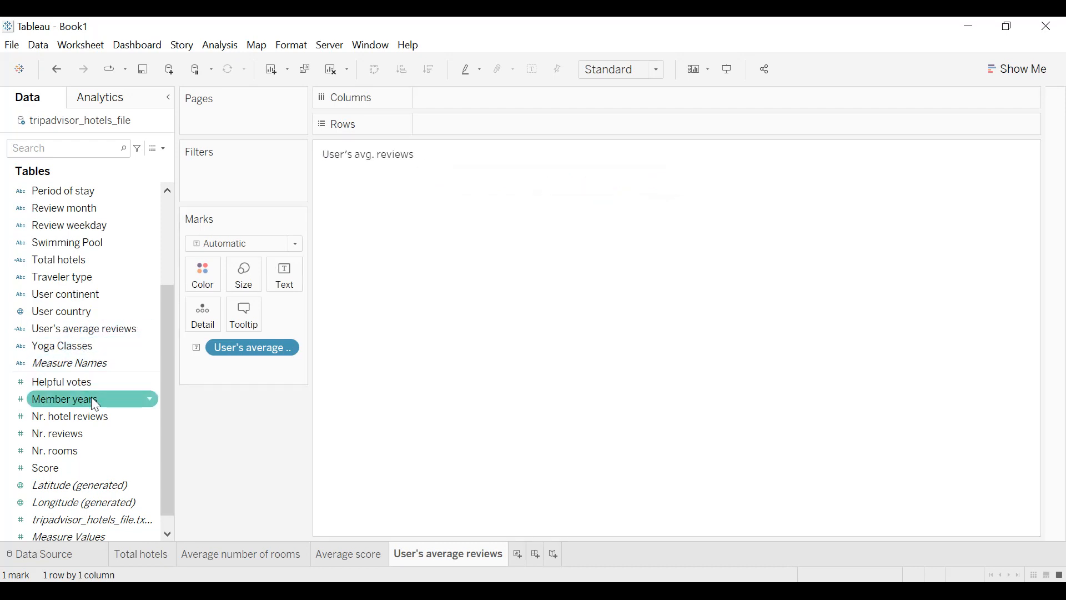
- Add Nr. reviews to the text mark beneath the User's avg. reviews label, aggregated as an average
left_click_drag(69, 434, 281, 284)
left_click(285, 367)
mouse_move(298, 484)
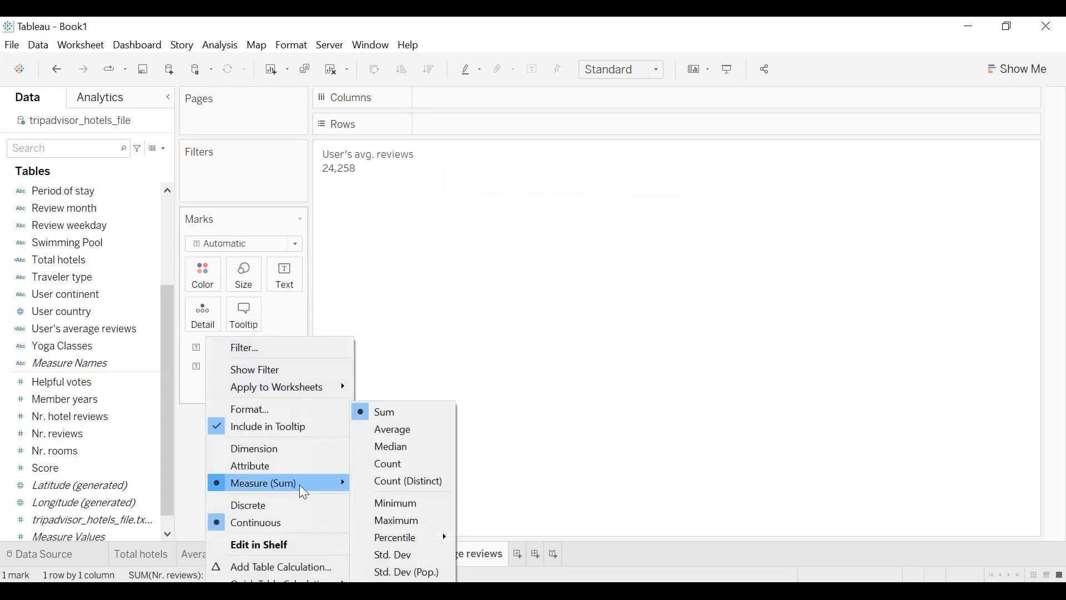
left_click(384, 431)
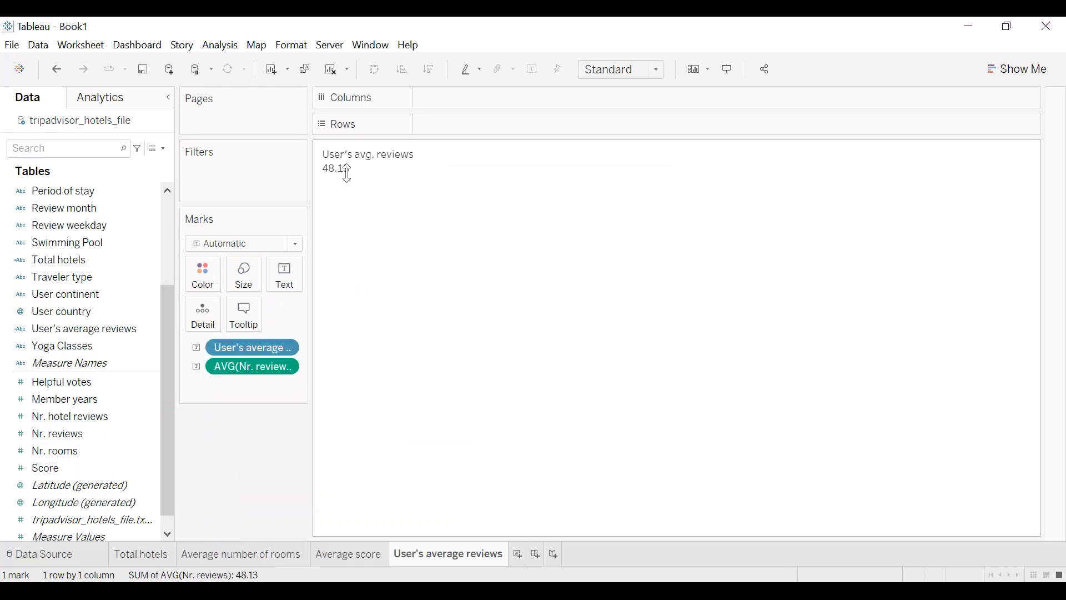
- Centre the User's average reviews worksheet's pane text horizontally
left_click(301, 46)
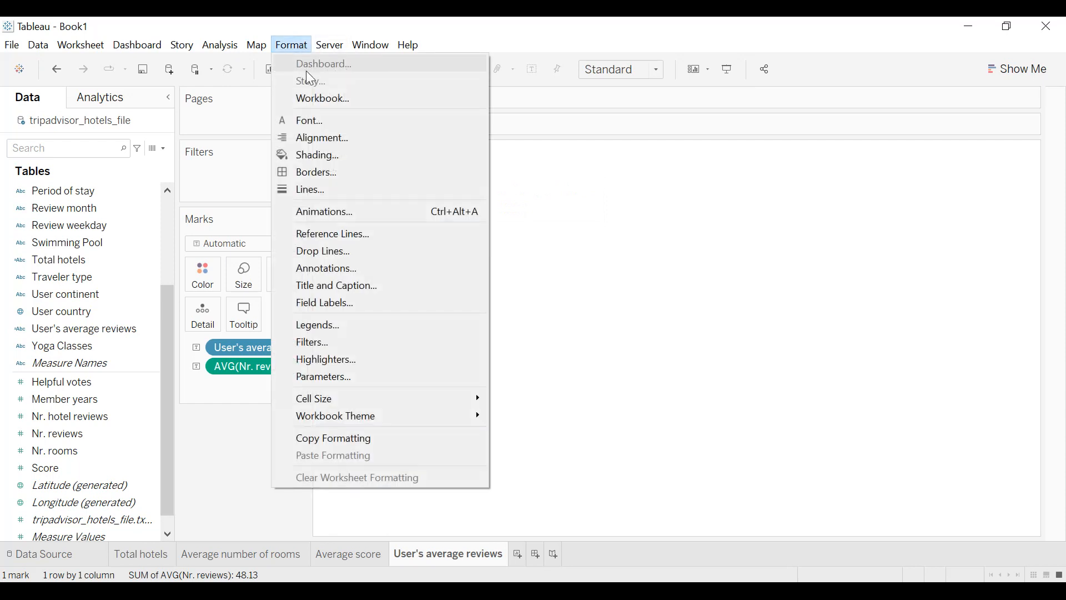
left_click(315, 140)
left_click(114, 197)
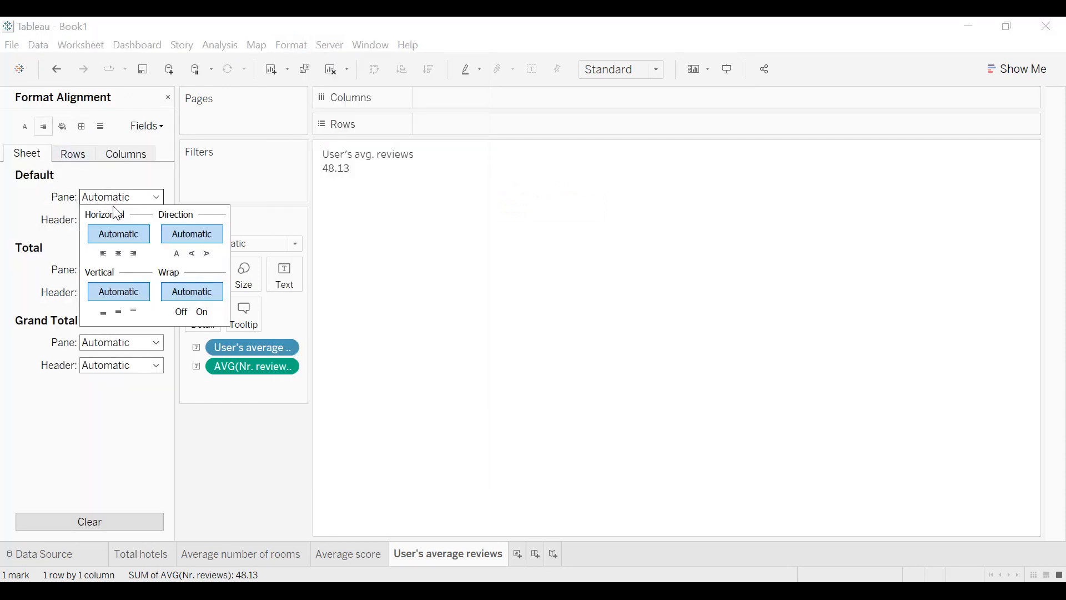
left_click(117, 254)
- Format the User's average reviews worksheet's font as bold, black and slightly larger
left_click(25, 126)
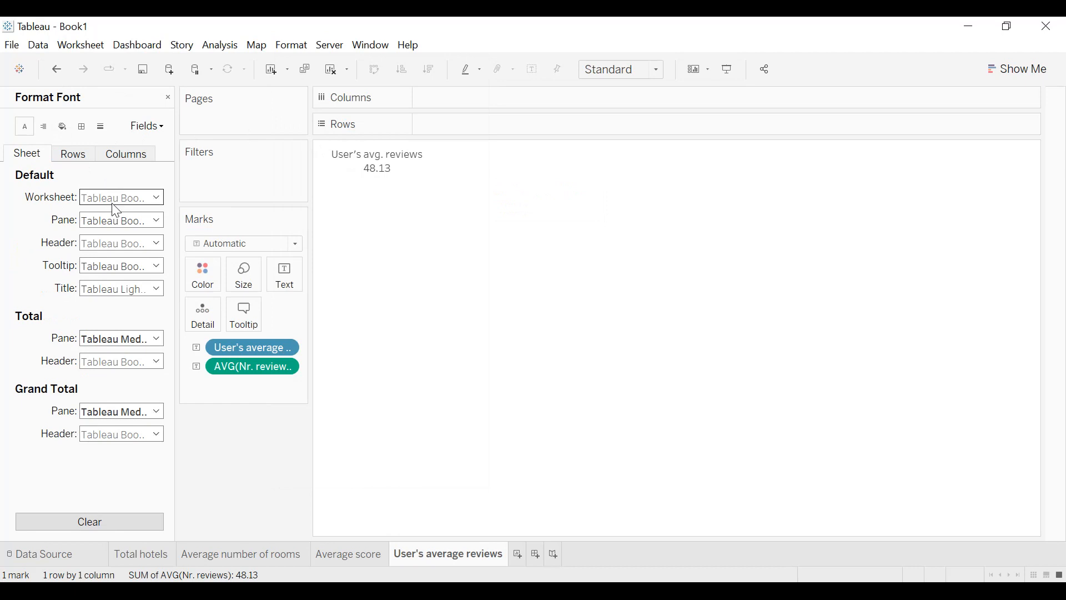
left_click(119, 219)
left_click(138, 241)
left_click(115, 241)
left_click(91, 261)
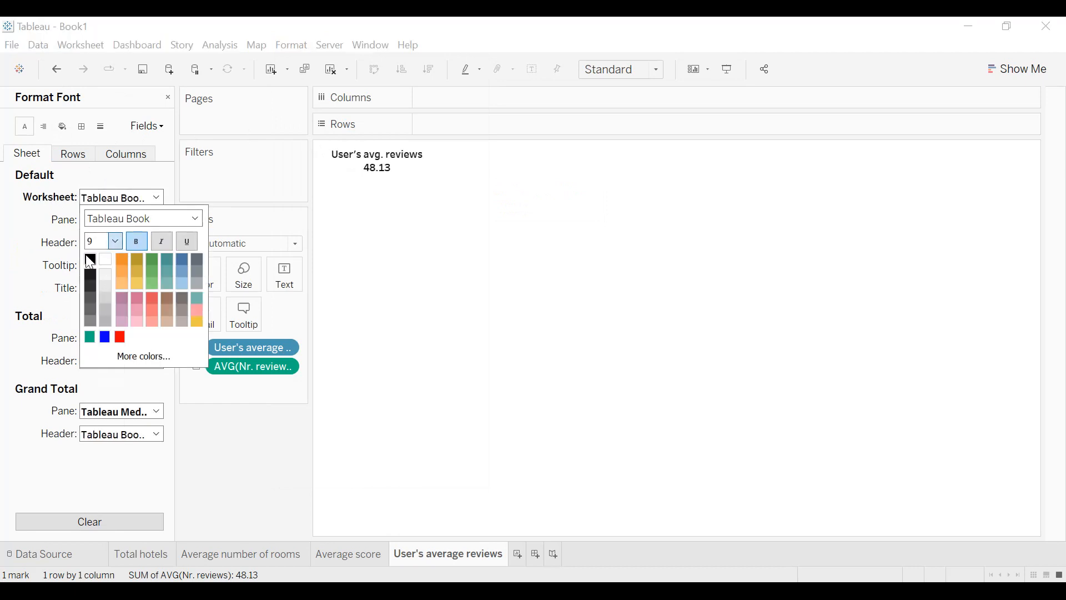
- Shade the User's average reviews worksheet's background with the custom green, finish formatting and collapse the data fields list
left_click(62, 126)
left_click(114, 197)
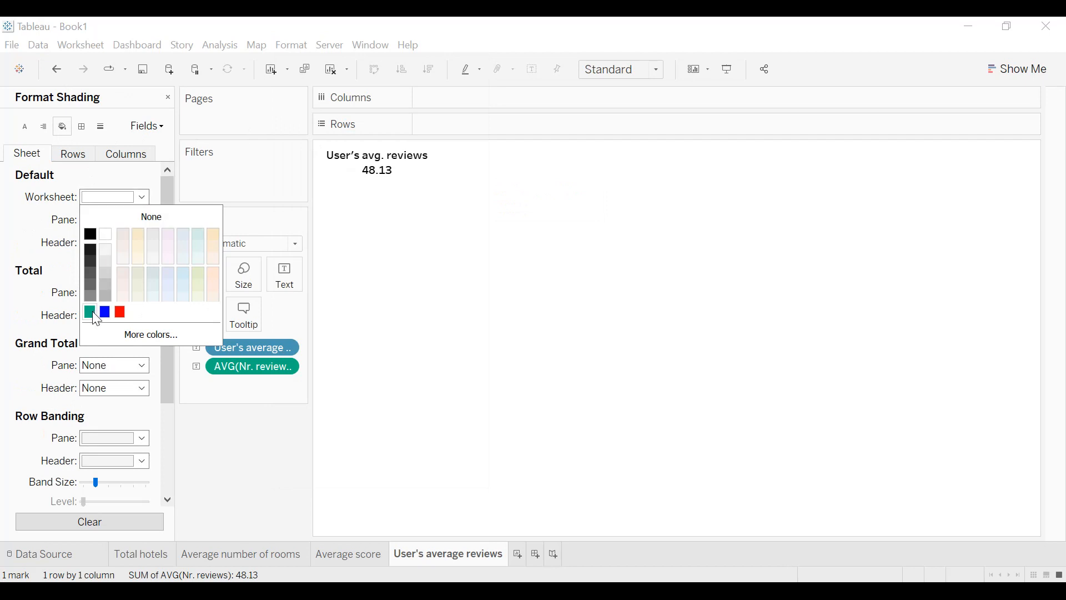
left_click(90, 313)
left_click(19, 244)
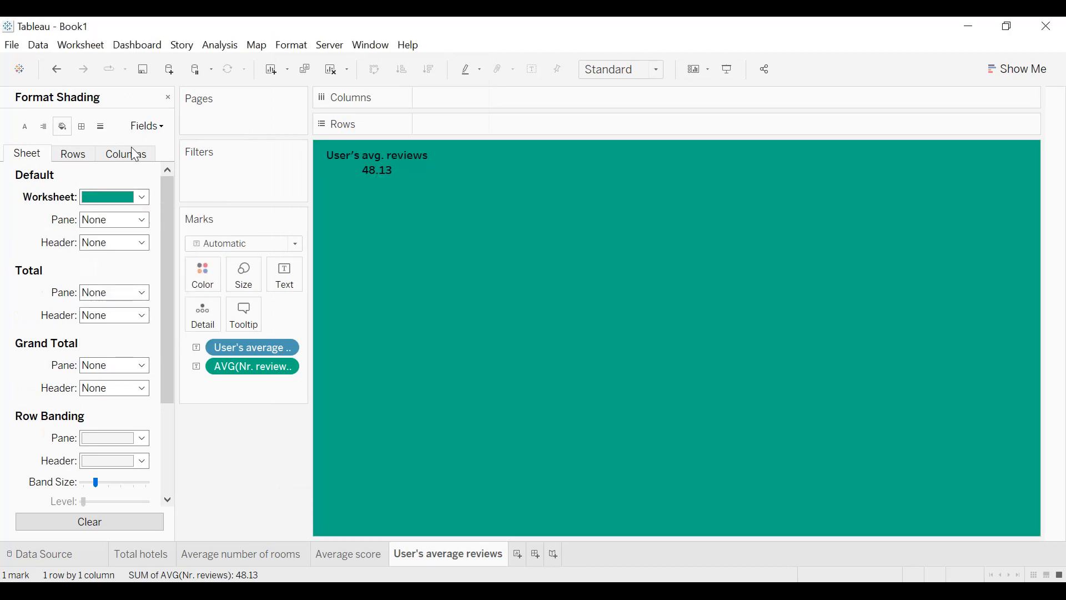
left_click(168, 99)
left_click(167, 100)
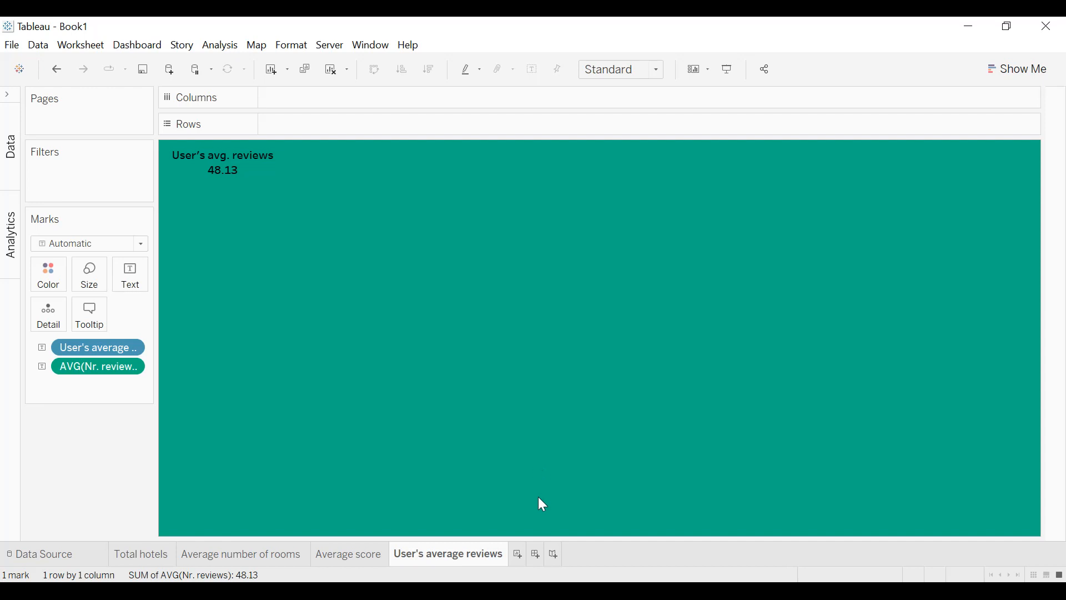
- Add a new worksheet named "Total hotels by additional services"
left_click(518, 553)
double_click(522, 555)
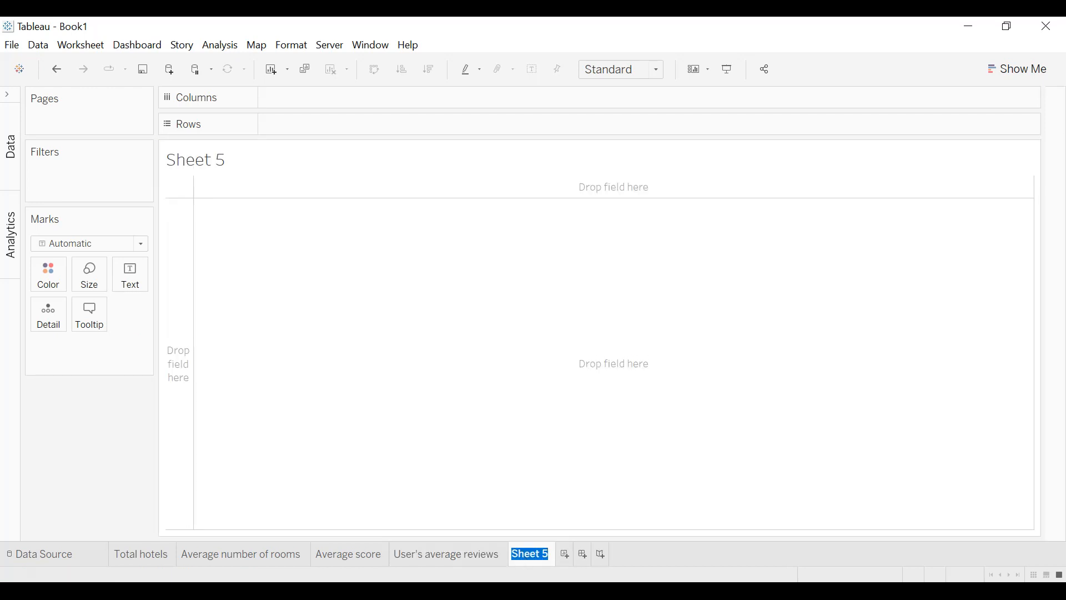
type("To")
type("tal hotels b")
type("y additio")
type("nnal ")
type("services")
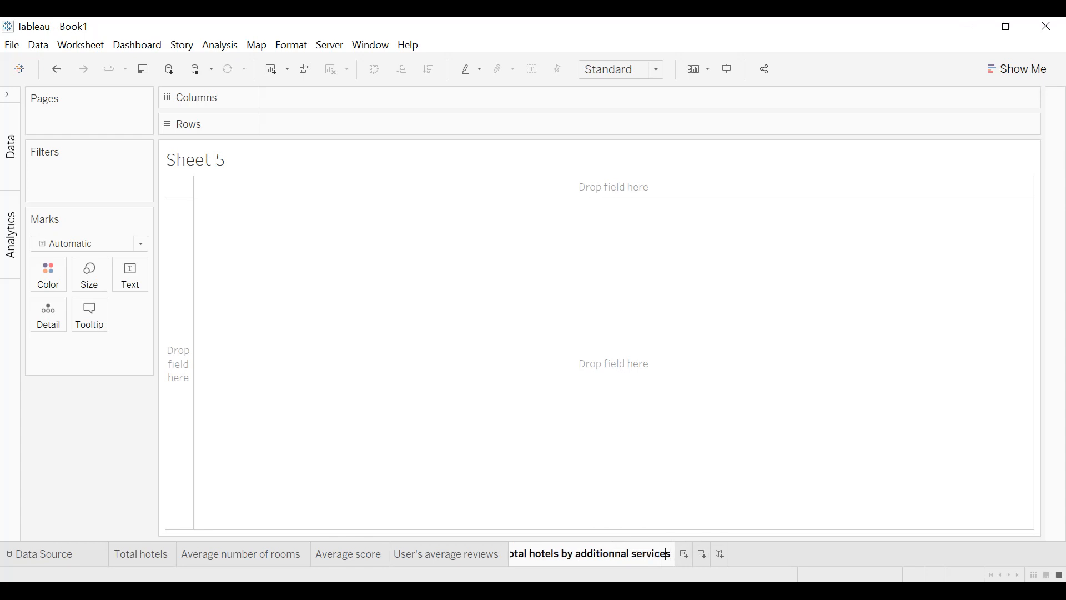
key("BackSpace")
key("Return")
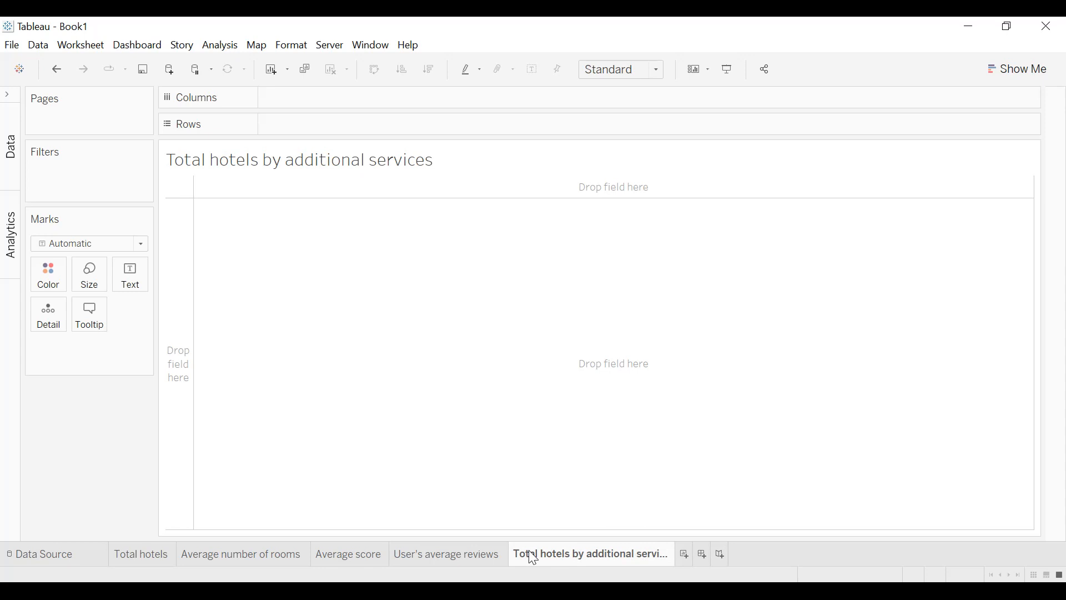
- Expand the data fields list and add Free Wifi, Exercise Room, Club and Basketball Court as rows, in that order
left_click(7, 94)
scroll(79, 304, "up", 2)
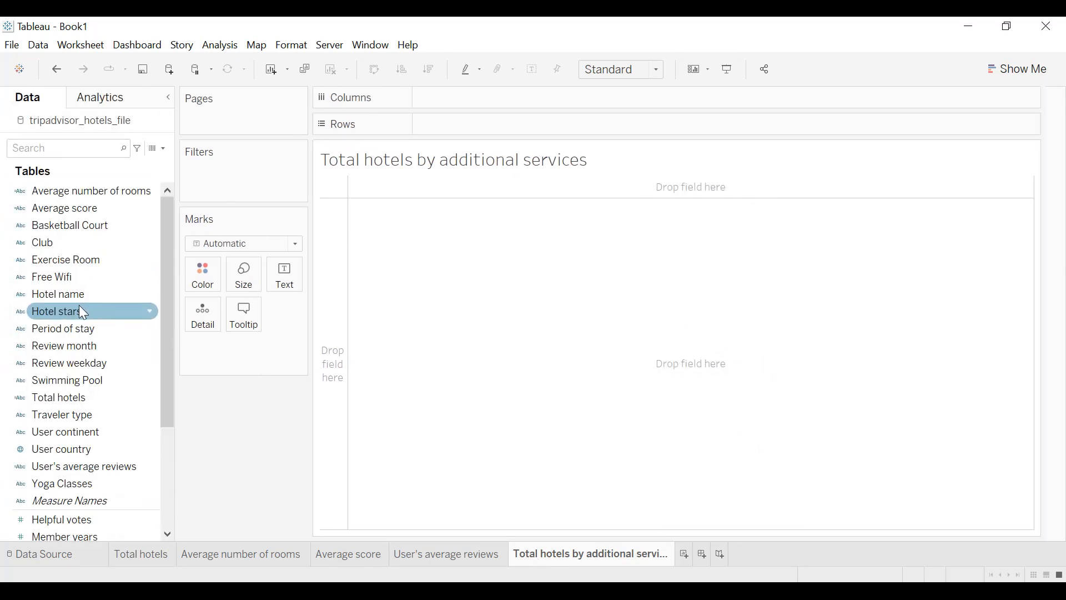
left_click_drag(74, 277, 470, 130)
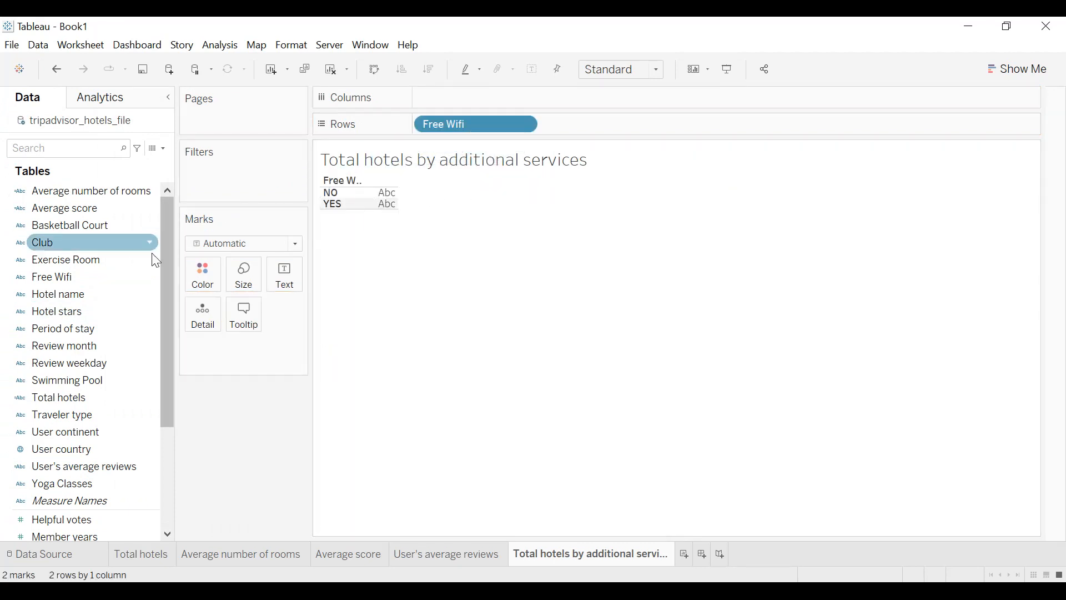
left_click_drag(62, 259, 605, 124)
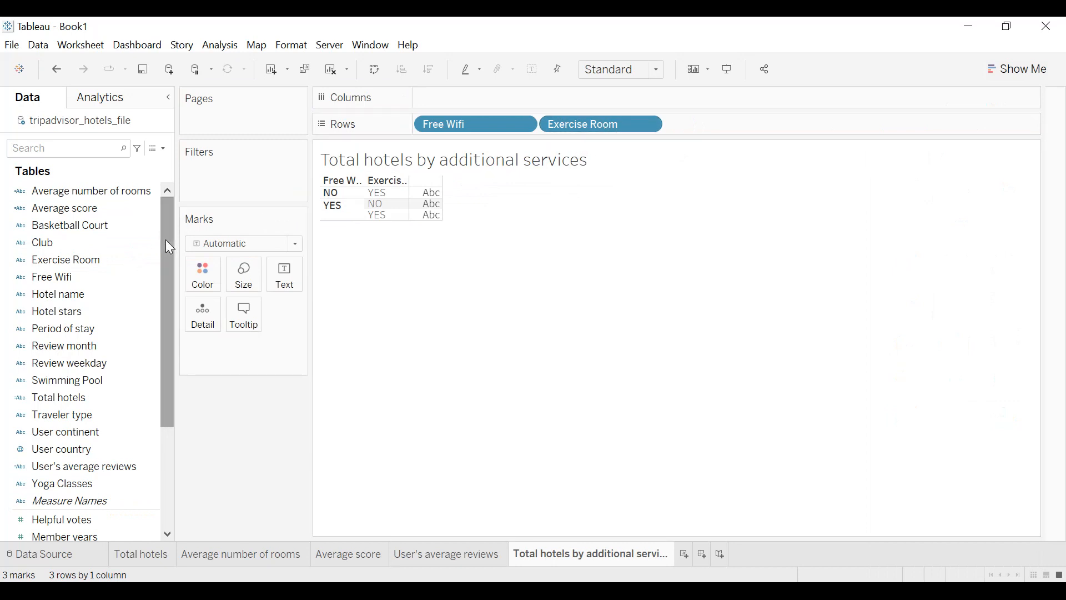
left_click_drag(85, 245, 716, 132)
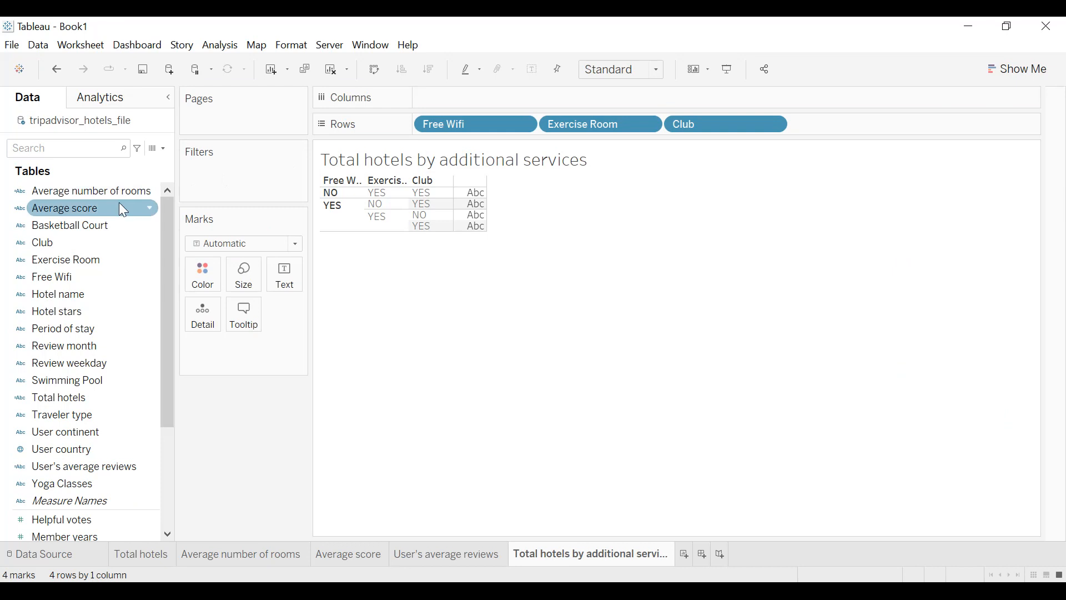
left_click_drag(82, 230, 858, 128)
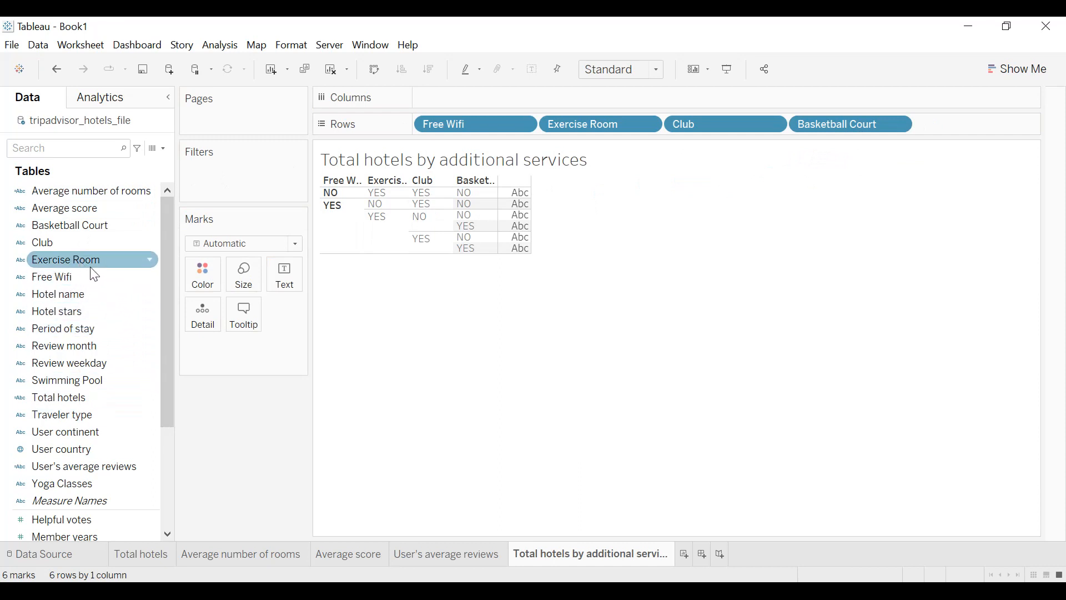
- Show Hotel name as text marks, aggregated as a distinct count
left_click_drag(94, 295, 295, 282)
left_click(288, 350)
mouse_move(288, 558)
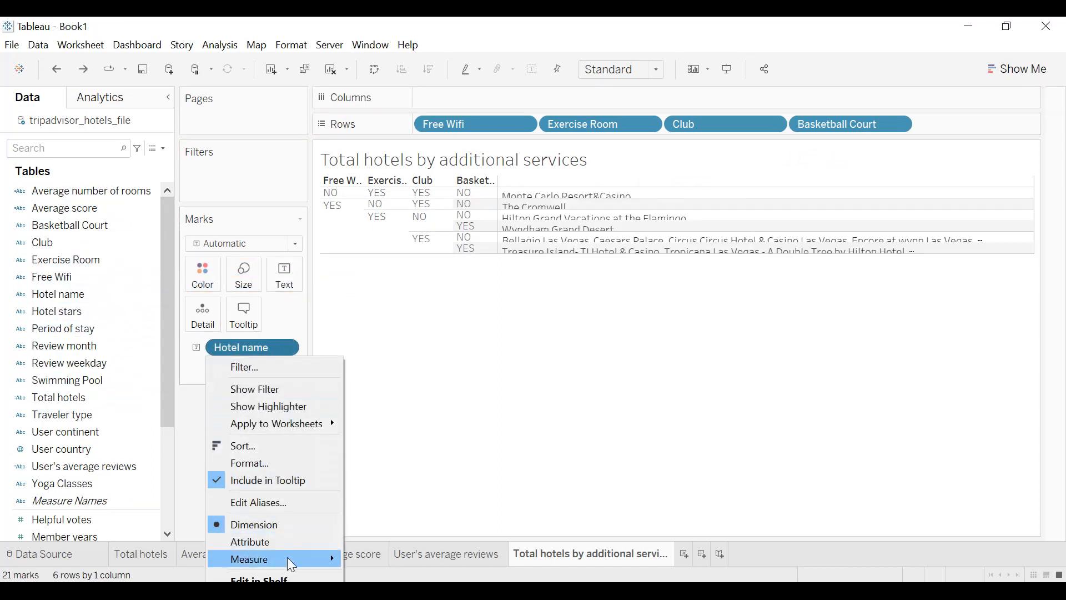
left_click(384, 598)
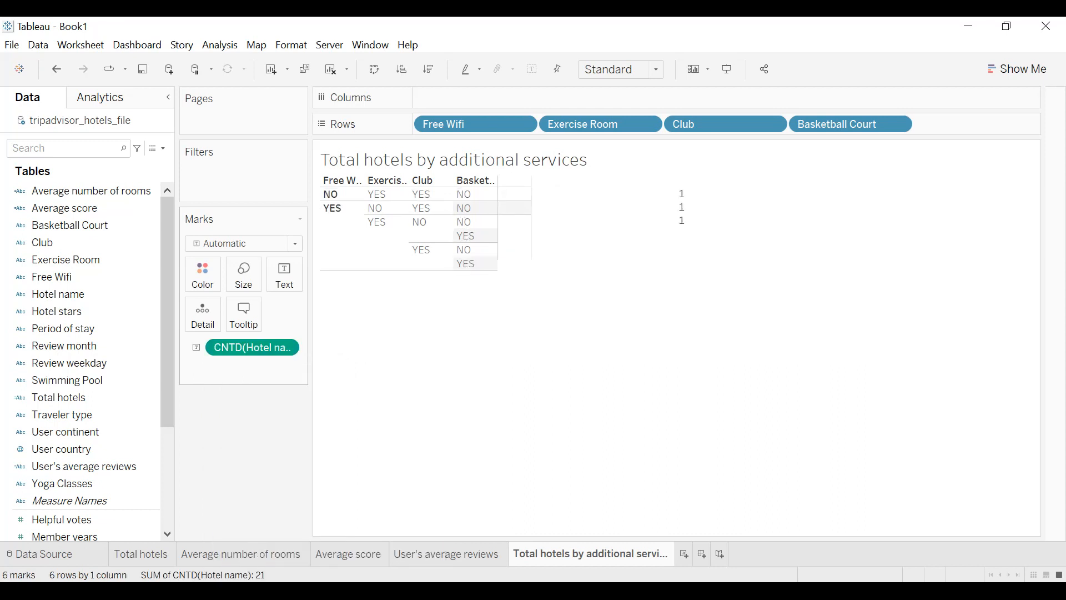
- Convert the table to a highlight table and arrange the rows as Free Wifi, Exercise Room, Club, Basketball Court
left_click(1026, 71)
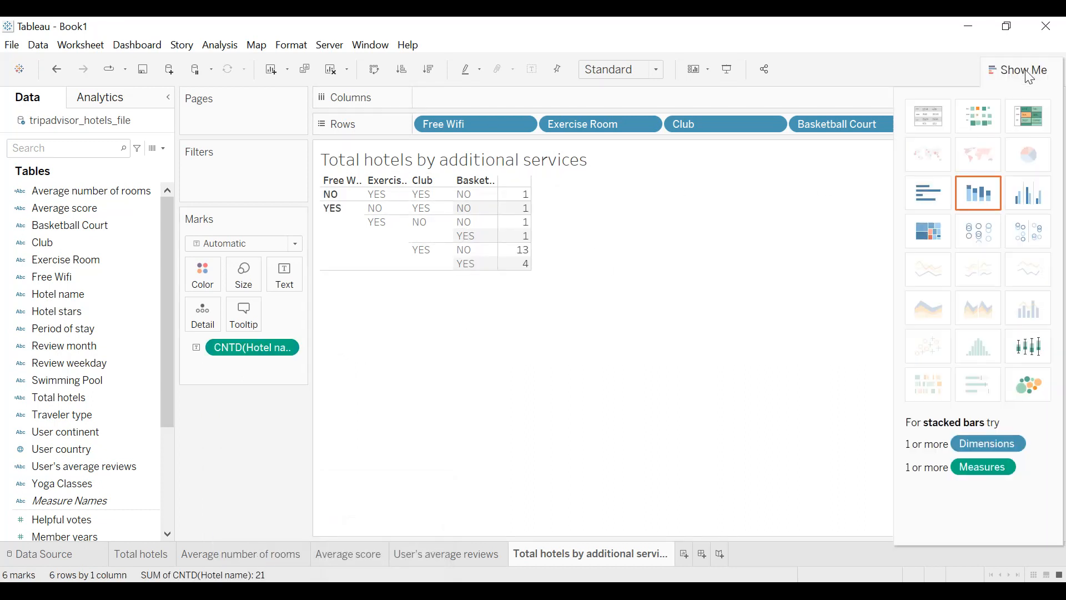
left_click(1028, 111)
left_click_drag(698, 125, 426, 131)
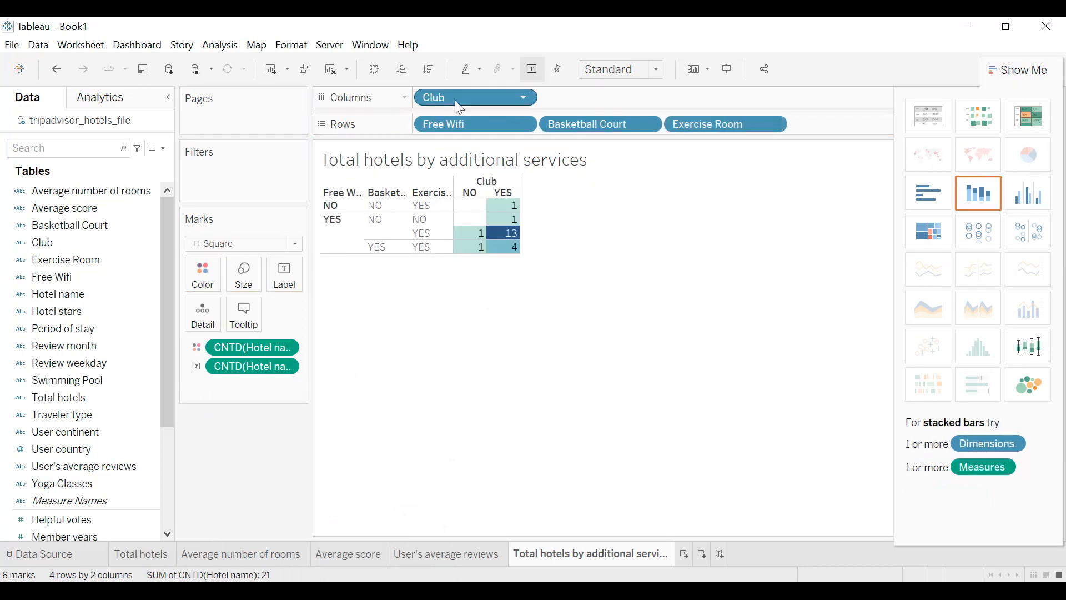
left_click_drag(459, 98, 827, 129)
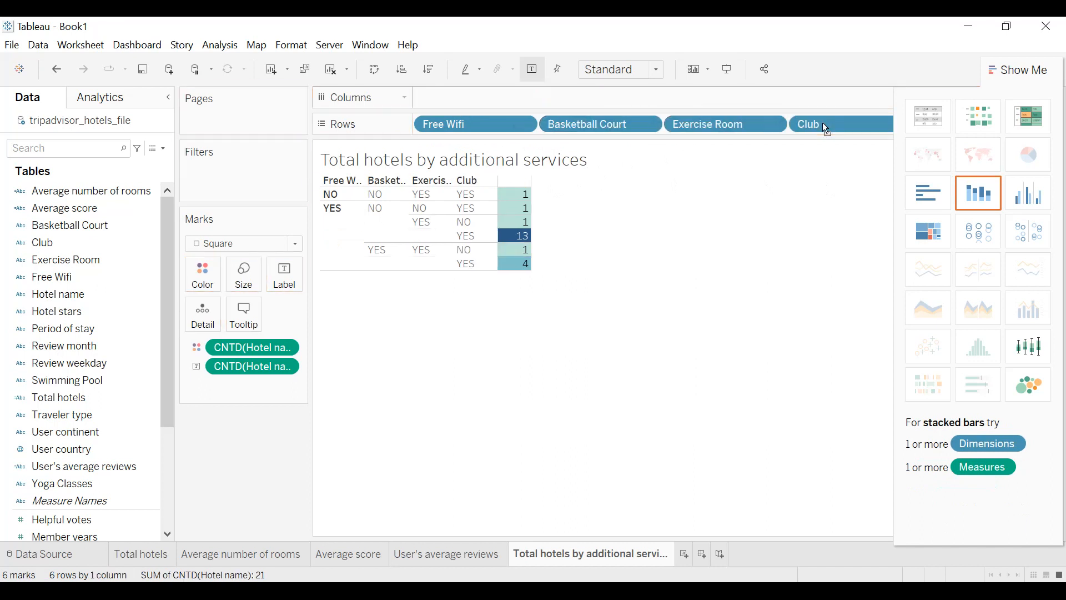
left_click_drag(597, 124, 783, 127)
left_click_drag(1031, 77, 1002, 111)
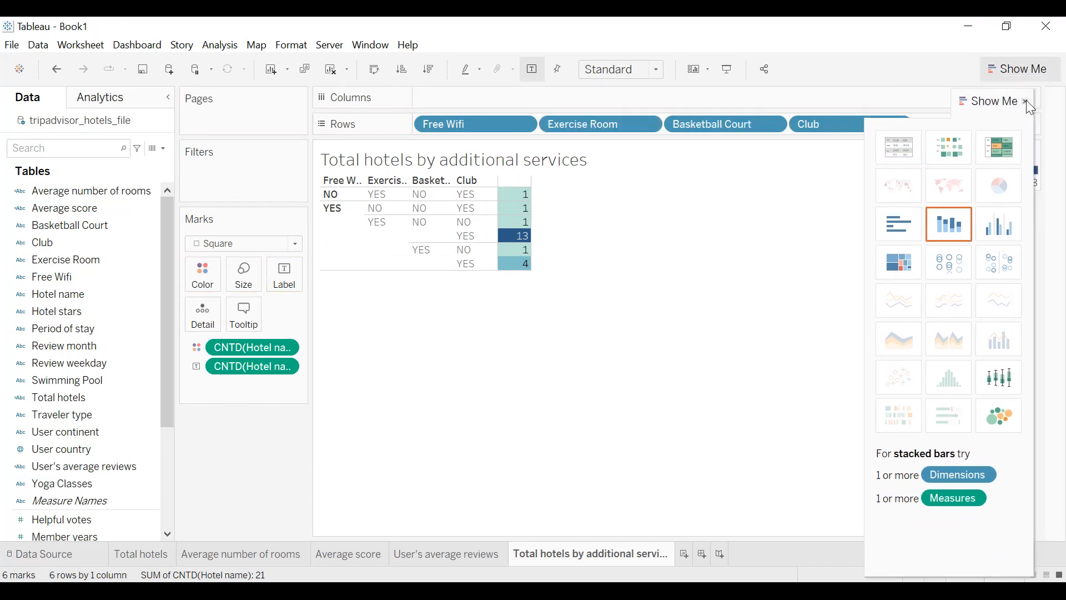
left_click(1025, 103)
left_click_drag(739, 124, 956, 125)
- Fit the highlight table to Entire View and widen the row header columns so Free Wifi and Exercise Room fit
left_click(619, 70)
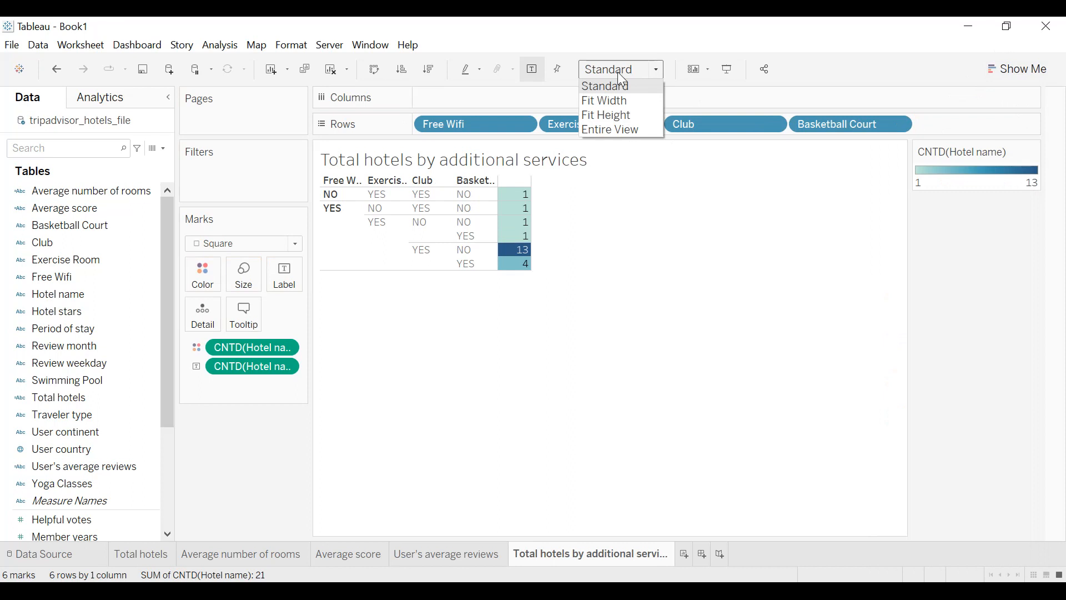
left_click(619, 129)
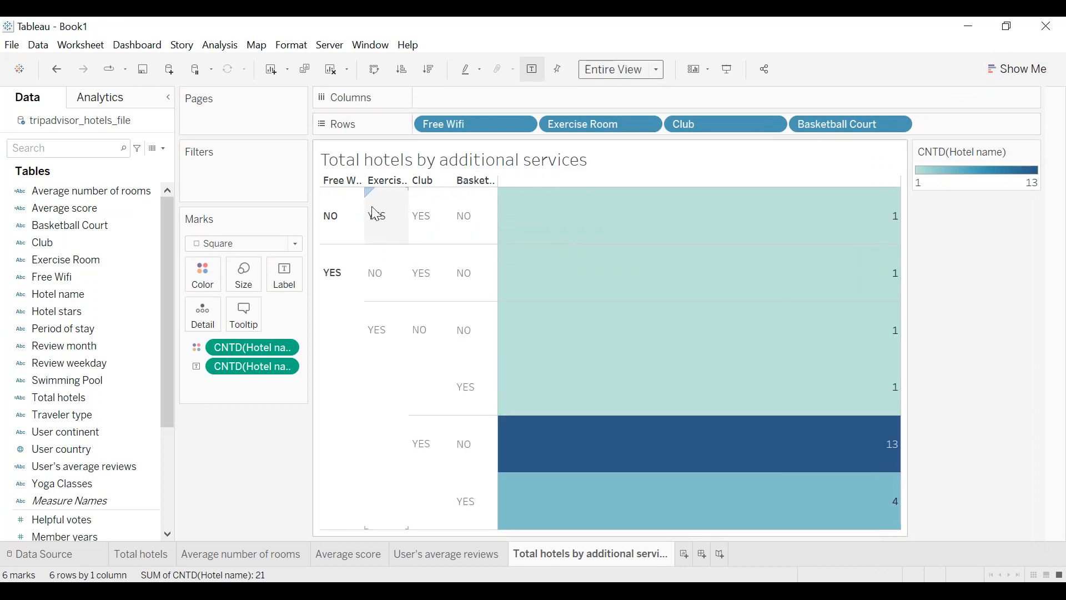
left_click_drag(366, 202, 471, 199)
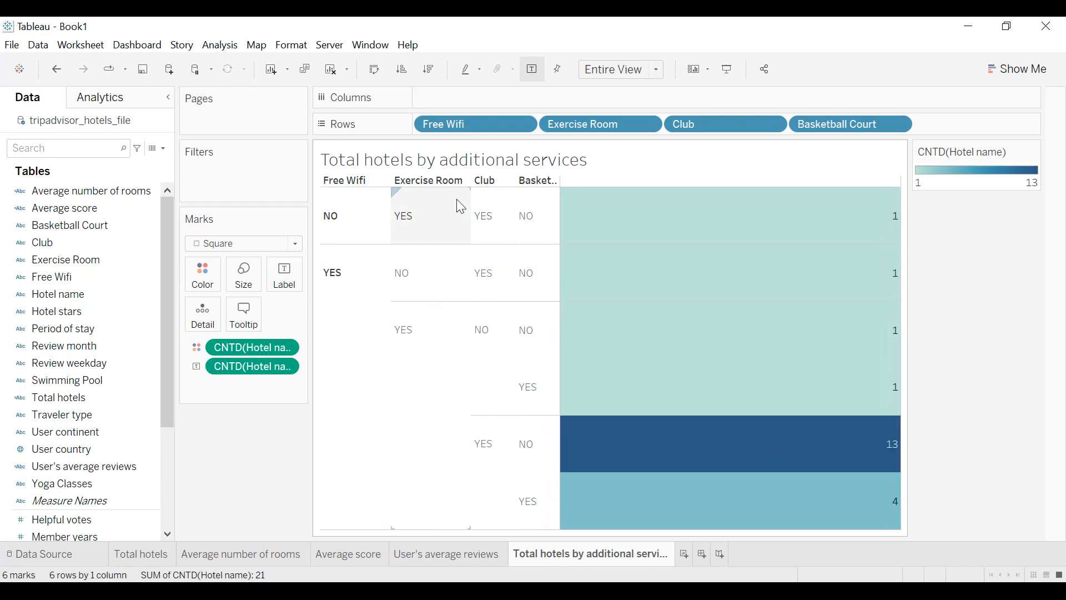
- Apply the Gray palette to the distinct hotel count colours and lower the marks' opacity
left_click(213, 284)
left_click(241, 323)
left_click(527, 248)
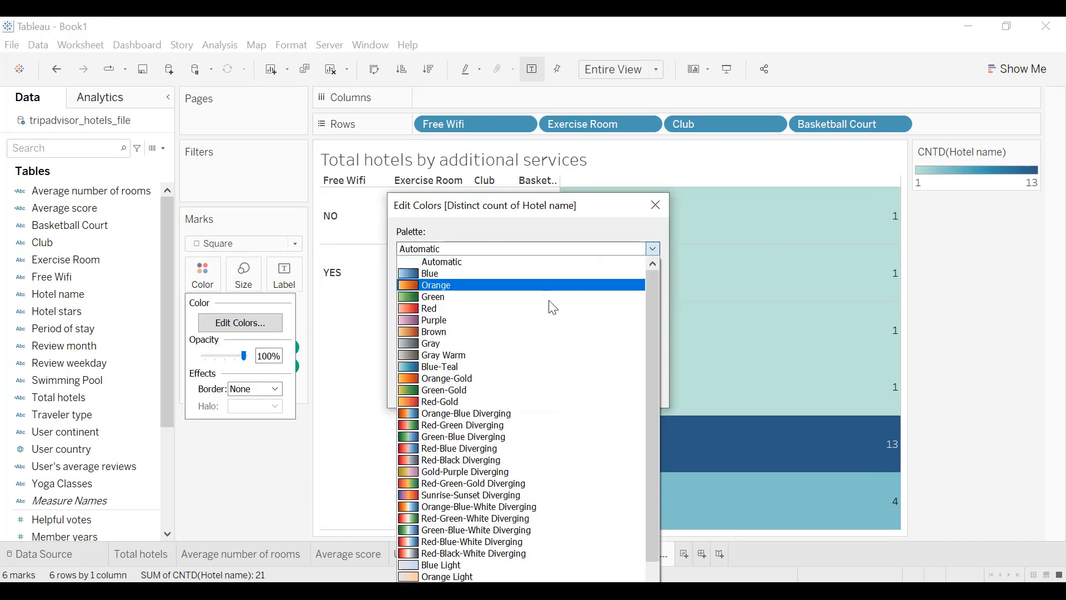
left_click(491, 345)
left_click(637, 392)
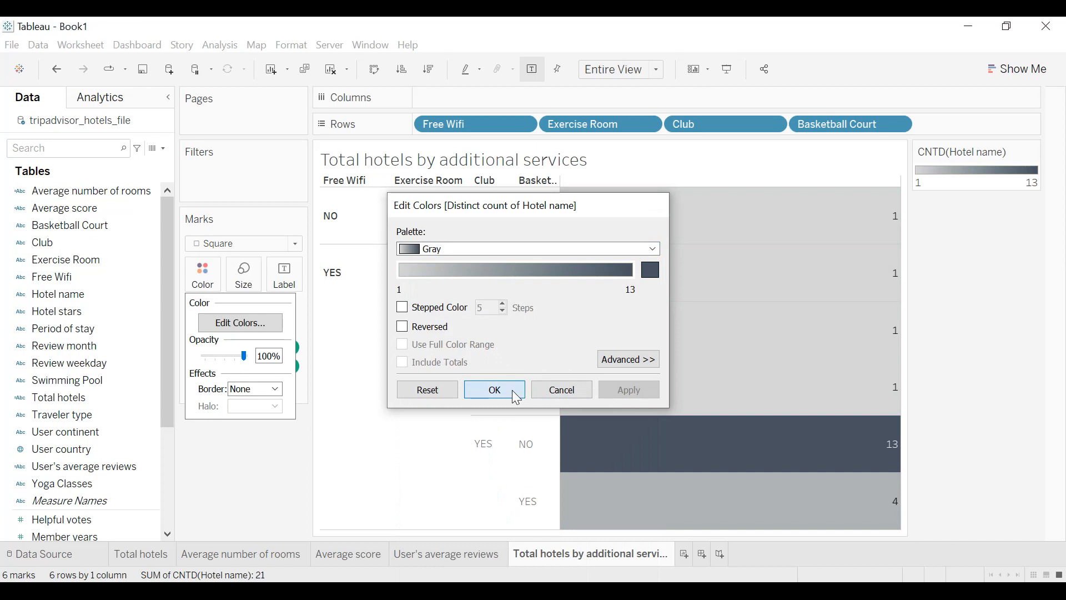
left_click(494, 389)
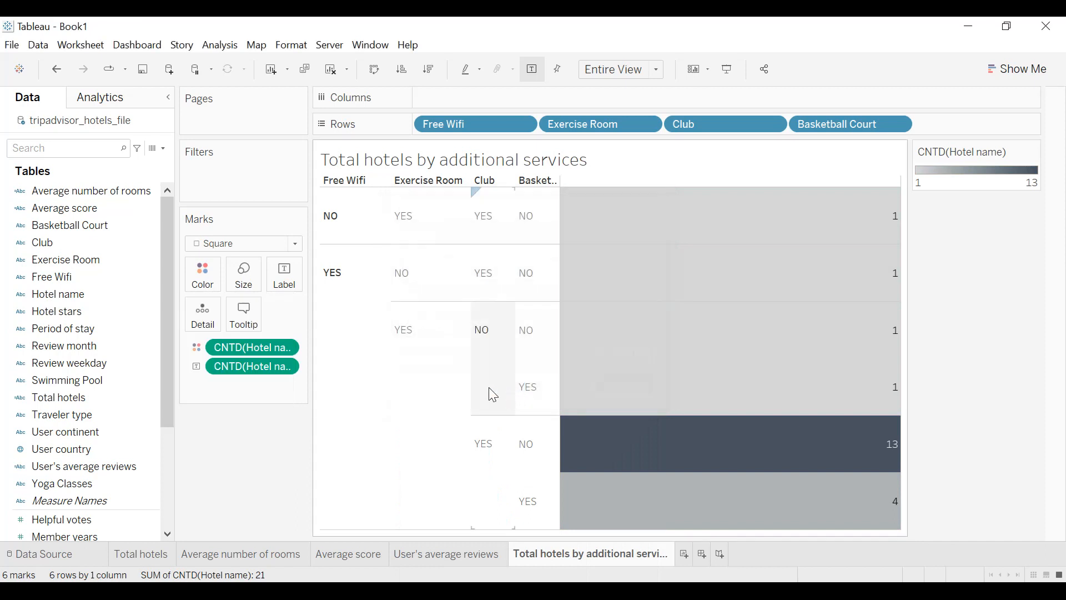
left_click(205, 296)
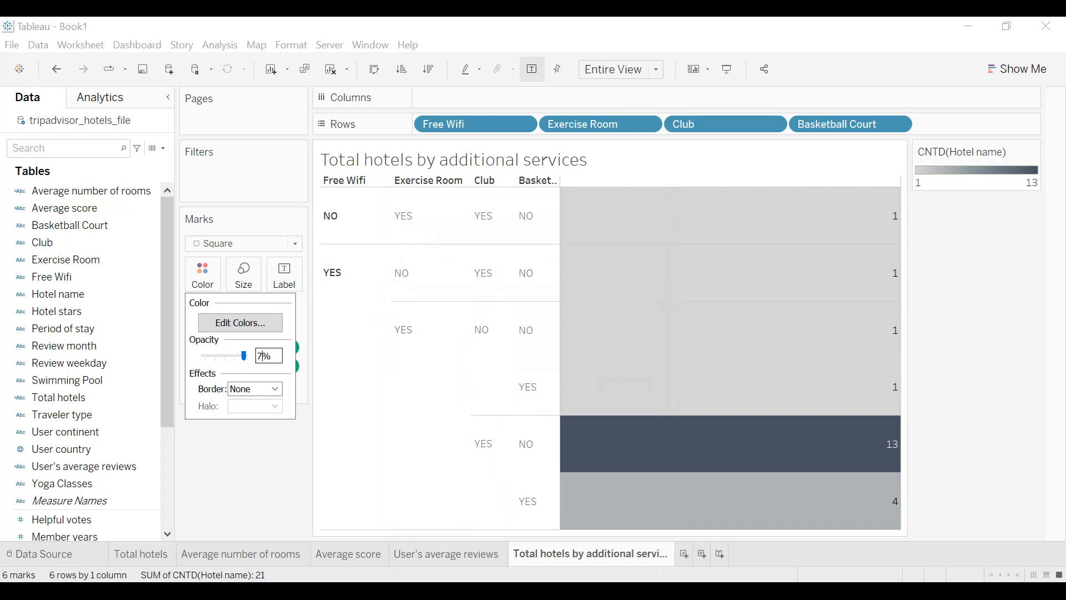
left_click(239, 455)
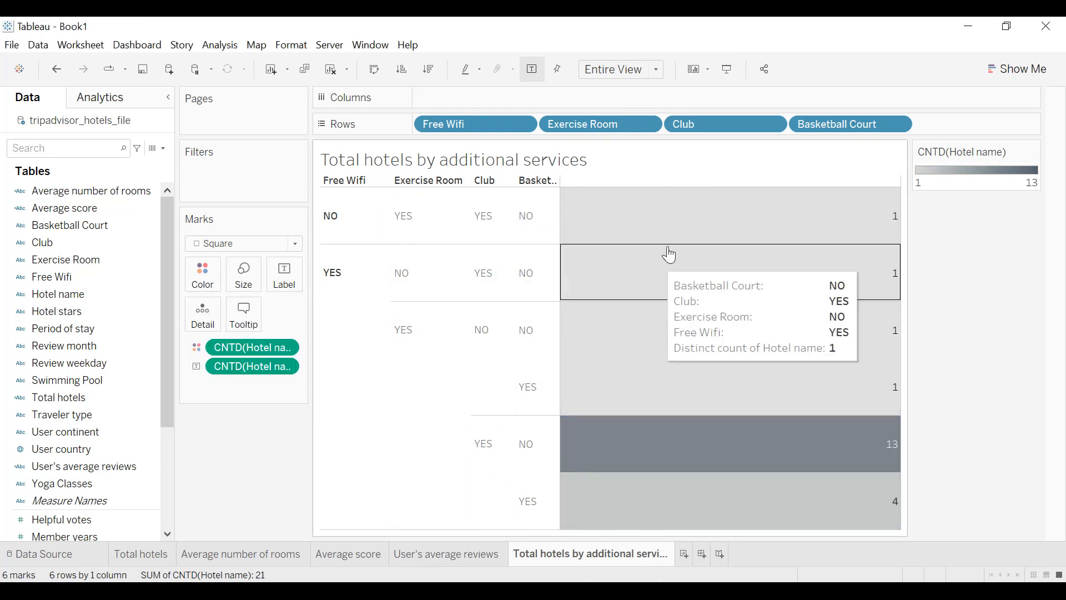
- Hide the hotel count colour legend and widen the Basketball Court column to fit its full heading
left_click(1035, 152)
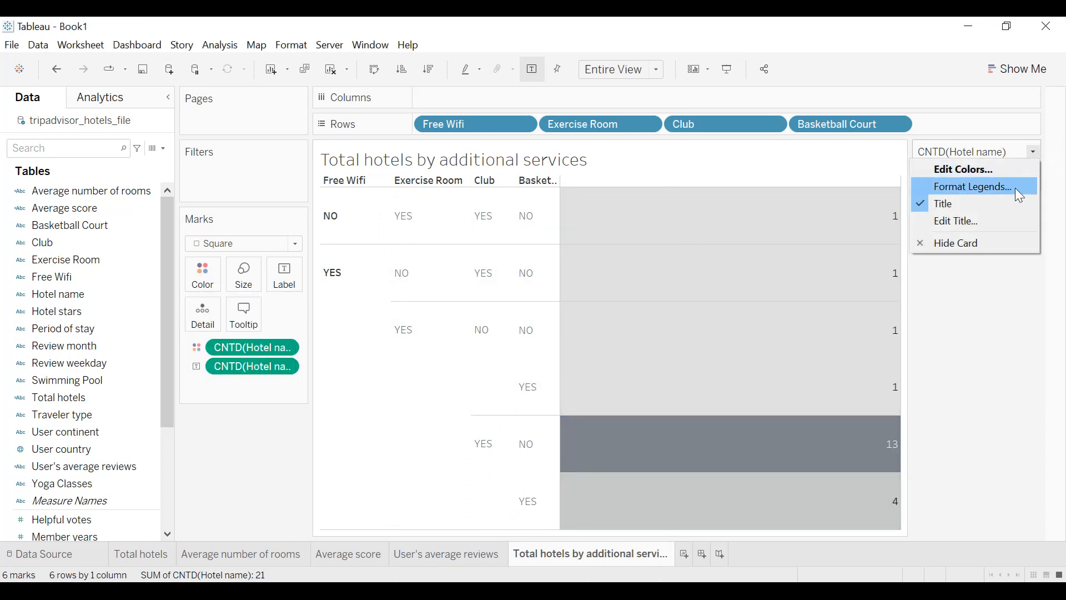
left_click(976, 242)
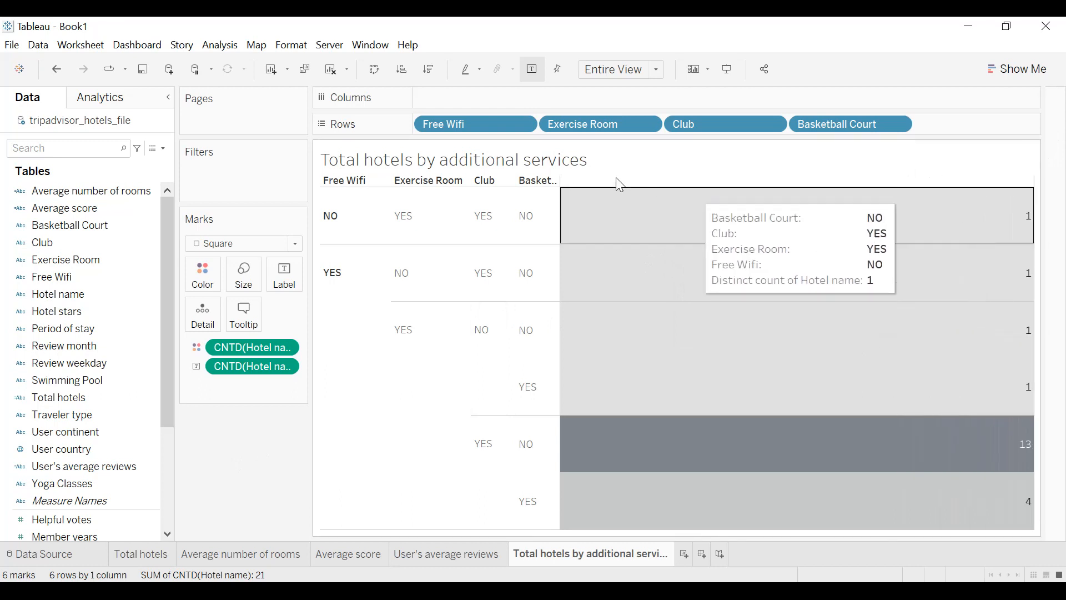
left_click_drag(560, 204, 581, 203)
left_click(583, 205)
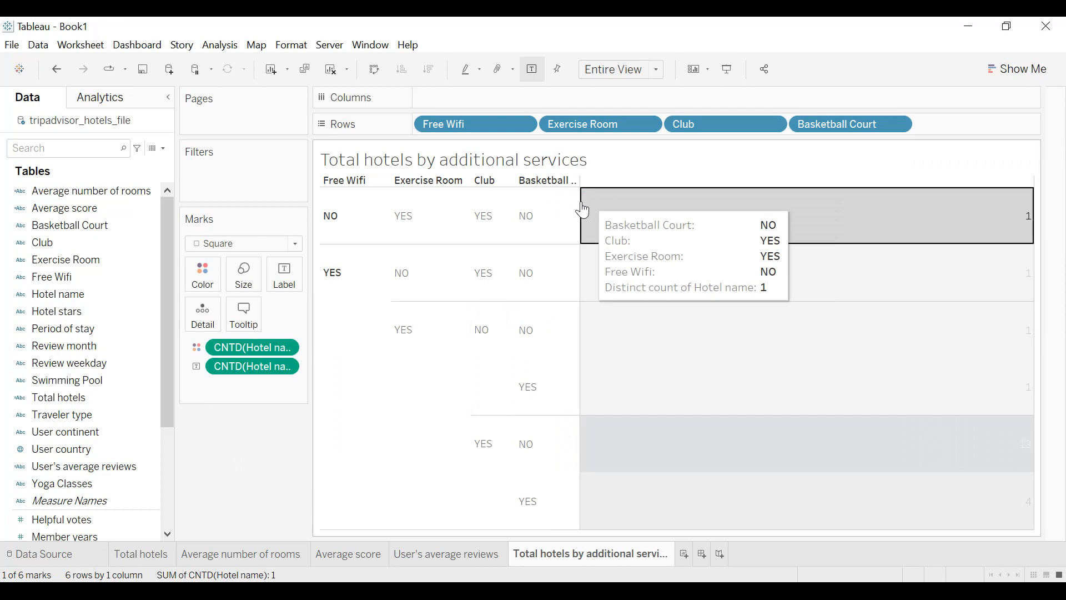
left_click_drag(578, 208, 599, 207)
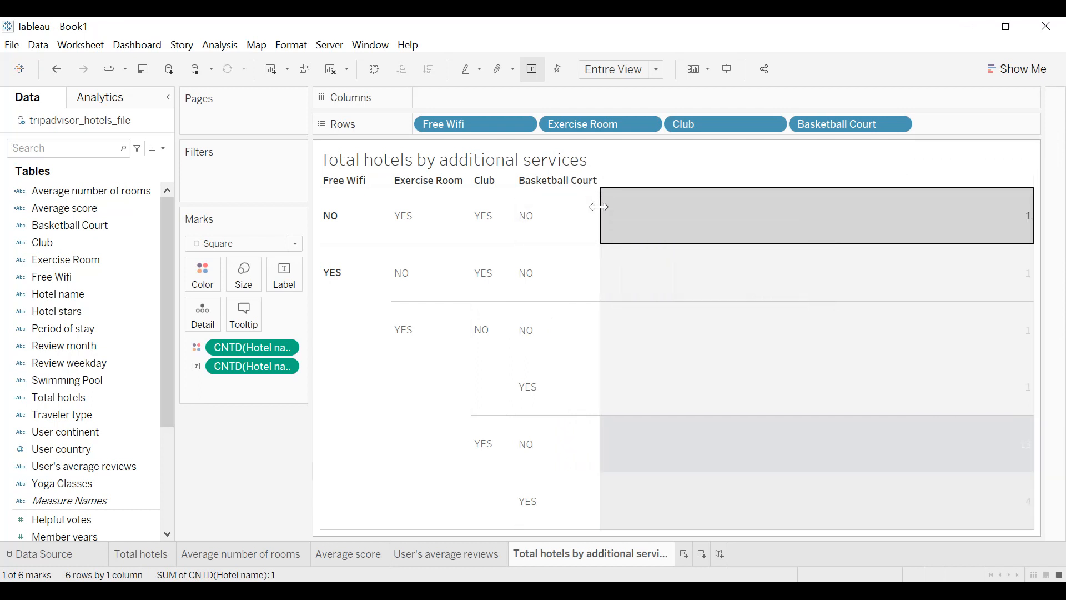
left_click(787, 220)
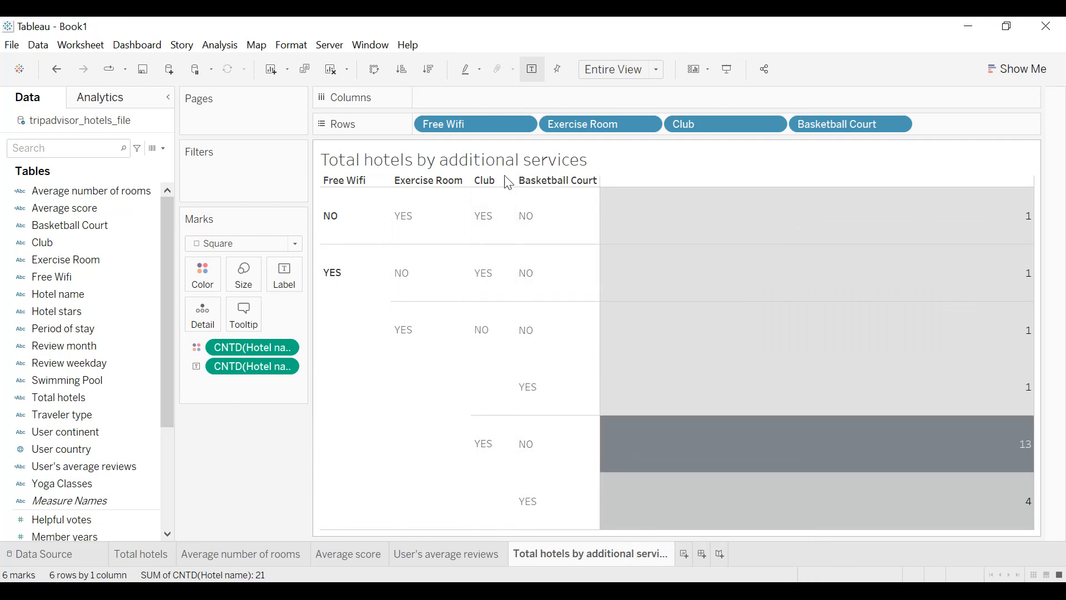
- Centre the default pane and header text of the worksheet horizontally
left_click(295, 51)
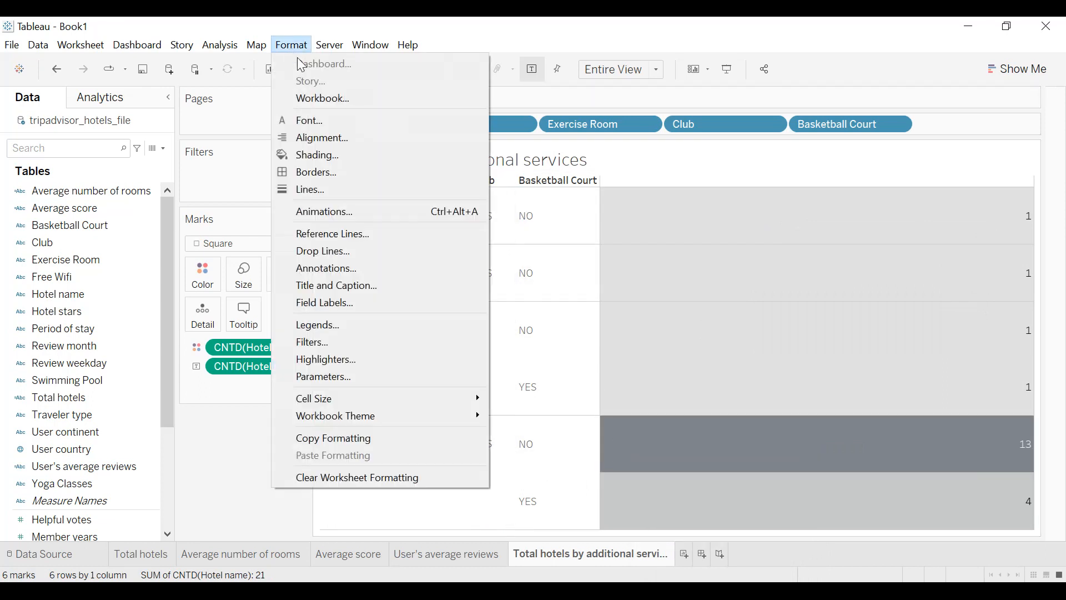
left_click(327, 136)
left_click(133, 197)
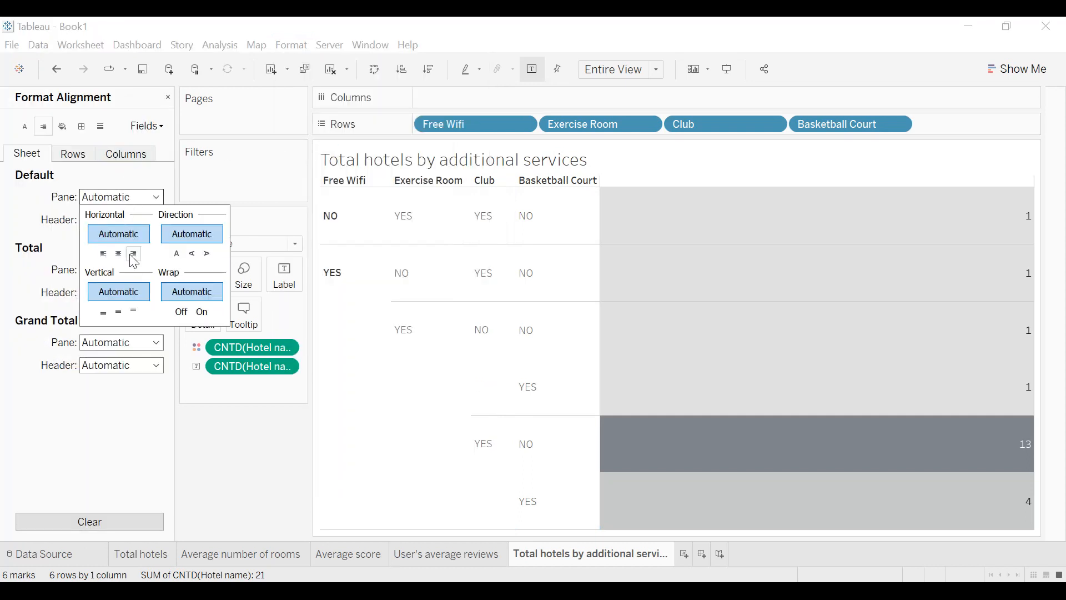
left_click(124, 259)
left_click(91, 221)
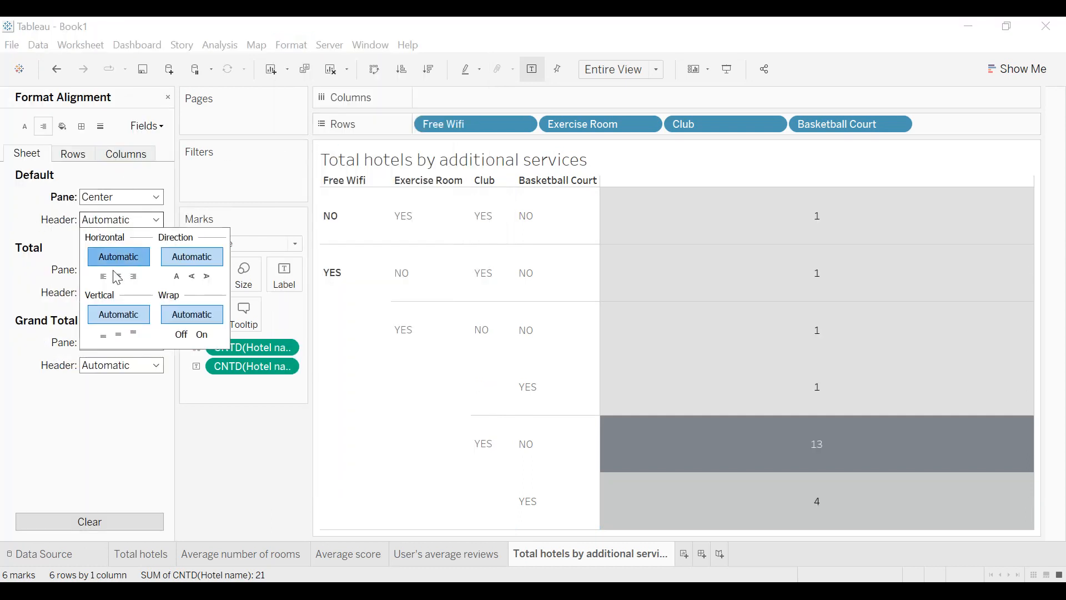
left_click(118, 277)
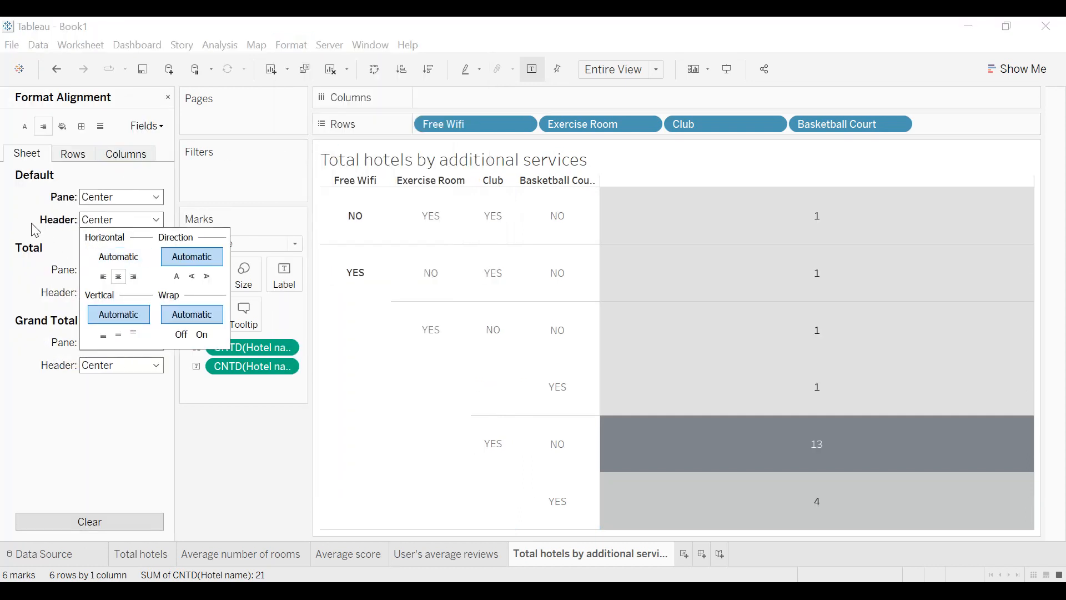
- Format the worksheet's font as bold, black and size 10
left_click(31, 131)
left_click(122, 197)
left_click(136, 241)
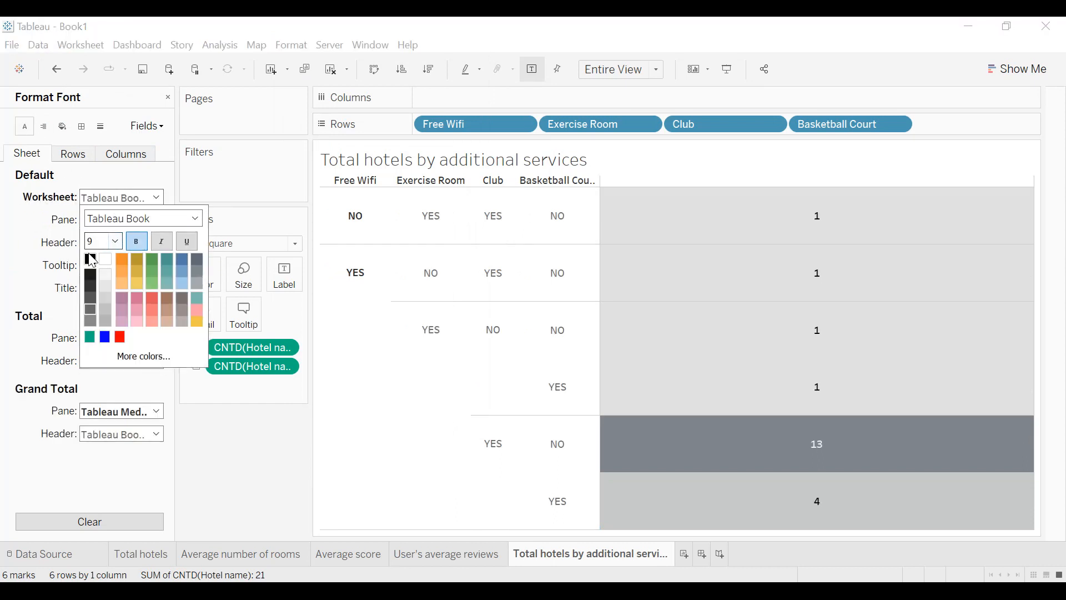
left_click(115, 241)
left_click(94, 278)
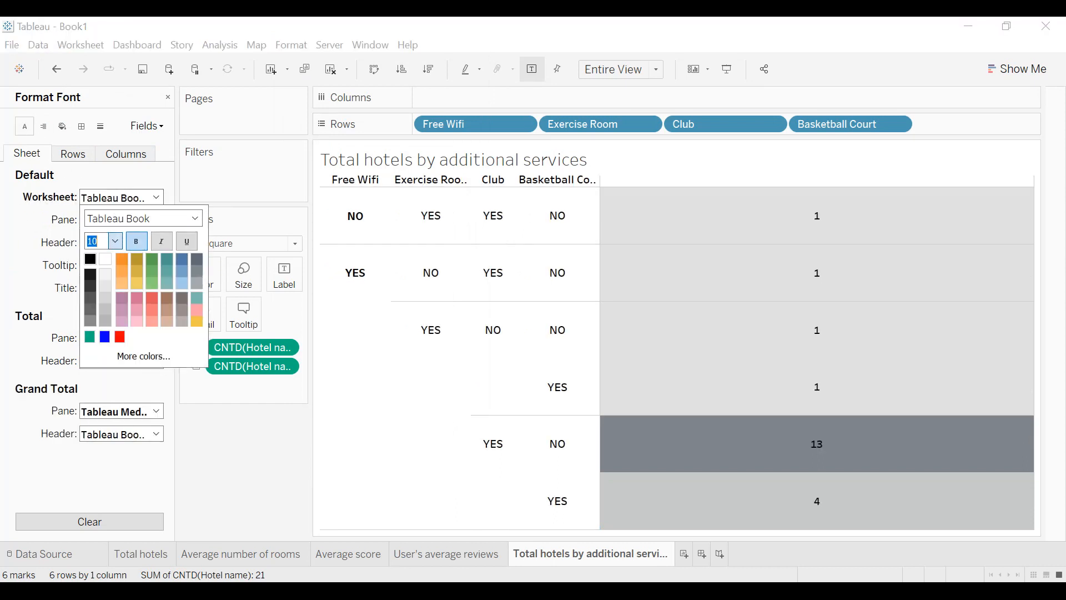
key("Escape")
- Shade the worksheet's background with the custom green and widen the Exercise Room column to fit its heading
left_click(63, 127)
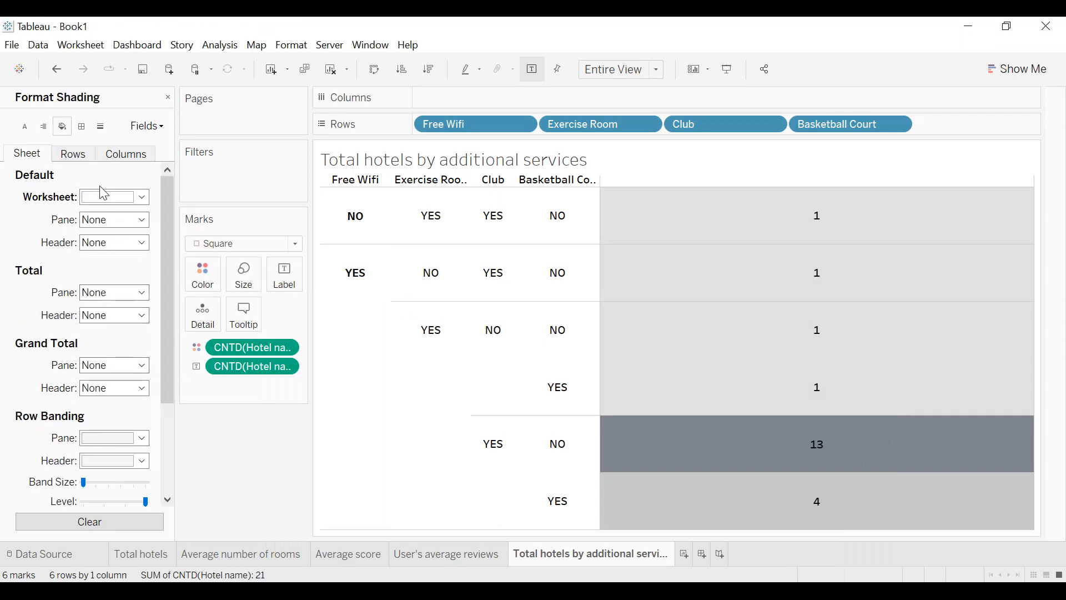
left_click(104, 197)
left_click(89, 313)
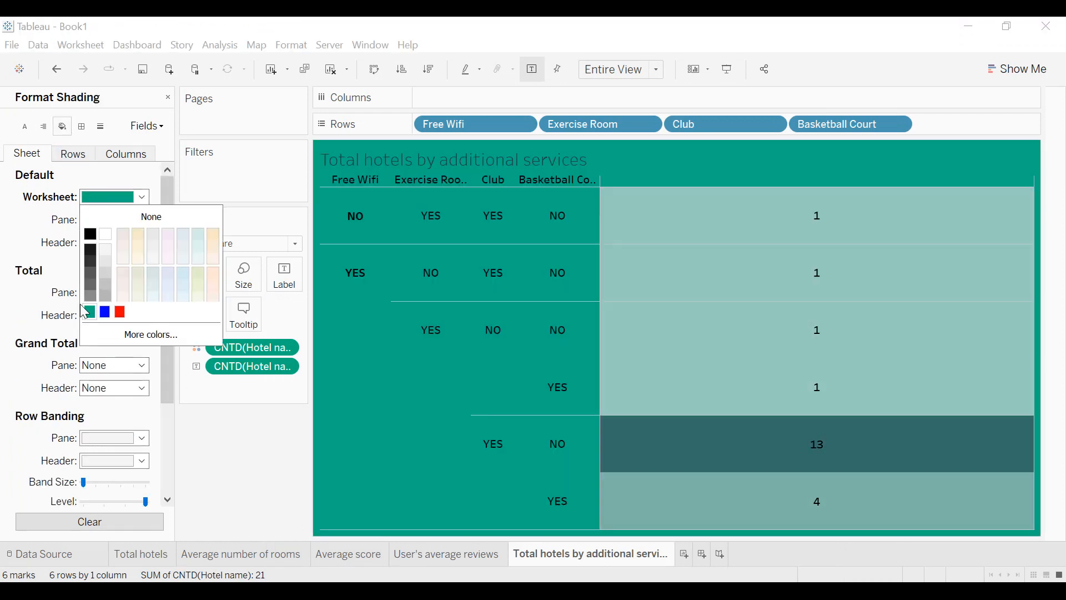
left_click(31, 229)
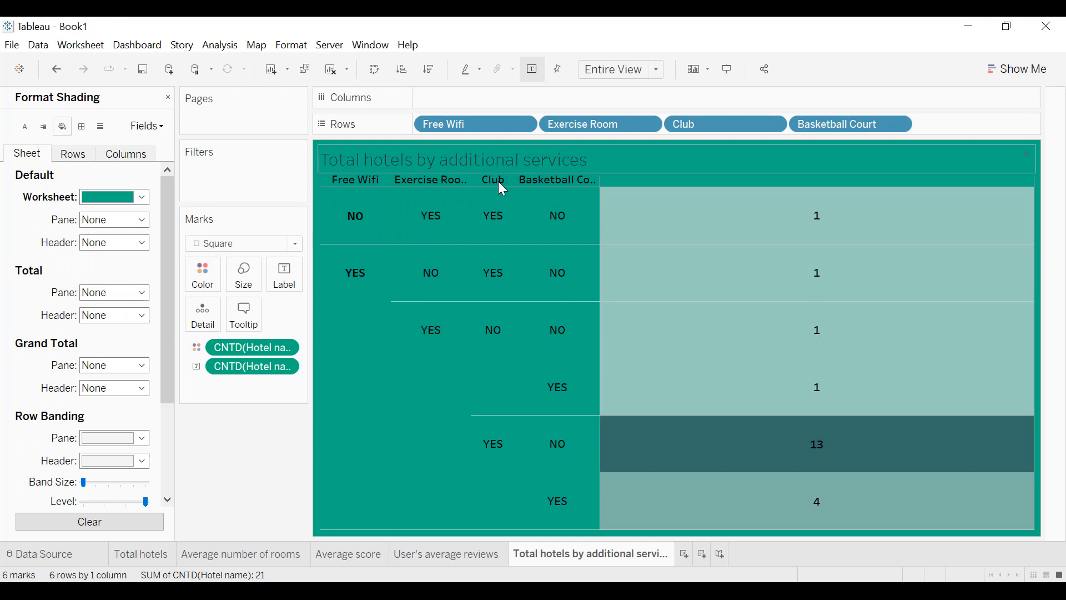
left_click_drag(470, 205, 488, 205)
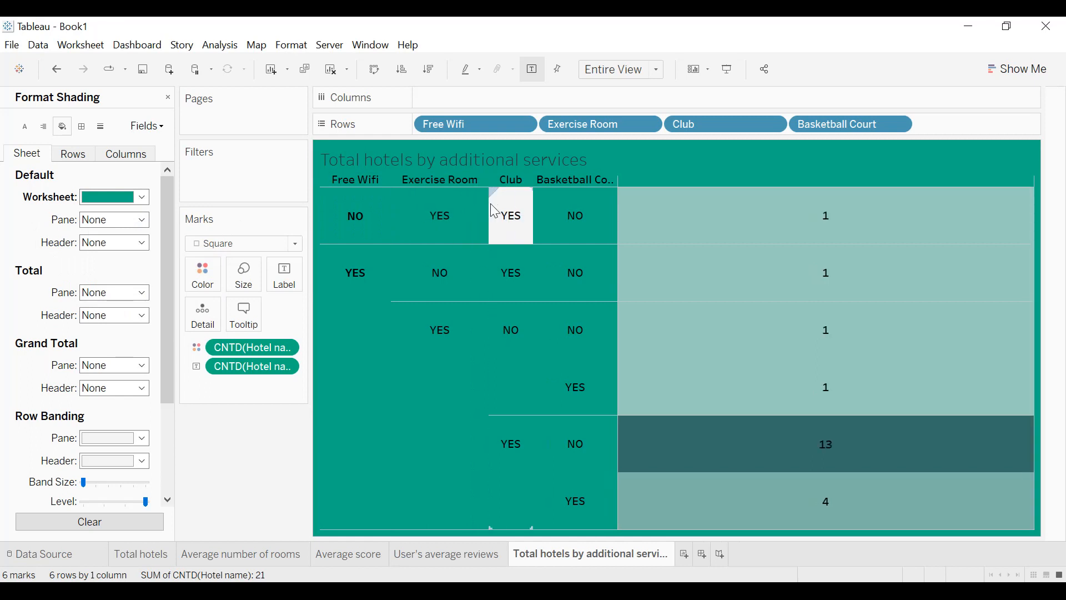
- Shade the worksheet title with the custom green and give it a thin black border
right_click(554, 154)
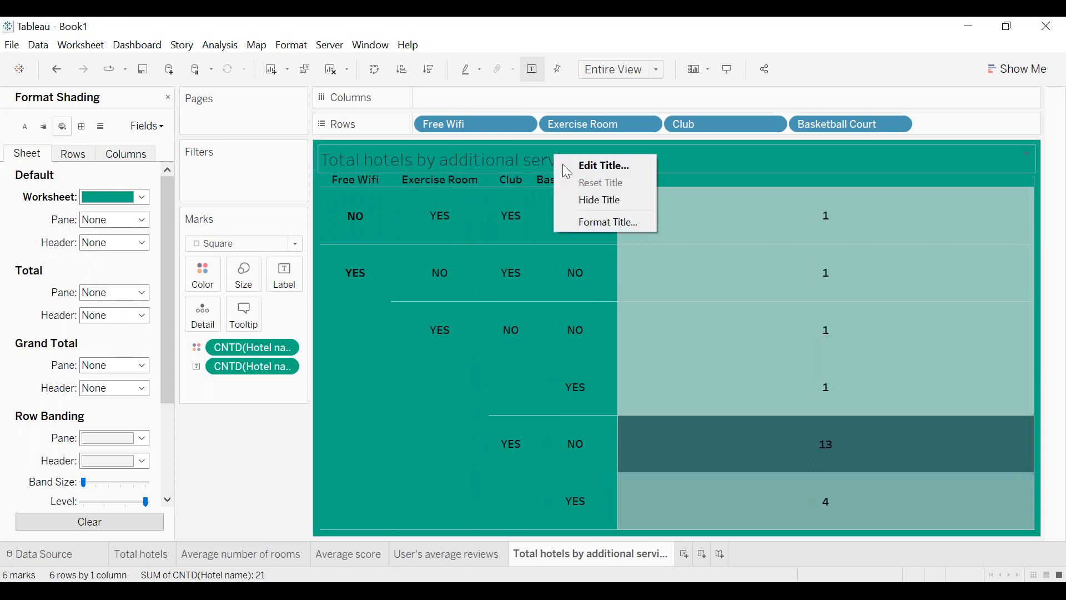
left_click(589, 221)
left_click(133, 148)
left_click(90, 262)
left_click(99, 174)
left_click(96, 243)
- Format the sheet title as centred, bold and black, and widen the Basketball Court column to fit its full heading
left_click(511, 158)
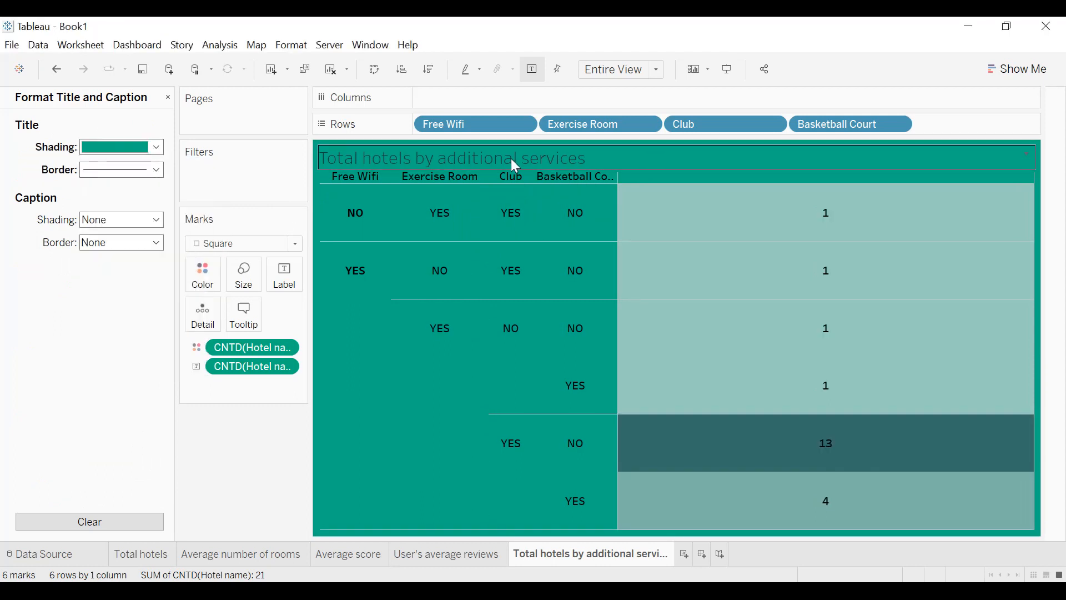
double_click(511, 159)
left_click(579, 238)
left_click(550, 238)
left_click(542, 251)
left_click(487, 239)
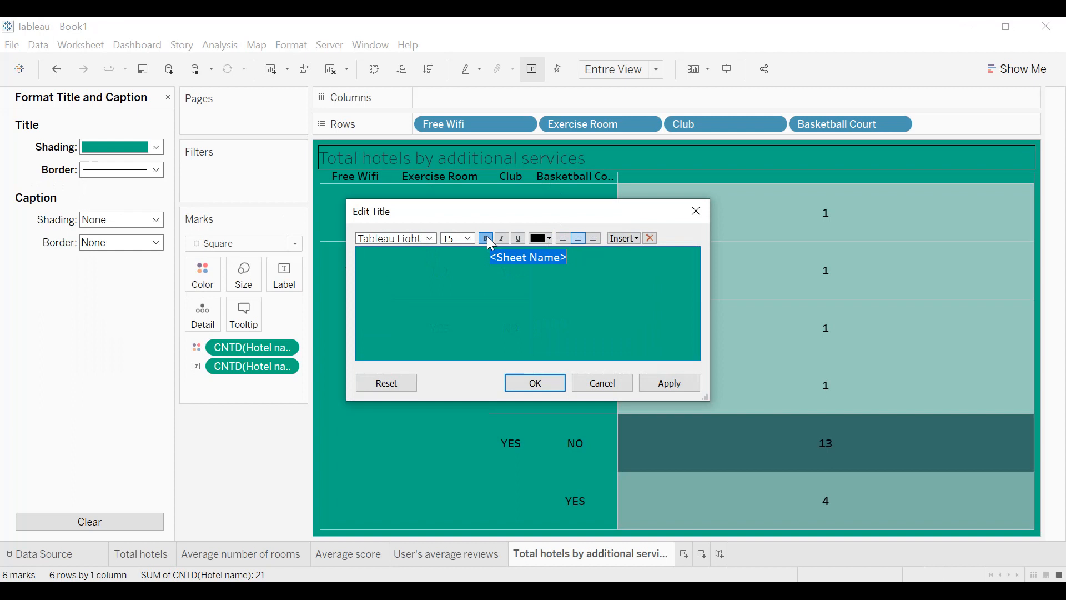
left_click(655, 383)
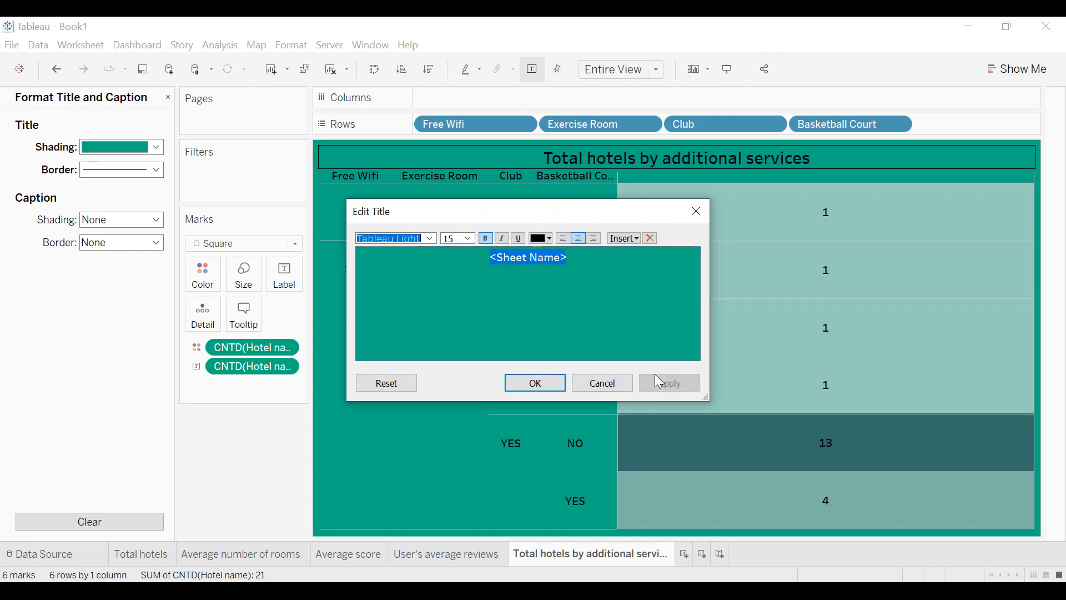
left_click(535, 383)
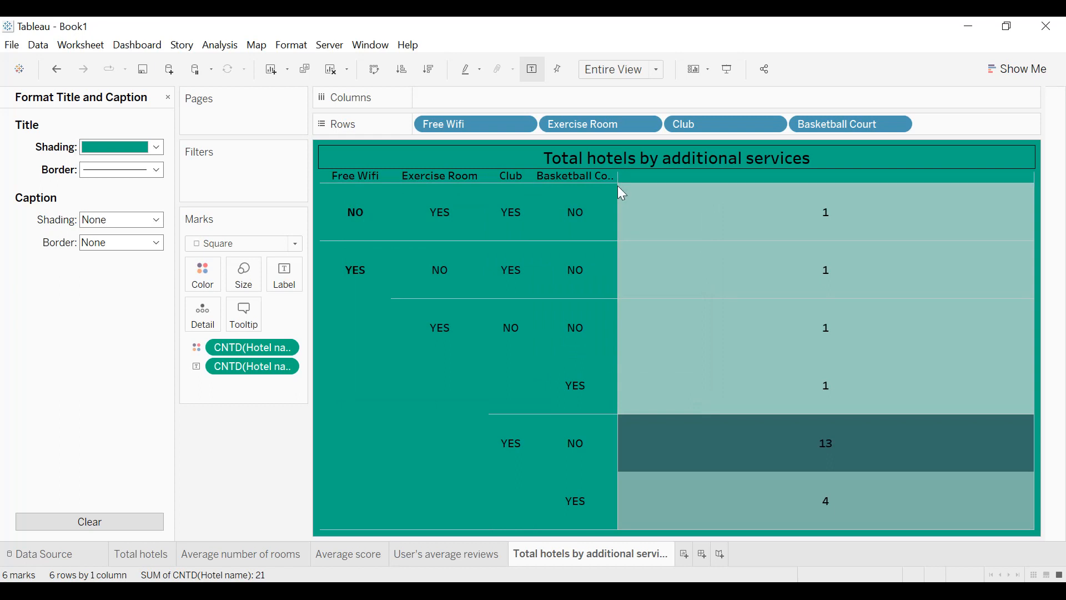
left_click_drag(635, 190, 635, 191)
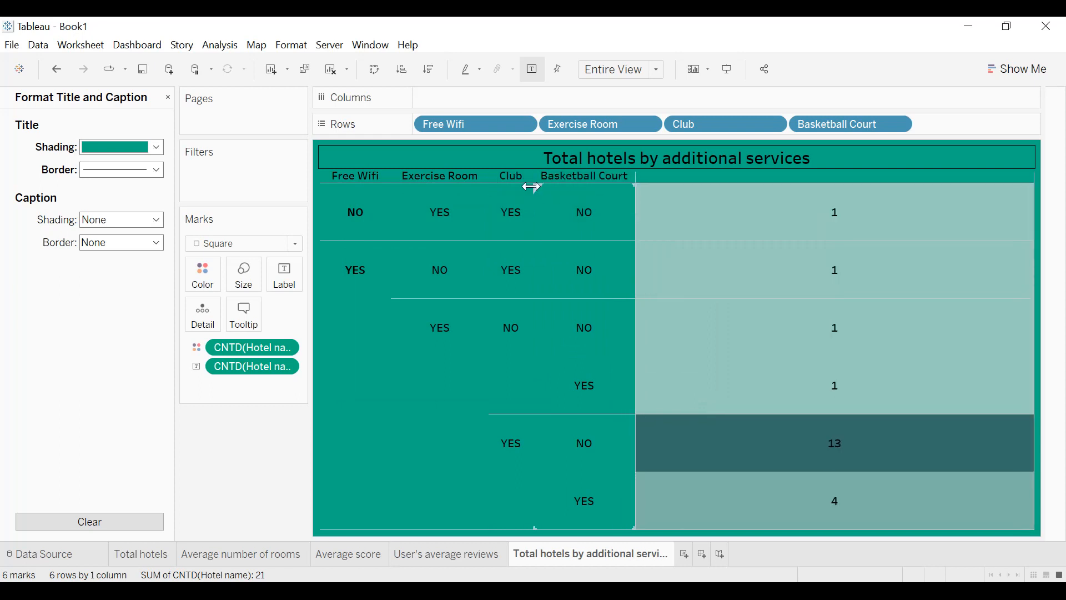
- Apply thin black borders to the worksheet's default cell, pane and header
left_click(298, 50)
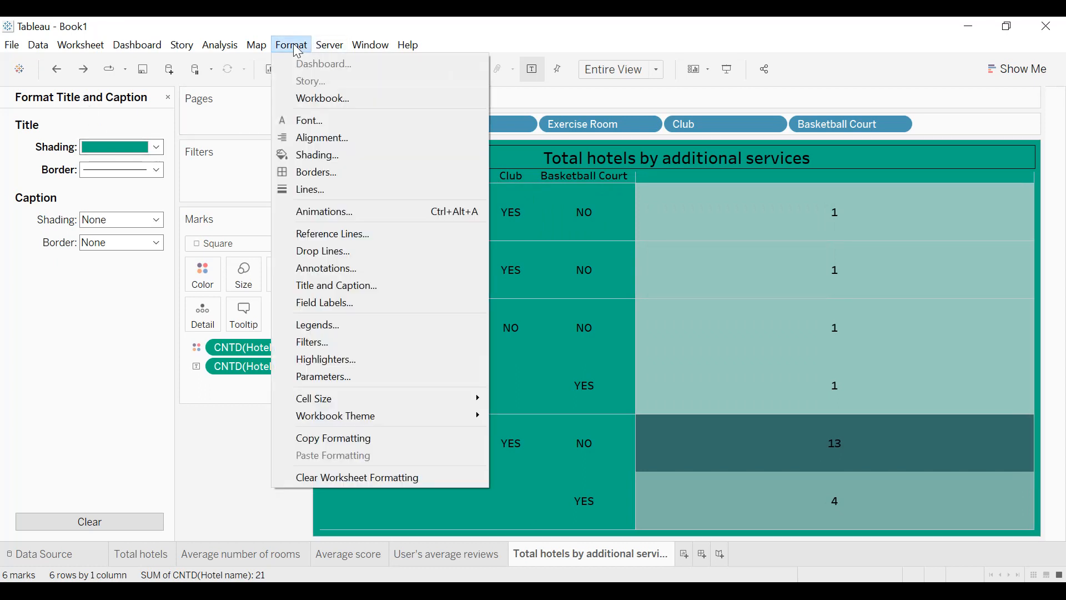
left_click(300, 173)
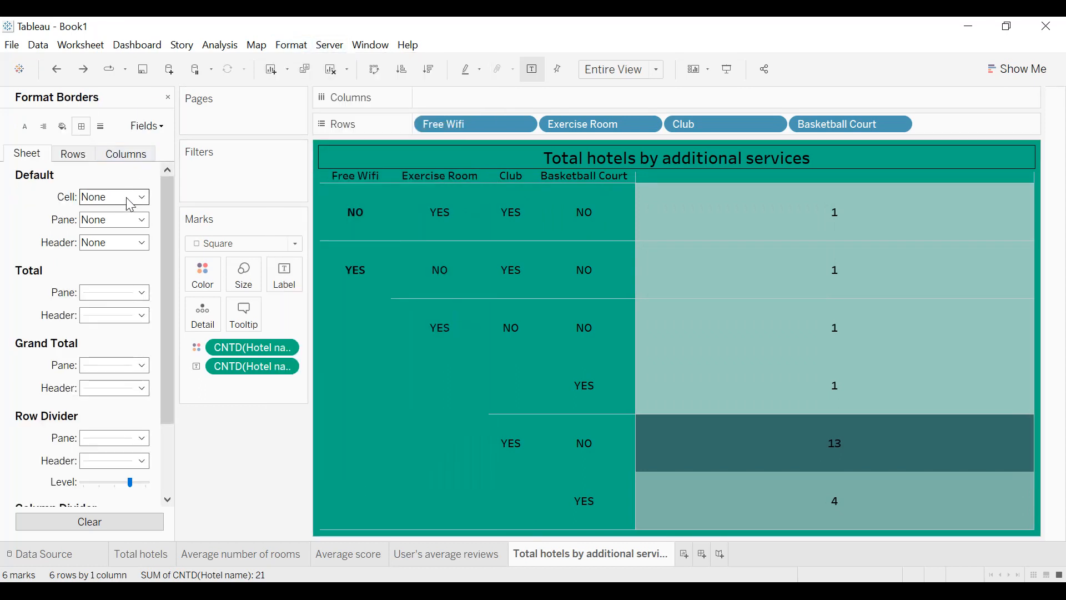
left_click(104, 203)
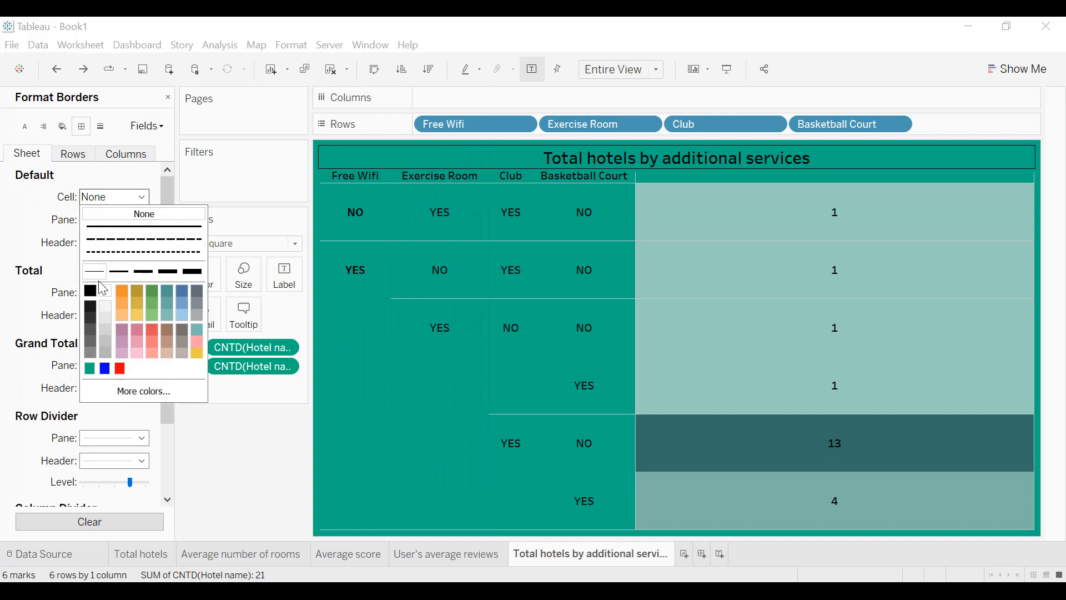
left_click(88, 288)
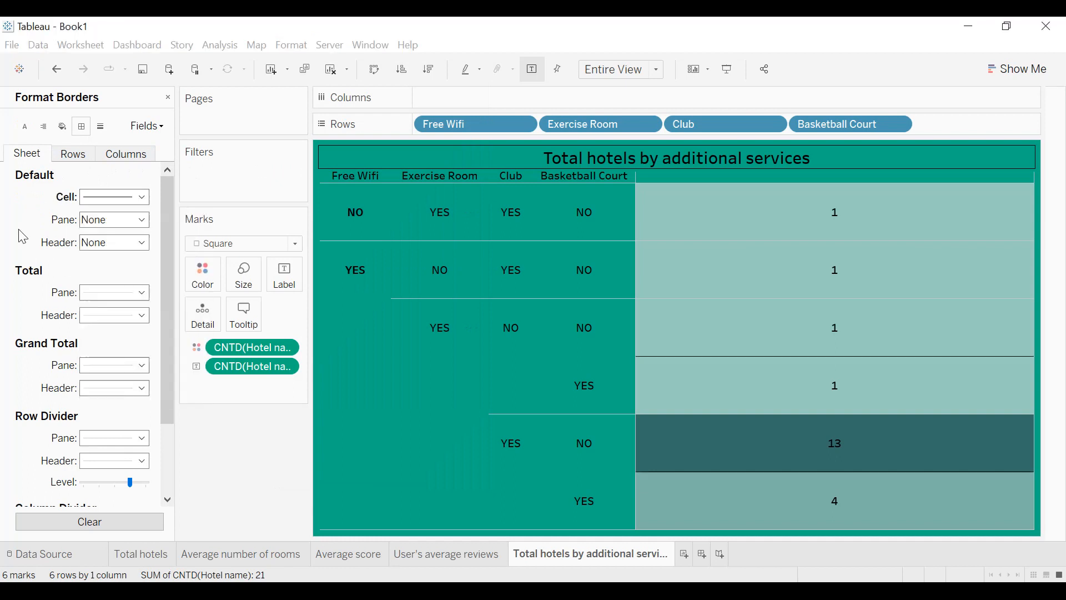
left_click(108, 219)
left_click(36, 250)
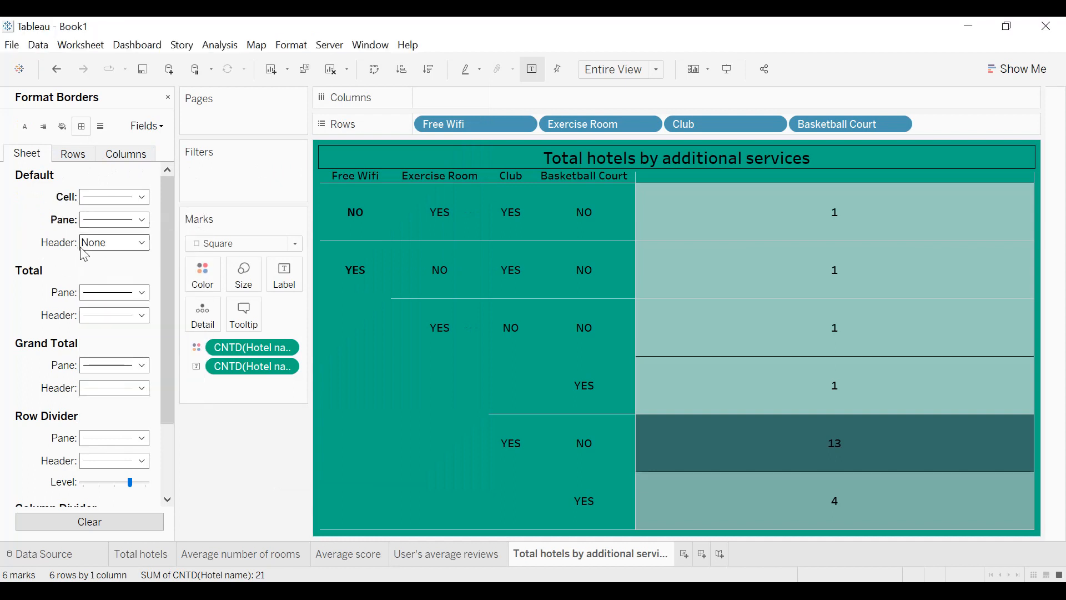
left_click(84, 245)
left_click(93, 317)
left_click(90, 337)
- Set the row divider and column divider pane lines to black and make the column heading row slightly taller
scroll(21, 297, "down", 3)
left_click(115, 344)
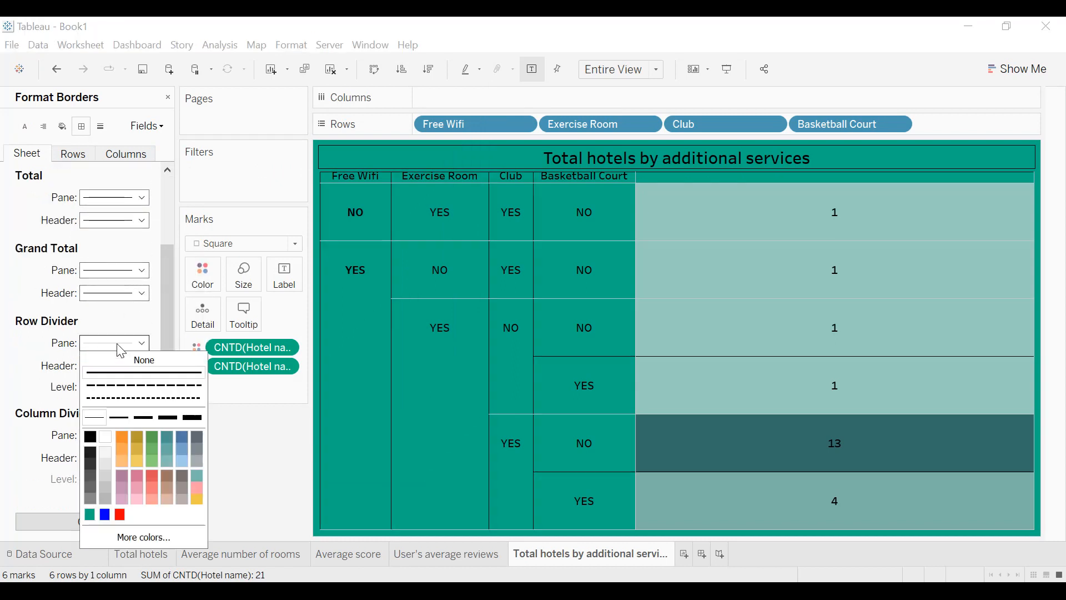
left_click(89, 437)
left_click(58, 405)
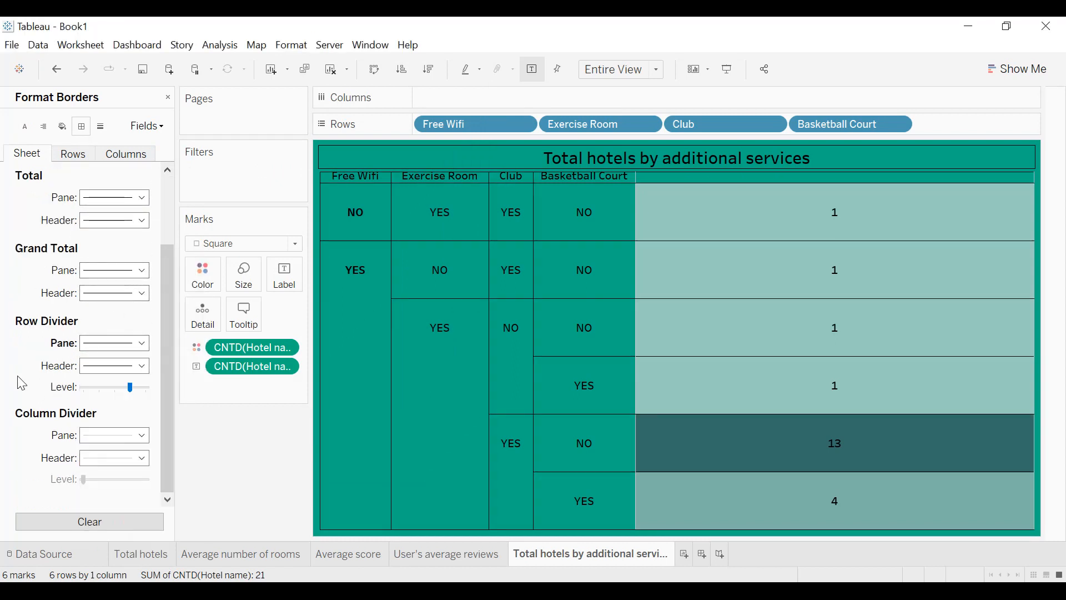
left_click(112, 436)
left_click(96, 299)
left_click(25, 259)
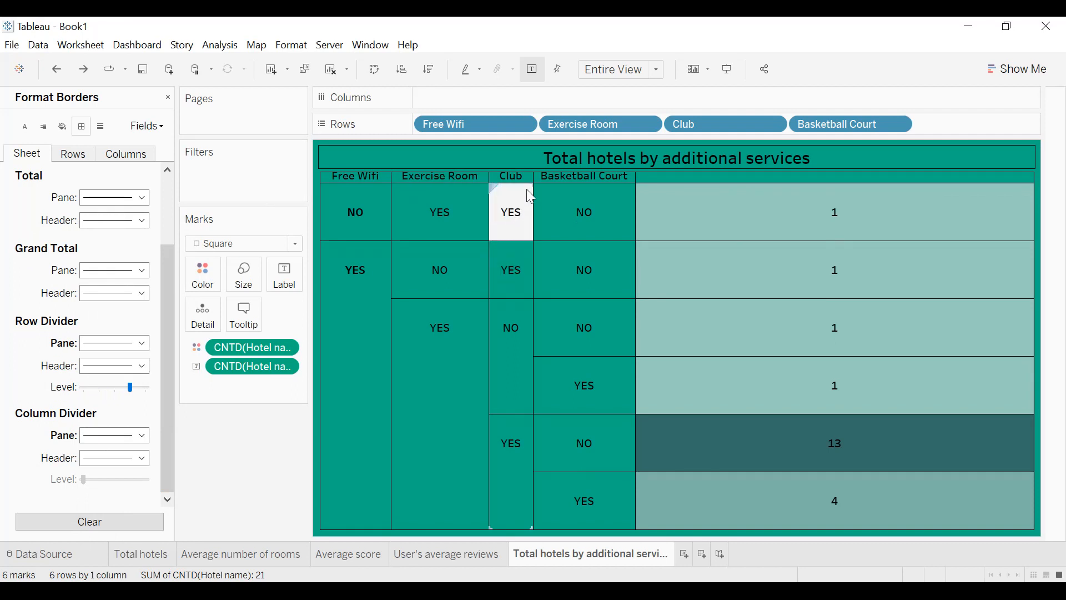
left_click_drag(526, 183, 527, 197)
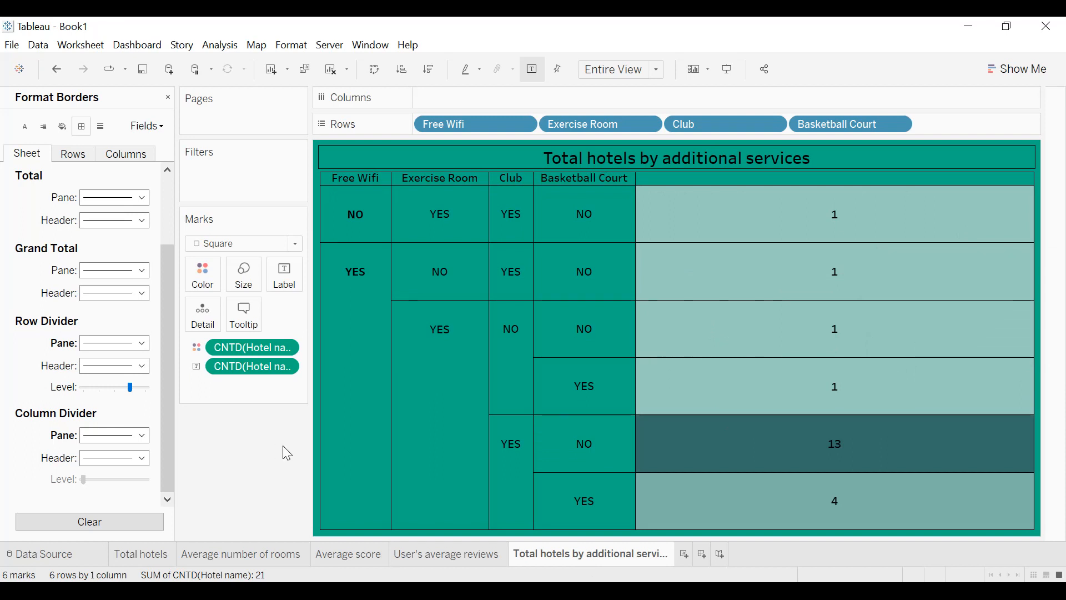
- Add a new worksheet and name it "Total users by continent"
left_click(685, 558)
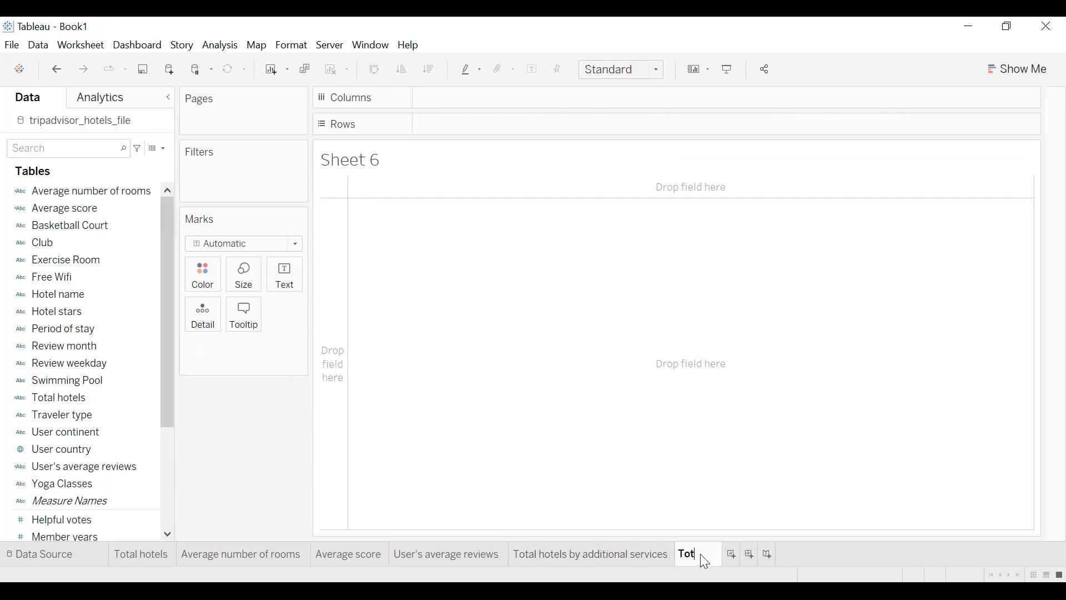
left_click(700, 554)
type("Total users")
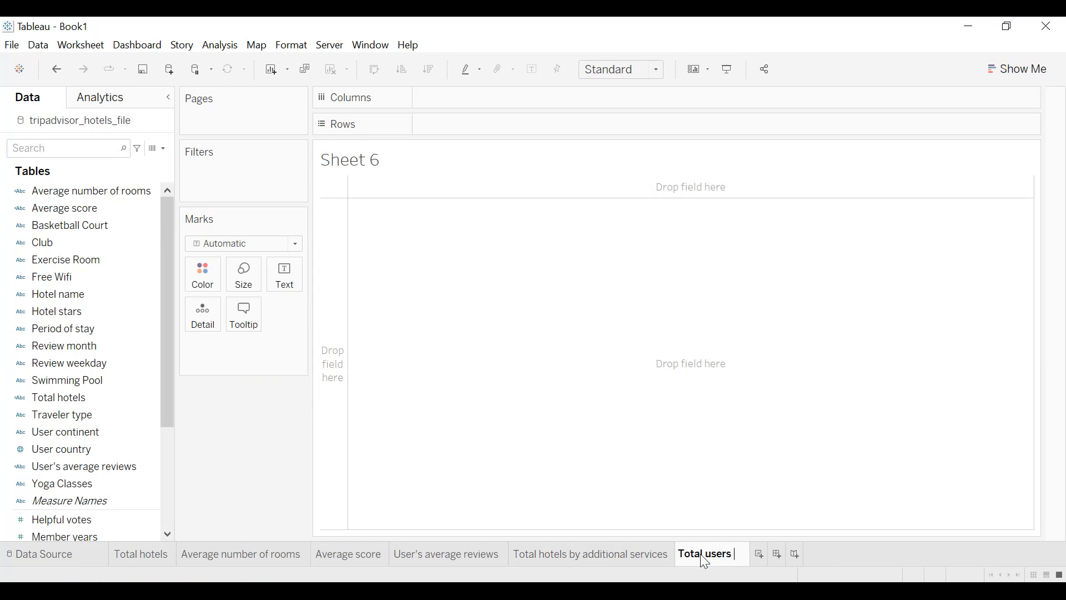
type(" by con")
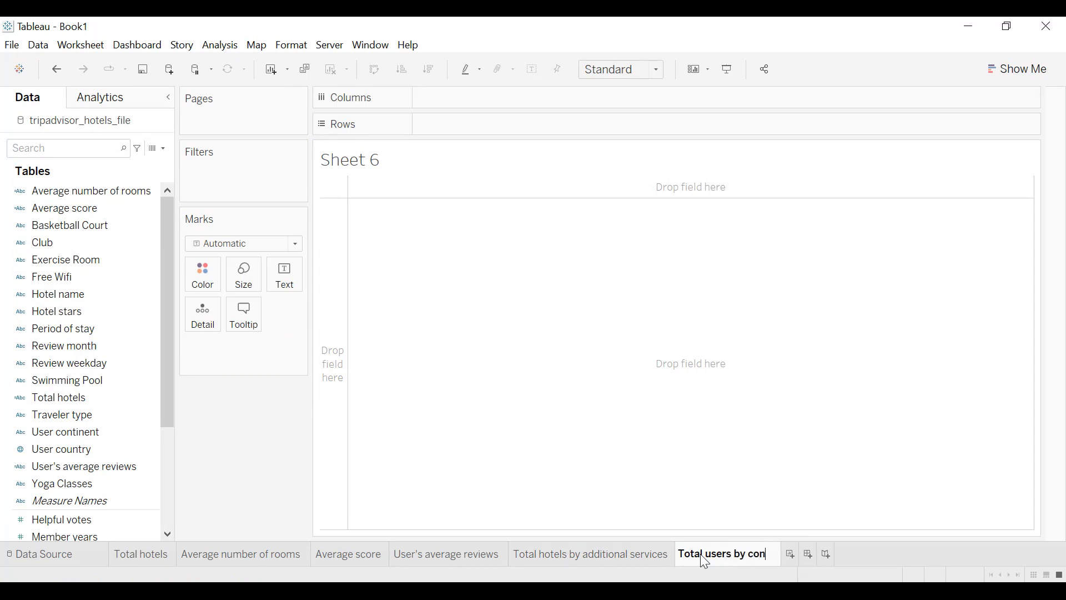
type("tinent")
key("Return")
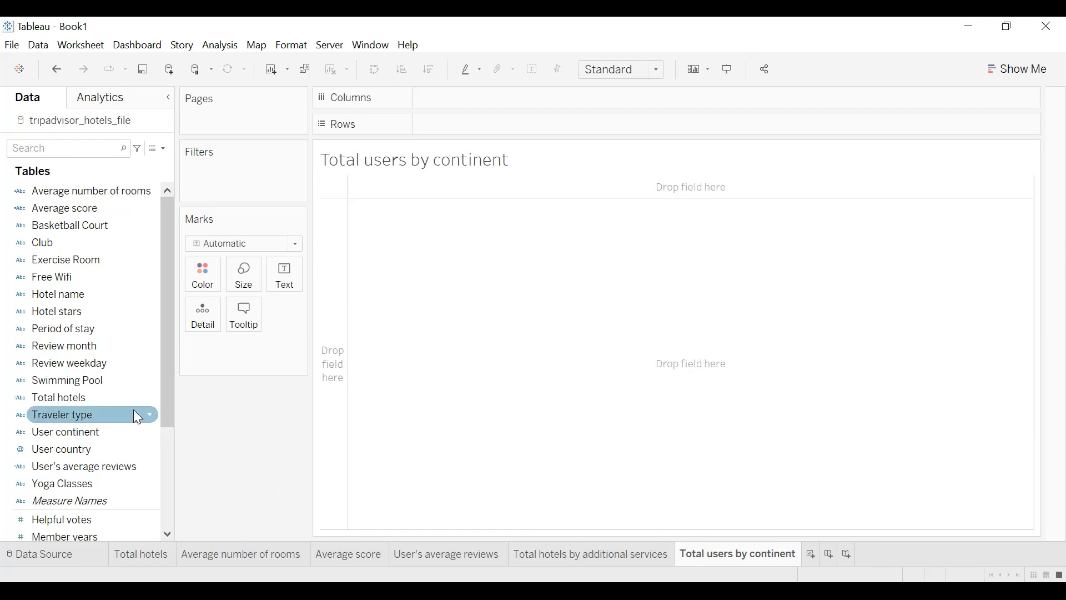
- List User continent in rows and show the count of User continent as text for each one
left_click_drag(81, 432, 490, 131)
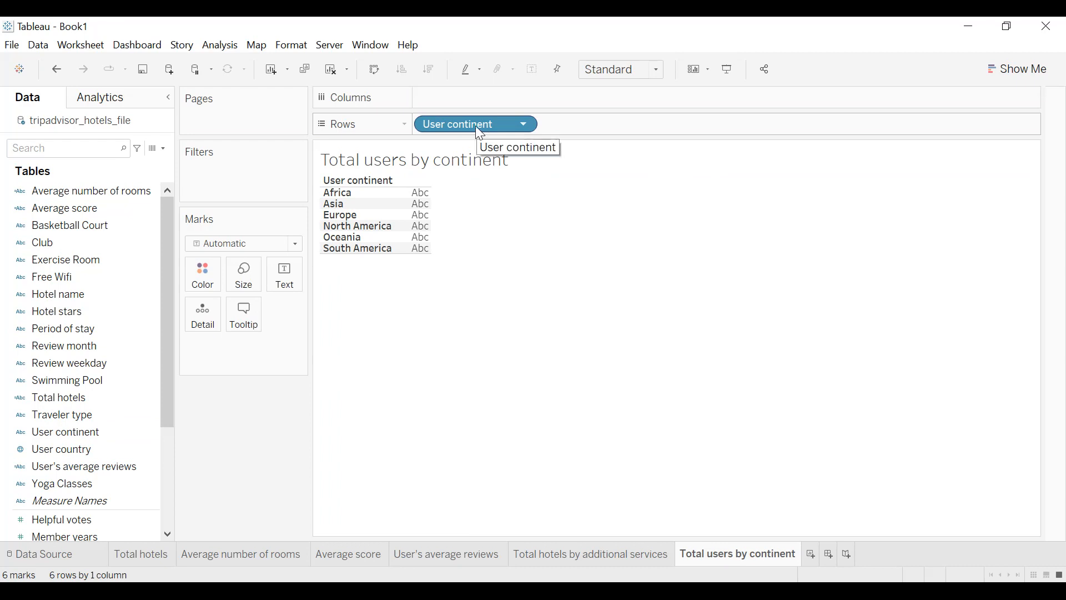
left_click_drag(476, 126, 286, 274)
left_click(286, 348)
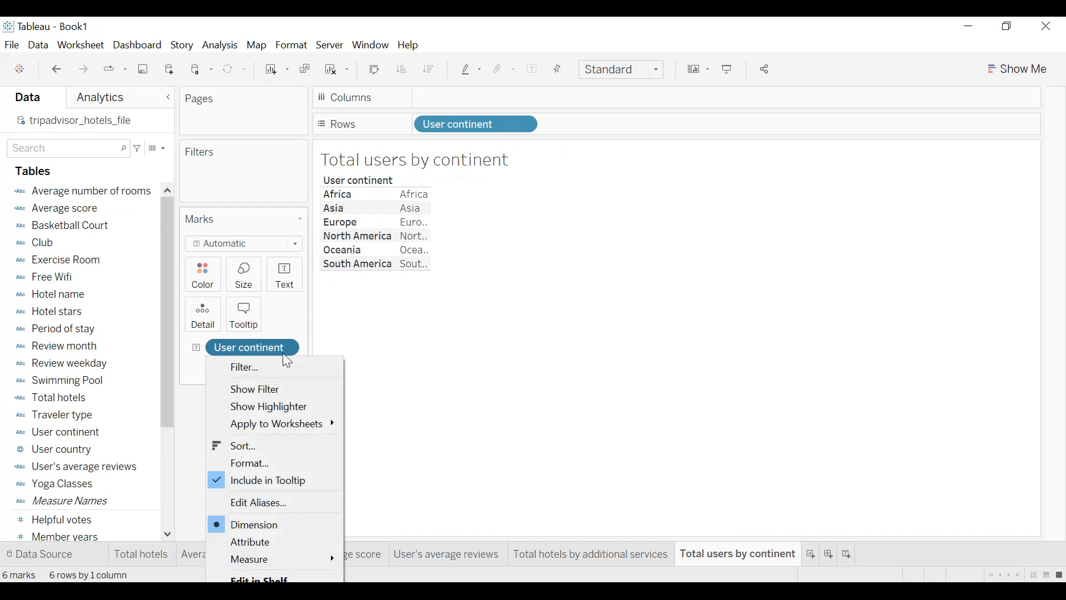
mouse_move(295, 556)
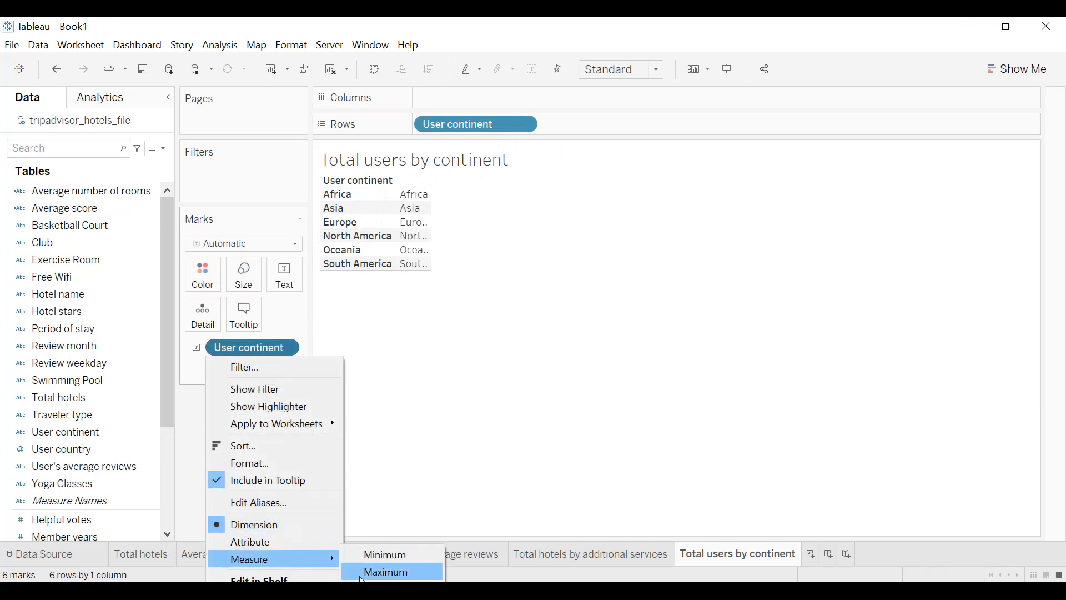
left_click(383, 589)
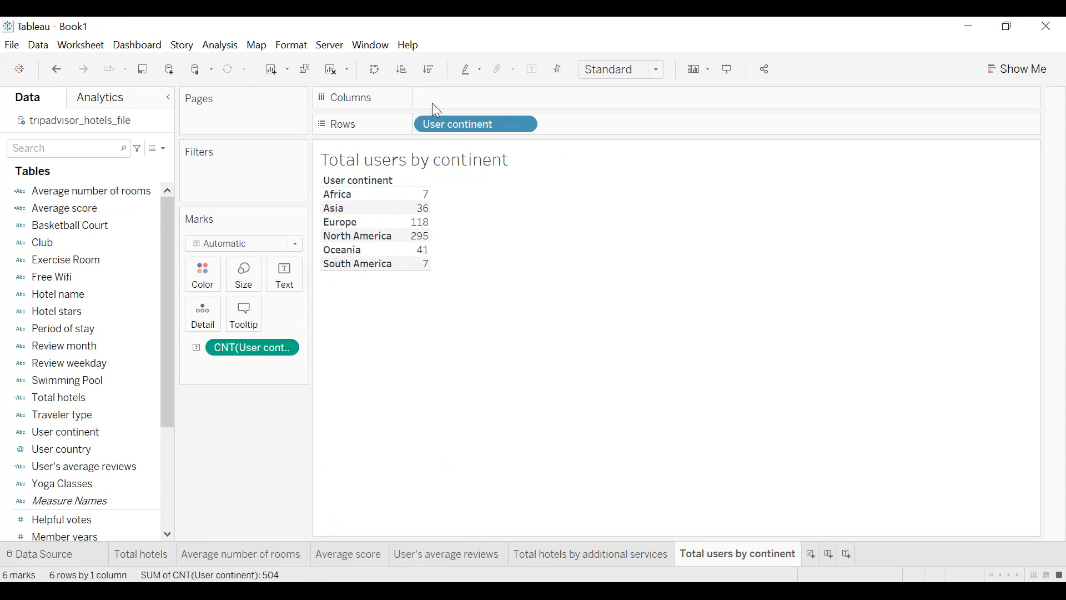
- Sort the continents in descending order of count and convert the table to a horizontal bar chart
left_click(434, 70)
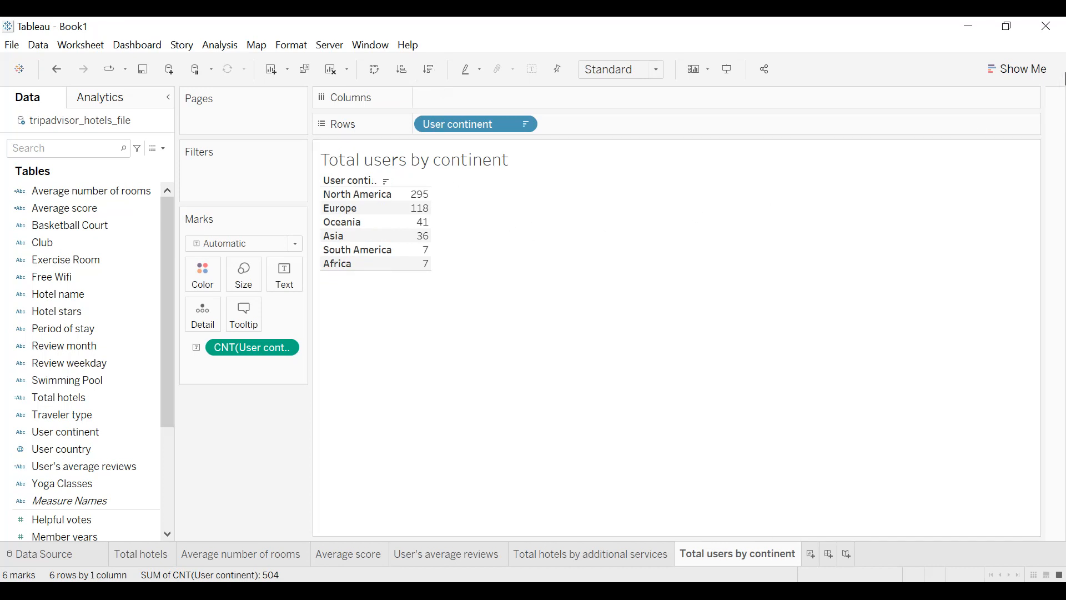
left_click(1026, 76)
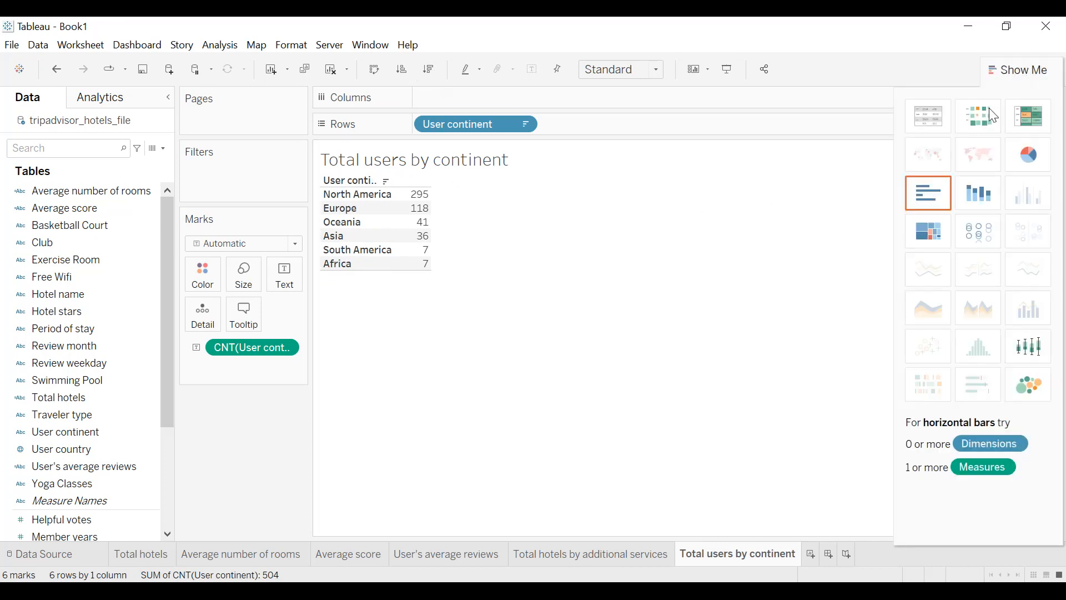
left_click(928, 195)
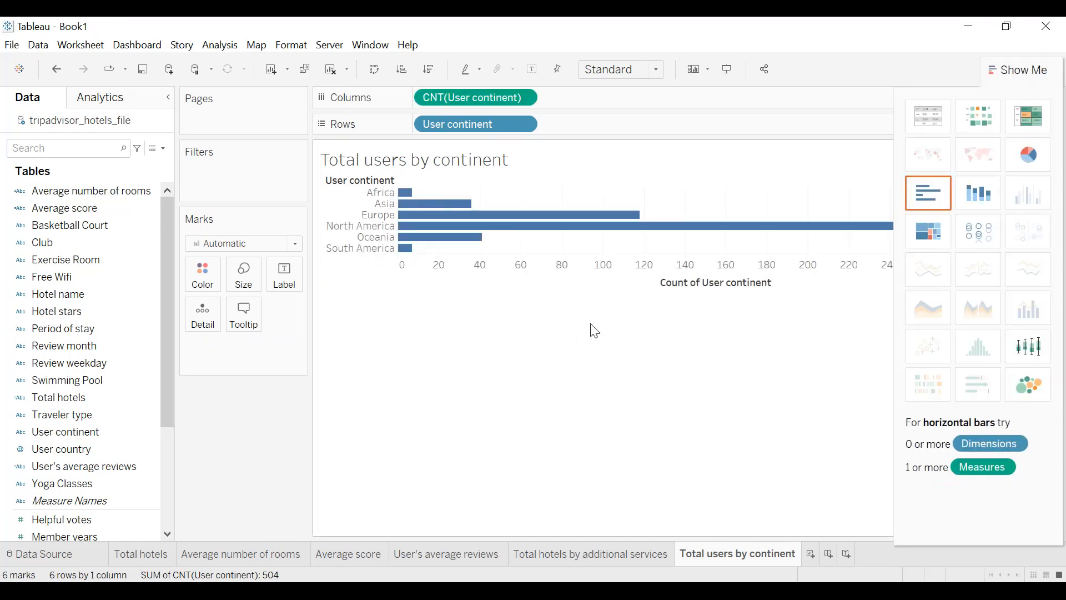
left_click(1021, 69)
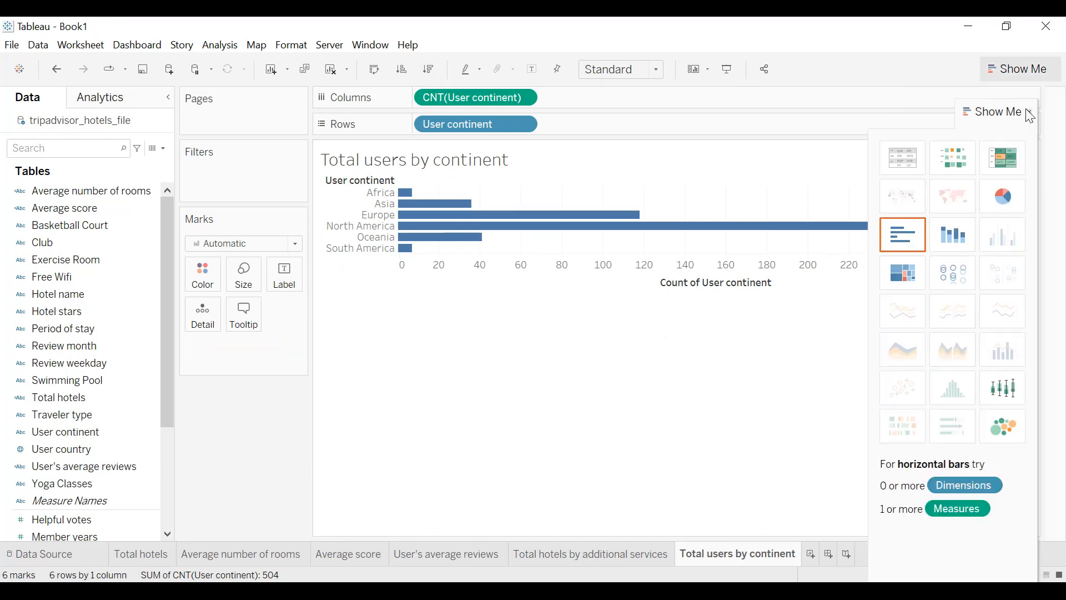
- Hide the row field label and remove the title of the user count axis
right_click(385, 183)
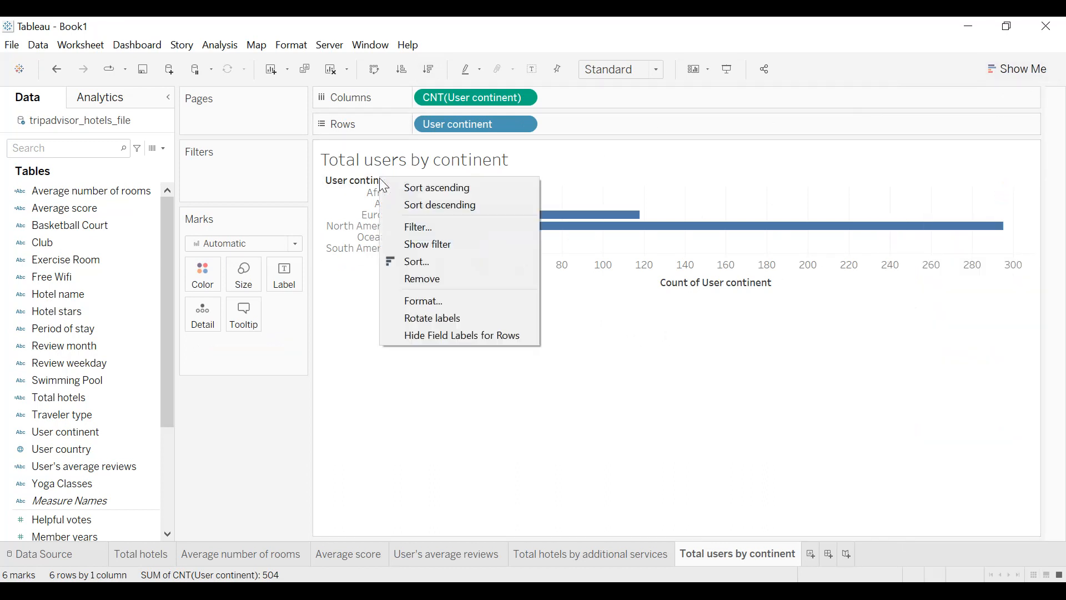
left_click(442, 329)
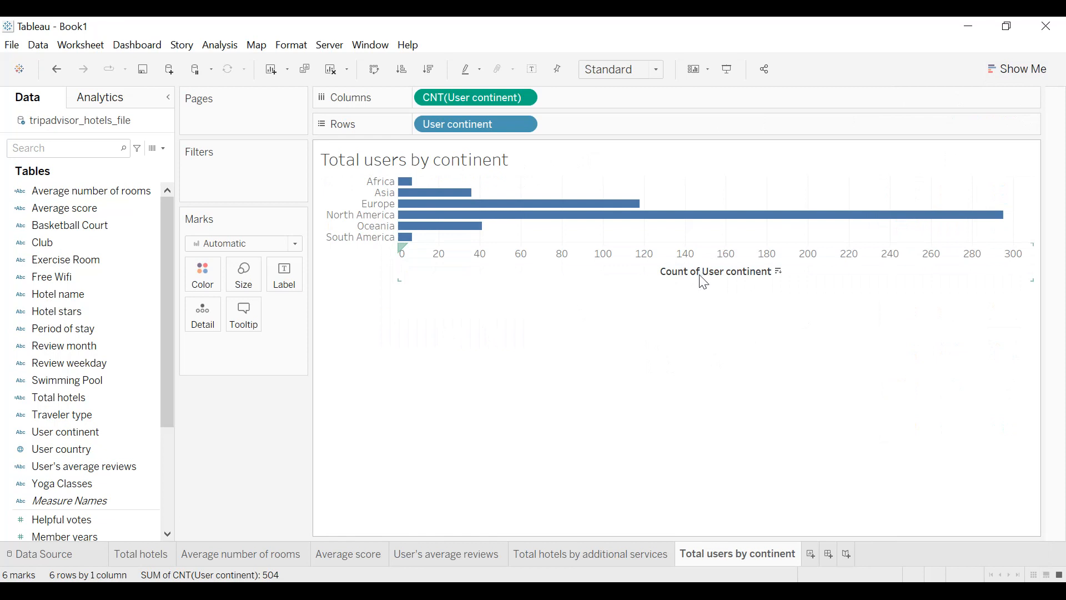
double_click(703, 279)
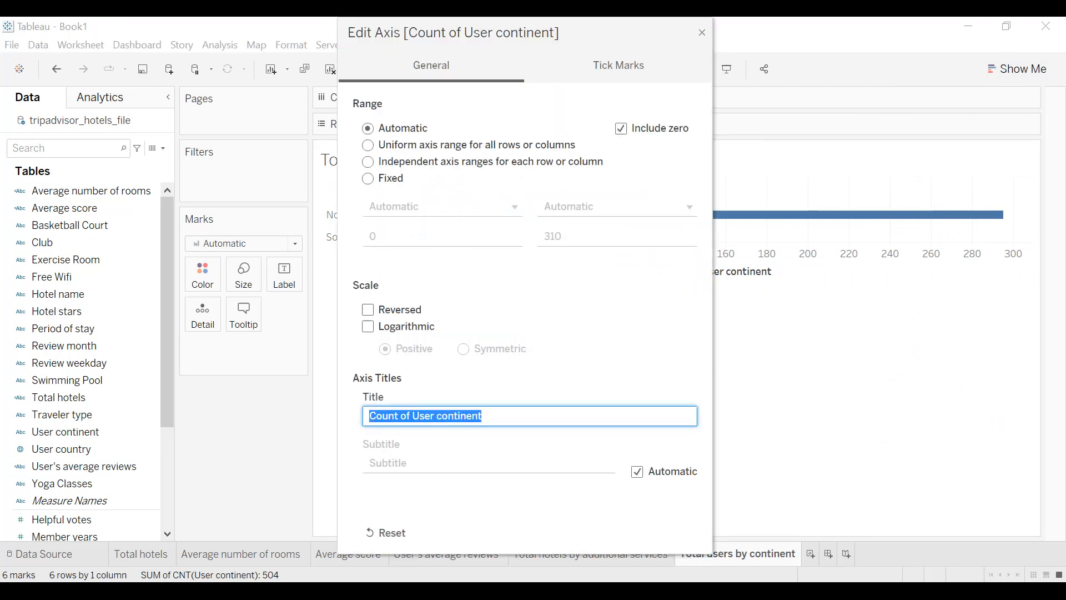
type("Title")
left_click(702, 34)
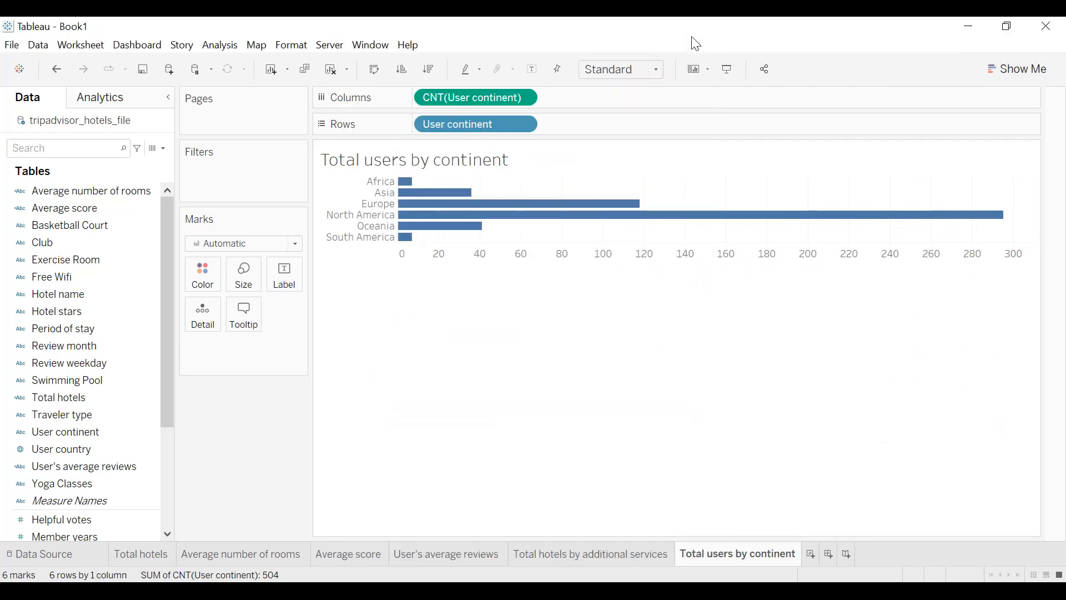
- Sort the continent bars in descending order and colour them black
left_click(428, 69)
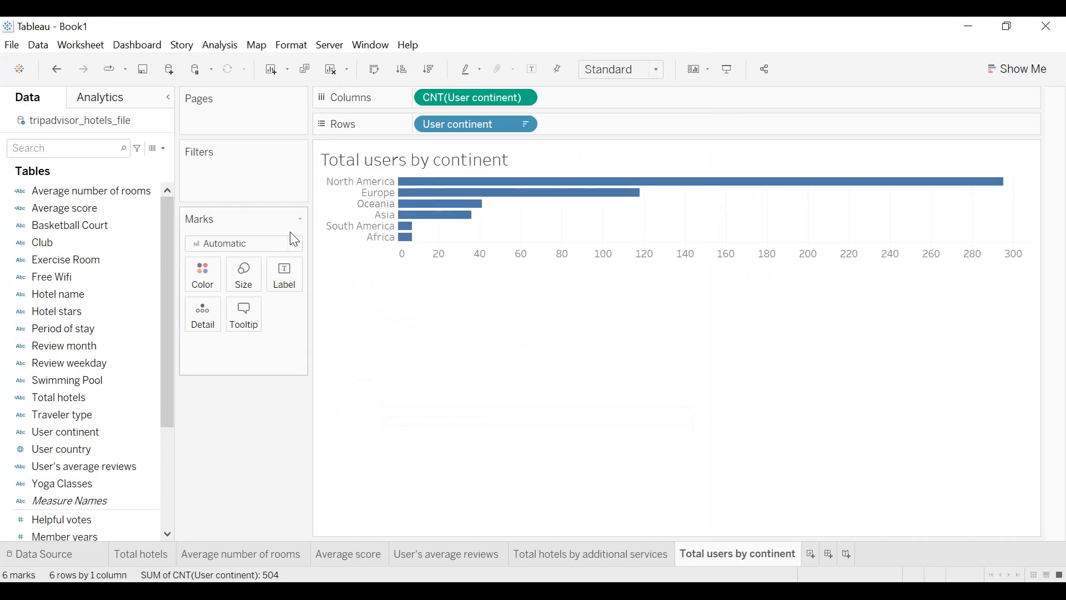
left_click(204, 273)
left_click(207, 322)
left_click(564, 335)
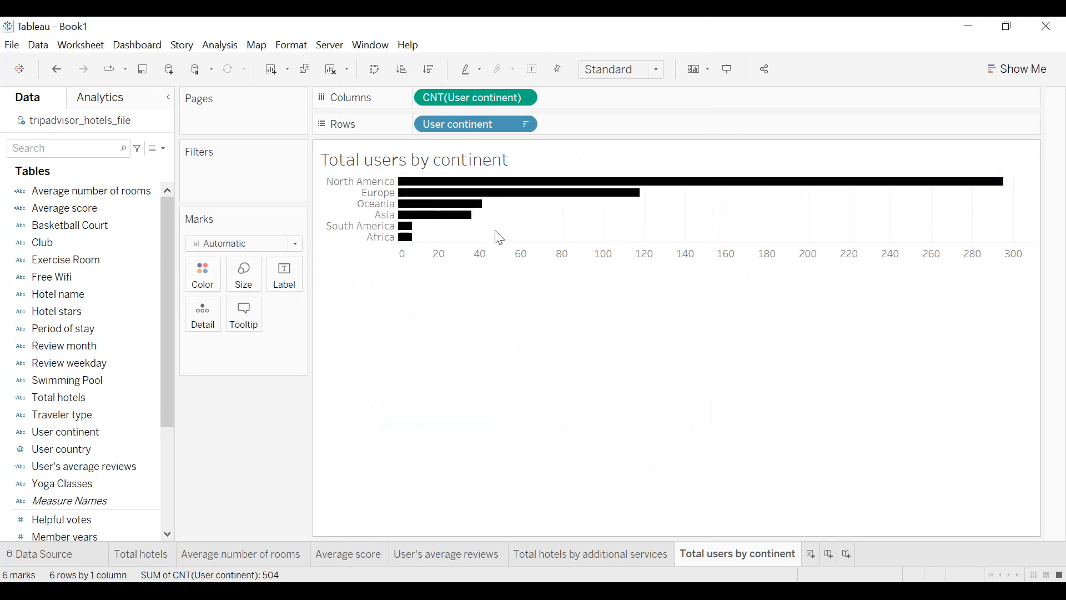
- Fit the chart to the entire view and label the bars with the count of User continent
left_click(620, 69)
left_click(621, 129)
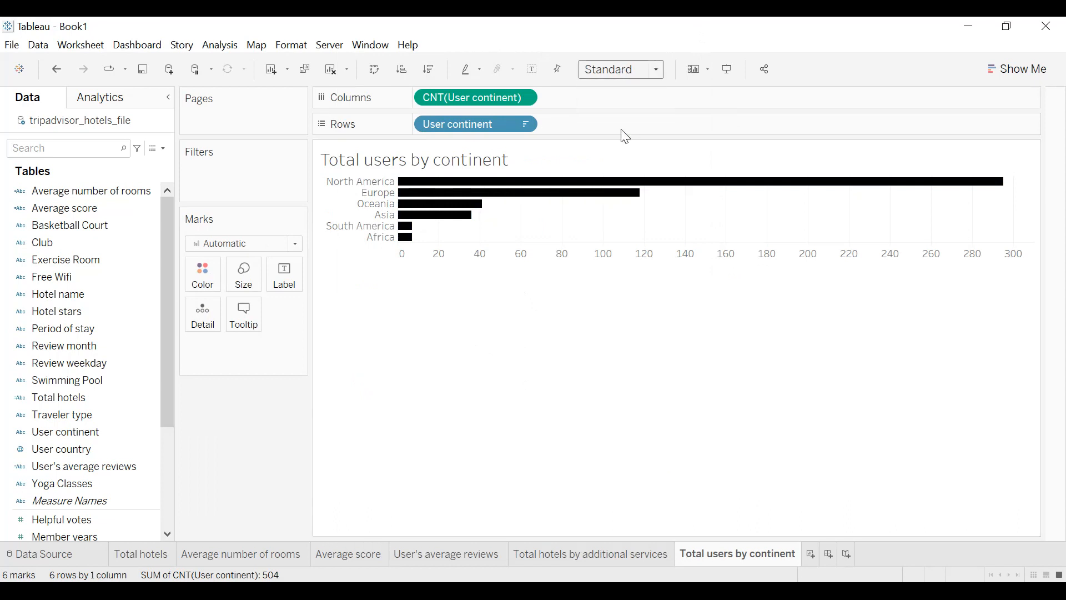
left_click_drag(466, 92, 290, 278)
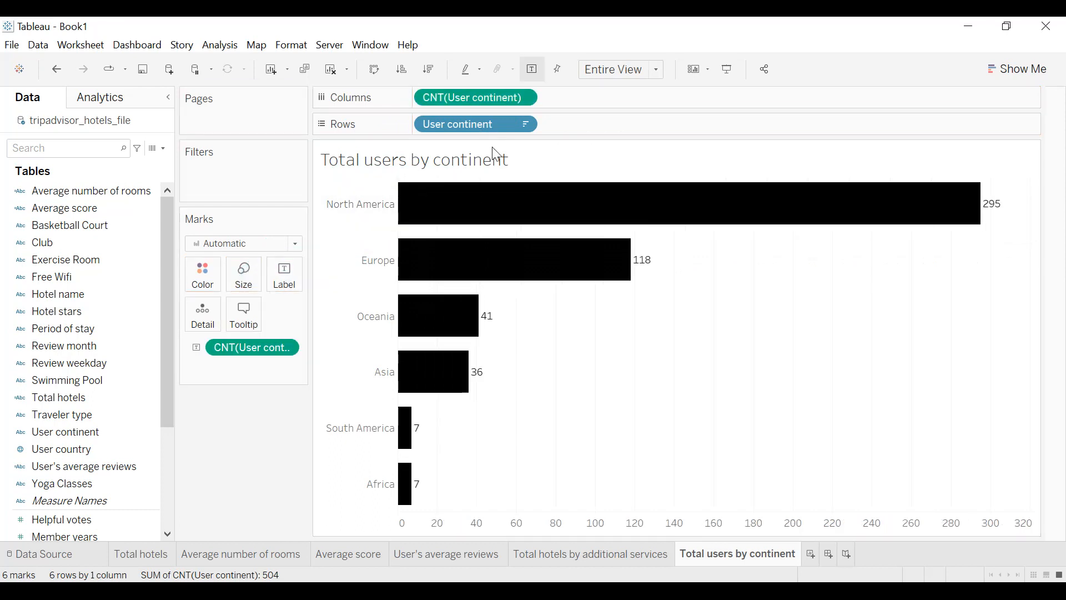
- Center the sheet title of the continent chart and make it bold and black
double_click(493, 166)
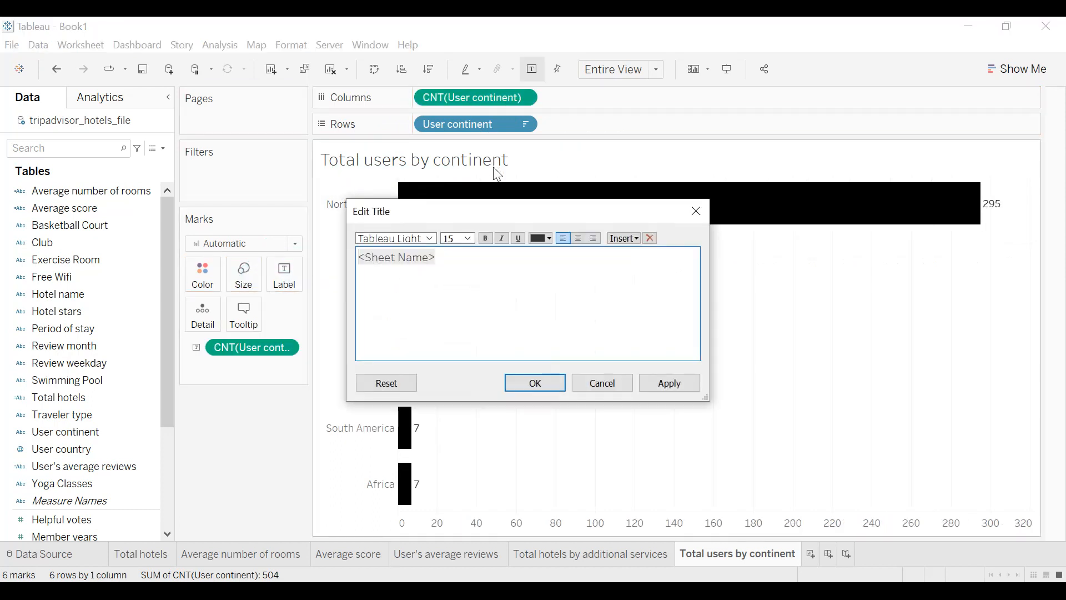
left_click(579, 239)
left_click(546, 237)
left_click(539, 251)
key("ctrl+b")
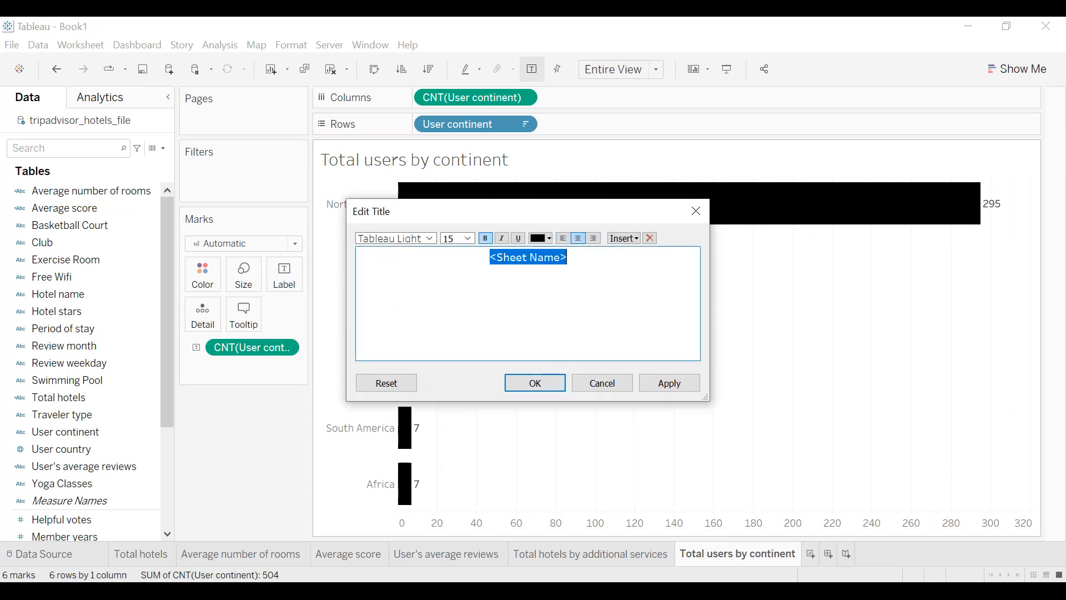
left_click(667, 382)
left_click(544, 382)
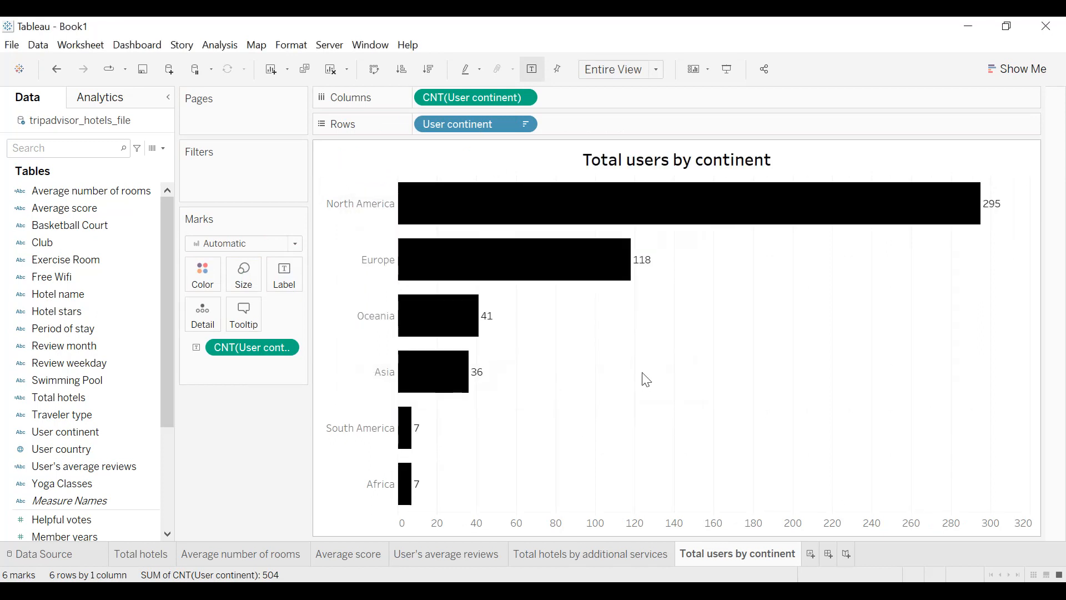
- Format the worksheet font of the continent chart as bold, black and size 10
right_click(657, 344)
left_click(688, 428)
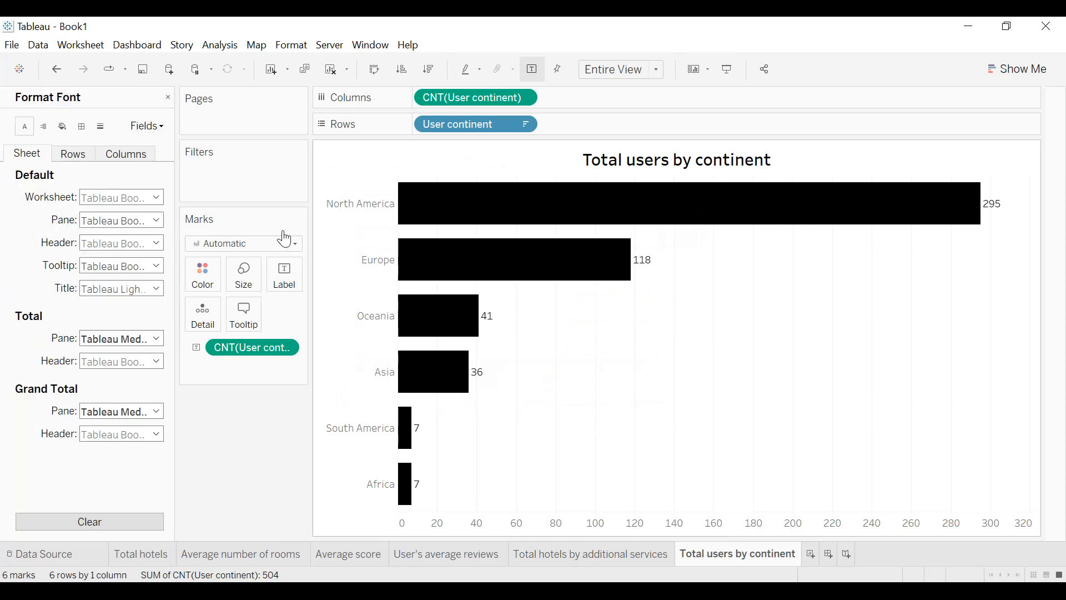
left_click(121, 197)
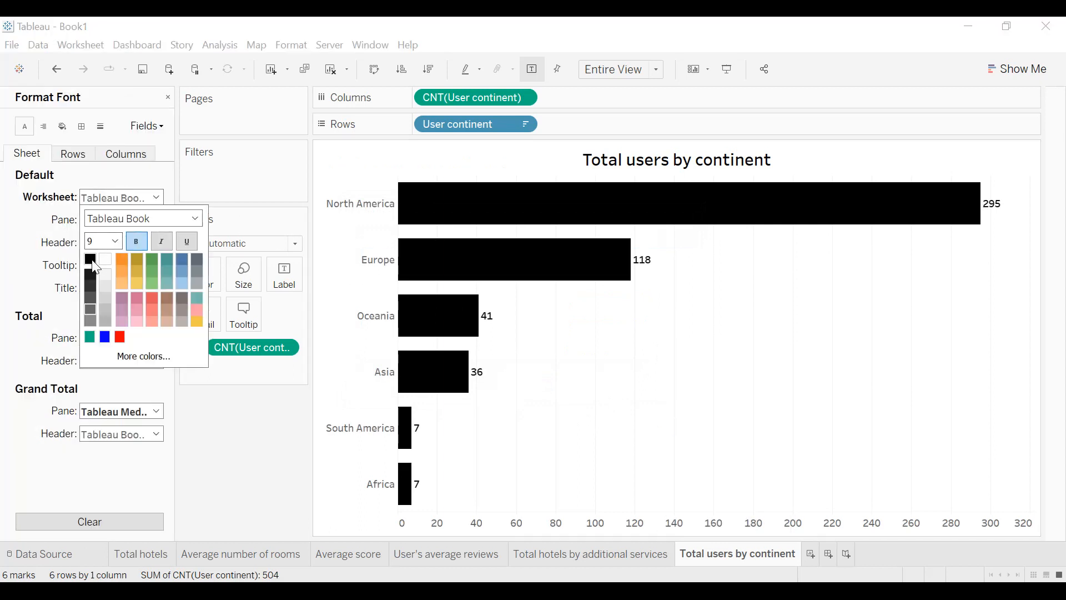
left_click(115, 241)
left_click(105, 274)
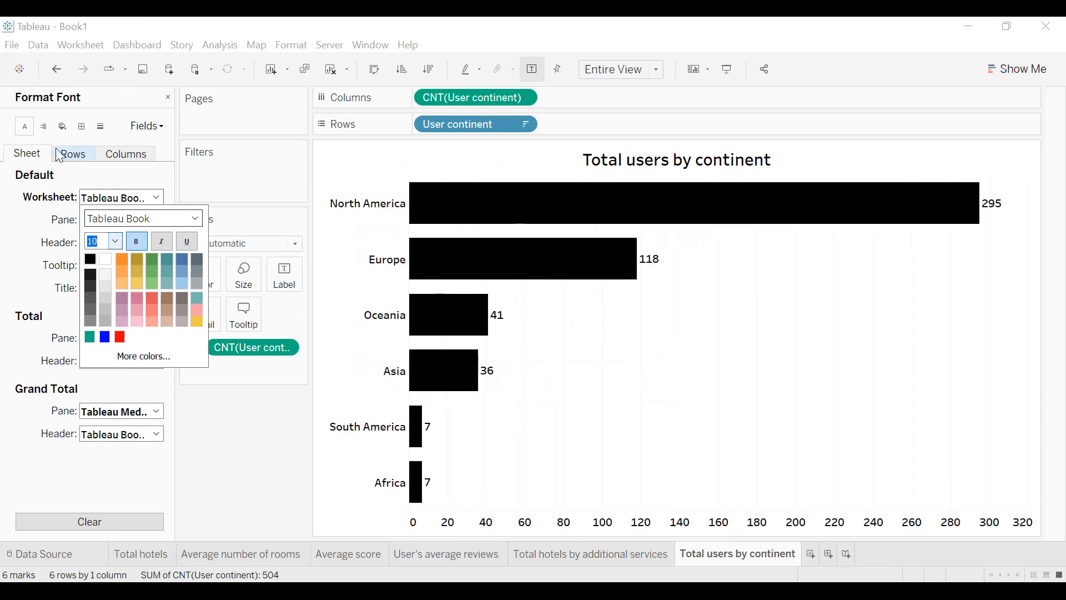
- Set the worksheet shading of the continent chart to the custom green
left_click(71, 127)
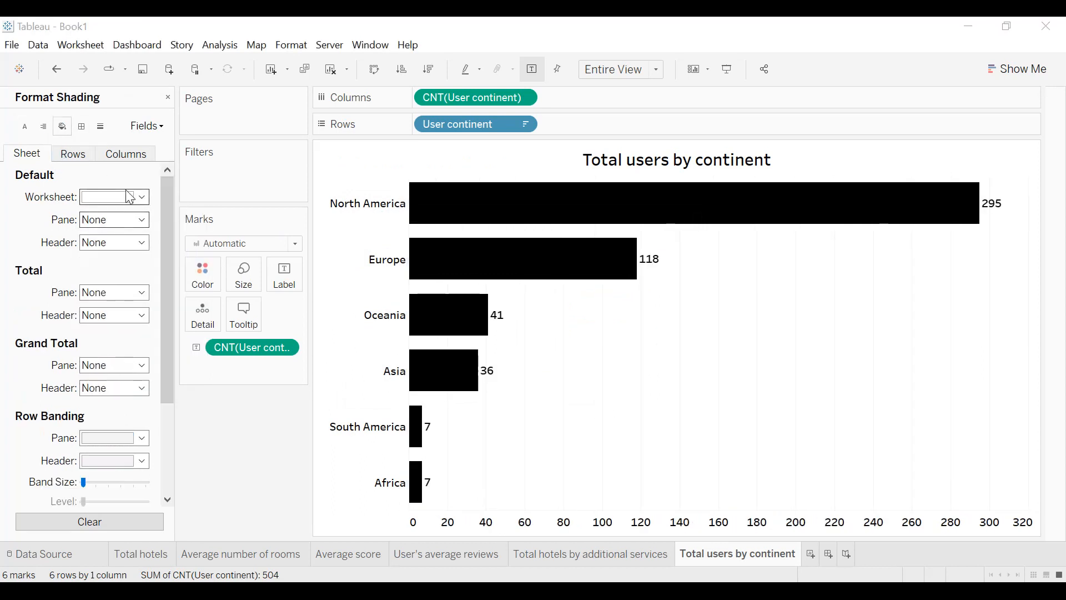
left_click(131, 197)
left_click(90, 312)
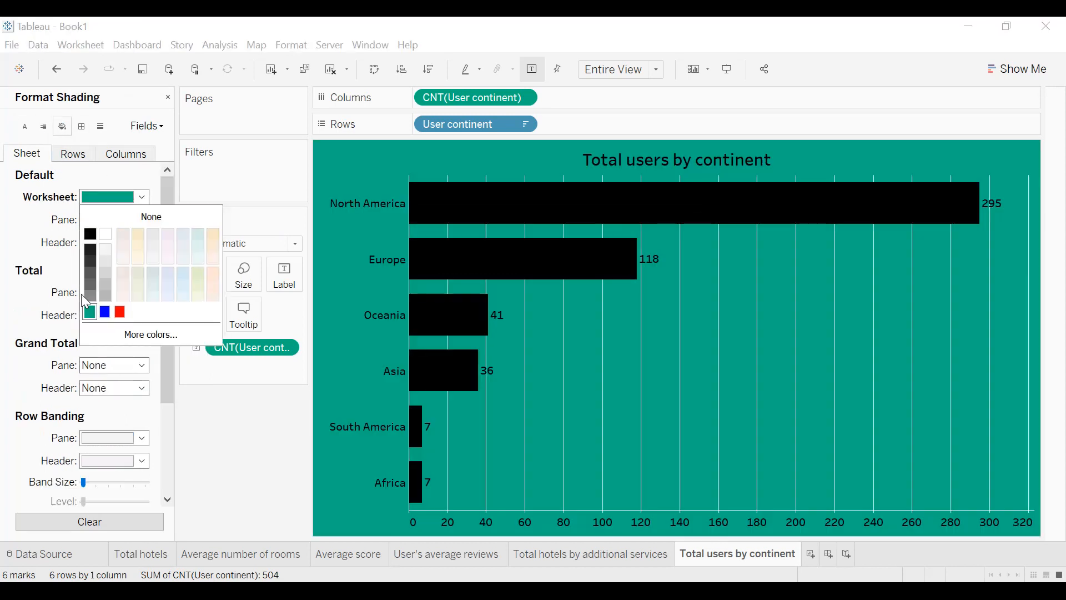
left_click(31, 245)
- Apply thin black default borders to the cells, pane and headers of the continent chart
left_click(82, 127)
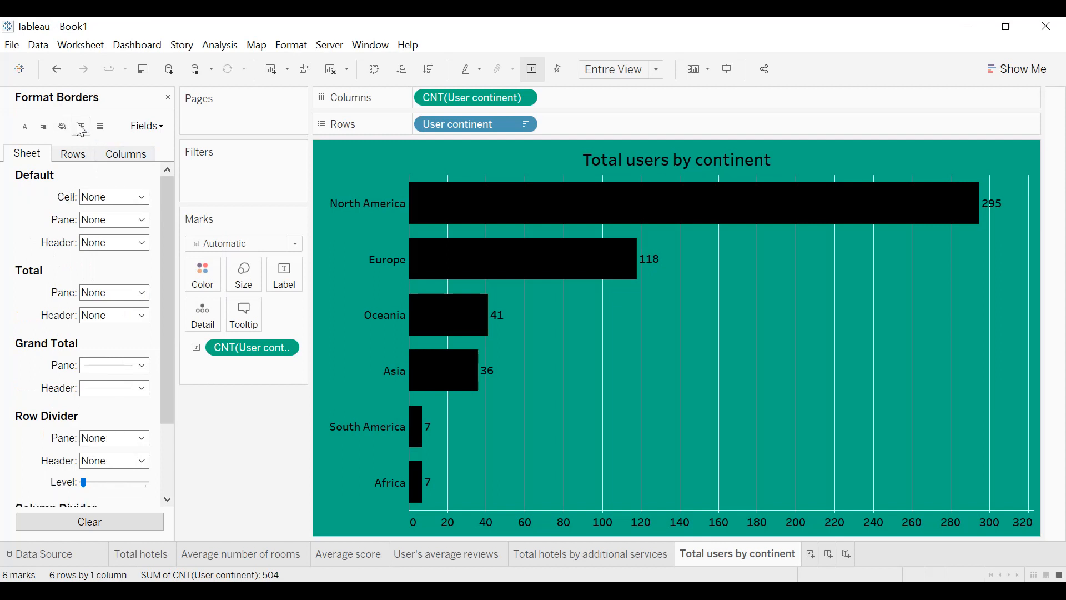
left_click(109, 204)
left_click(87, 291)
left_click(114, 220)
left_click(88, 312)
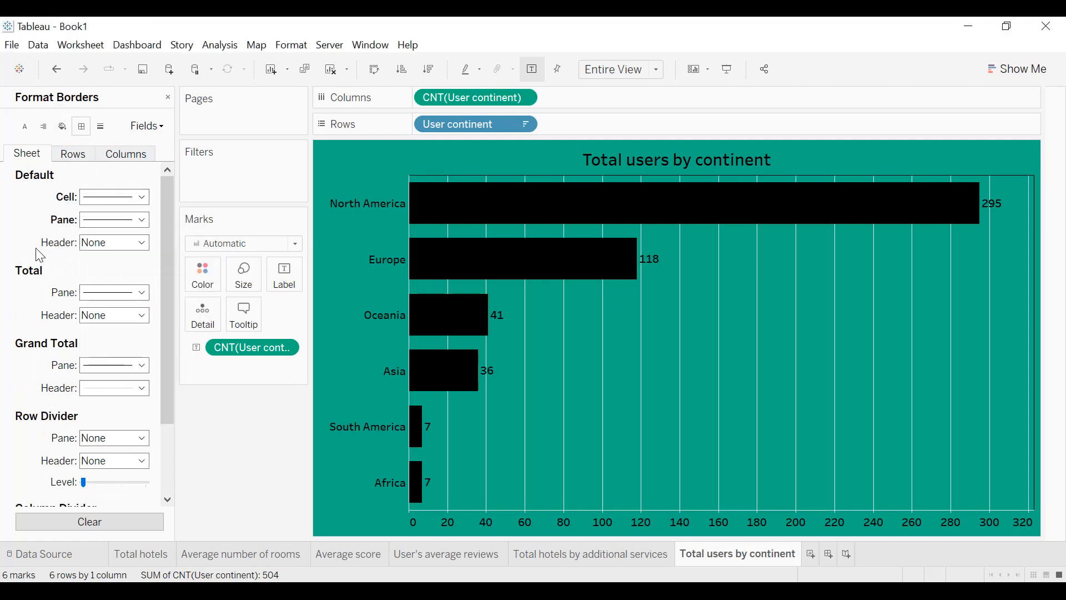
left_click(131, 243)
left_click(93, 317)
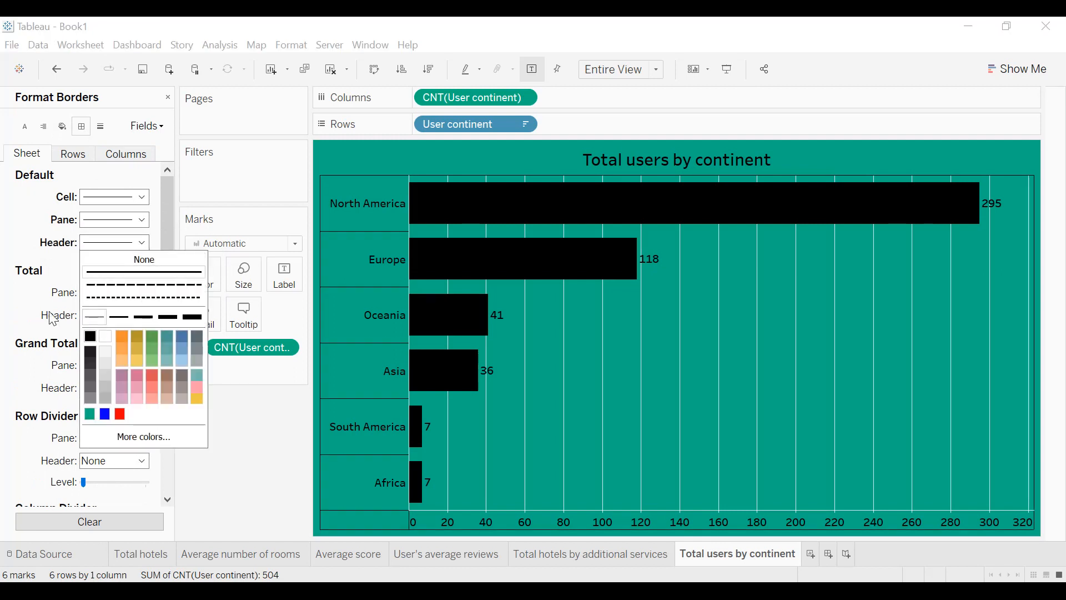
left_click(19, 290)
- Set the pane lines of the row divider and column divider to thin black
scroll(22, 294, "down", 3)
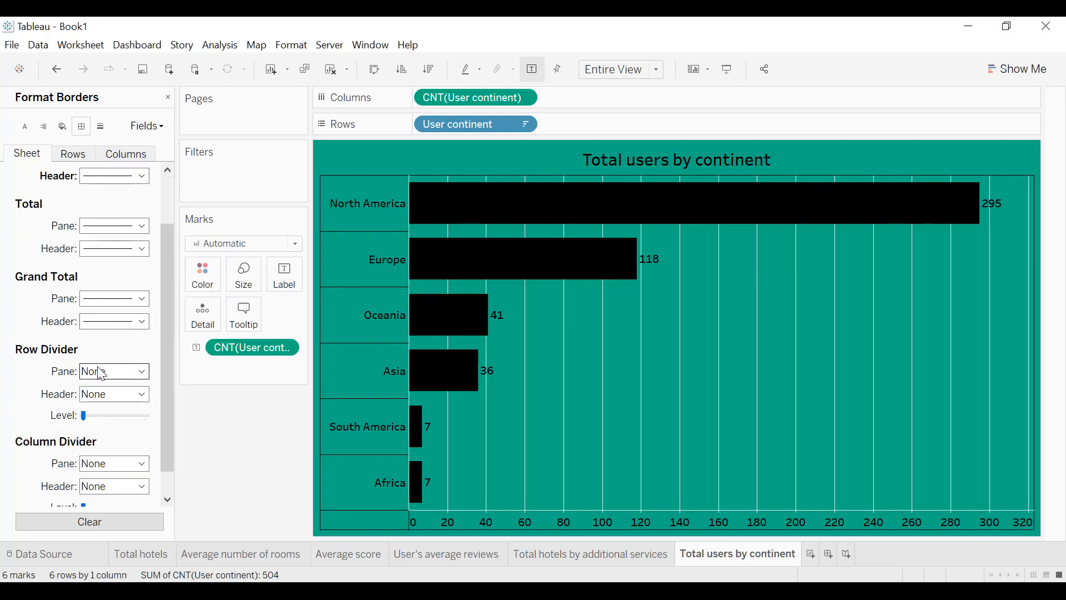
left_click(94, 383)
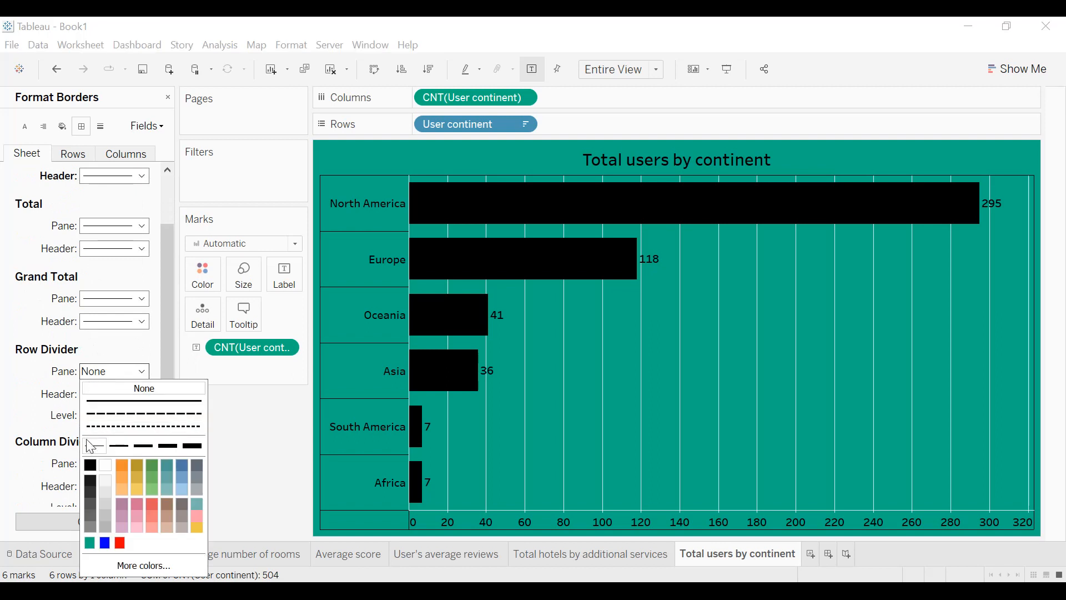
left_click(90, 465)
left_click(27, 420)
scroll(28, 420, "down", 1)
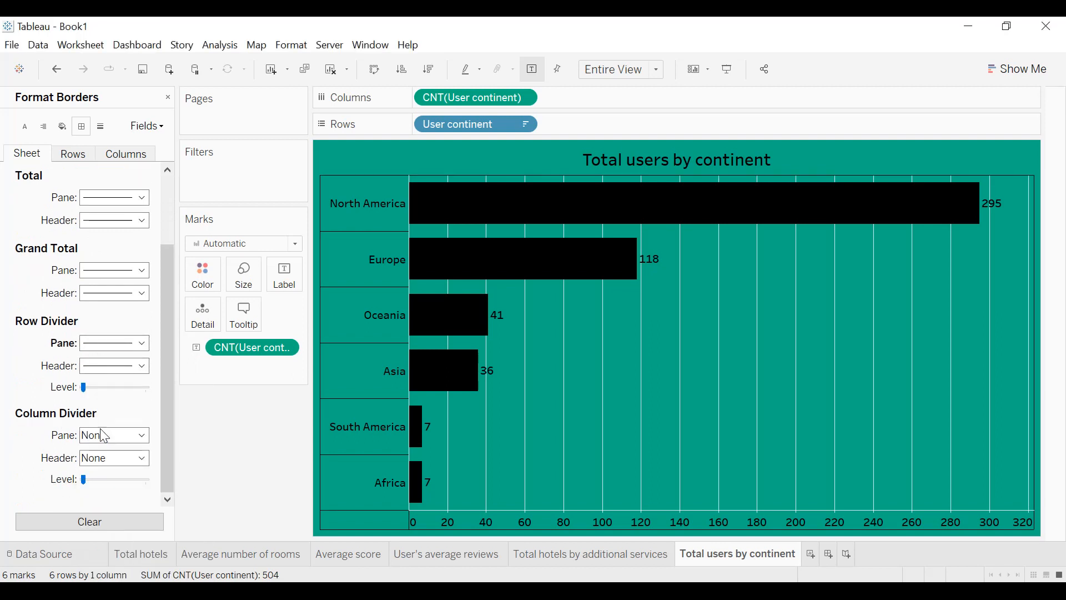
left_click(106, 437)
left_click(87, 316)
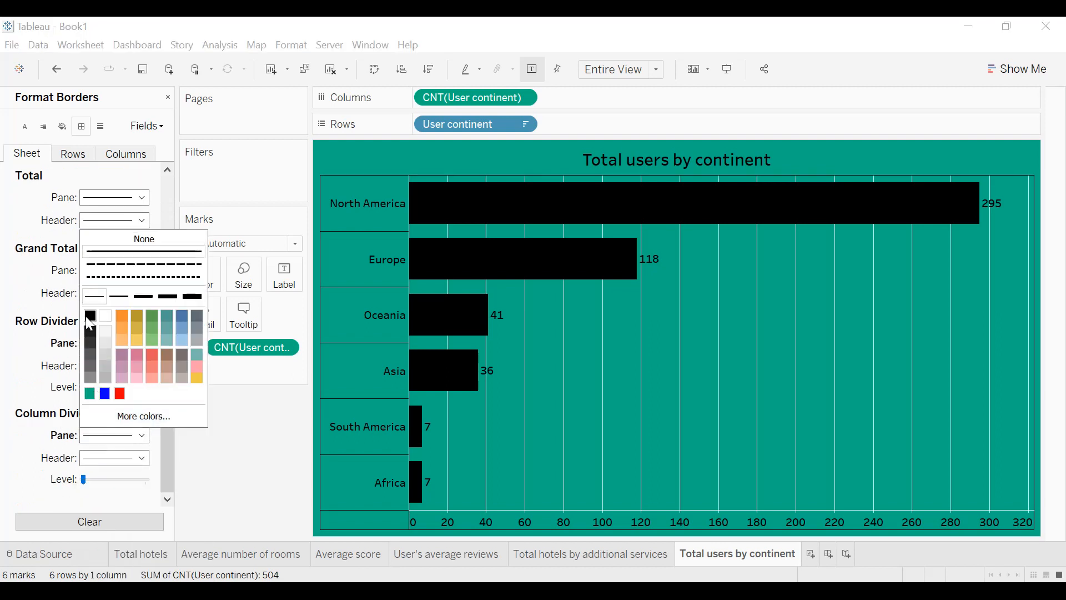
left_click(30, 306)
- Remove the column grid lines from the continent chart by setting them to None
left_click(105, 129)
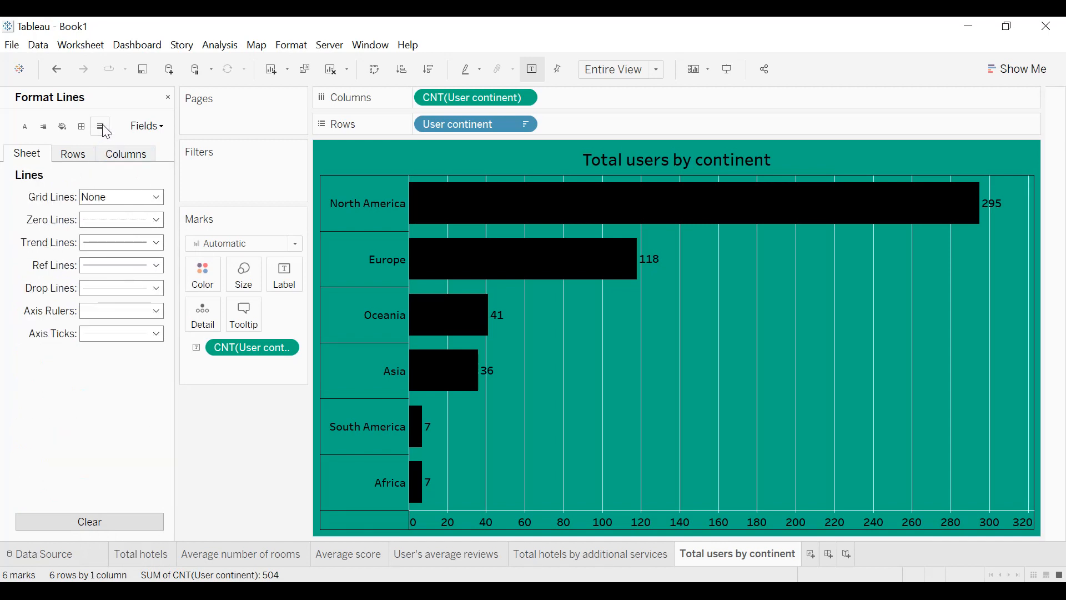
left_click(119, 162)
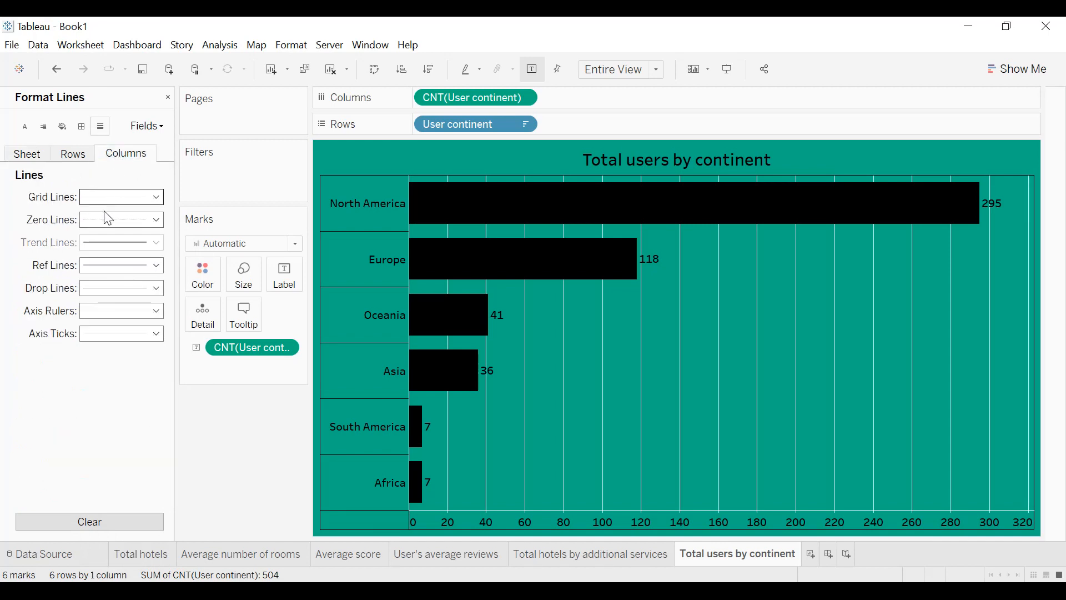
left_click(114, 197)
left_click(143, 215)
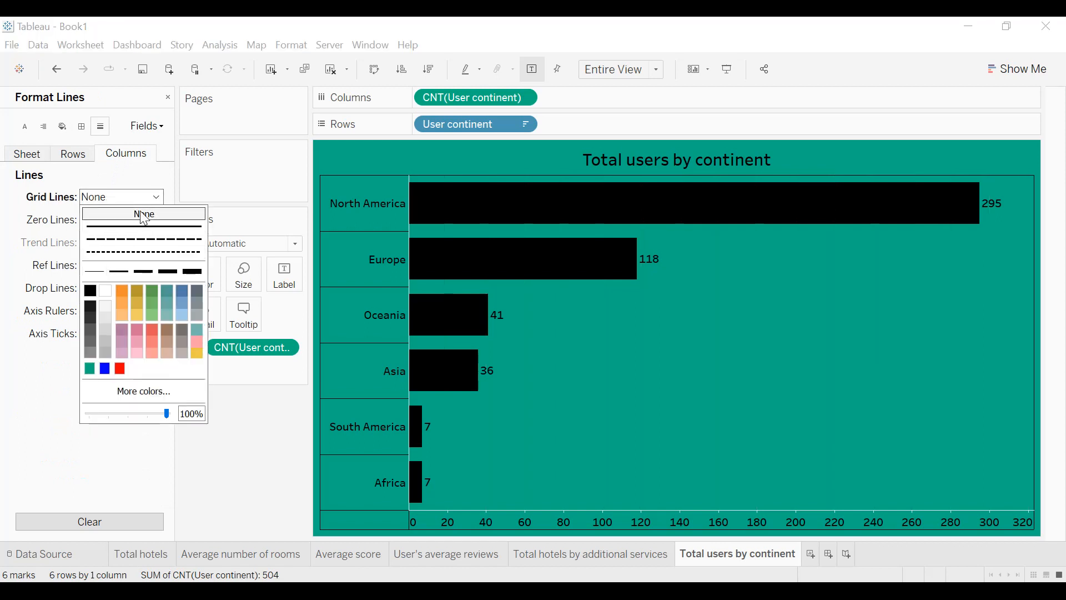
left_click(5, 224)
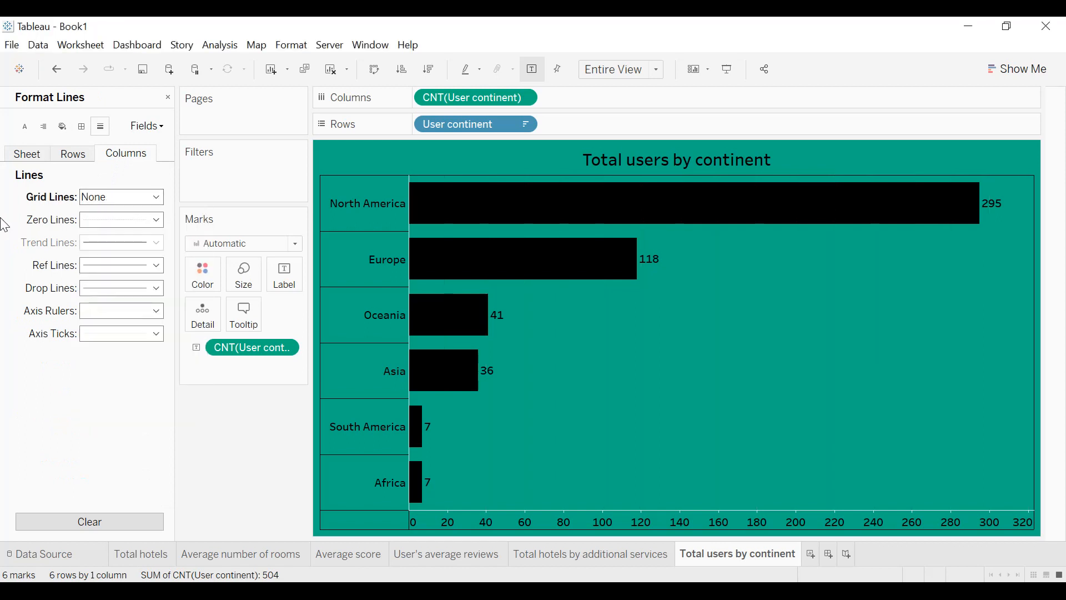
- Colour the sheet's axis rulers and axis ticks black
left_click(37, 157)
left_click(105, 316)
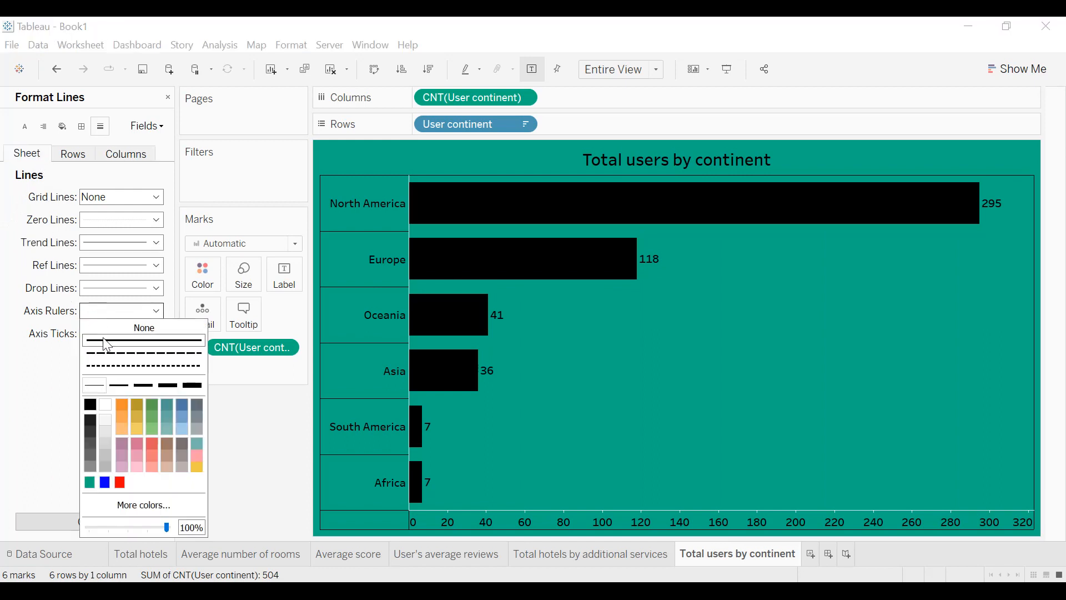
left_click(94, 408)
left_click(34, 411)
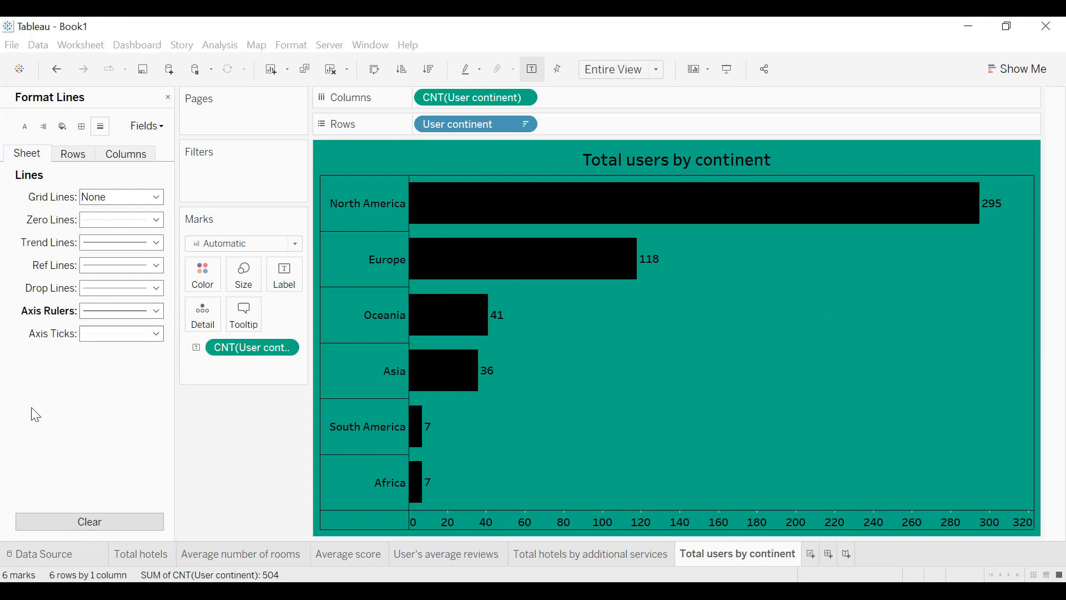
left_click(90, 336)
left_click(91, 373)
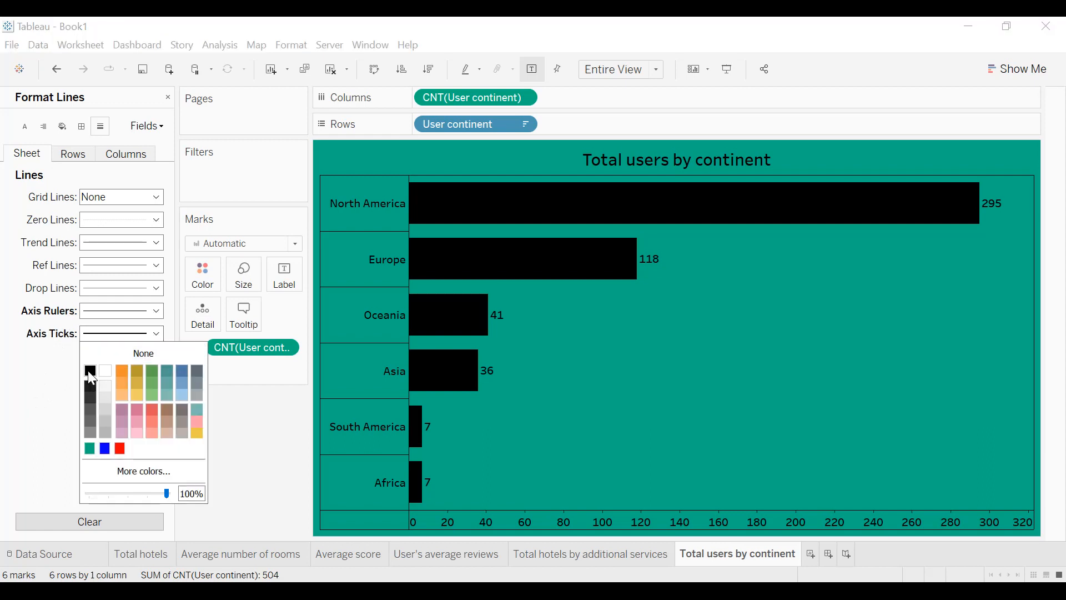
left_click(31, 393)
- Give the chart title the custom green shading and a thin black border
right_click(629, 164)
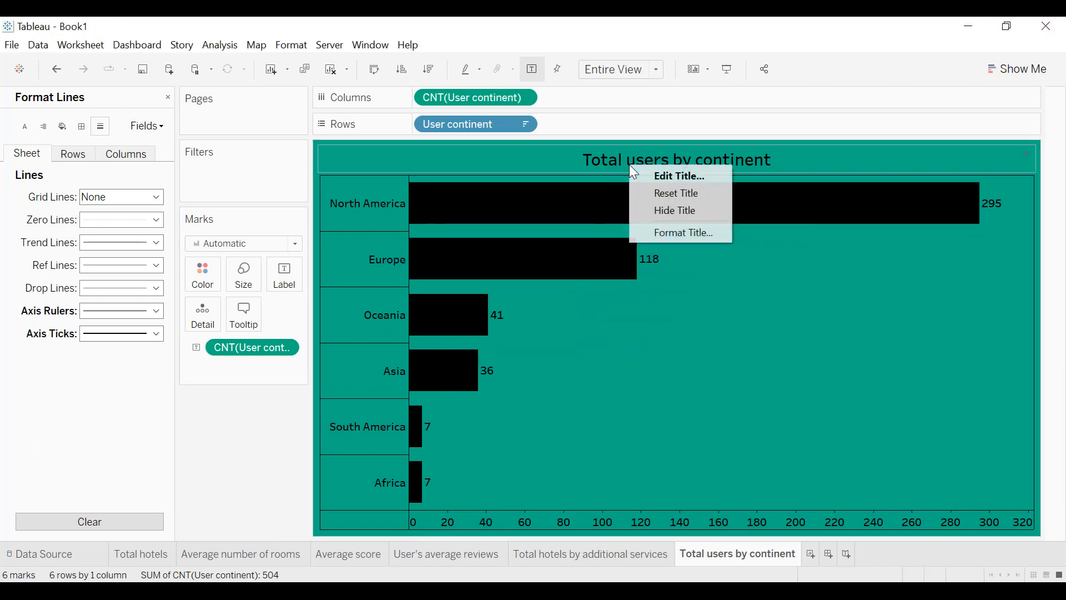
left_click(660, 233)
left_click(119, 147)
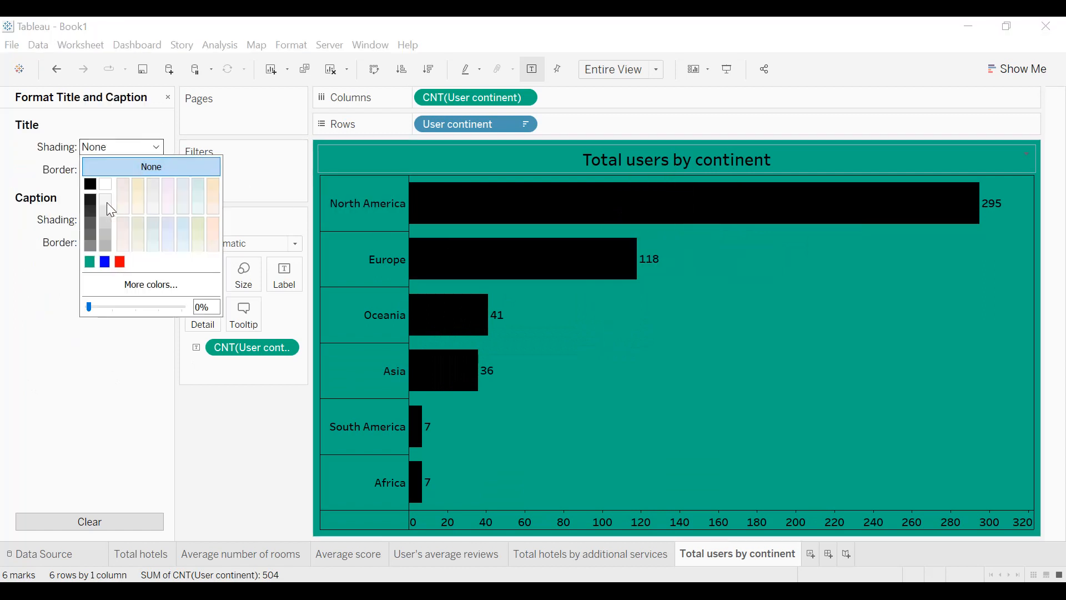
left_click(90, 262)
left_click(109, 170)
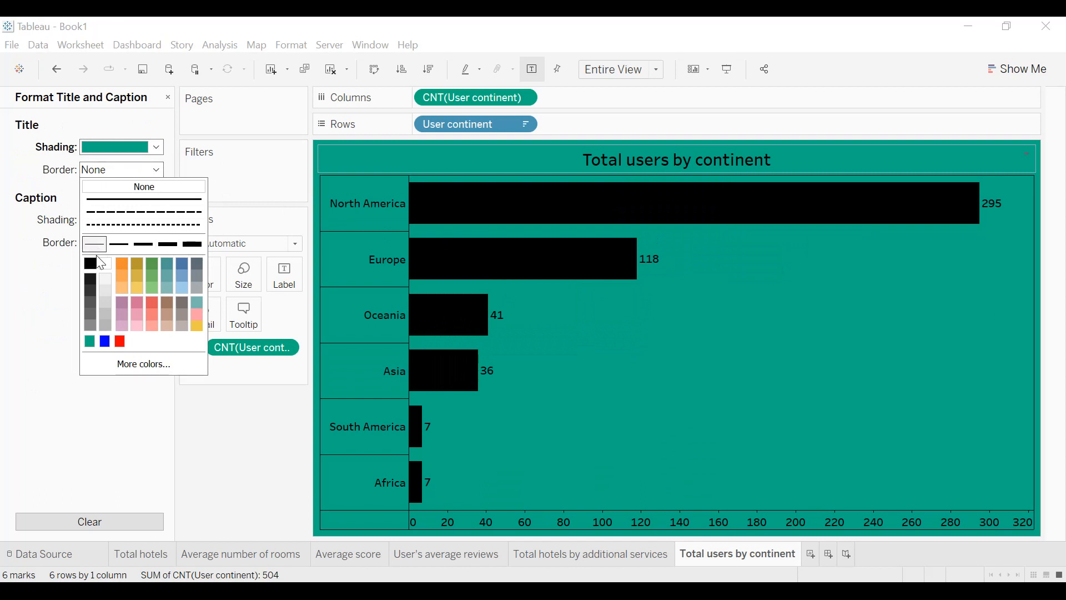
left_click(98, 251)
left_click(23, 283)
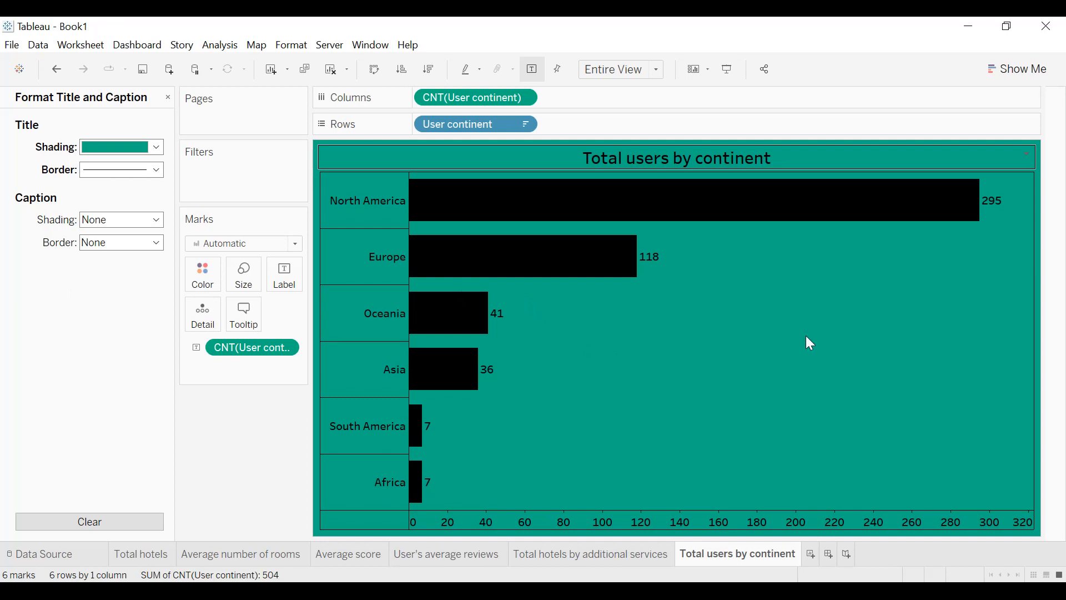
- Create a new worksheet and name it Total hotels by stars
left_click(810, 554)
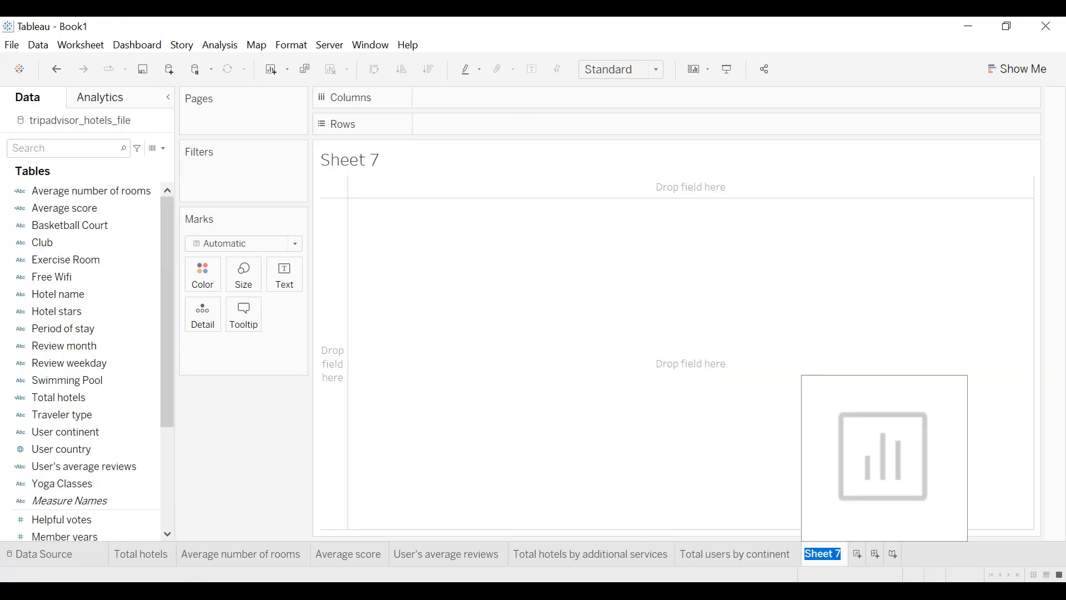
type("ho")
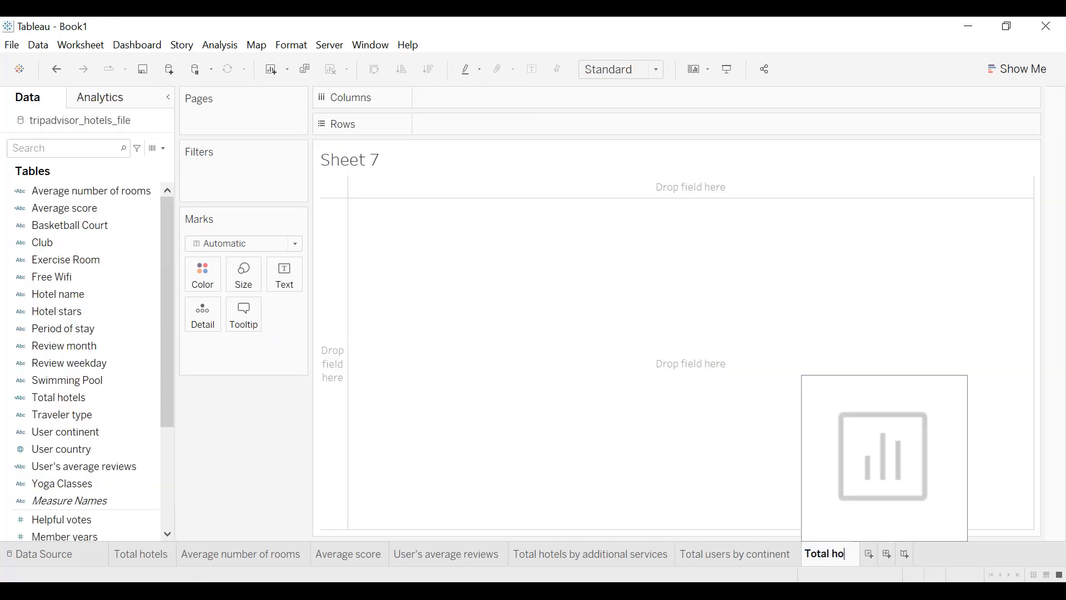
type("tels by stars")
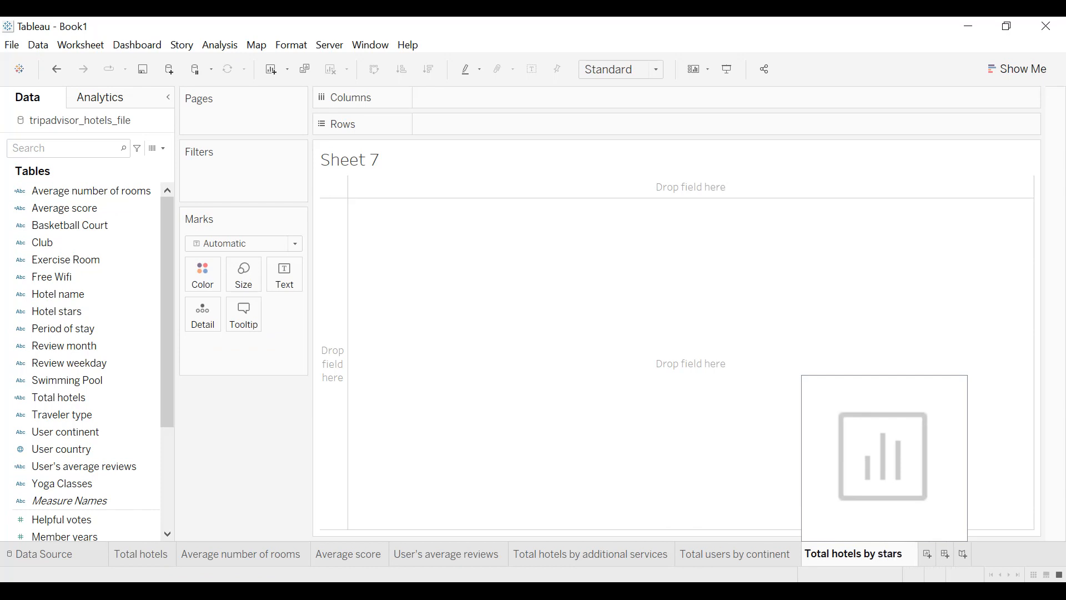
key("Return")
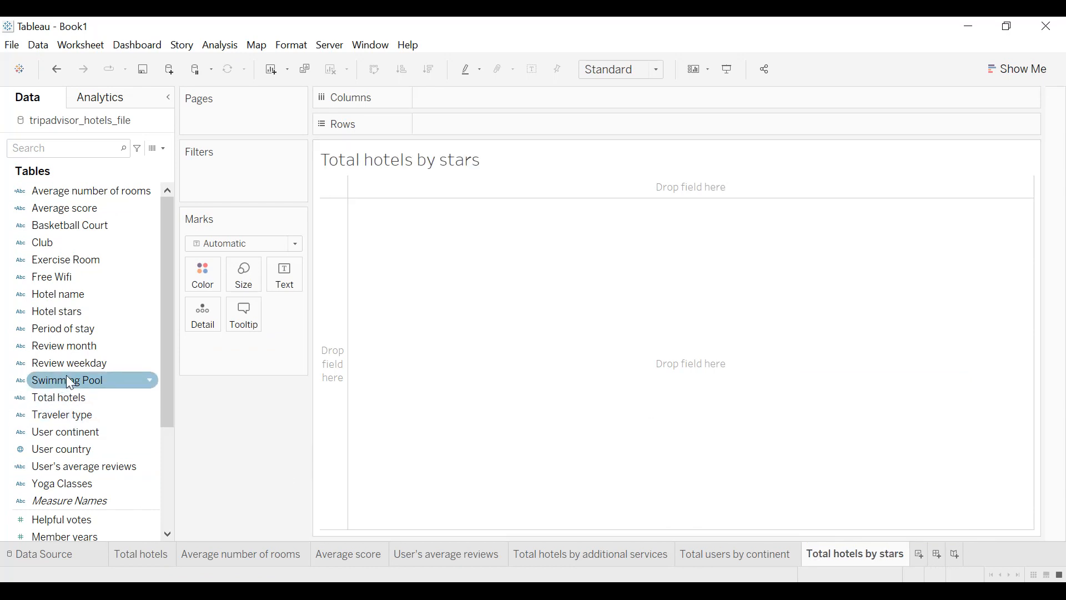
- Place Hotel stars on the columns and show the distinct count of Hotel name as text
left_click_drag(75, 316, 478, 105)
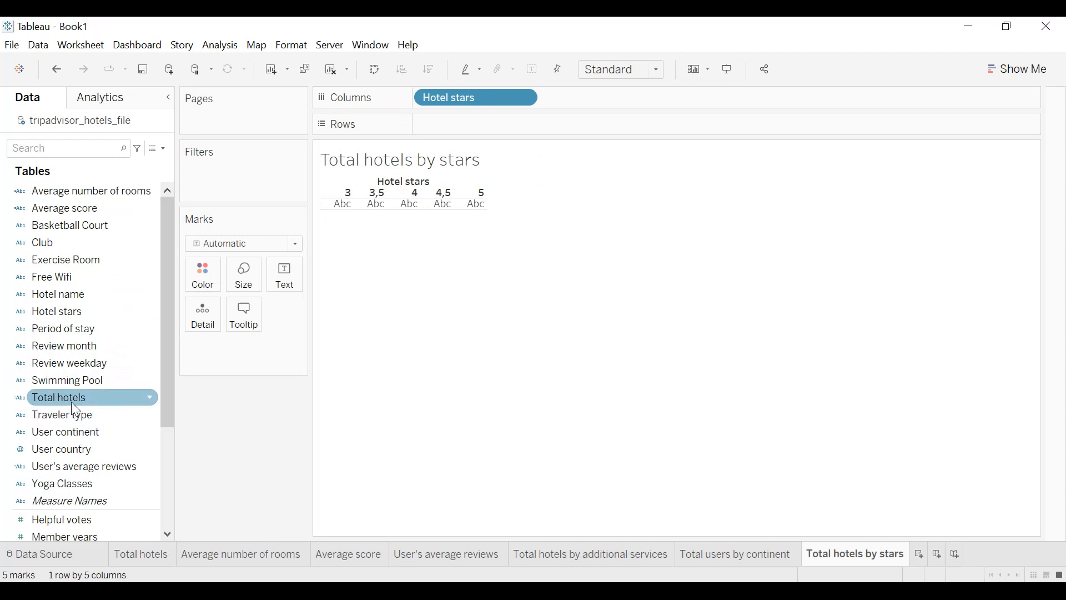
left_click_drag(72, 297, 284, 292)
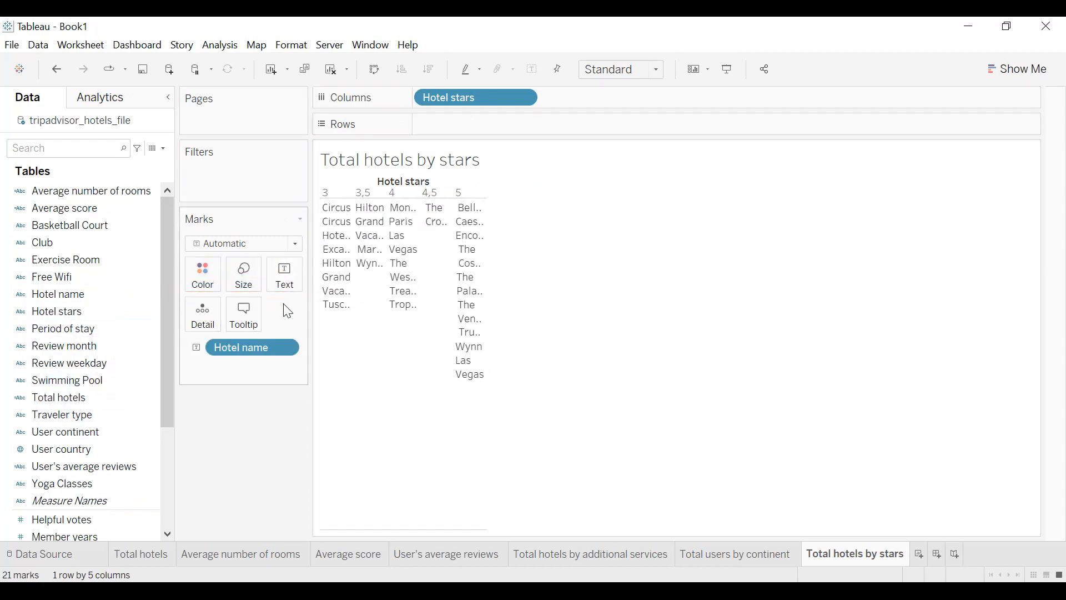
left_click(288, 347)
mouse_move(288, 562)
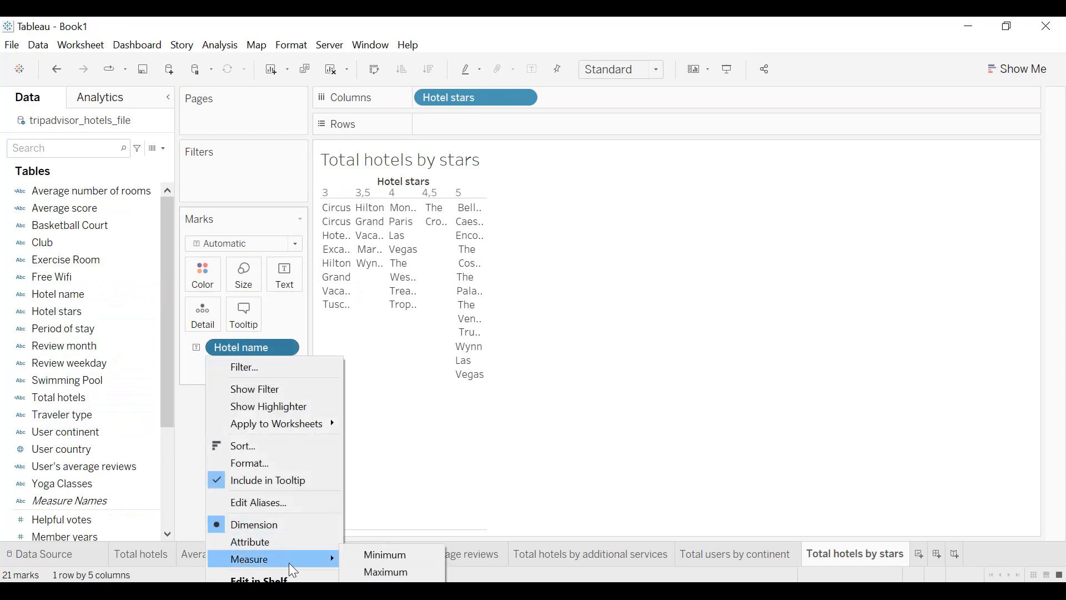
left_click(390, 599)
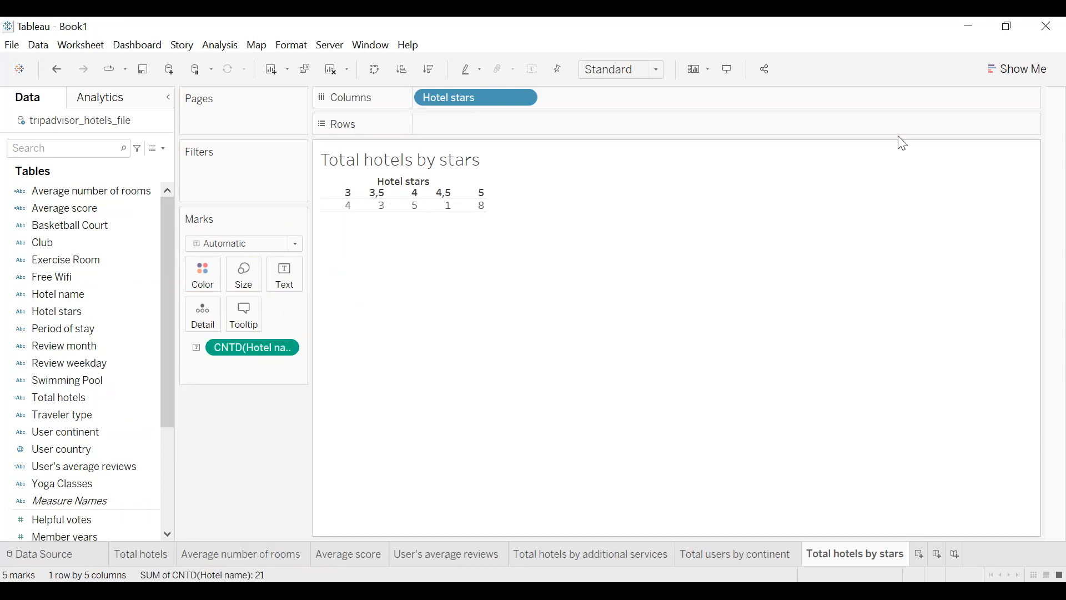
- Convert the table to a bar chart, swapped so the bars stand vertically and sorted in descending order of hotel count
left_click(1022, 79)
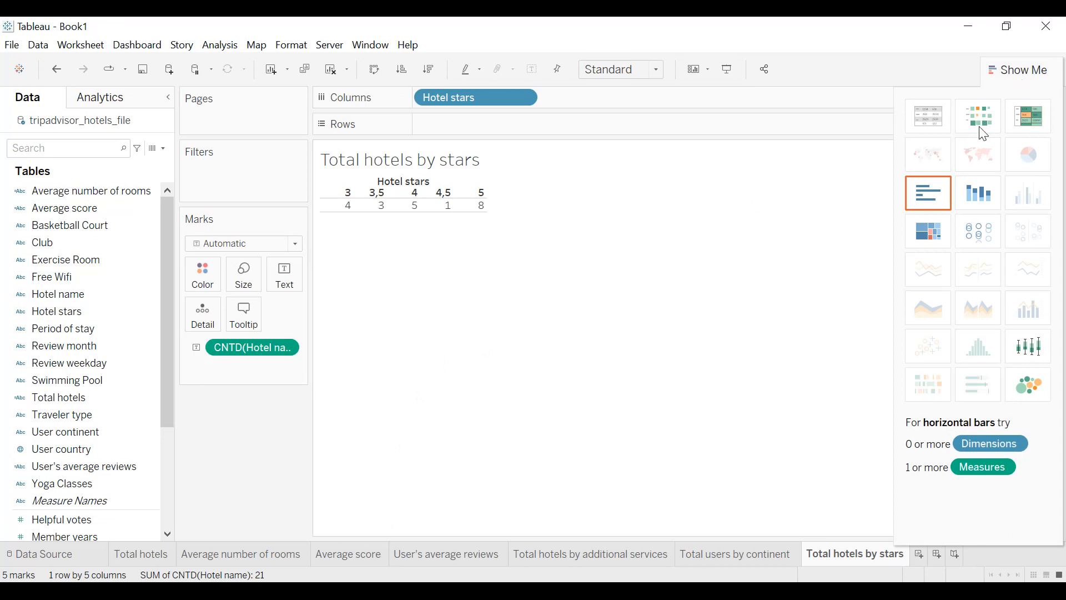
left_click(926, 197)
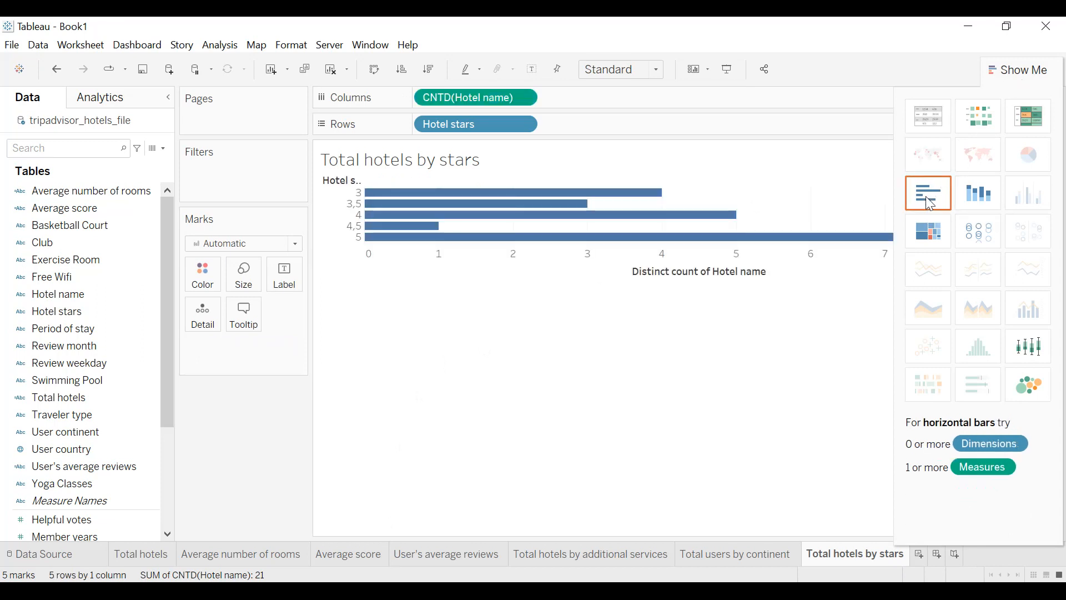
left_click(375, 69)
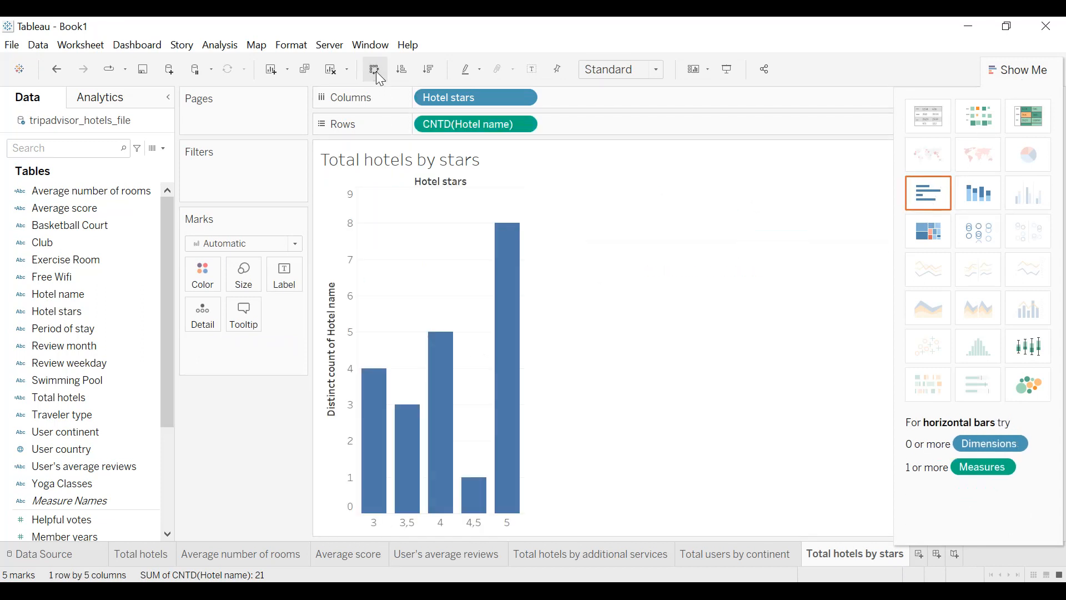
left_click(440, 72)
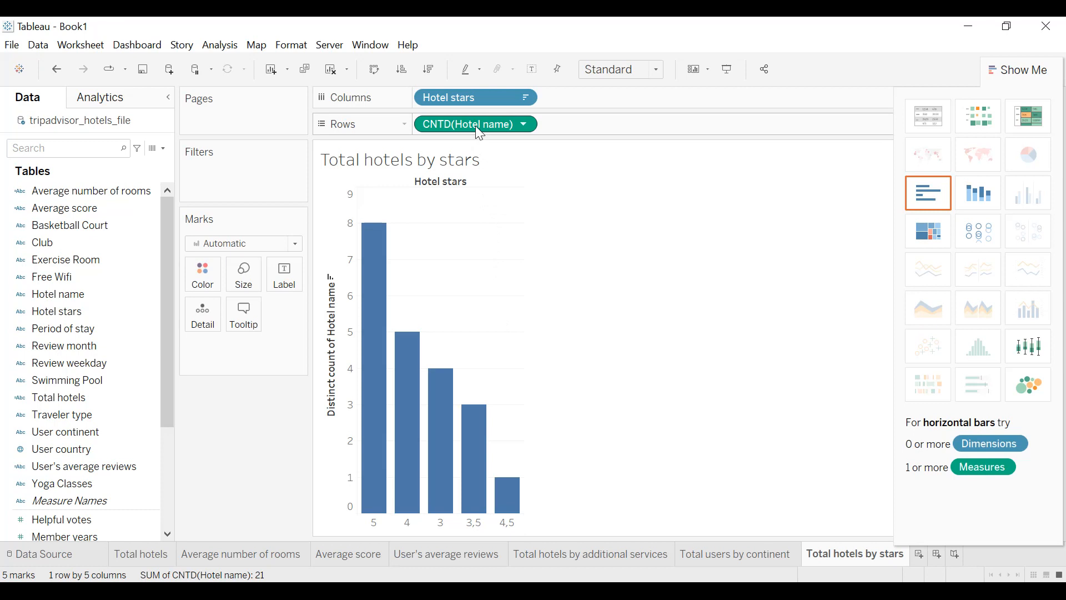
- Label the bars with the distinct count of Hotel name and fit the chart to Entire View
left_click_drag(475, 125, 294, 277)
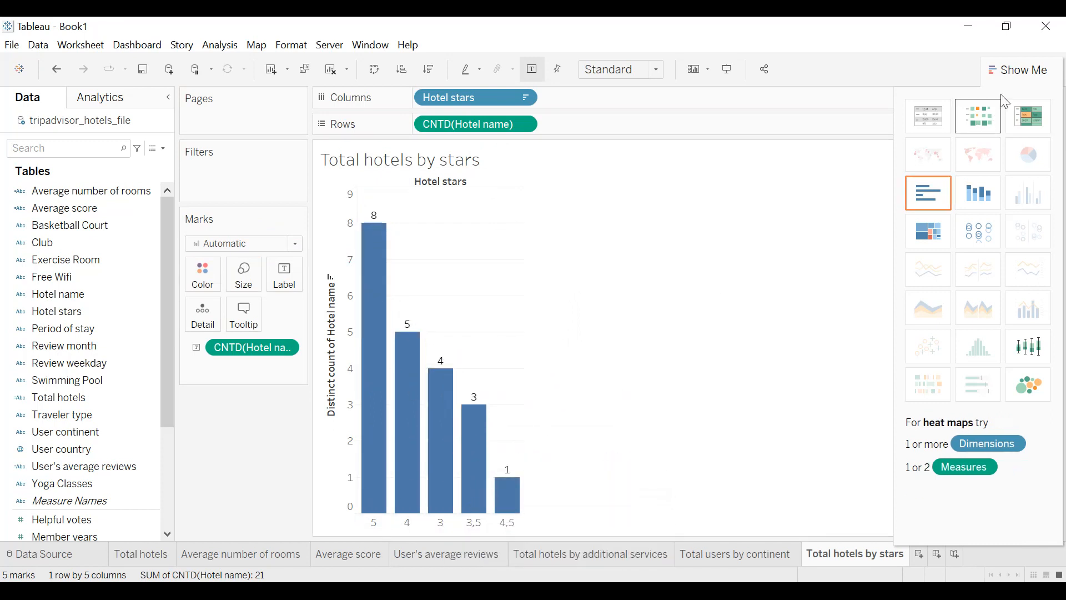
left_click_drag(1009, 77, 967, 111)
left_click(1015, 105)
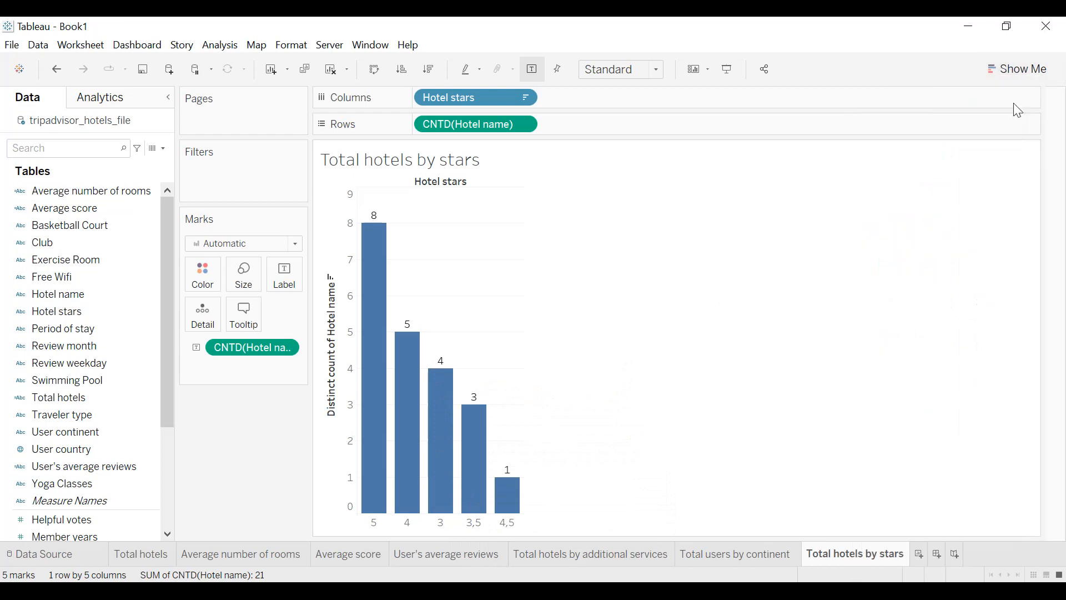
left_click(639, 71)
left_click(637, 128)
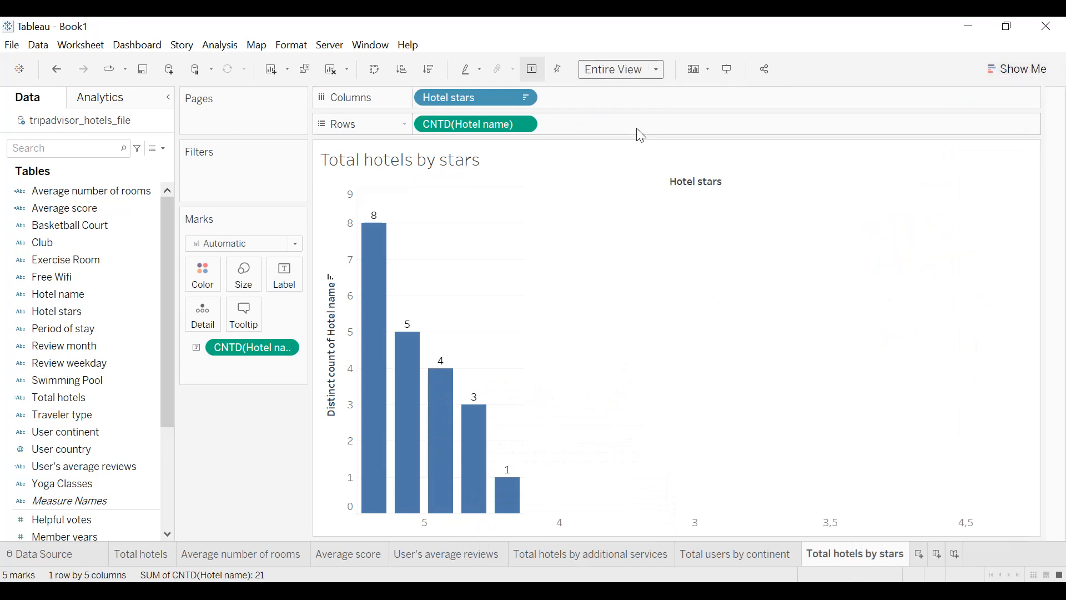
- Hide the Hotel stars field label above the chart and clear the title of the vertical axis
right_click(683, 182)
left_click(717, 245)
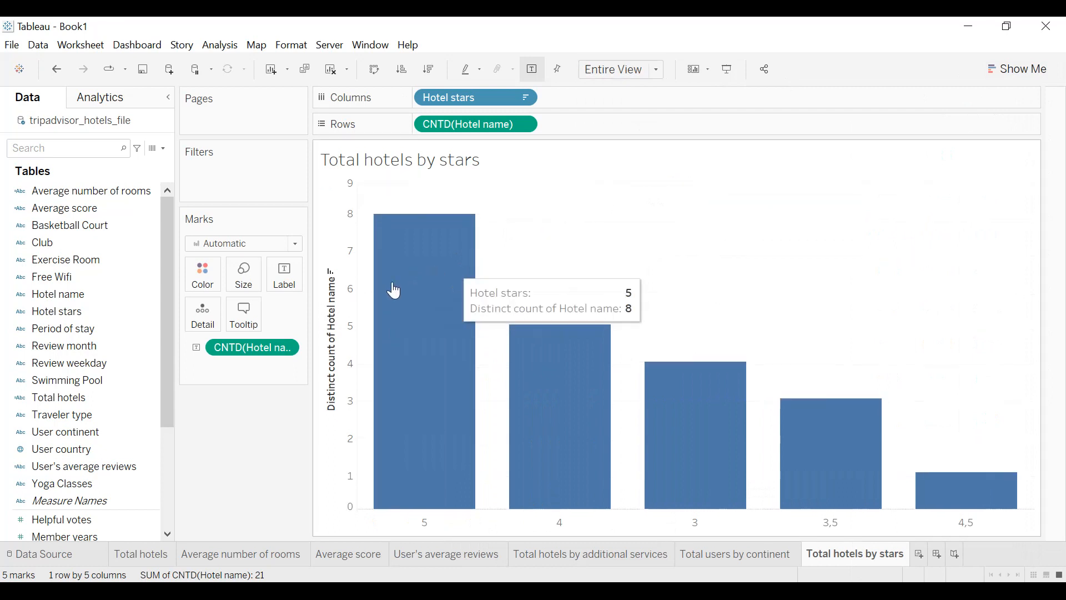
double_click(333, 308)
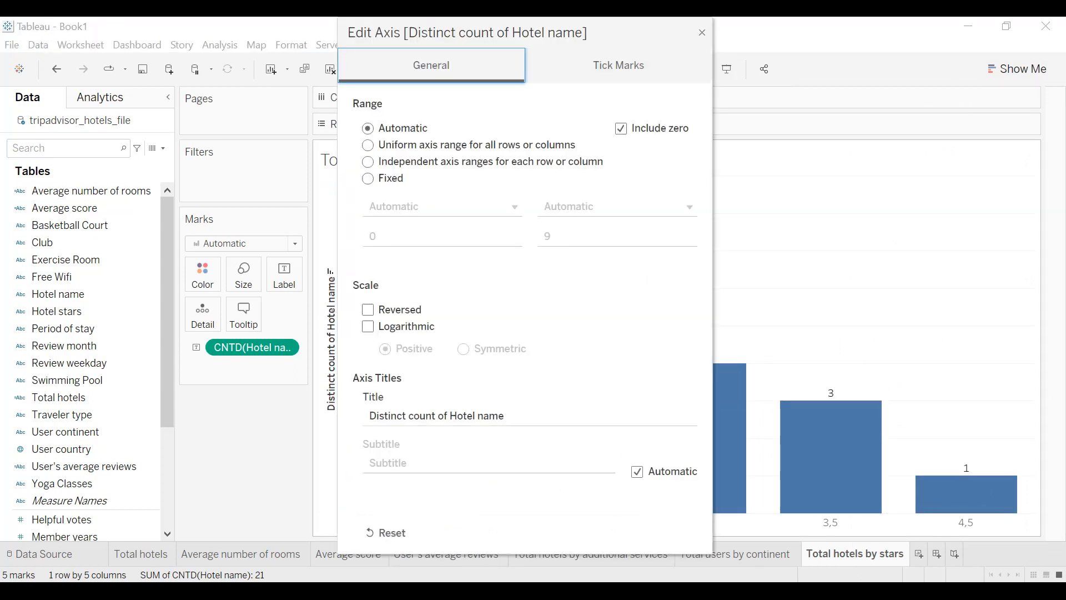
left_click(533, 414)
key("BackSpace")
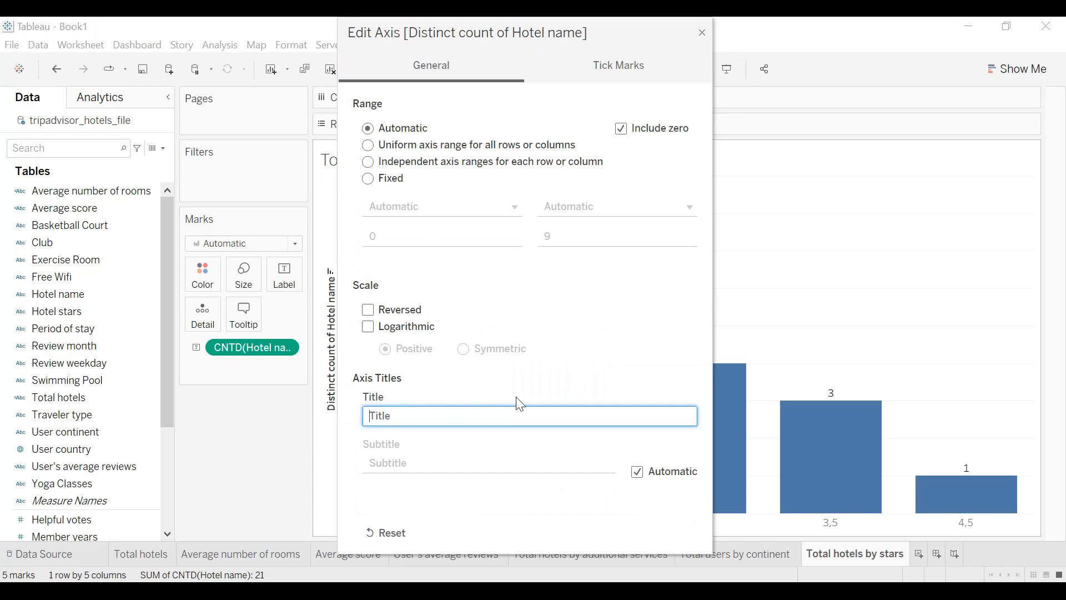
left_click(701, 33)
- Format the chart title as centred, bold and black
left_click(496, 167)
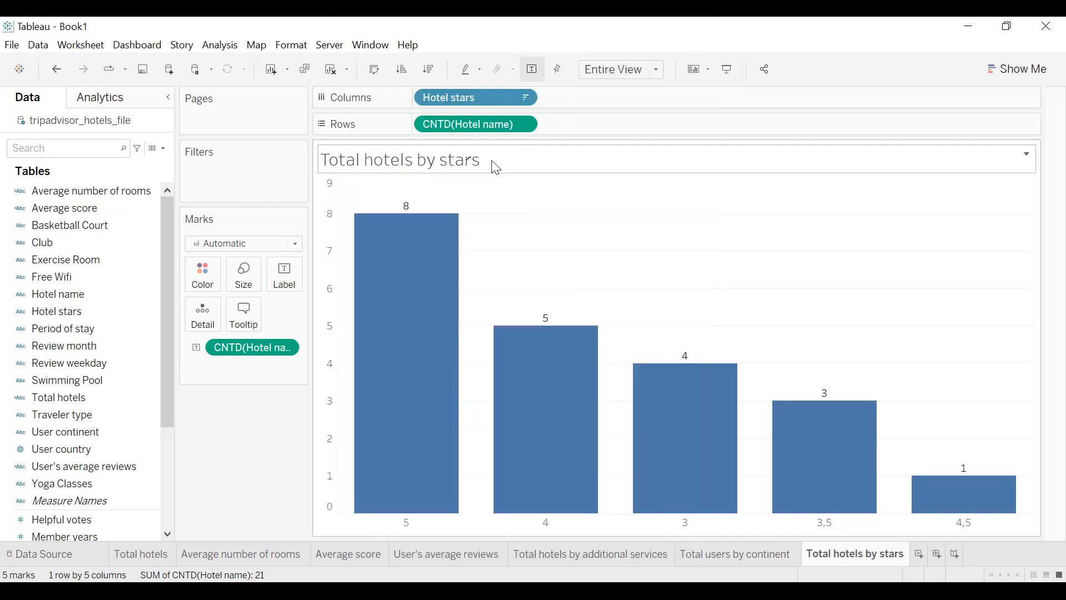
double_click(496, 167)
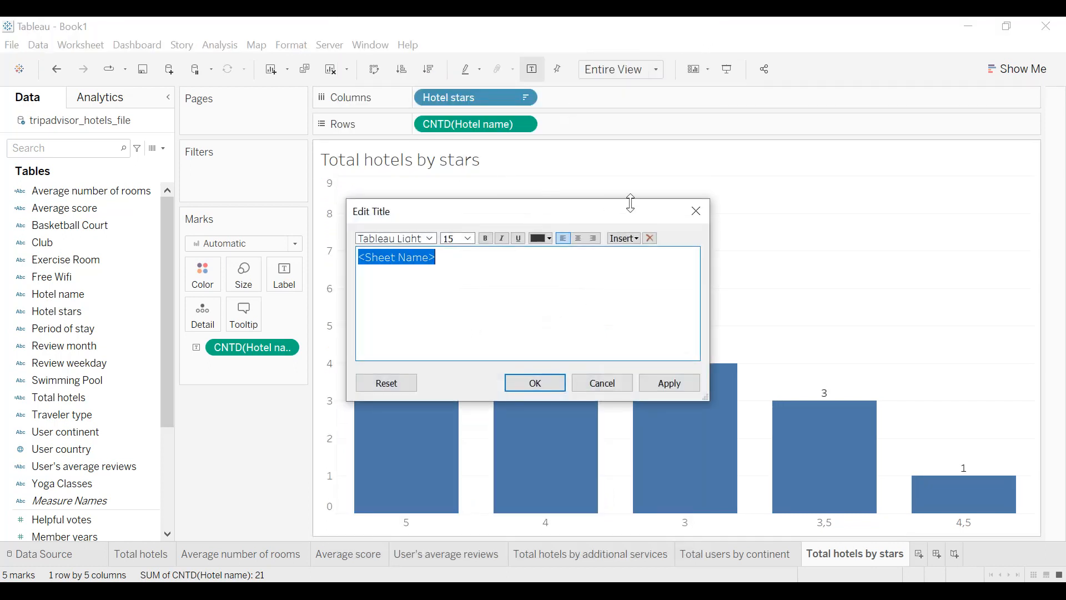
left_click(578, 238)
left_click(552, 239)
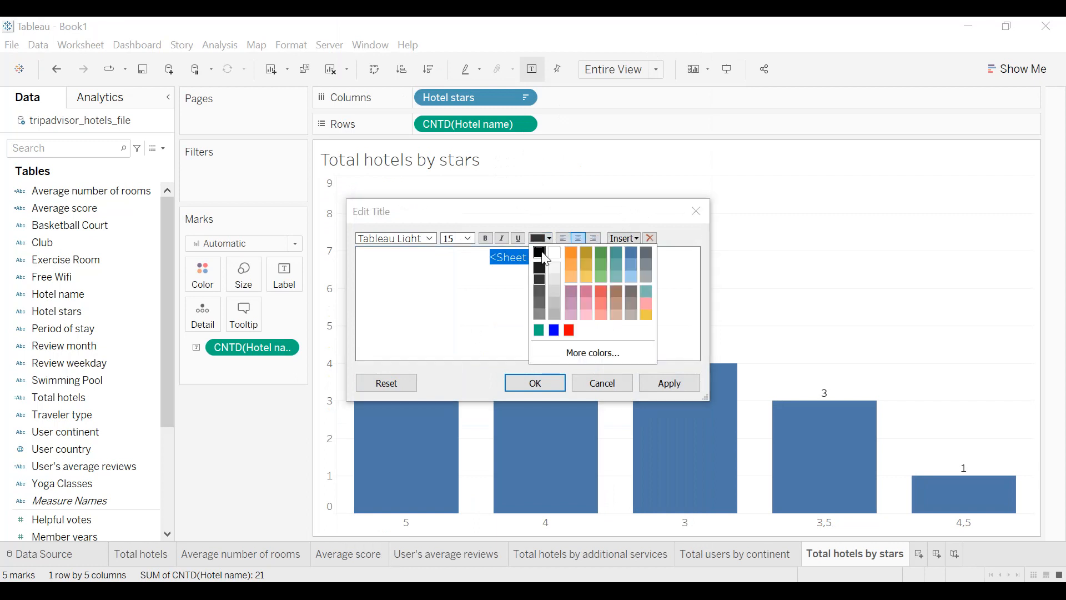
left_click(544, 256)
key("ctrl+b")
left_click(666, 391)
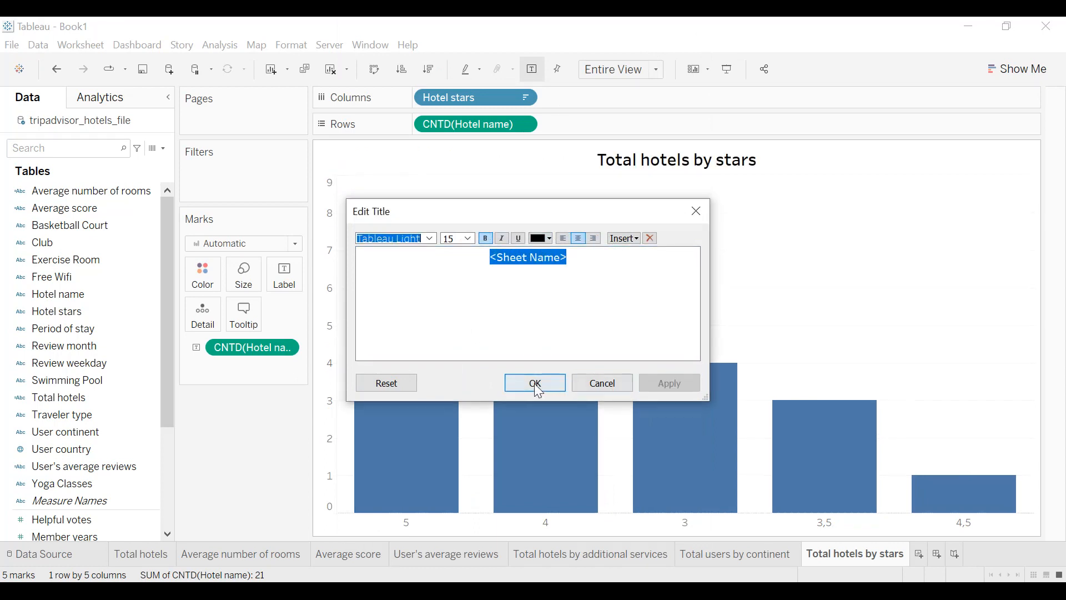
left_click(534, 383)
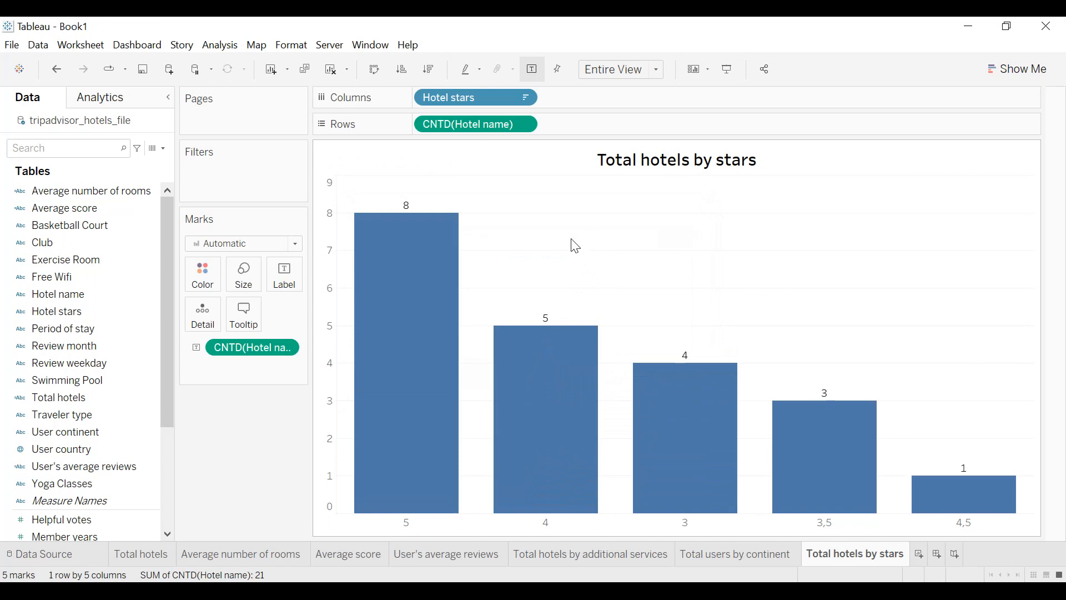
- Colour the chart's bars black
left_click(203, 274)
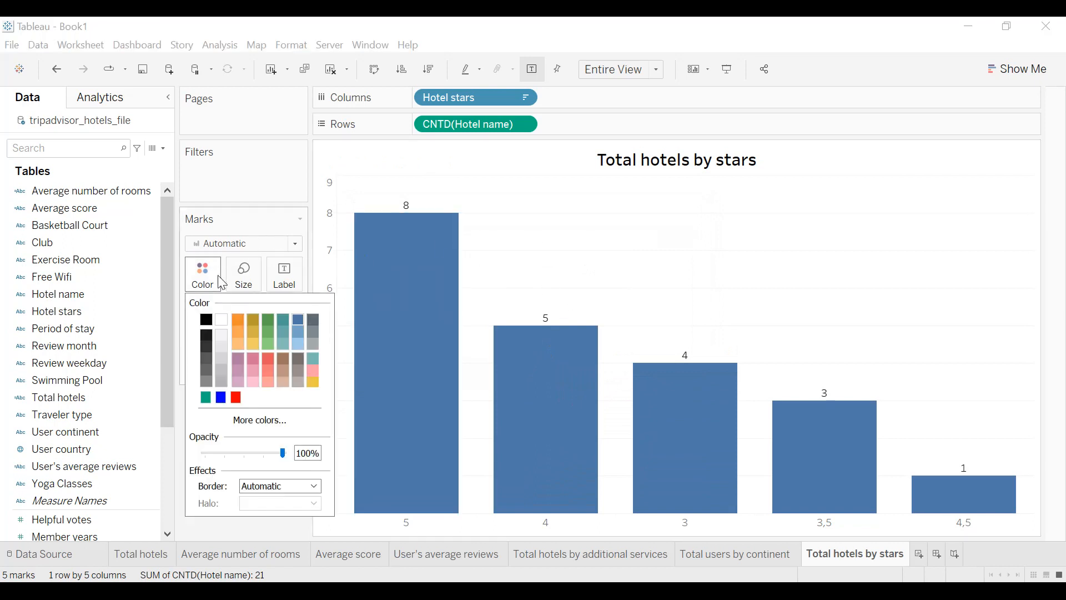
left_click(213, 320)
left_click(856, 239)
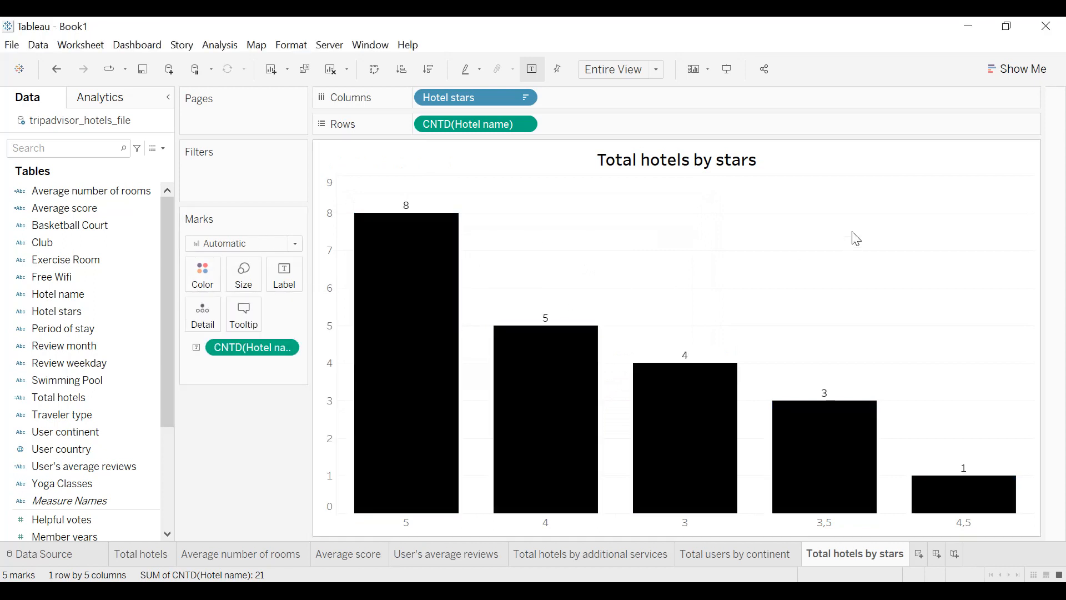
- Set the worksheet's default font to bold, black, size 10
right_click(740, 232)
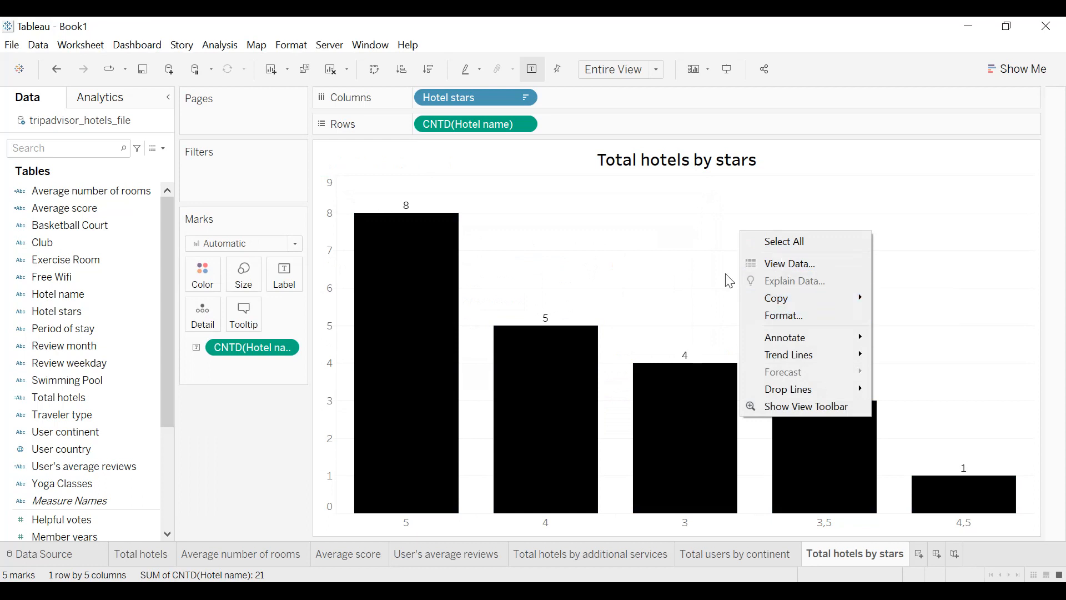
left_click(542, 146)
left_click(291, 44)
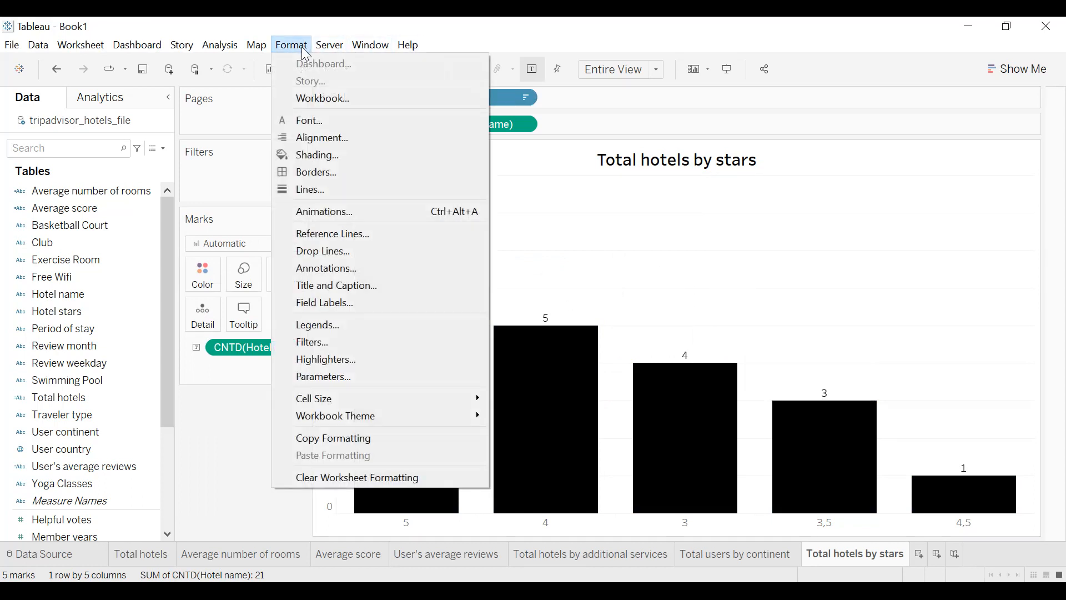
left_click(324, 126)
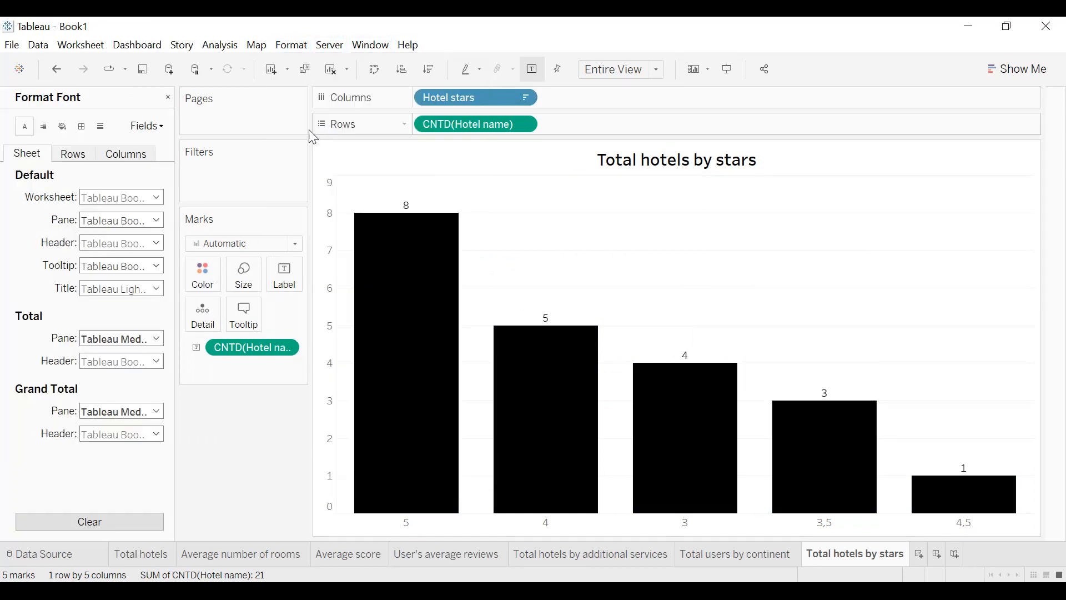
left_click(122, 197)
left_click(136, 241)
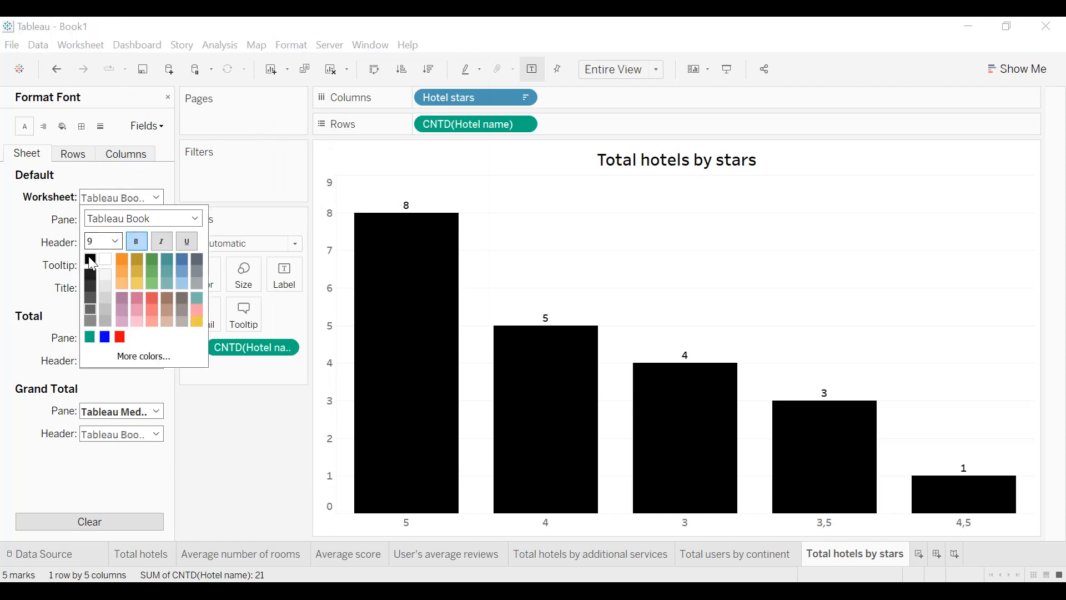
left_click(115, 241)
left_click(93, 276)
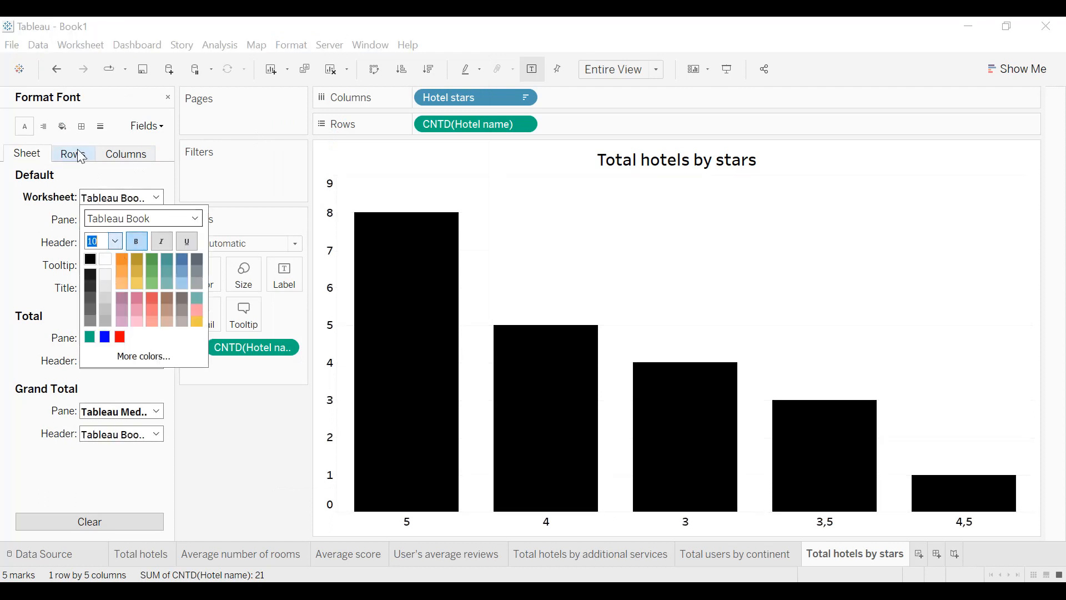
- Give the sheet's default cell, pane and header borders a thin solid black line
left_click(82, 127)
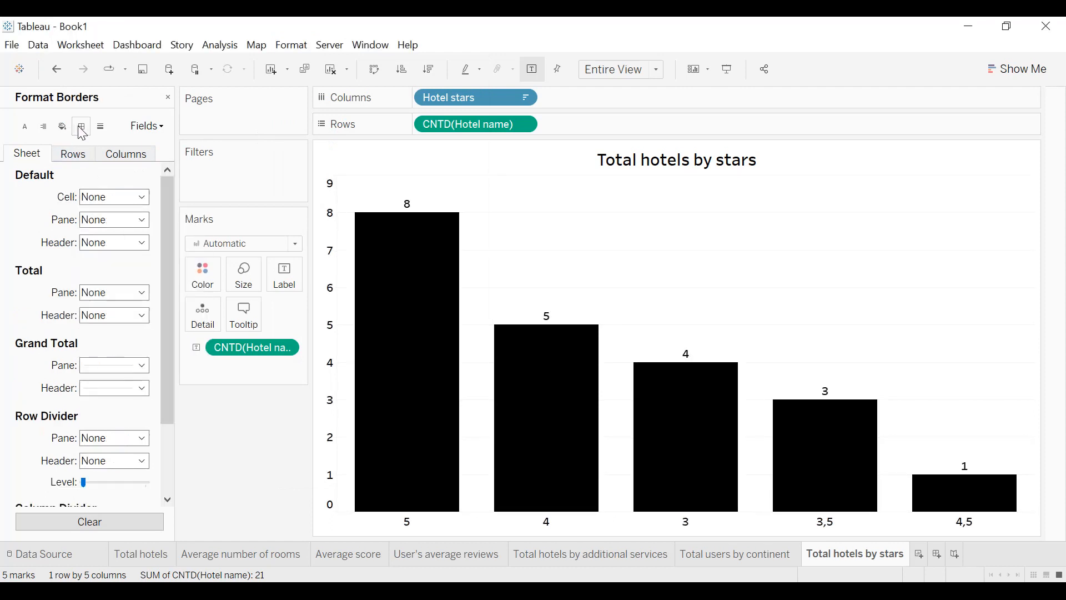
left_click(121, 199)
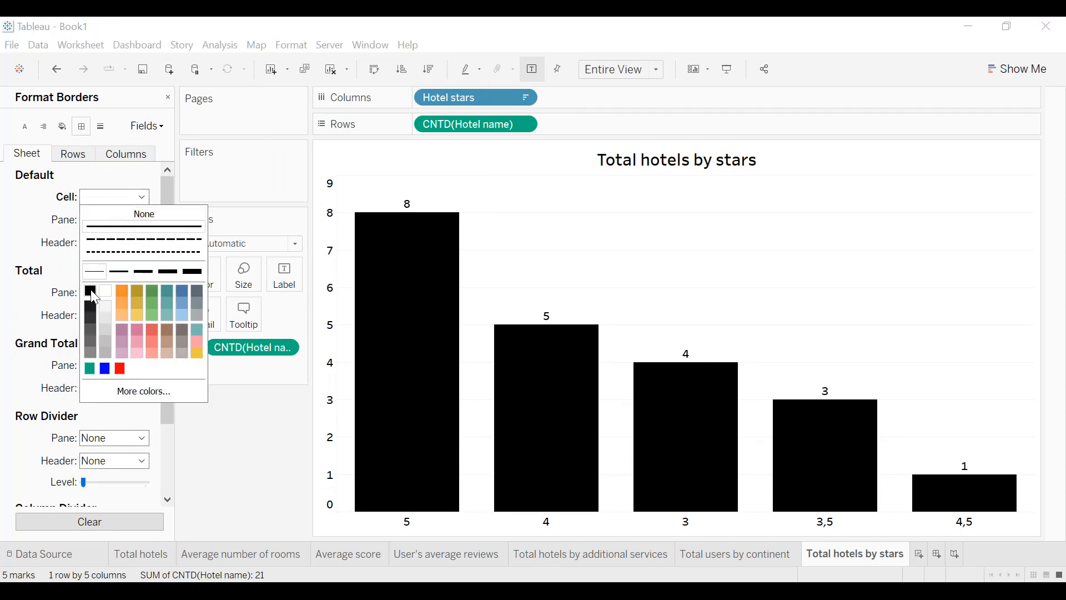
left_click(94, 272)
left_click(114, 220)
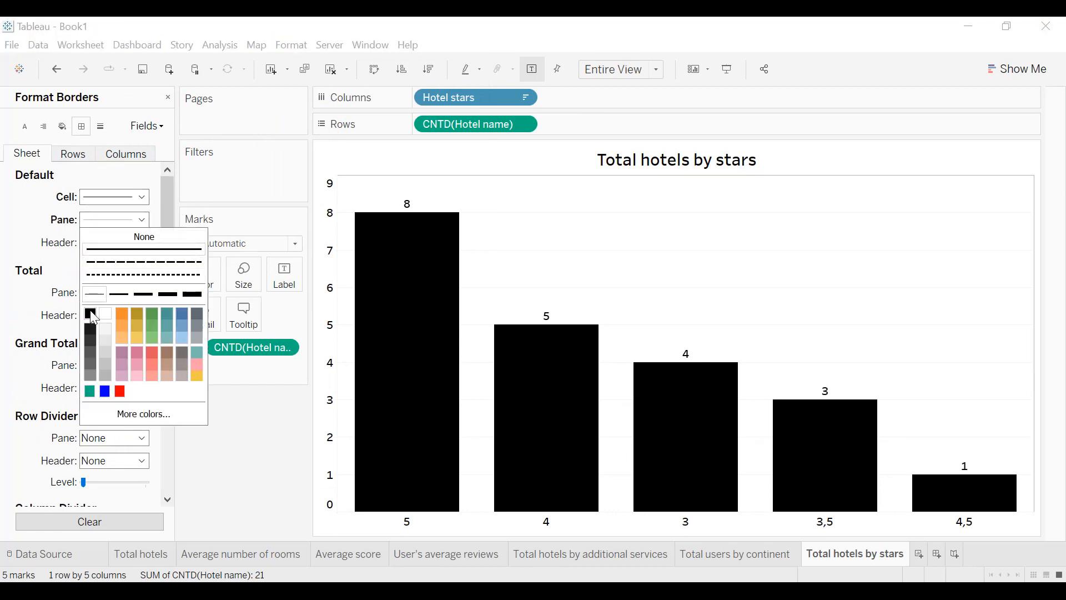
left_click(95, 295)
left_click(114, 242)
left_click(103, 328)
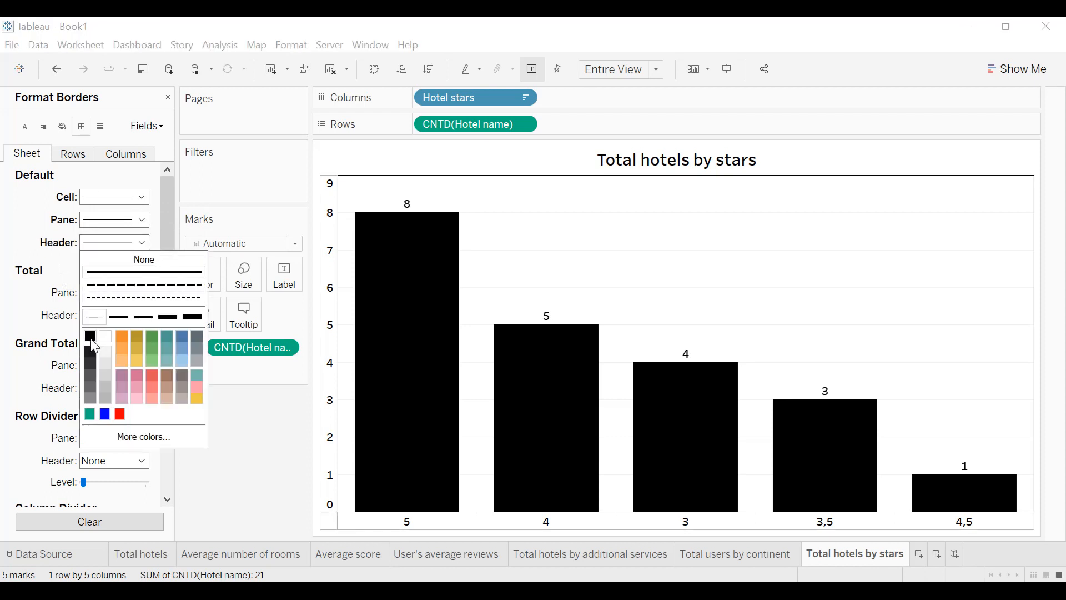
- Open the border options for the row divider's pane
scroll(22, 317, "down", 3)
left_click(102, 347)
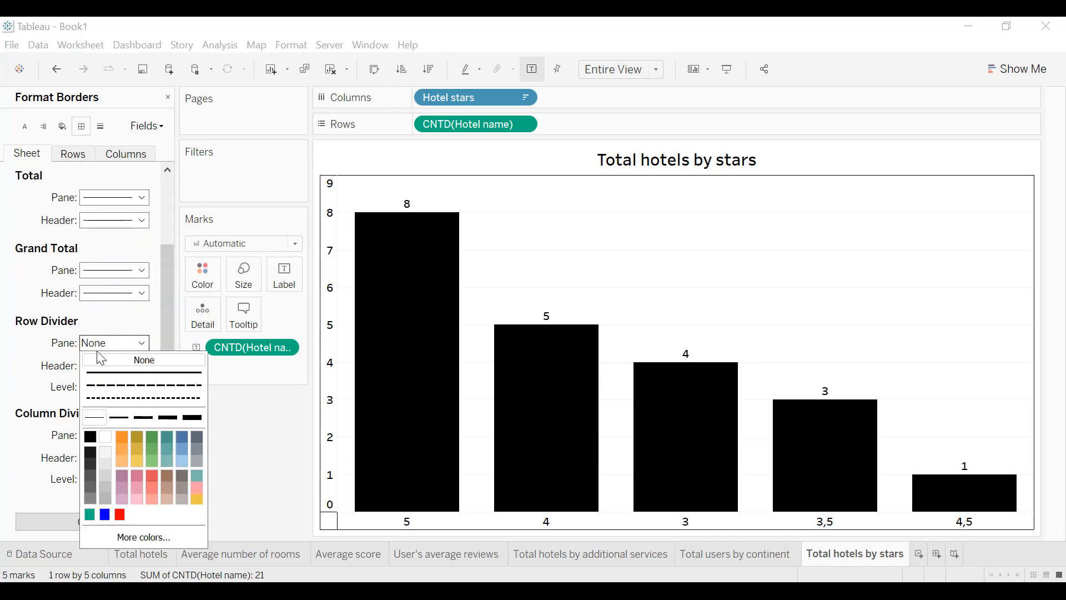
- Set the pane borders of both the row divider and the column divider to a thin solid black line
left_click(94, 395)
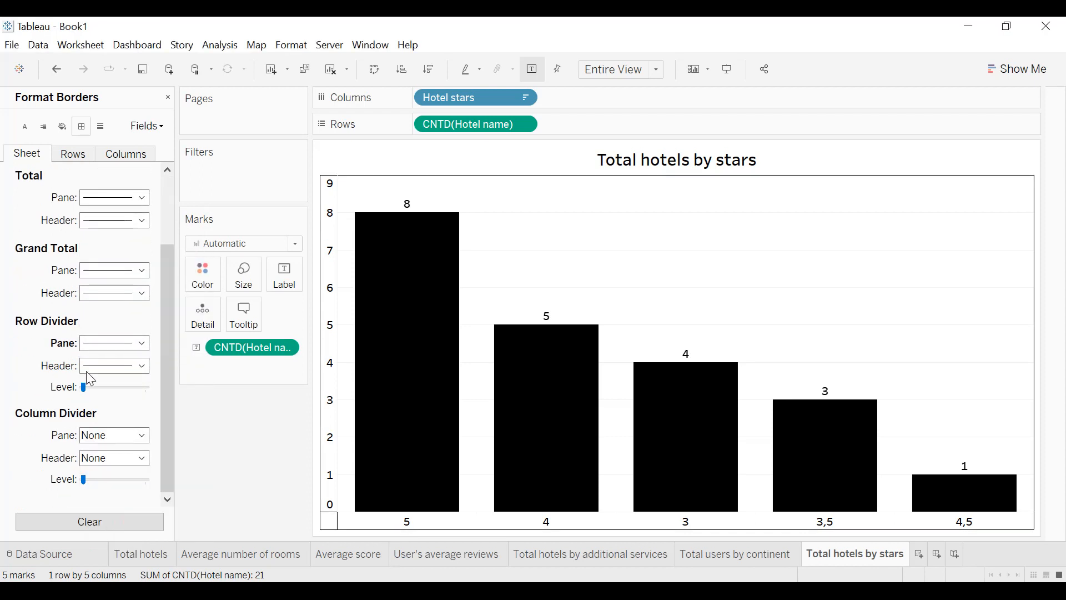
left_click(89, 436)
left_click(98, 314)
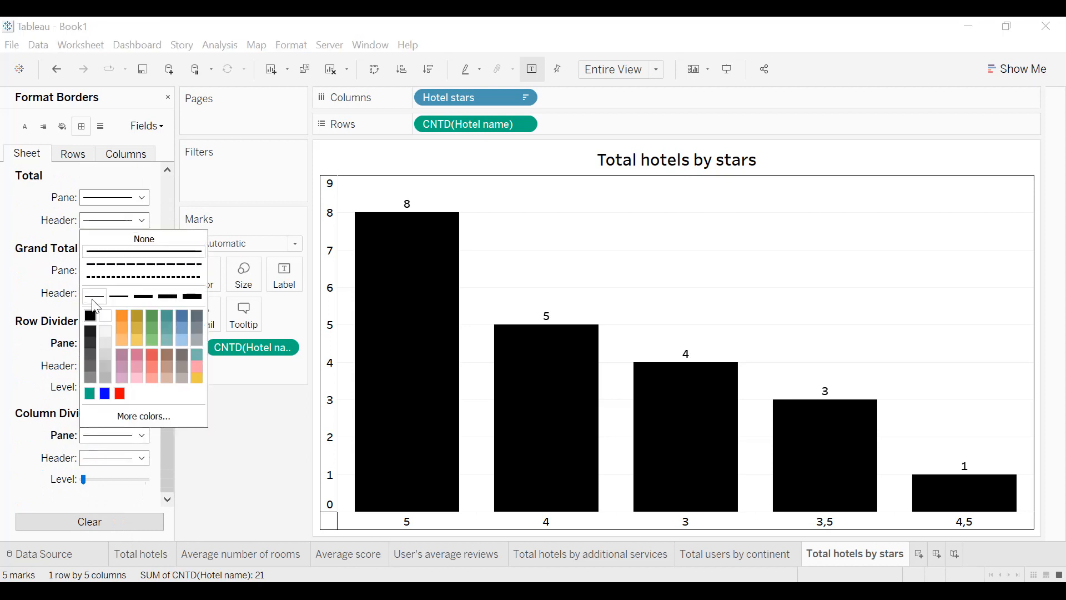
left_click(15, 306)
- Format the "Total hotels by stars" worksheet title with teal green shading
left_click(62, 126)
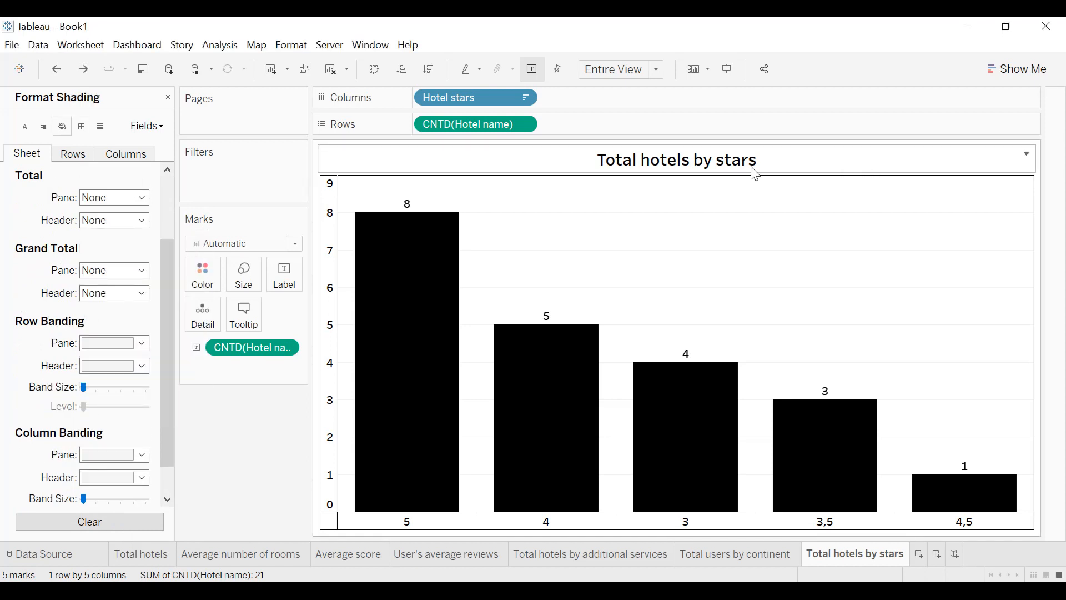
right_click(676, 166)
left_click(722, 228)
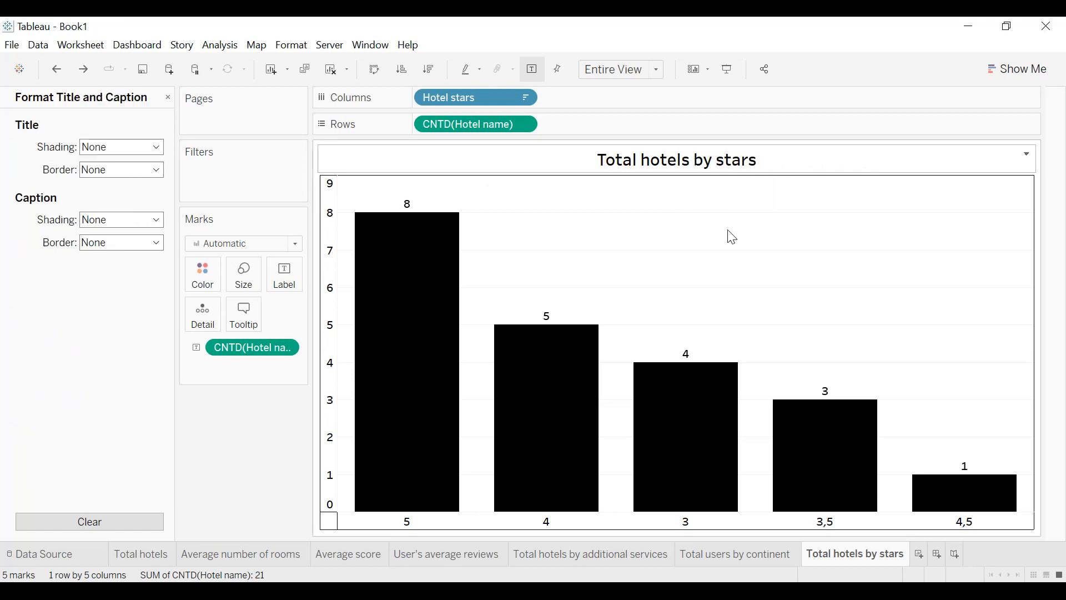
left_click(120, 152)
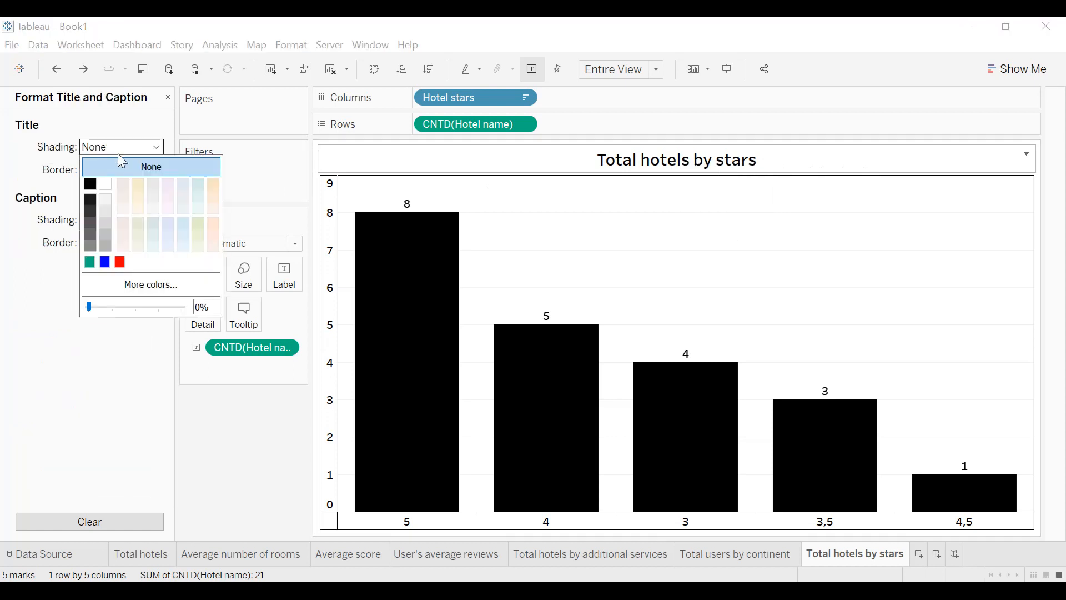
left_click(49, 179)
left_click(119, 148)
left_click(89, 262)
left_click(60, 225)
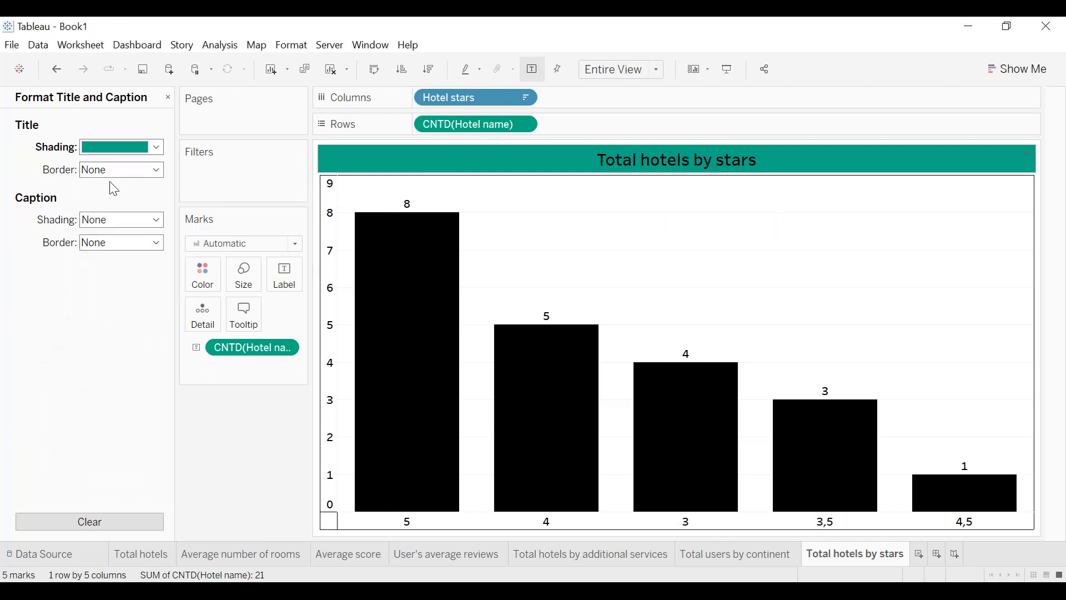
- Add a thin solid black border around the worksheet title
left_click(114, 169)
left_click(94, 267)
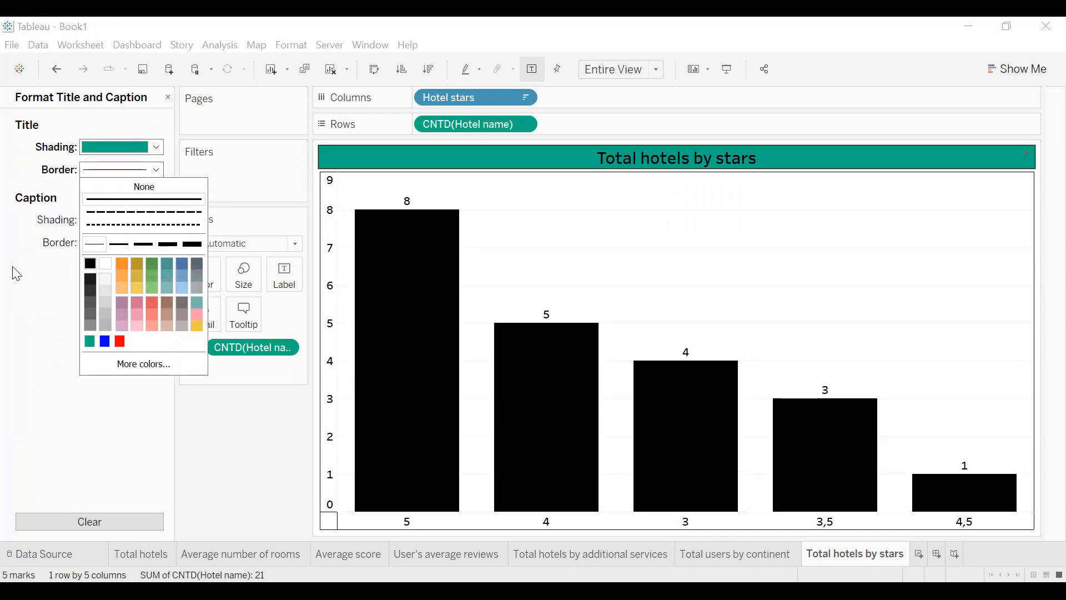
left_click(11, 268)
- Change the default worksheet shading to the same teal green as the title
left_click(292, 44)
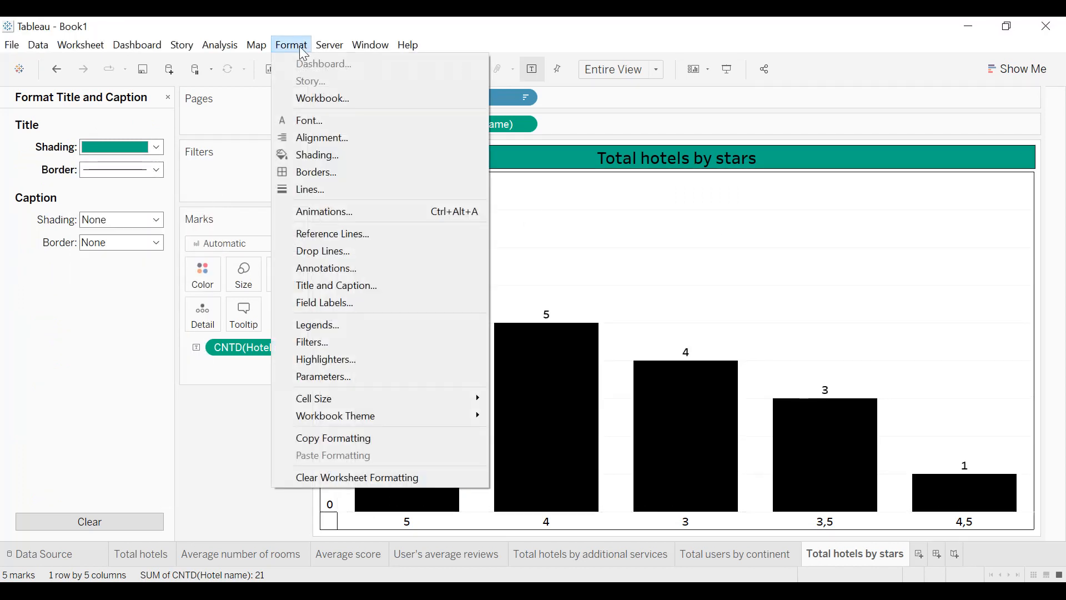
left_click(324, 157)
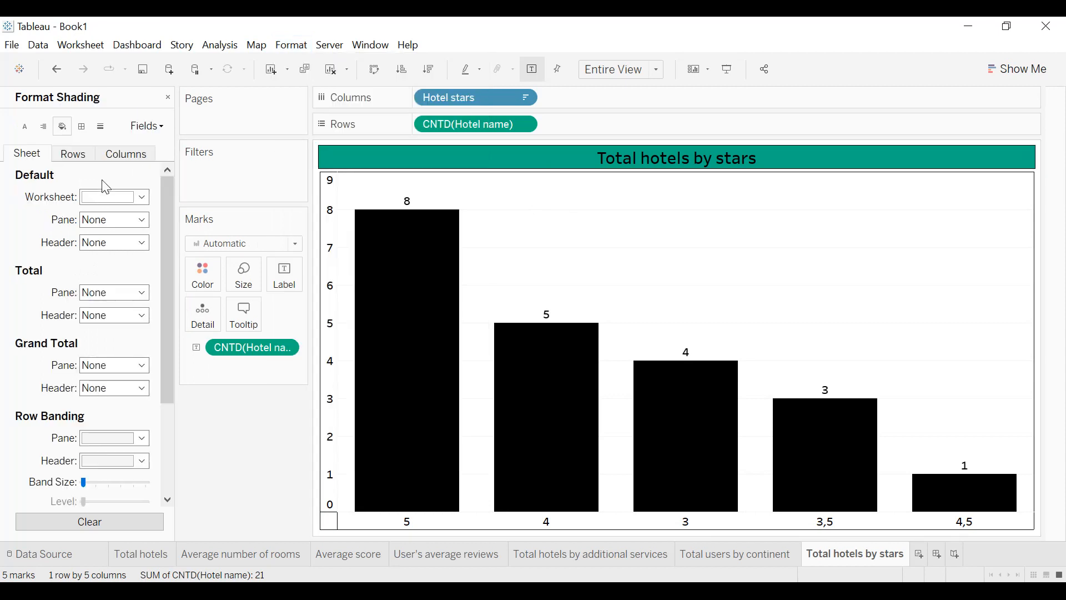
left_click(108, 197)
left_click(89, 312)
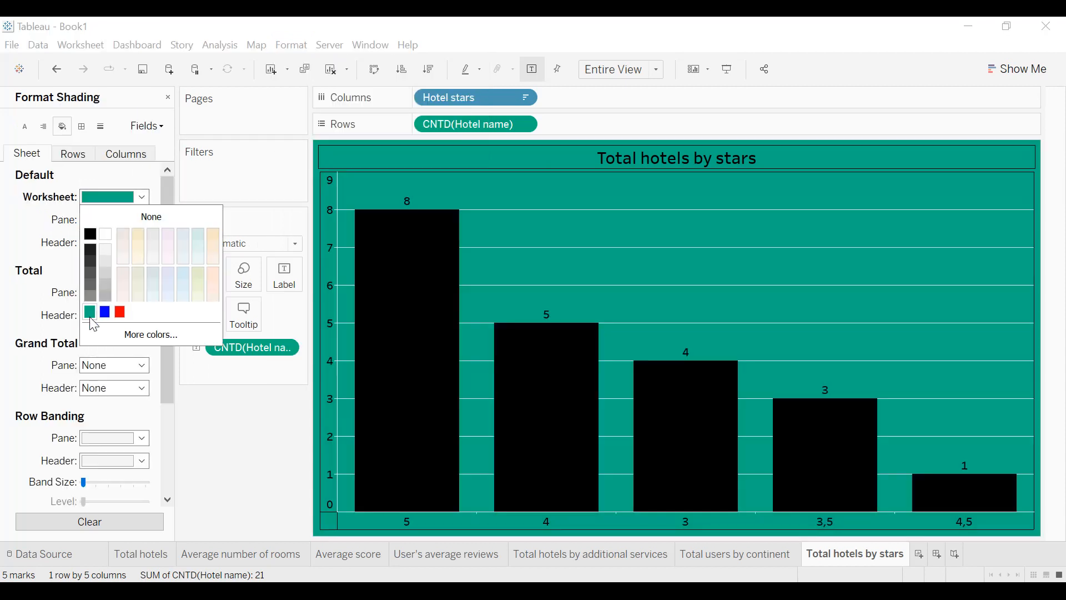
- Remove the horizontal grid lines from the chart by setting the row grid lines to None
left_click(101, 129)
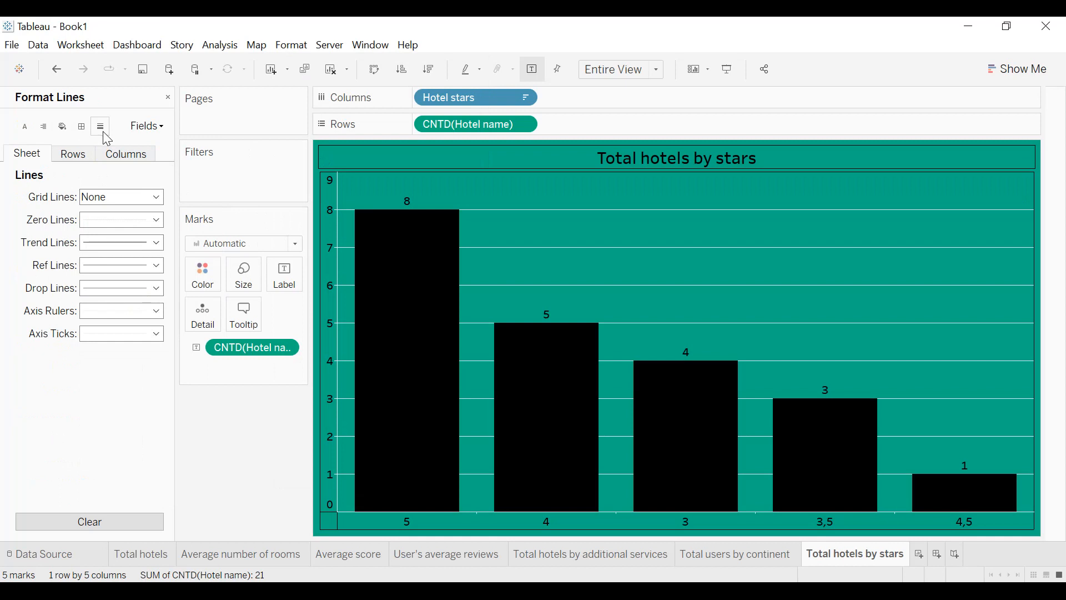
left_click(104, 202)
left_click(17, 199)
left_click(88, 158)
left_click(111, 198)
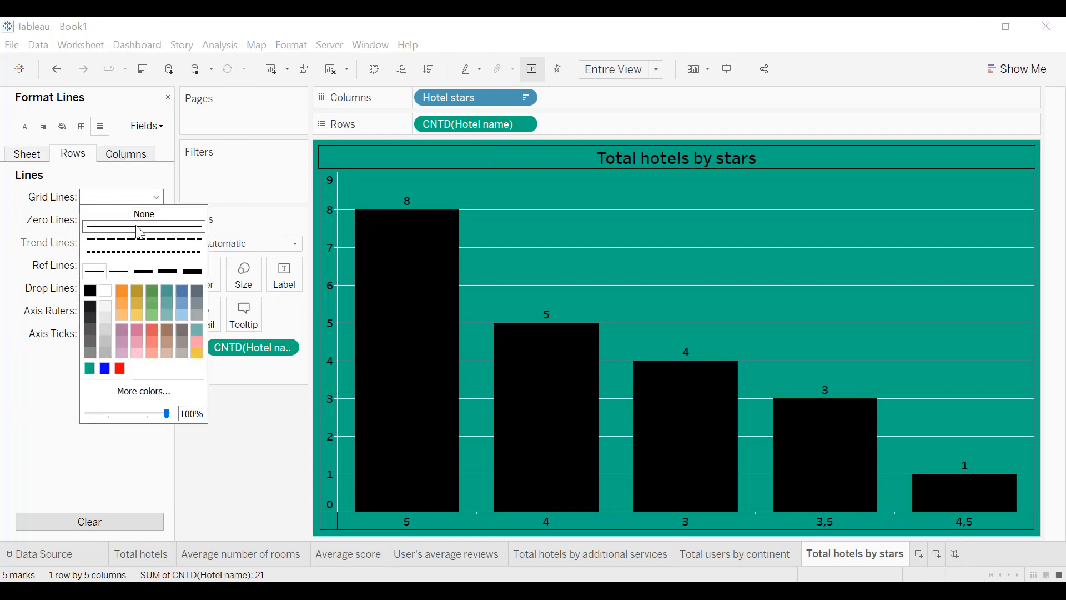
left_click(19, 216)
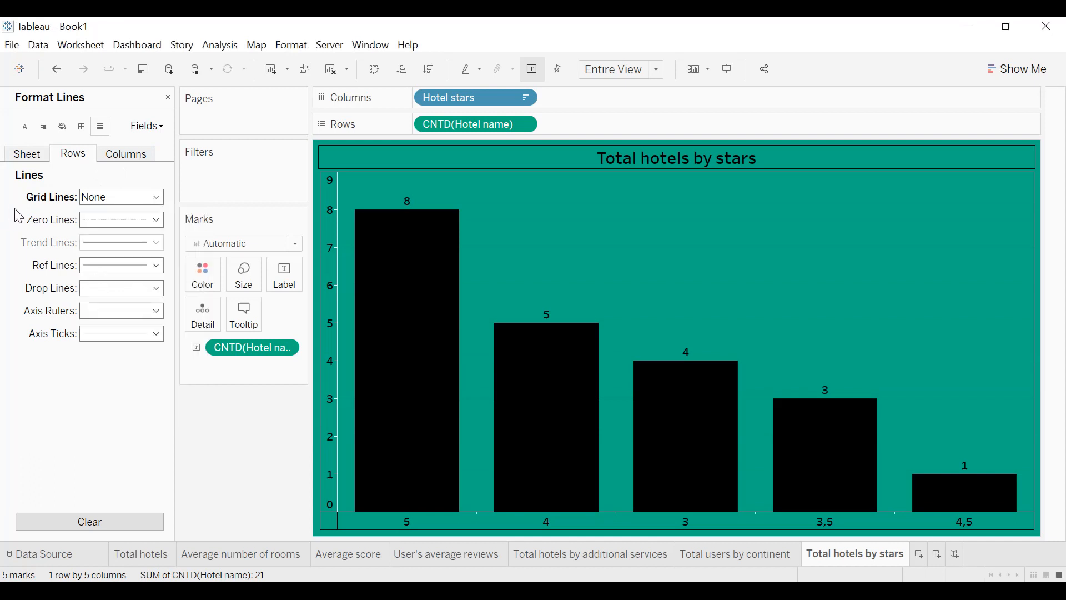
- Color the axis rulers and axis ticks black for the whole sheet
left_click(27, 157)
left_click(111, 311)
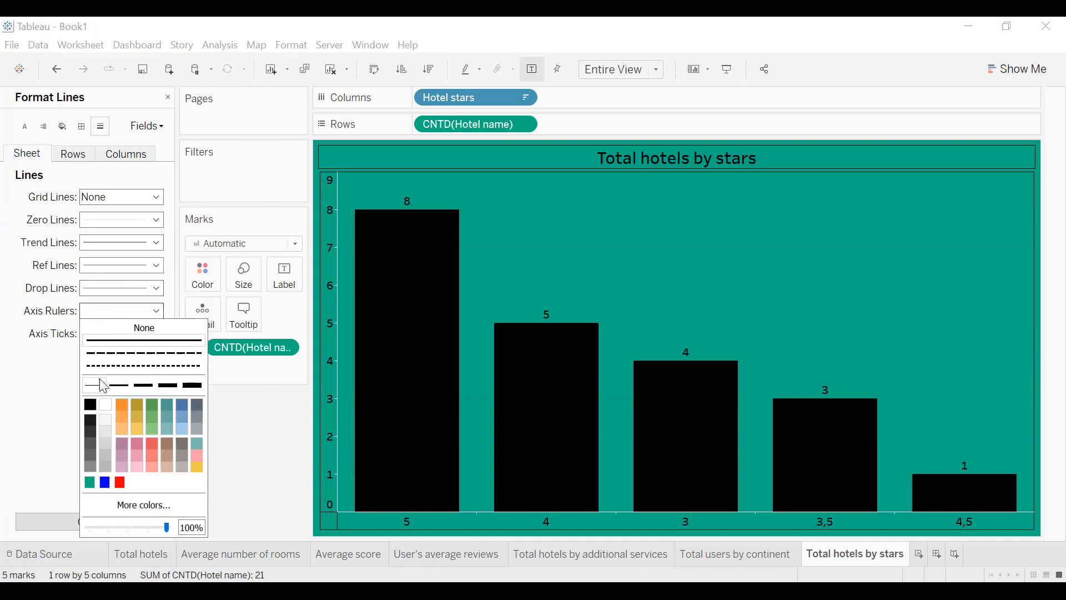
left_click(90, 404)
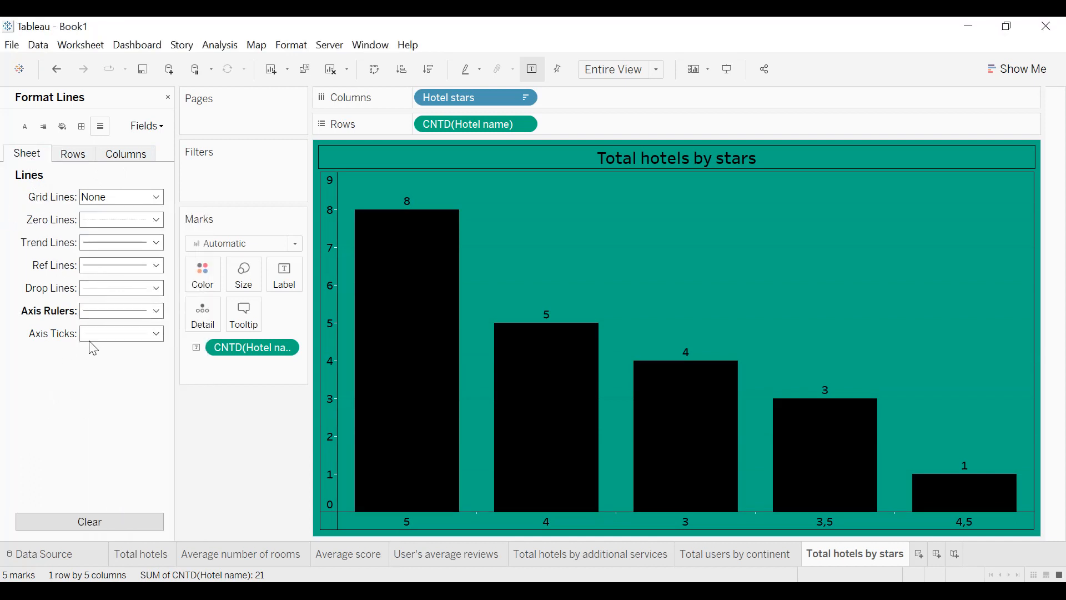
left_click(111, 334)
left_click(90, 370)
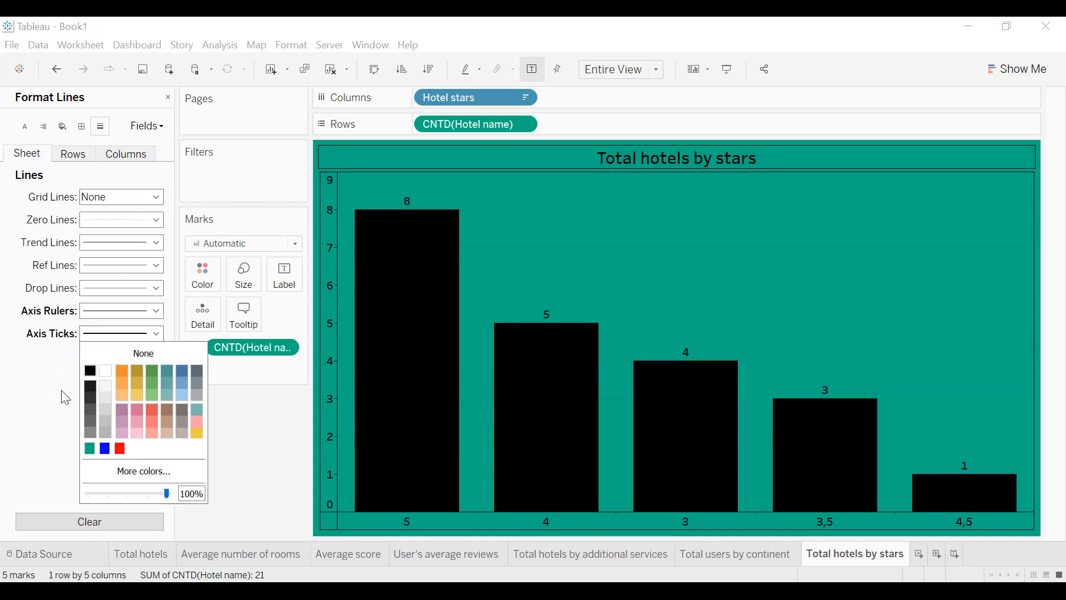
left_click(66, 397)
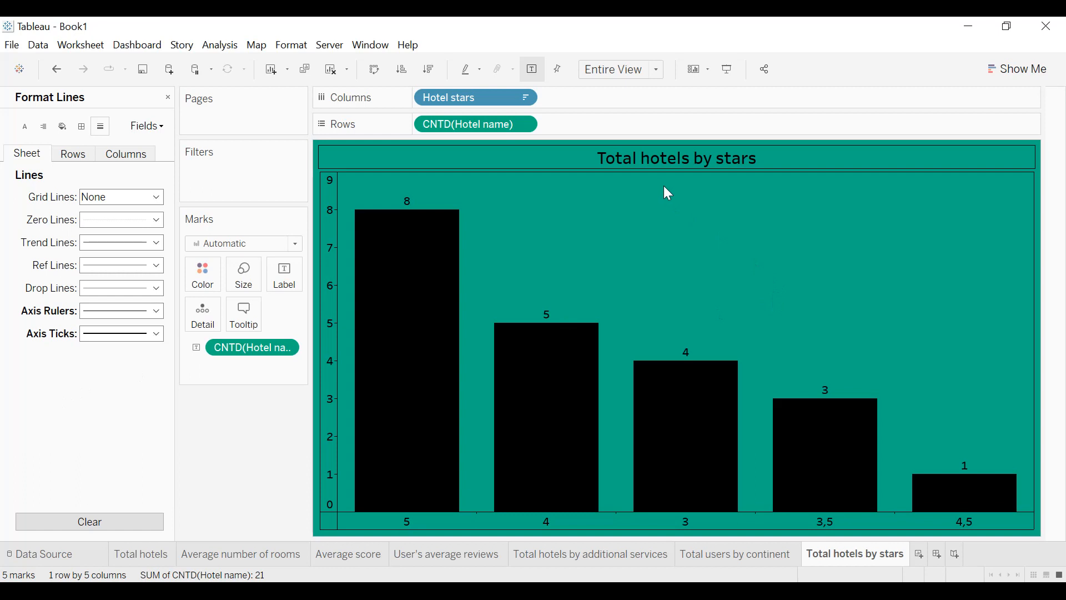
- Create a new worksheet and name it "Users by period of stay"
left_click(923, 557)
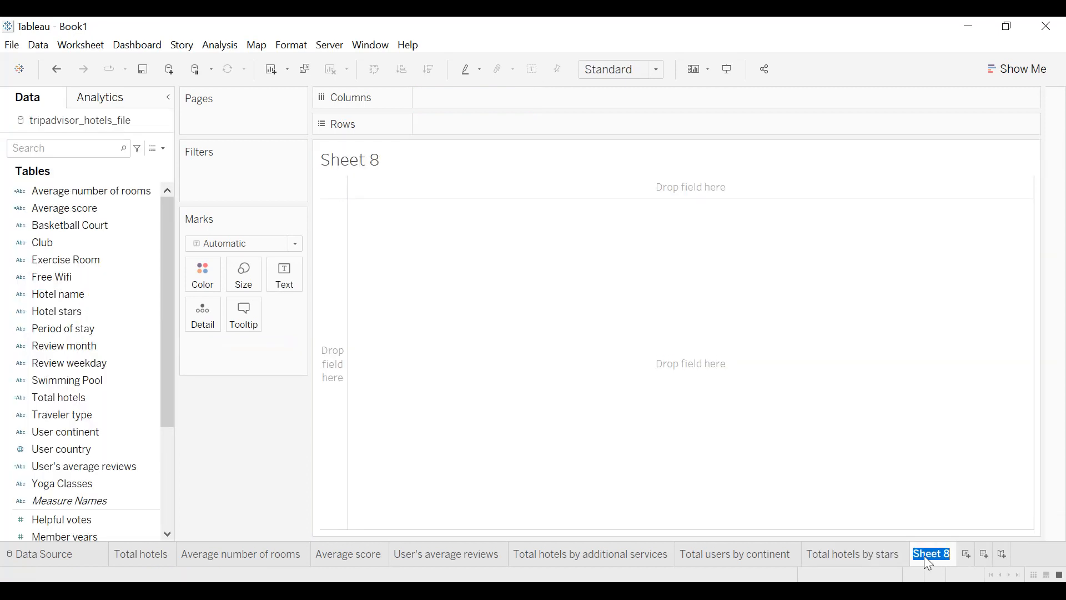
left_click(925, 557)
type("Users by")
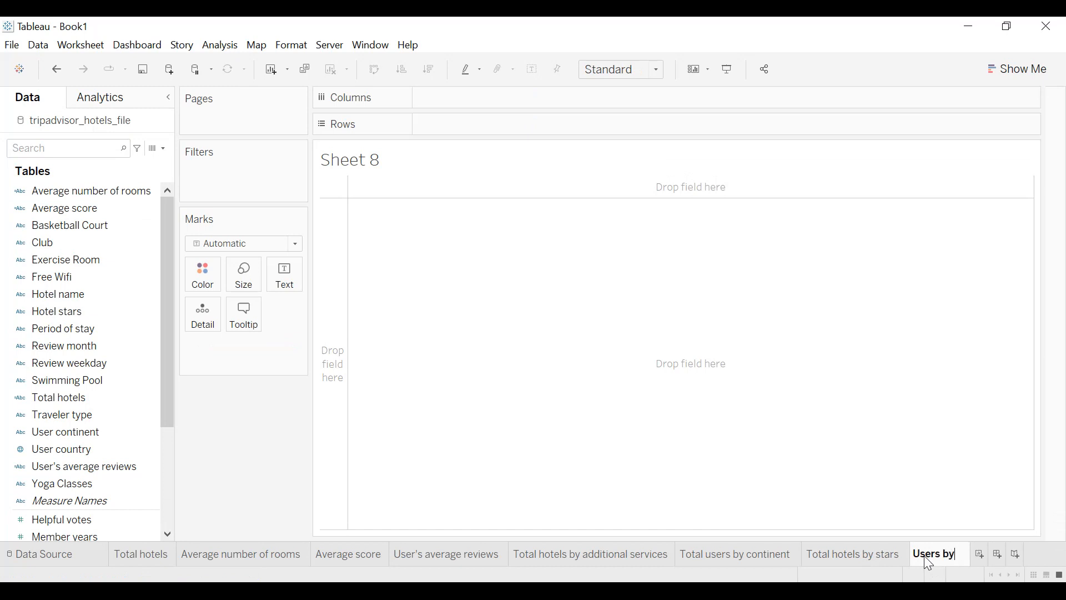
type(" period")
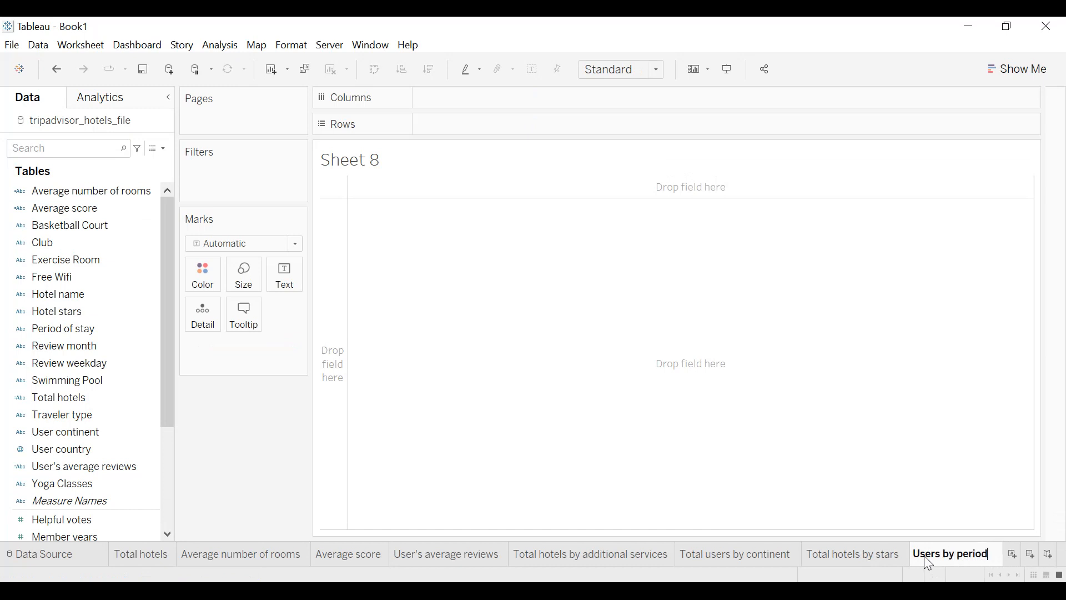
type(" of stay")
key("Return")
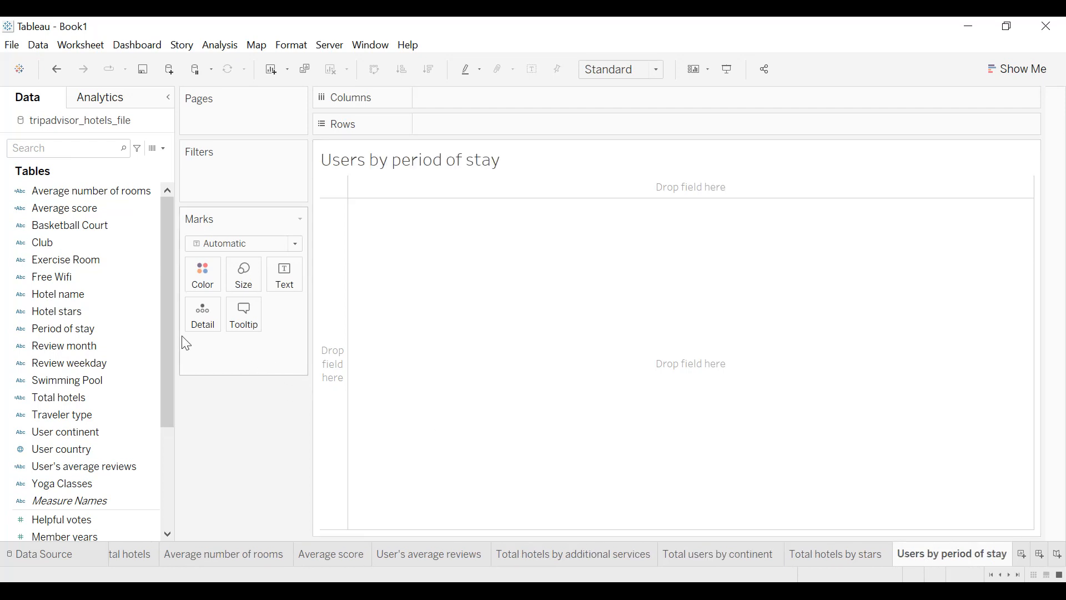
- Place Period of stay on the rows and on the text mark, and aggregate the text mark as a count
scroll(105, 287, "down", 2)
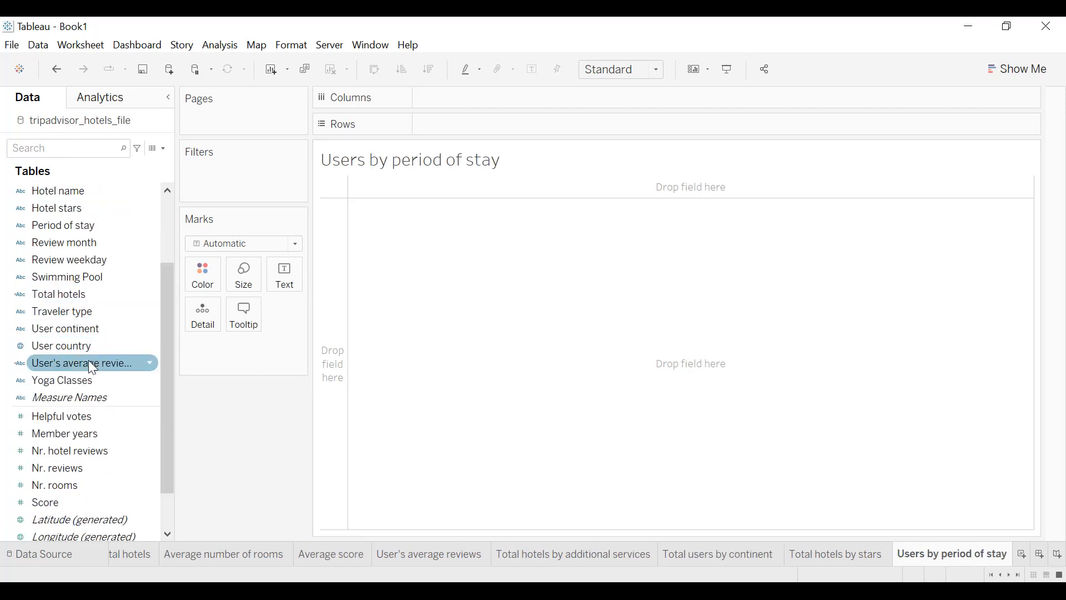
left_click_drag(61, 226, 294, 284)
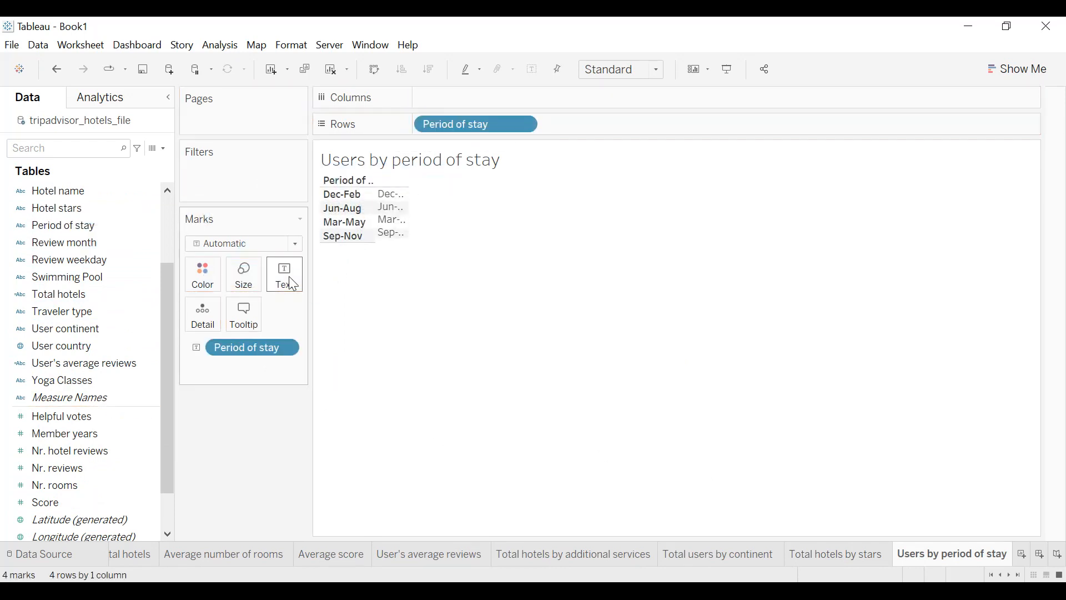
right_click(285, 346)
mouse_move(286, 560)
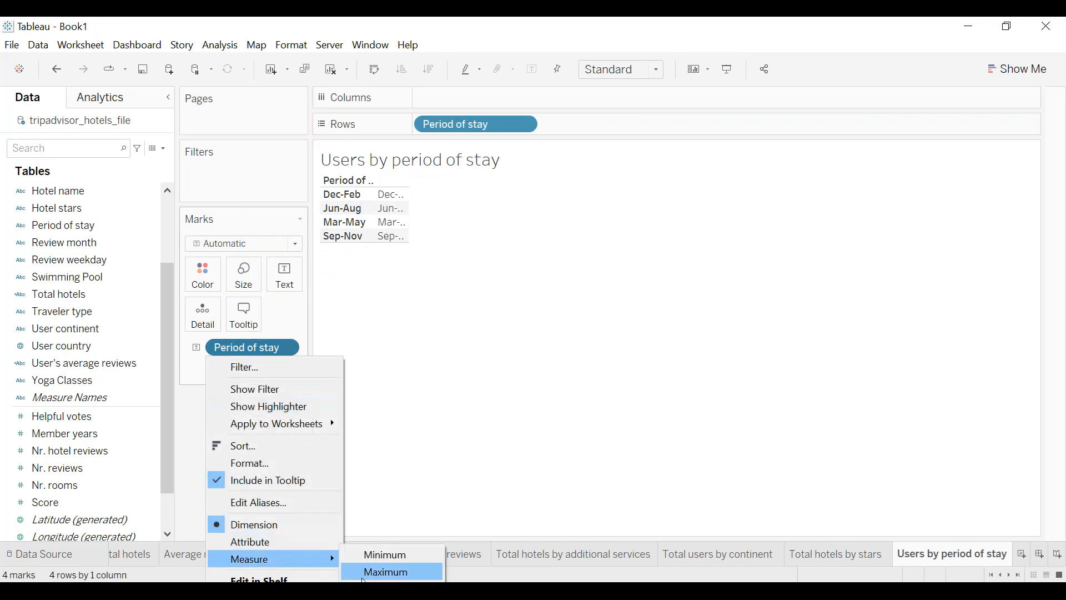
left_click(372, 570)
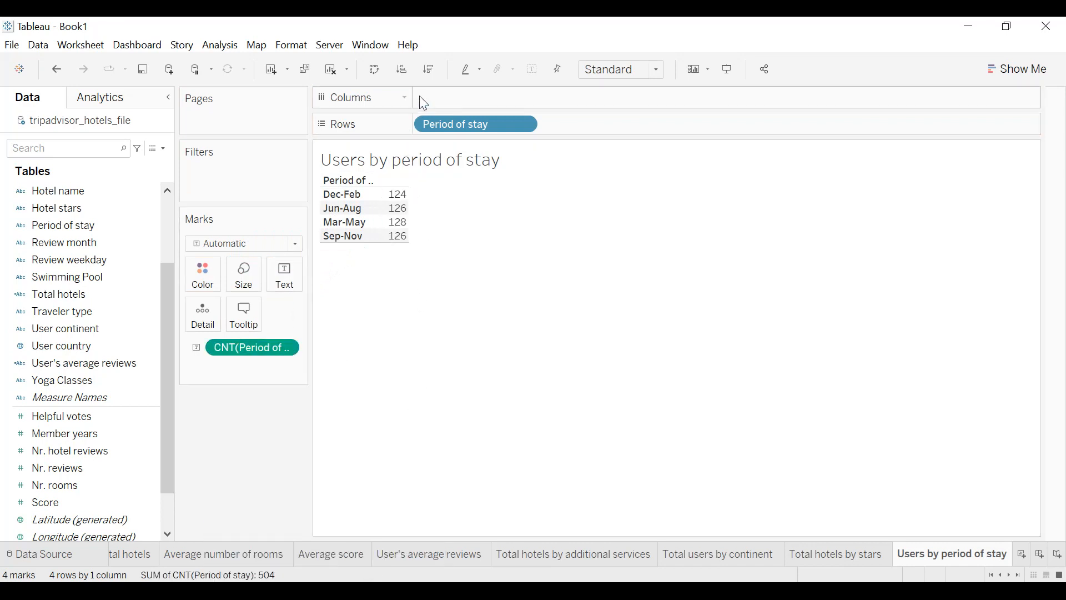
- Sort the periods of stay in descending order of count and hide the row field label
left_click(430, 71)
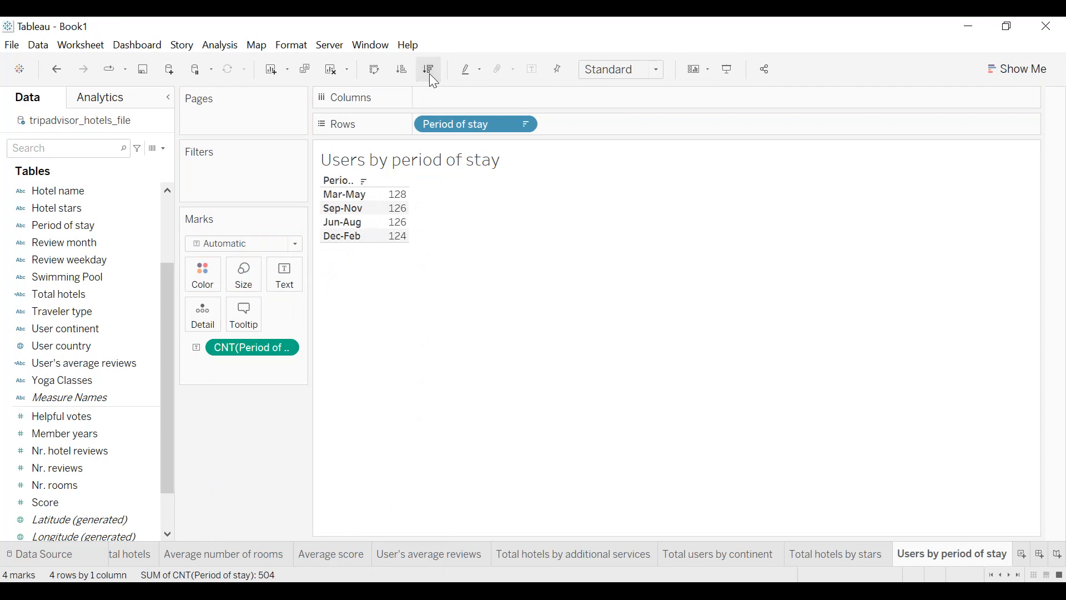
right_click(345, 180)
left_click(410, 339)
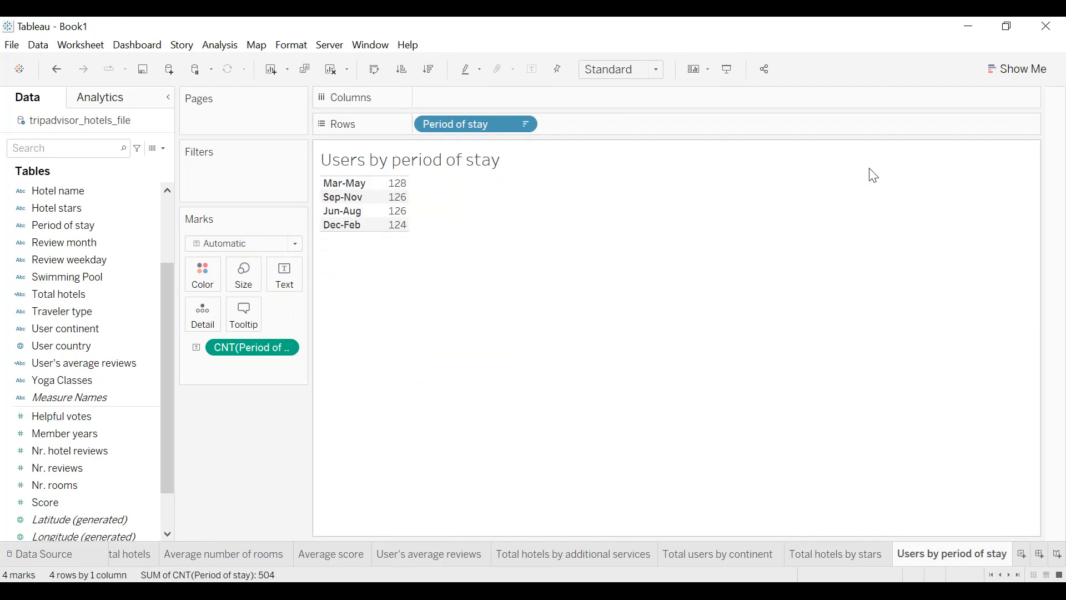
- Convert the period of stay table into a packed bubbles chart
left_click(1009, 77)
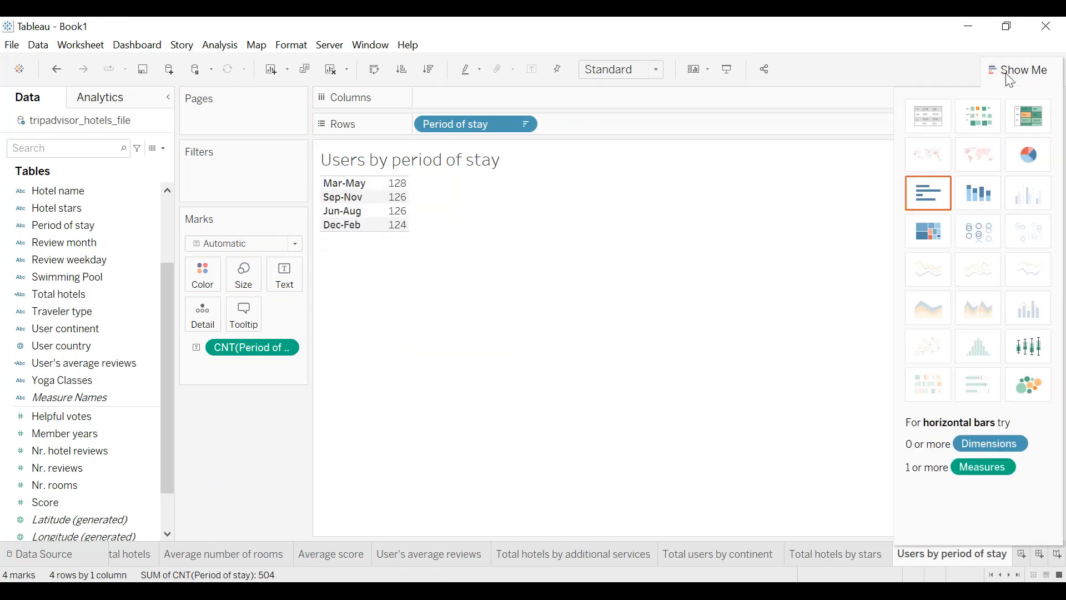
left_click(1033, 393)
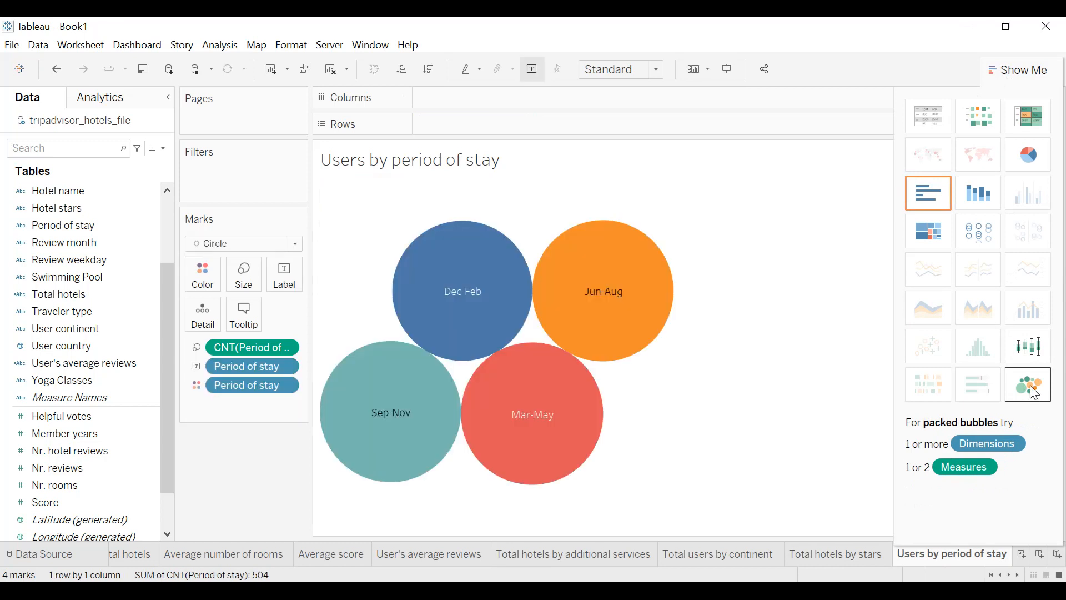
left_click(251, 242)
left_click(359, 255)
- Assign the Gray color palette to the Period of stay bubbles and apply it
left_click(202, 274)
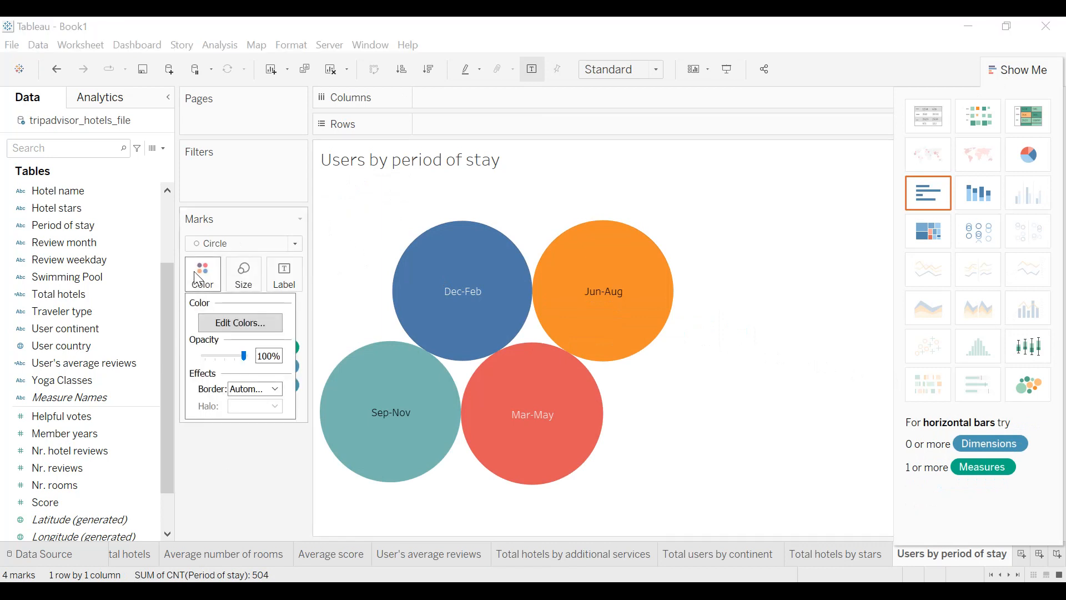
left_click(240, 322)
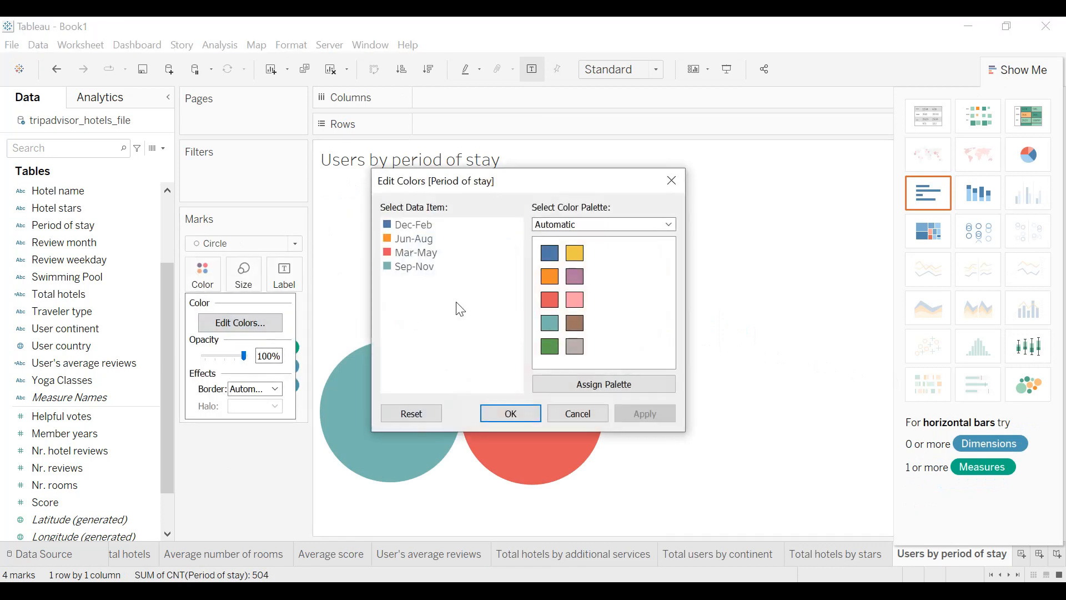
left_click(609, 225)
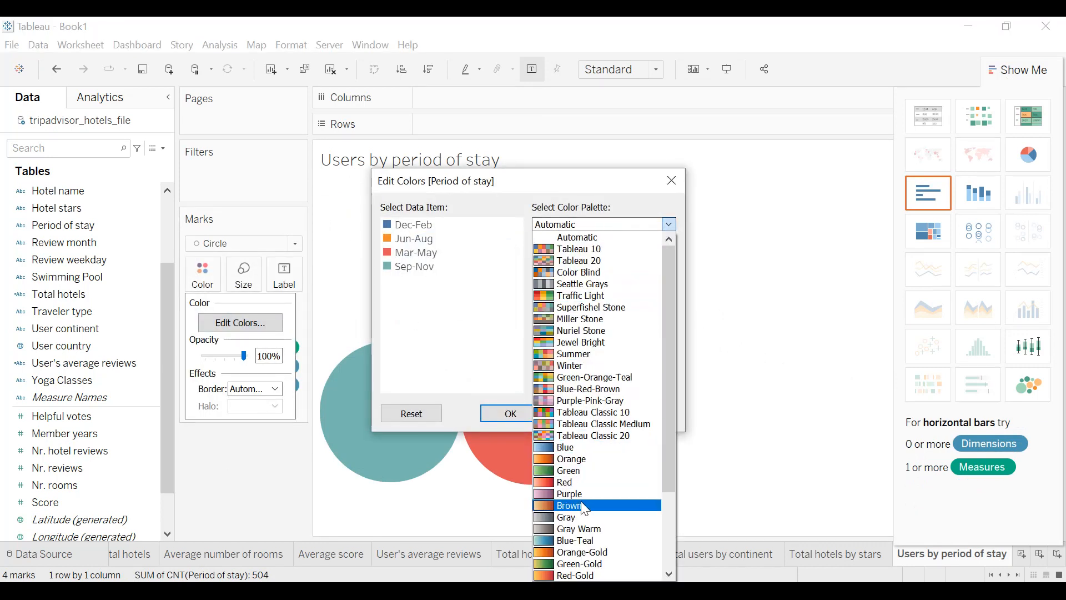
left_click(582, 517)
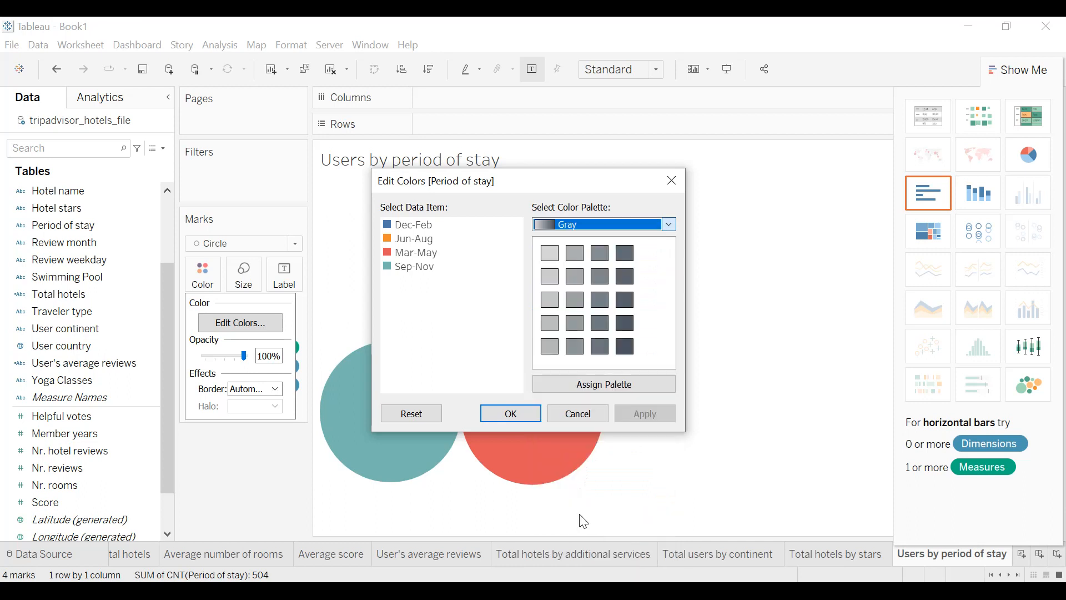
left_click(634, 391)
left_click(643, 415)
left_click(502, 415)
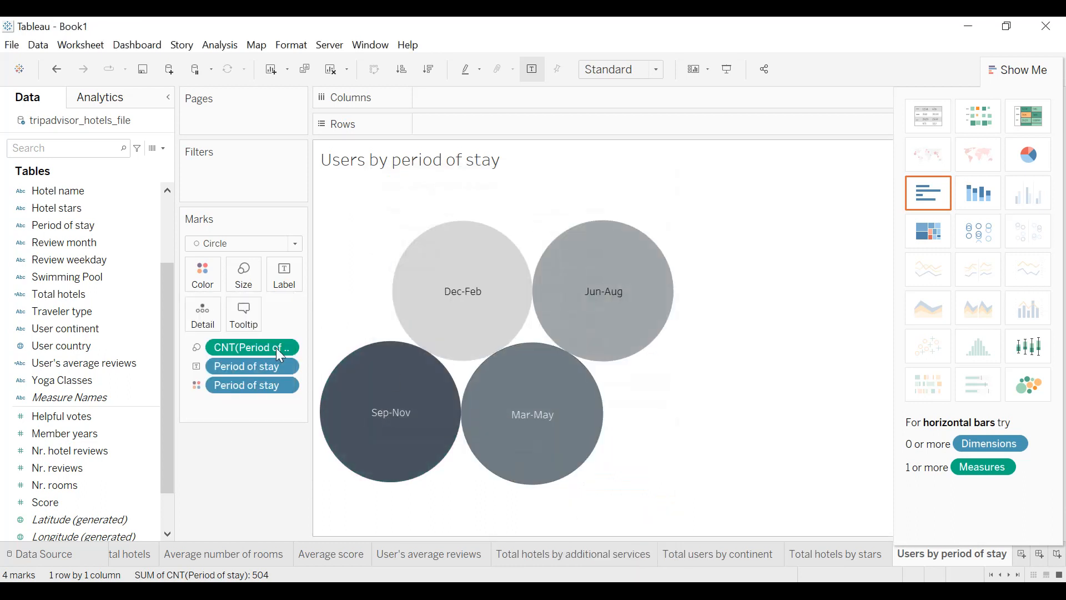
- Lower the opacity of the period of stay bubbles and add the Period of stay count to their labels
left_click(202, 274)
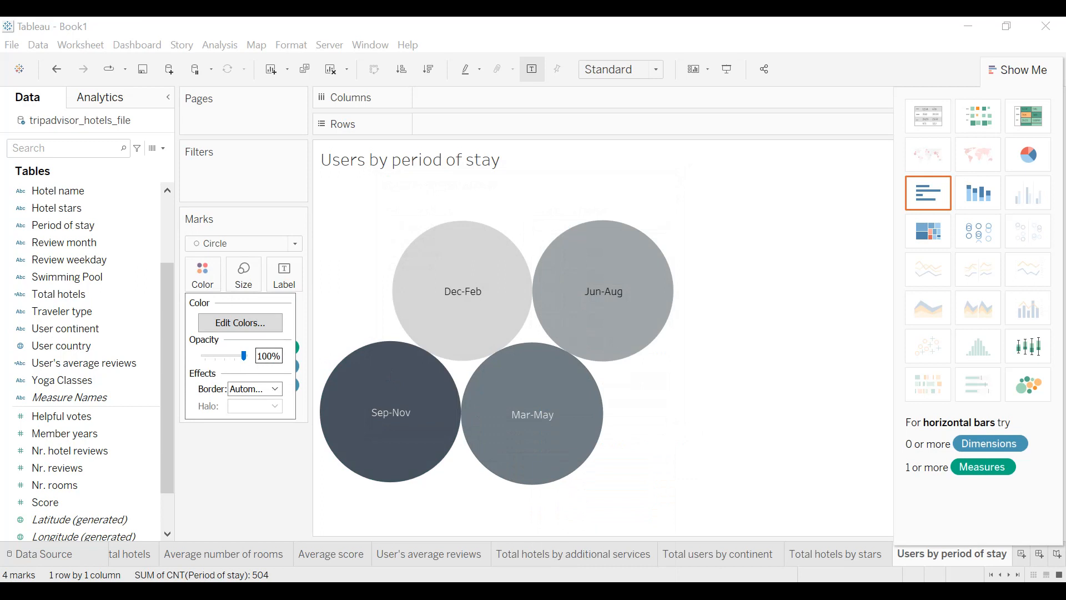
left_click(254, 437)
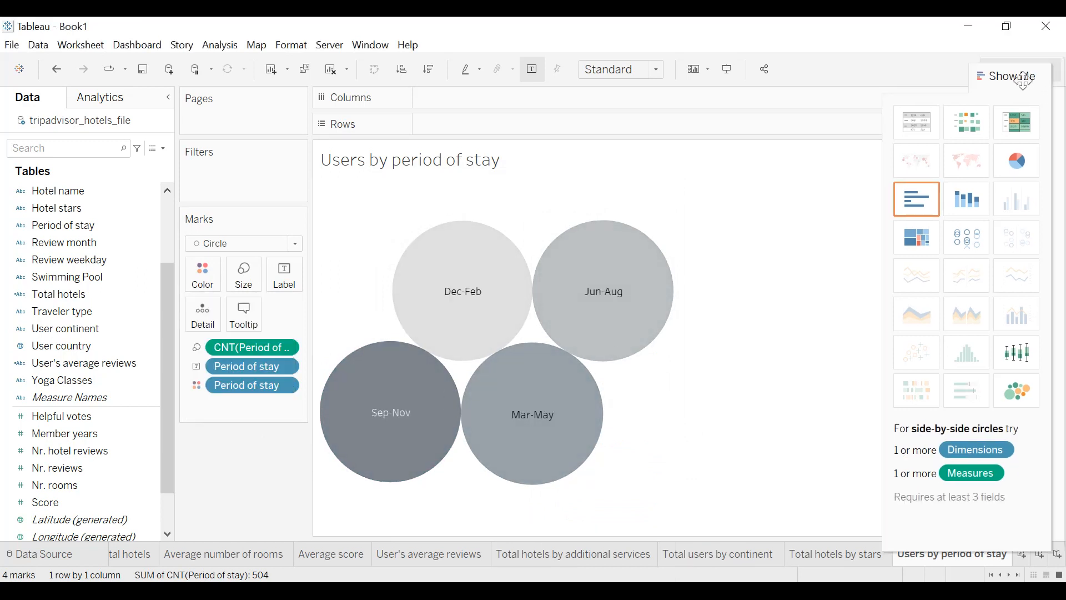
left_click(1032, 78)
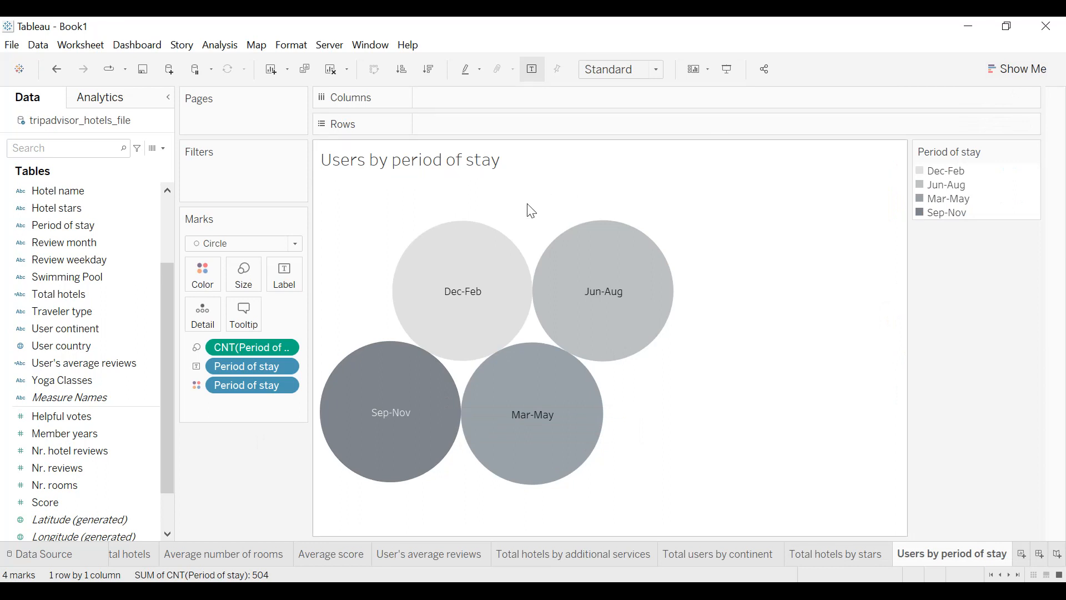
left_click_drag(238, 347, 278, 284)
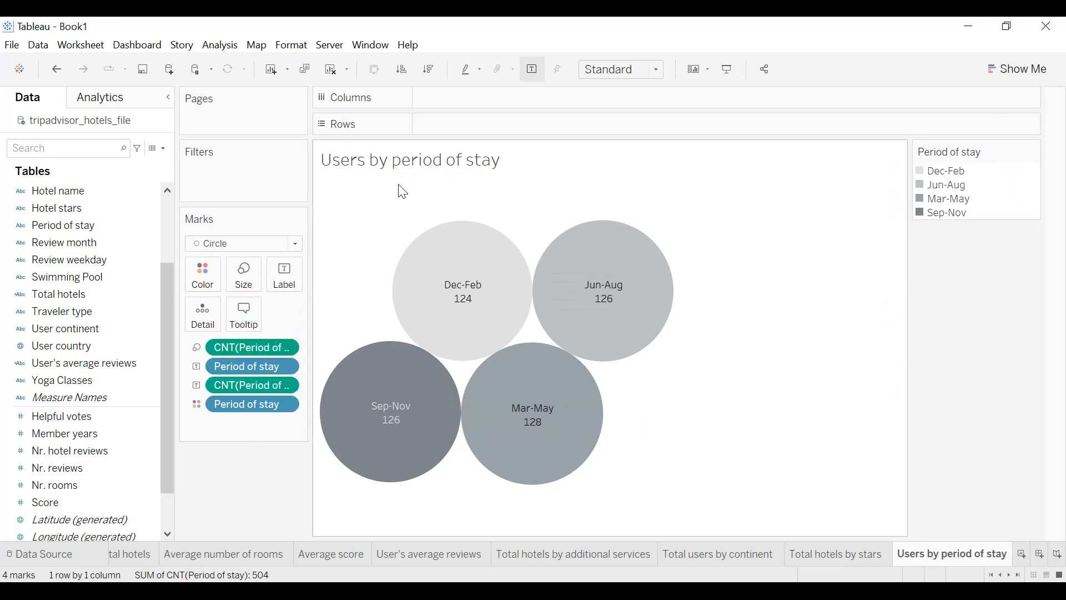
- Format the sheet title "Users by period of stay" as centered, black and bold, and apply it
double_click(418, 158)
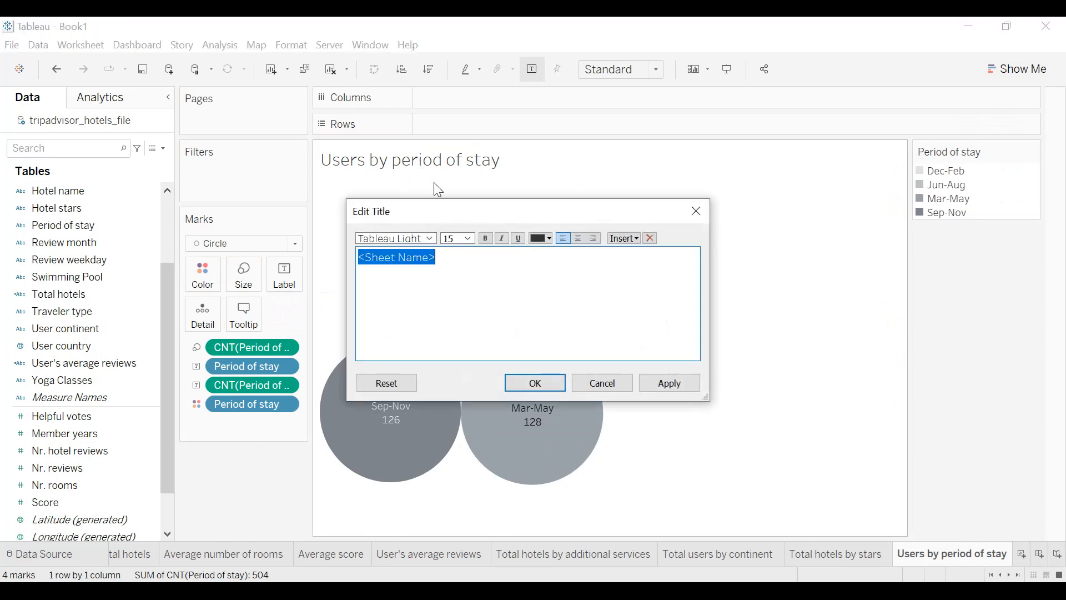
left_click(578, 238)
left_click(548, 238)
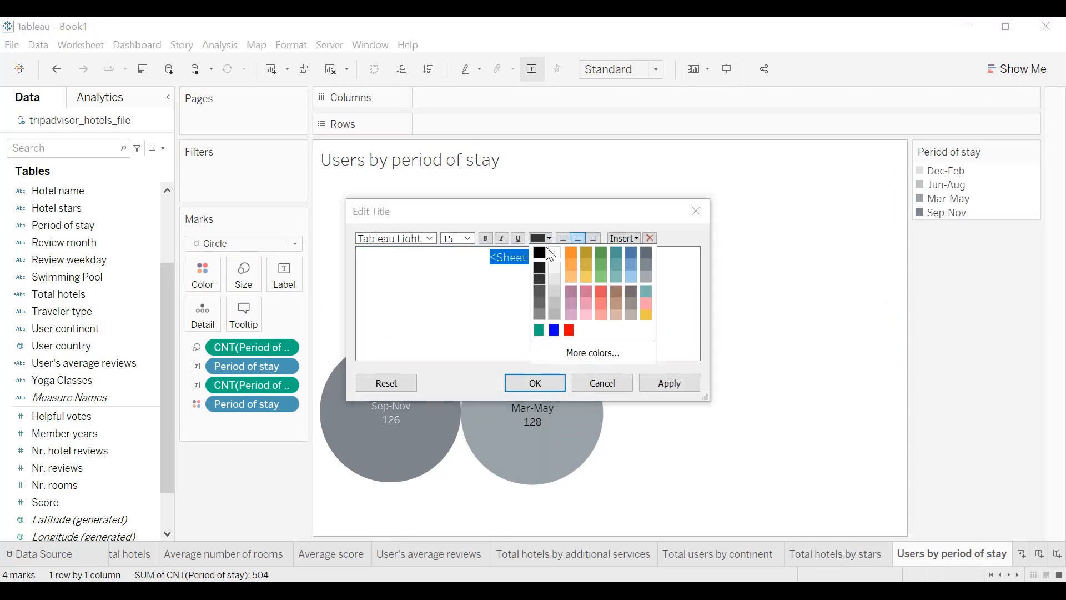
left_click(541, 252)
left_click(485, 239)
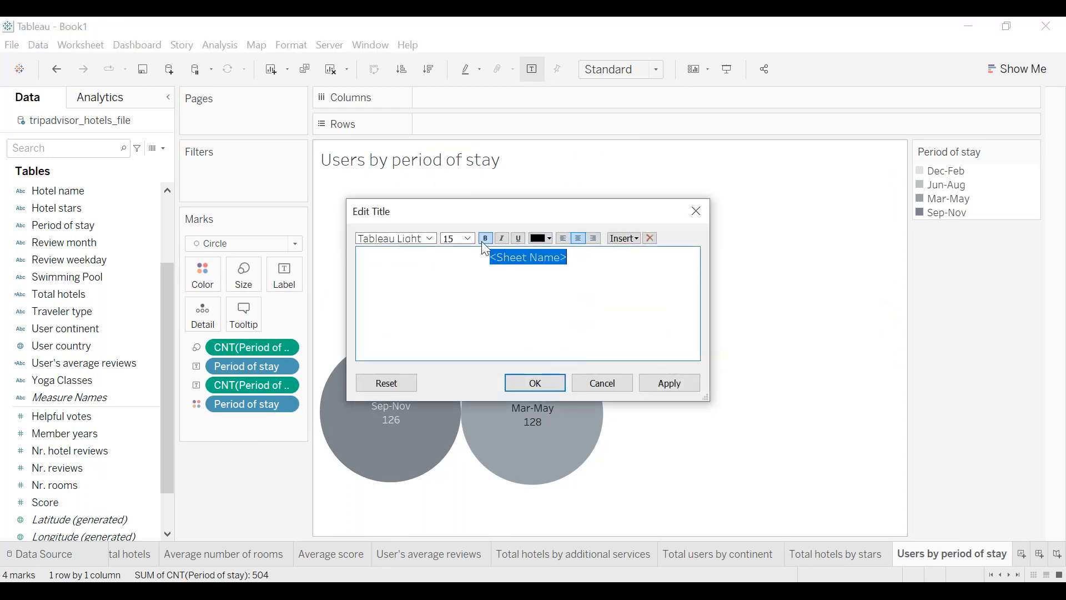
left_click(670, 388)
left_click(535, 384)
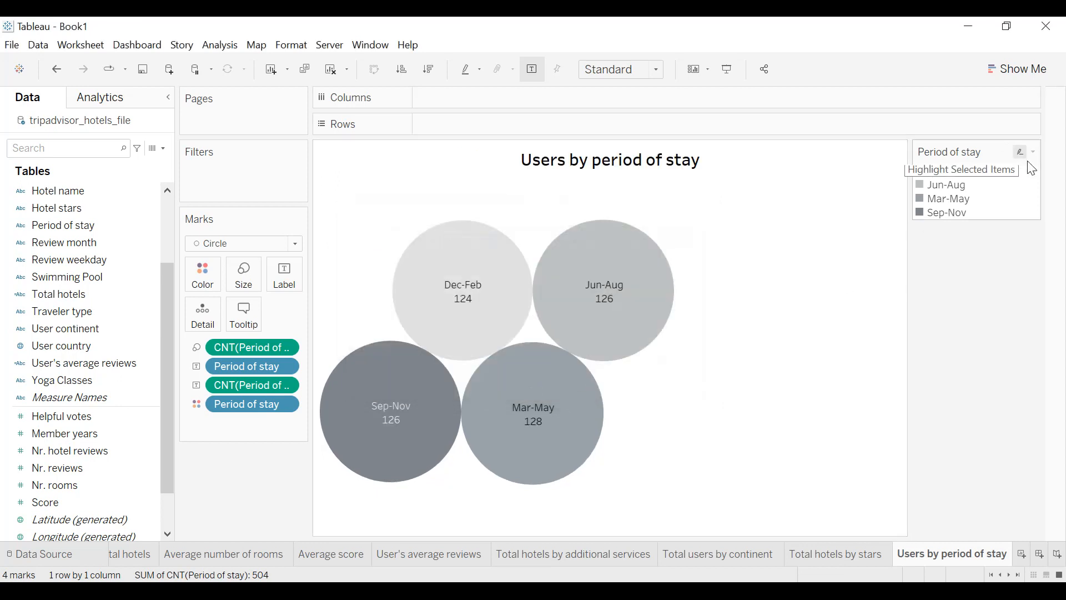
- Hide the Period of stay color legend and fit the bubble chart to Entire View
left_click(1037, 155)
left_click(961, 283)
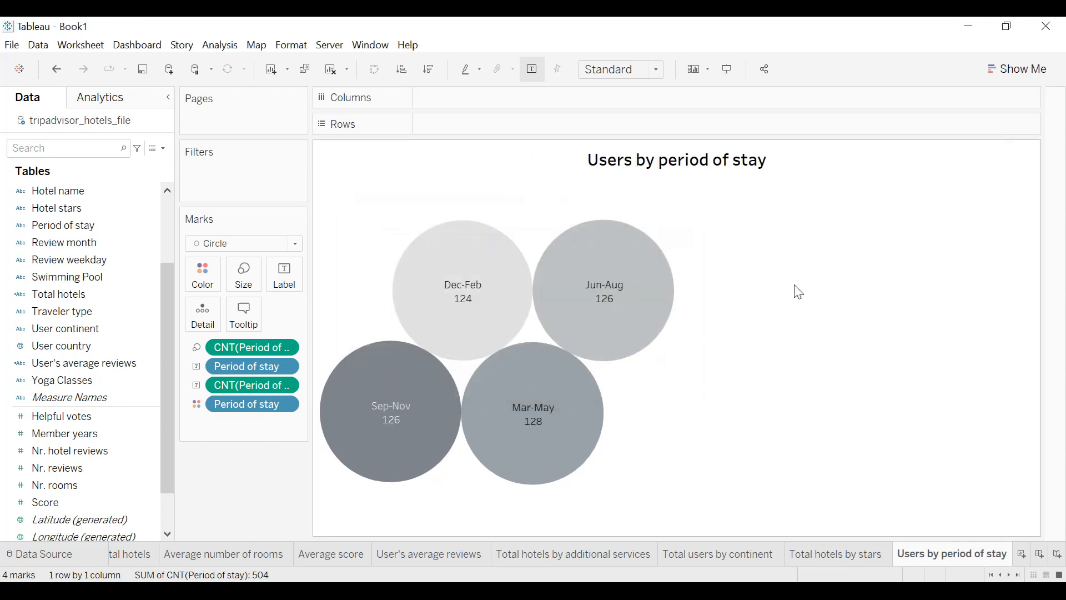
left_click(628, 70)
left_click(616, 132)
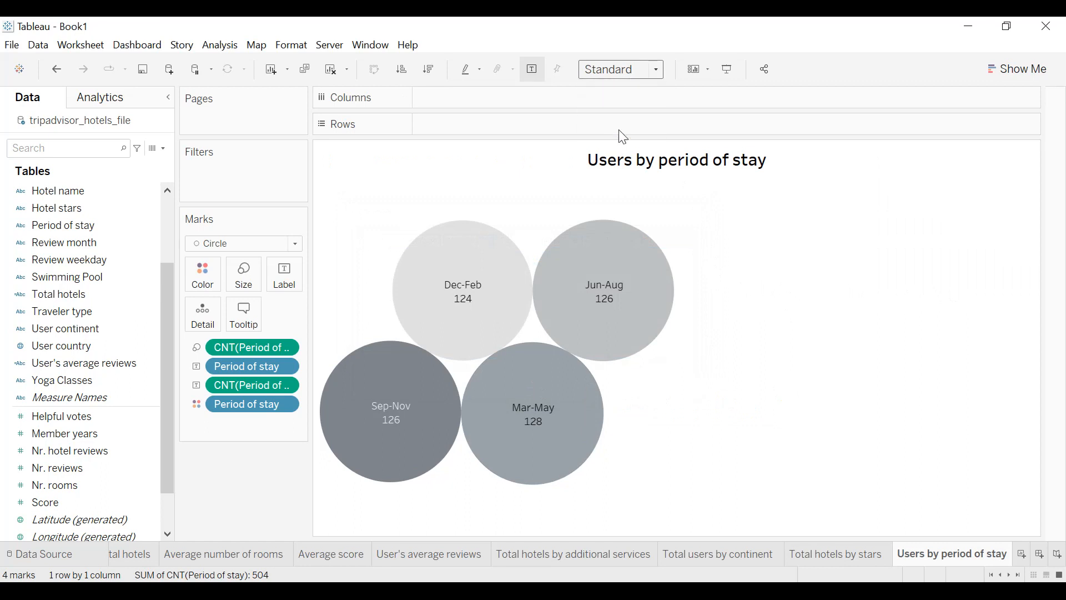
- Set the default worksheet font of the bubble chart to bold, size 10
right_click(465, 247)
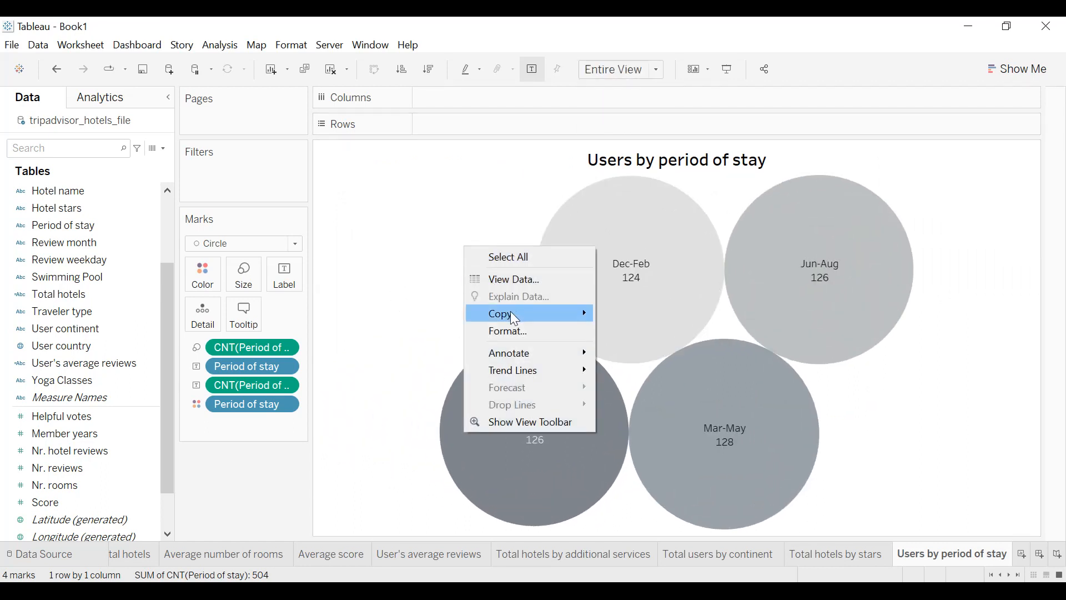
left_click(516, 332)
left_click(123, 218)
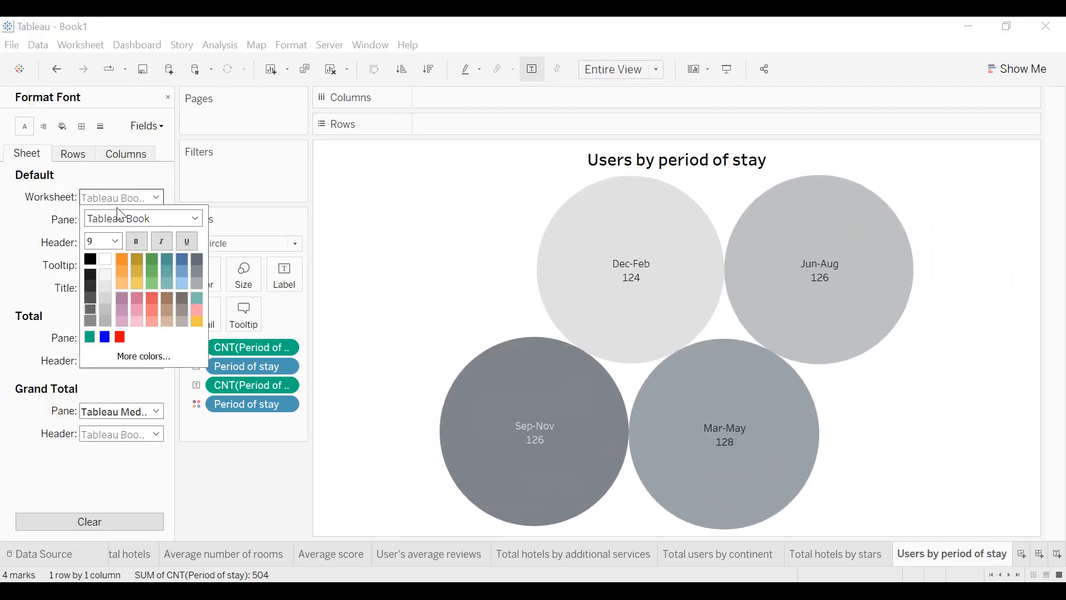
left_click(134, 241)
left_click(115, 241)
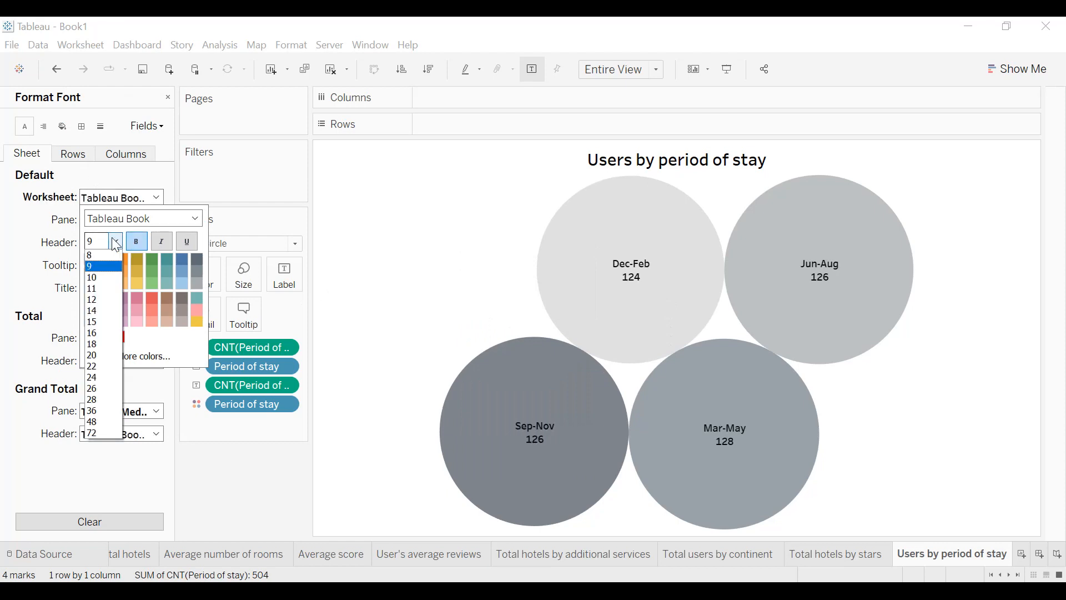
left_click(96, 278)
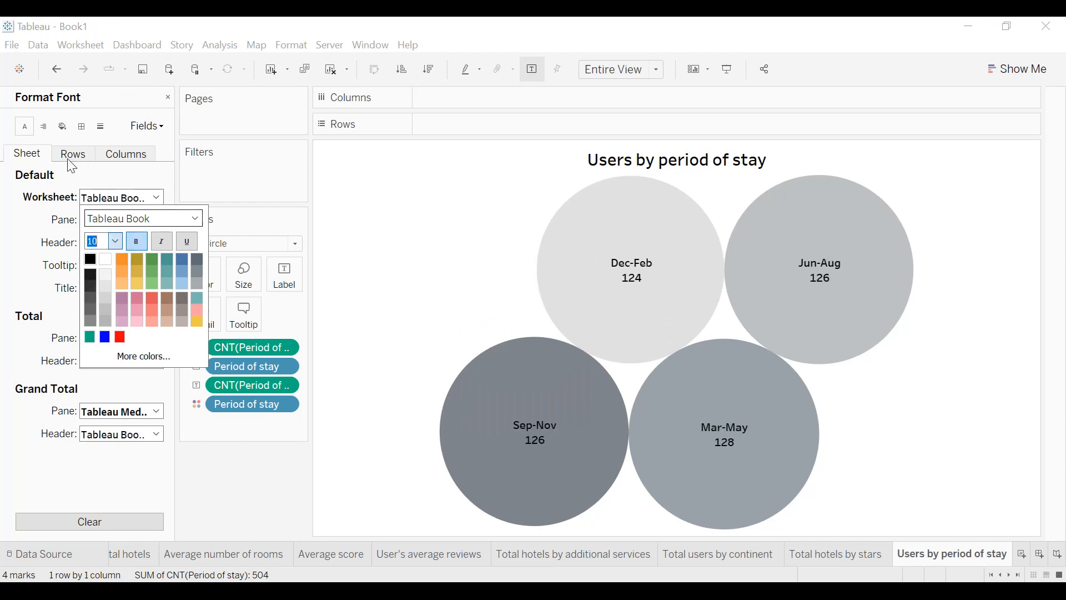
- Add a default cell border around the bubble chart using the thinnest solid line
left_click(81, 128)
left_click(115, 198)
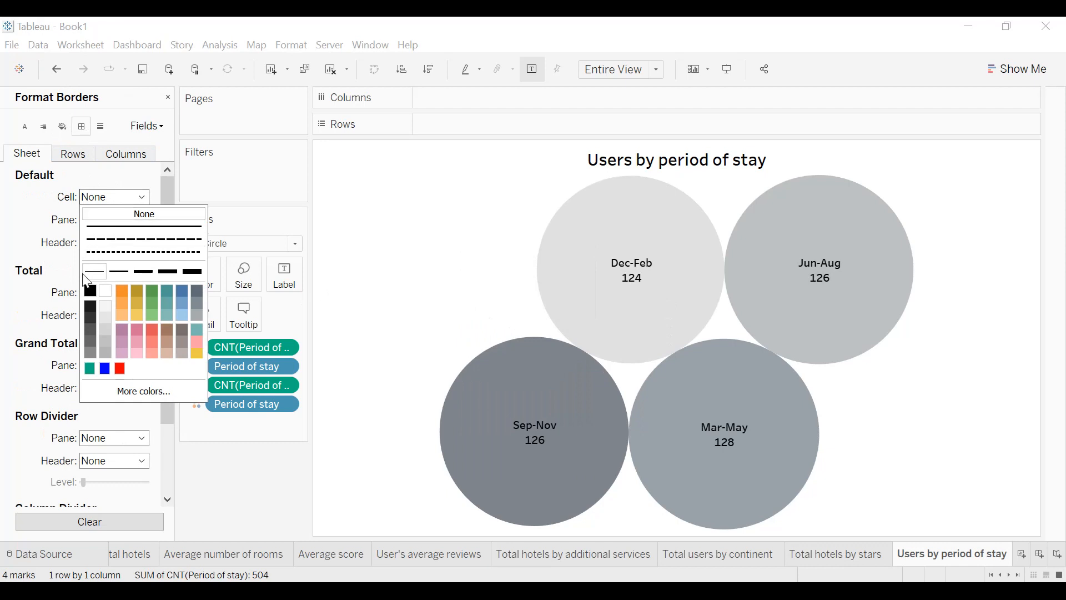
left_click(93, 272)
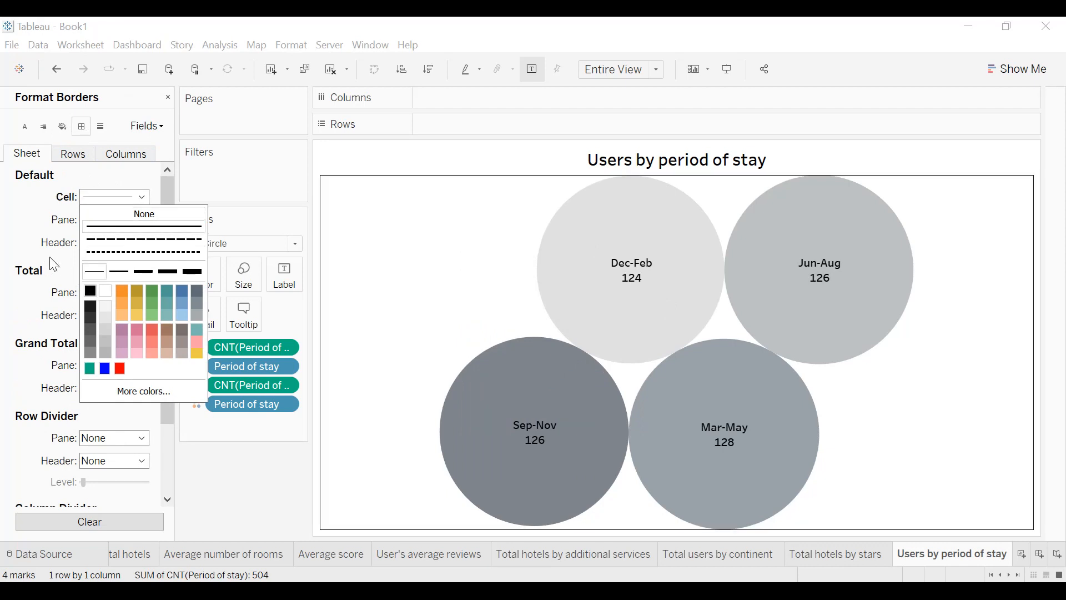
left_click(34, 243)
- Set the default worksheet shading of the bubble chart to the custom teal green color
left_click(63, 128)
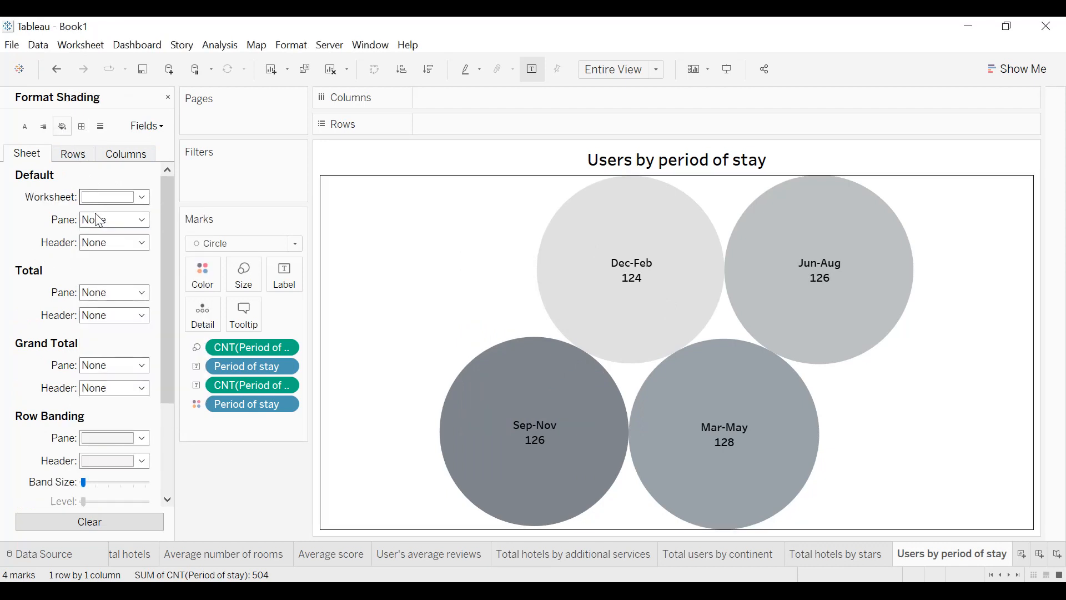
left_click(102, 198)
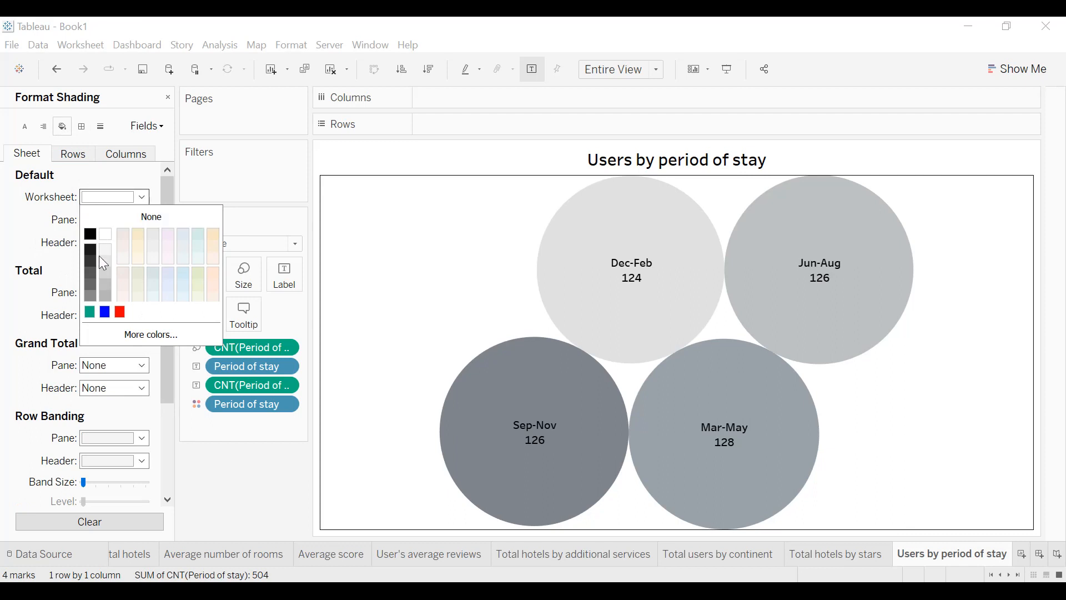
left_click(89, 311)
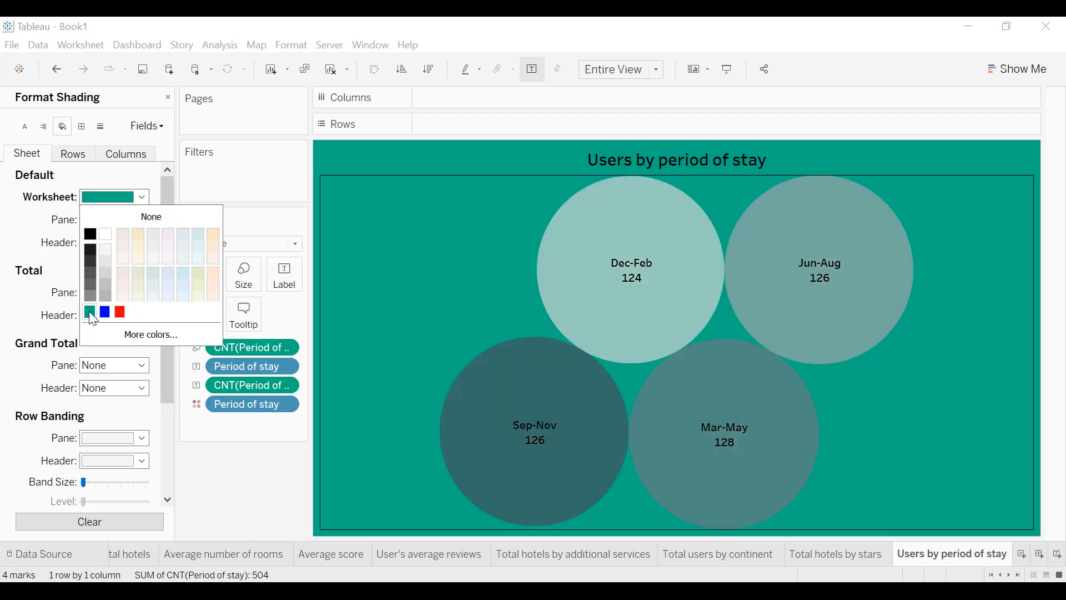
- Shade the sheet title with the same teal green and give it a thin black solid border
right_click(546, 153)
left_click(577, 218)
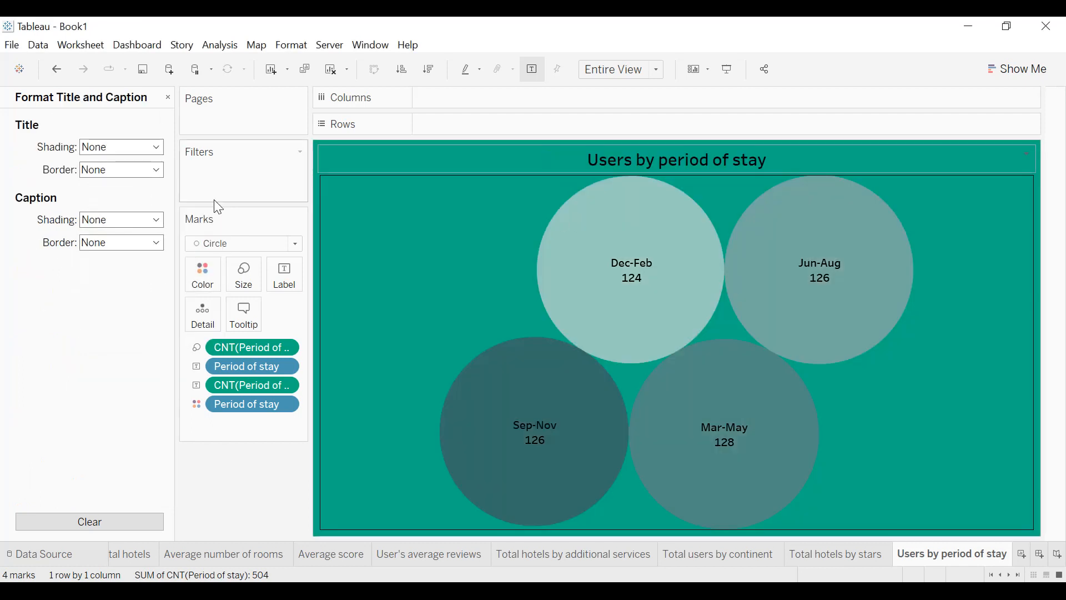
left_click(122, 147)
left_click(90, 262)
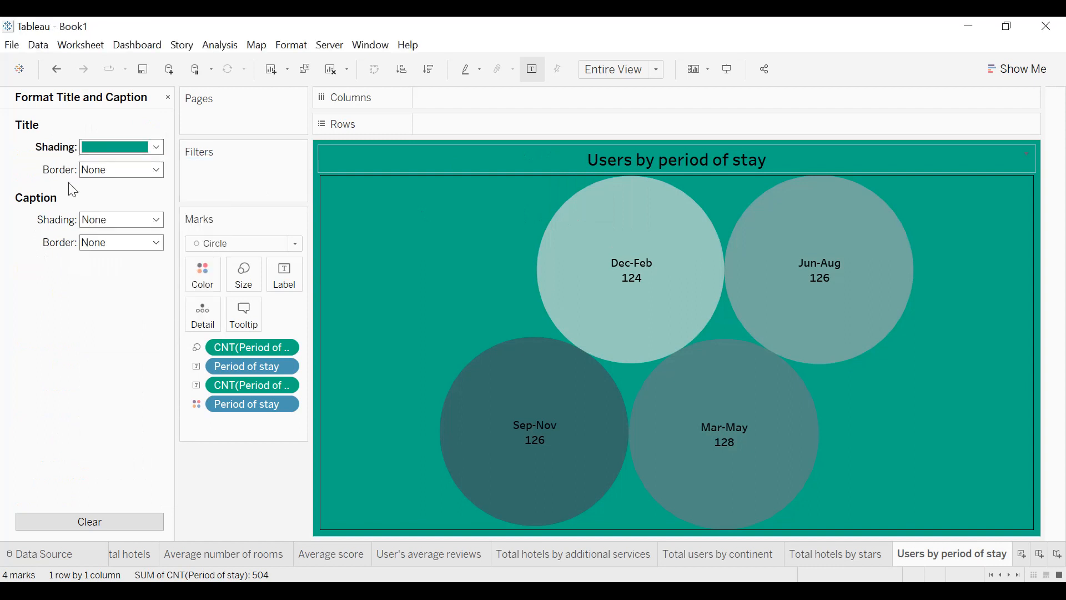
left_click(111, 170)
left_click(97, 253)
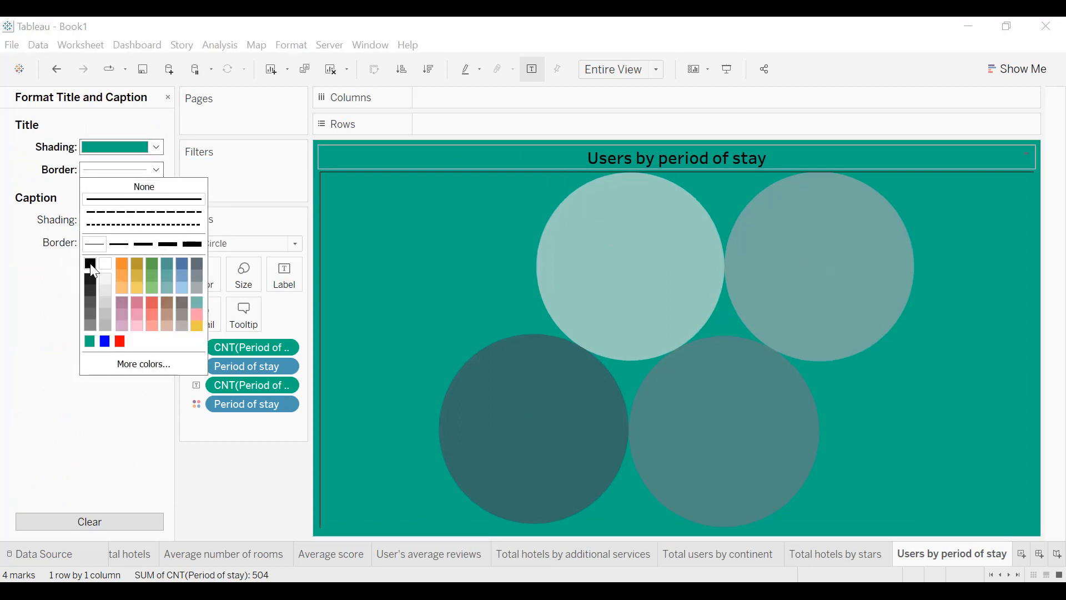
left_click(50, 271)
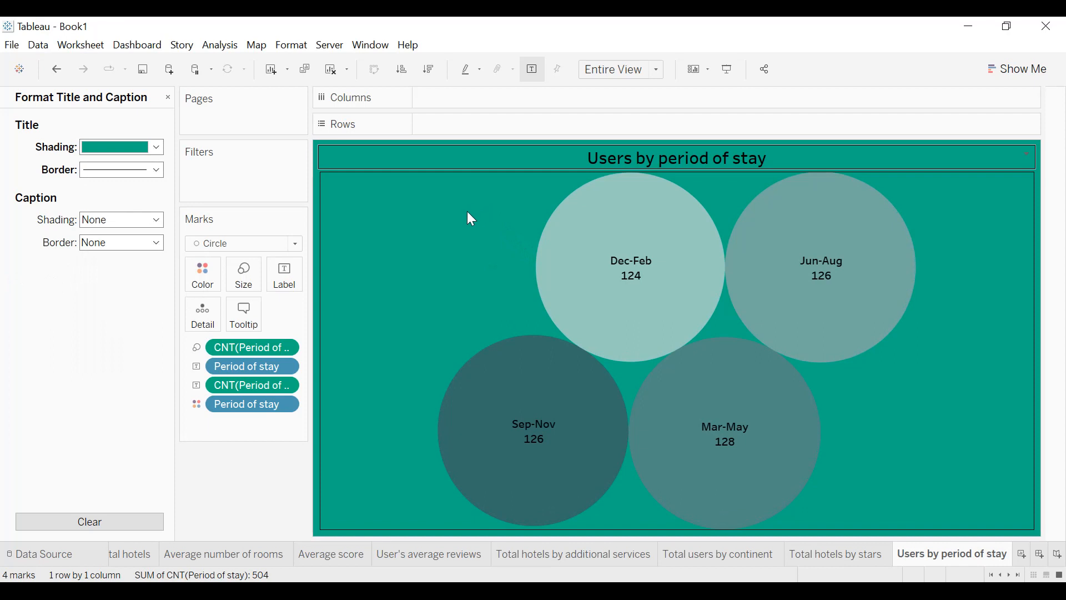
- Create a new worksheet and name it "Traveler type"
left_click(1026, 555)
type("Traveler")
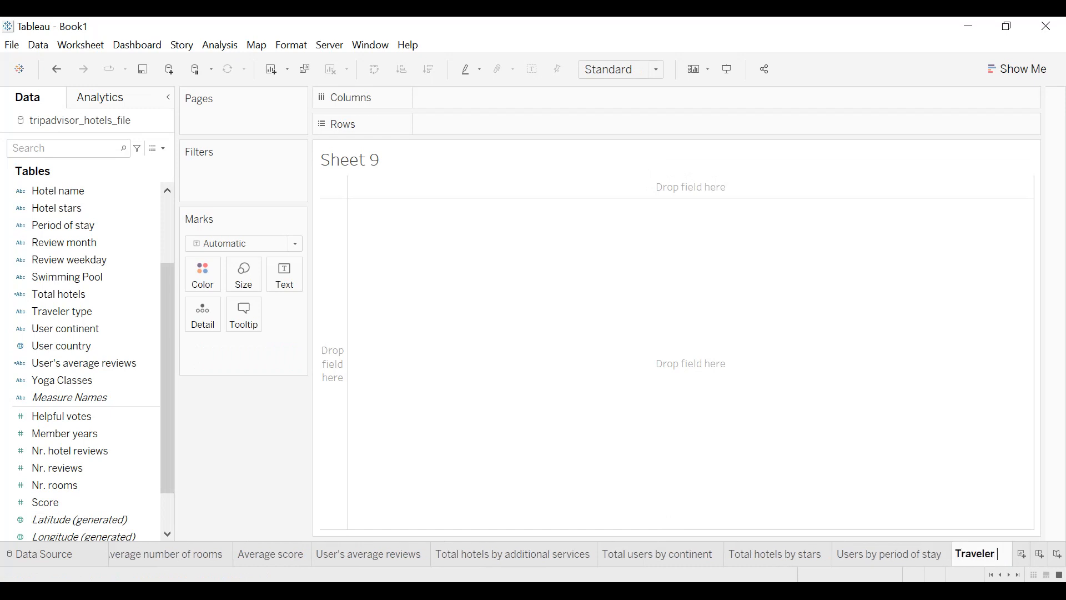
type(" type")
key("Return")
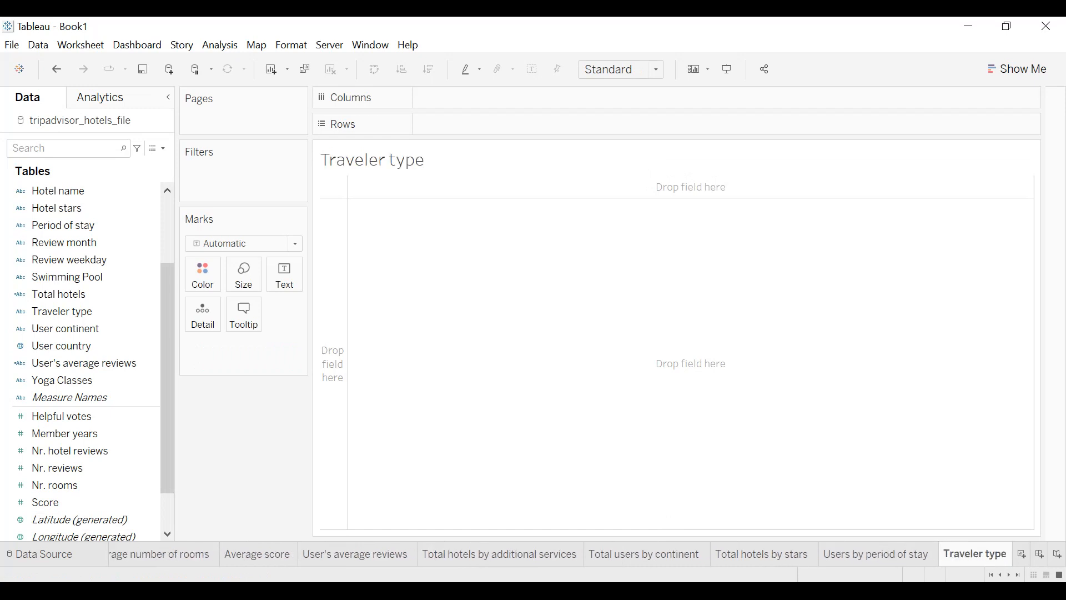
- Place Traveler type on the rows and on the text mark, and aggregate the text mark as a count
left_click_drag(138, 312, 294, 280)
left_click(291, 349)
mouse_move(291, 562)
left_click(383, 588)
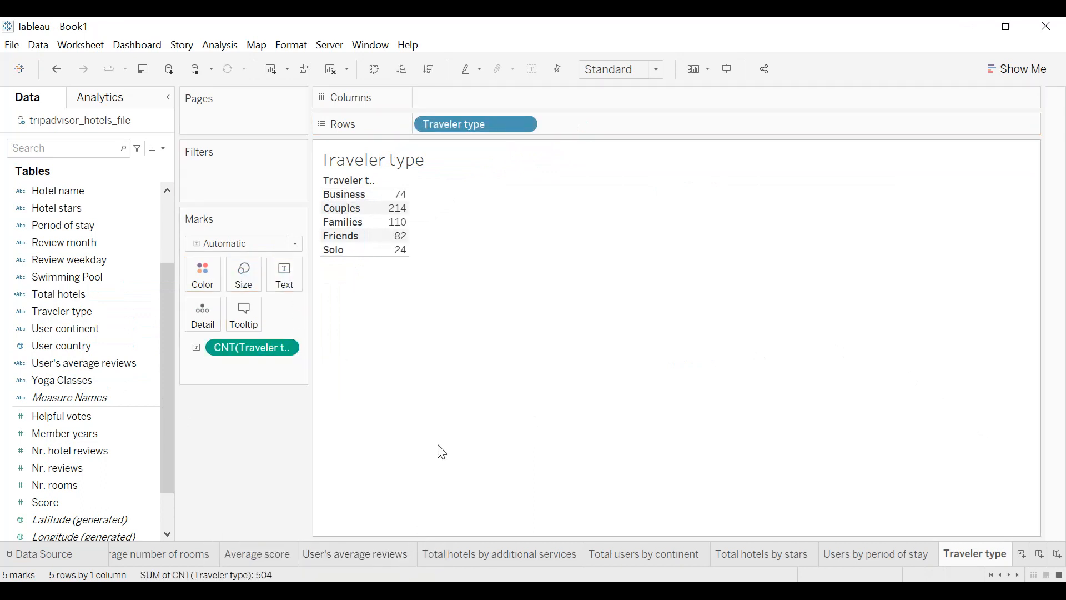
- Sort the traveler types in descending order of count and convert the table into a treemap
left_click(428, 72)
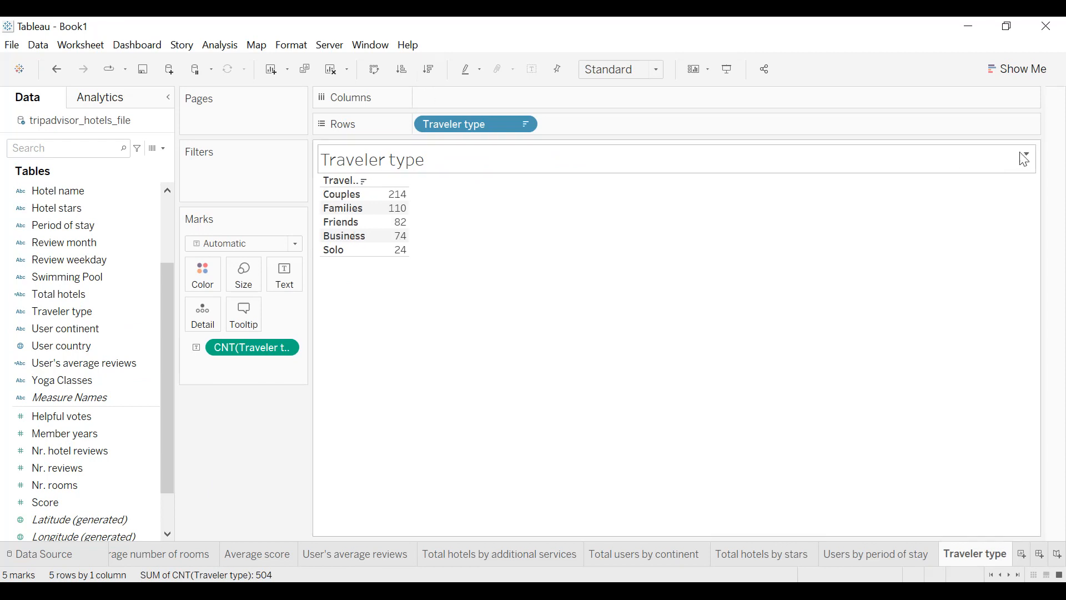
left_click(1035, 80)
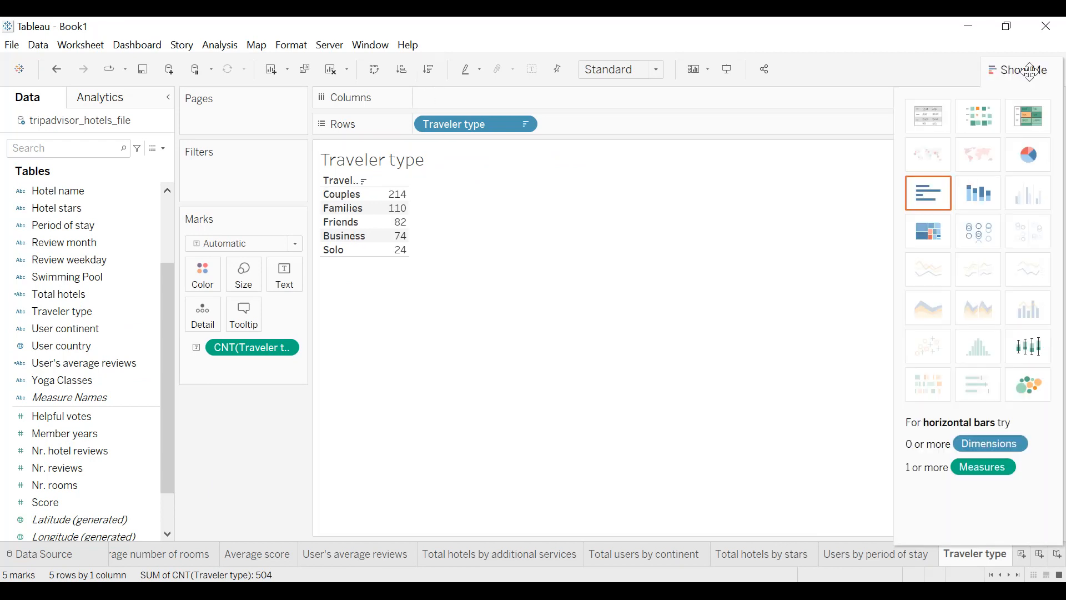
left_click(936, 242)
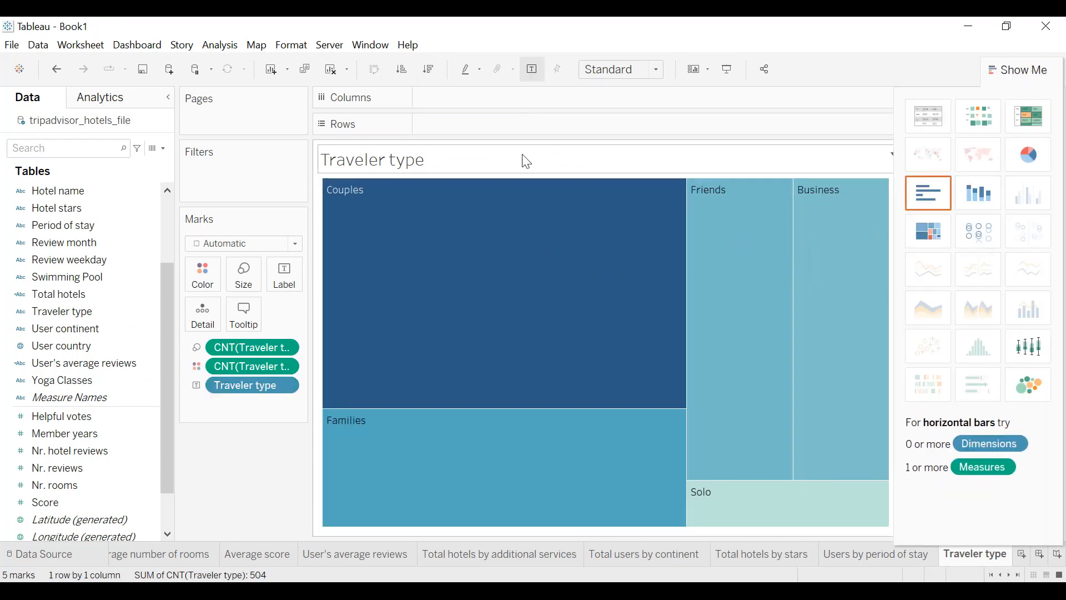
- Assign the Gray color palette to the count of Traveler type in the treemap and apply it
mouse_move(366, 227)
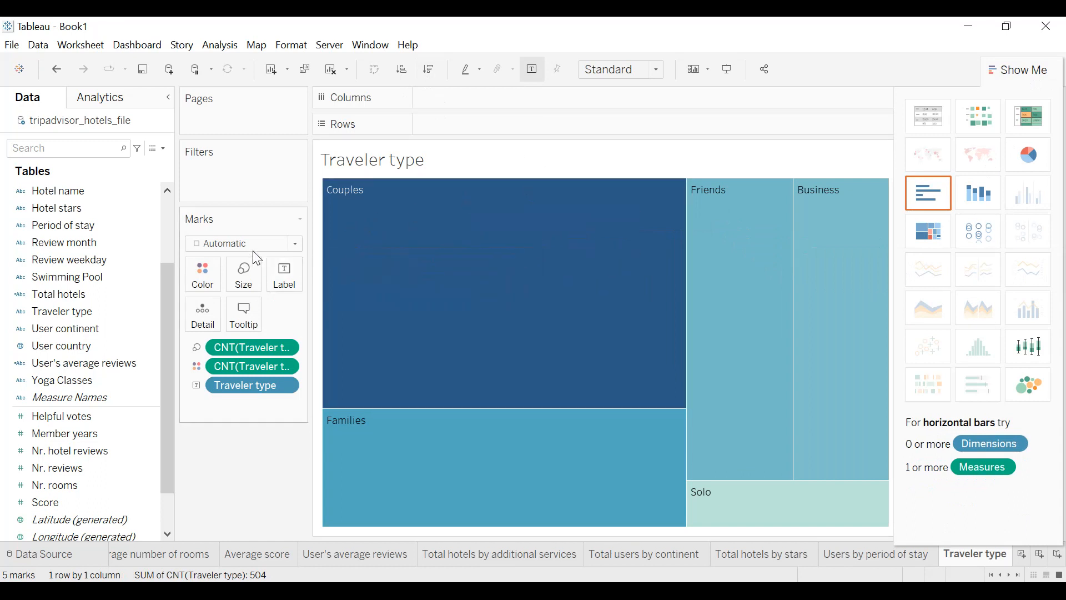
left_click(202, 273)
left_click(257, 333)
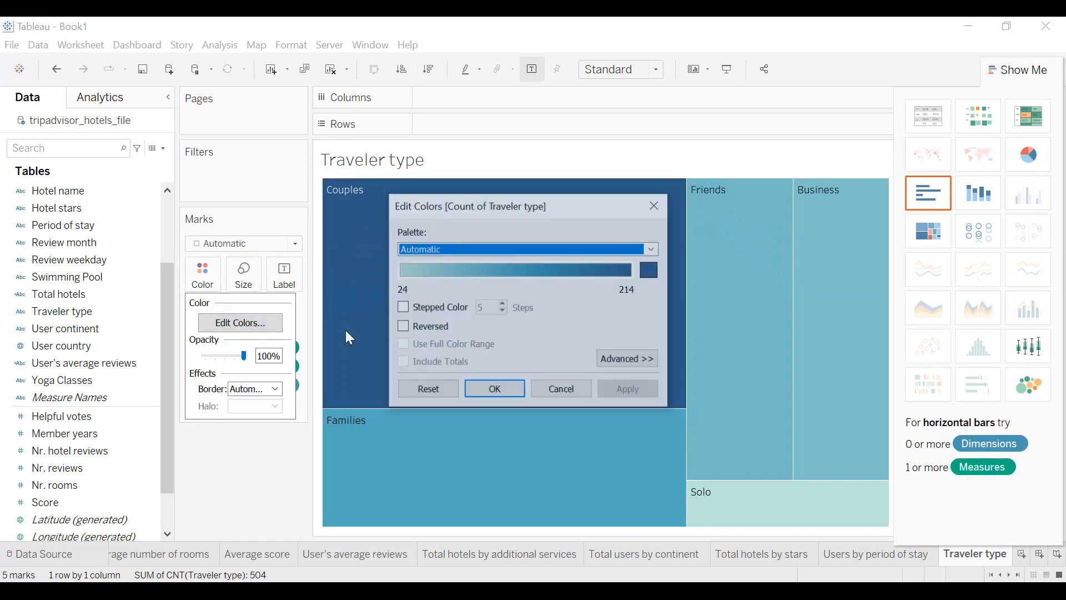
left_click(621, 250)
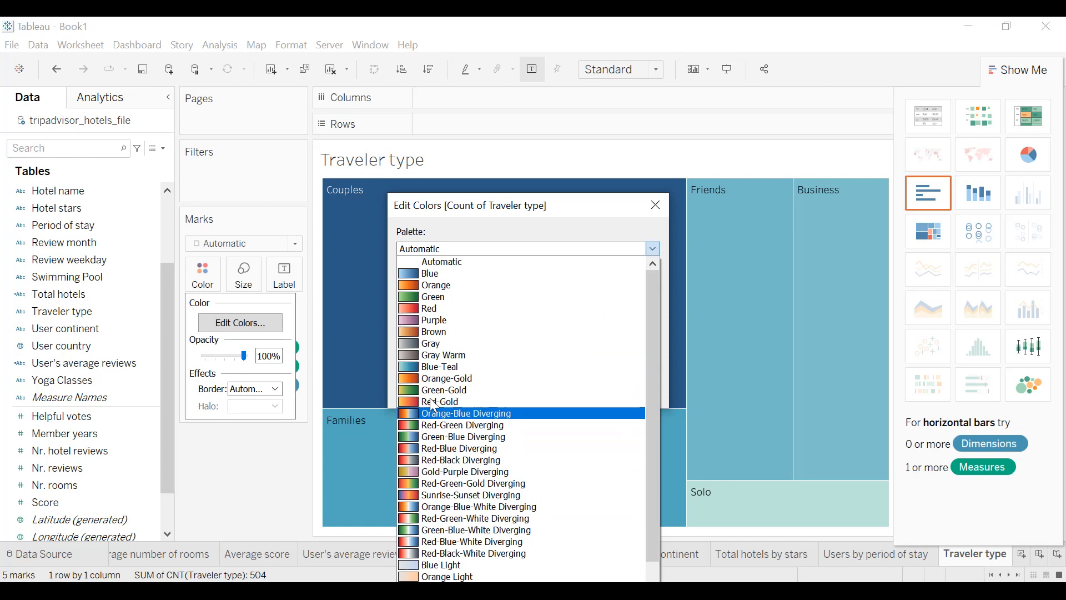
left_click(438, 344)
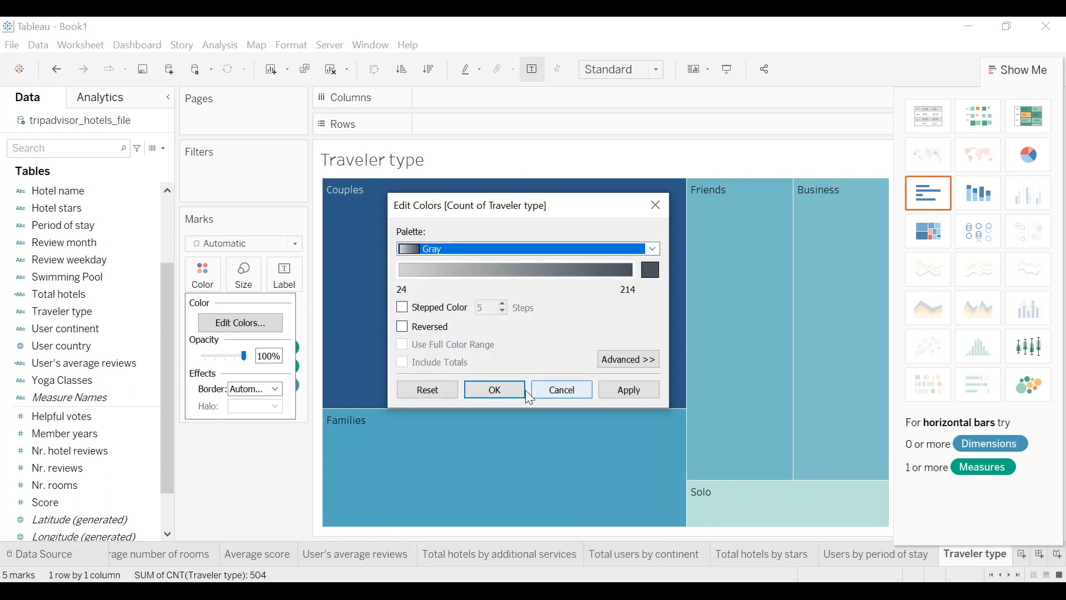
left_click(629, 390)
left_click(498, 391)
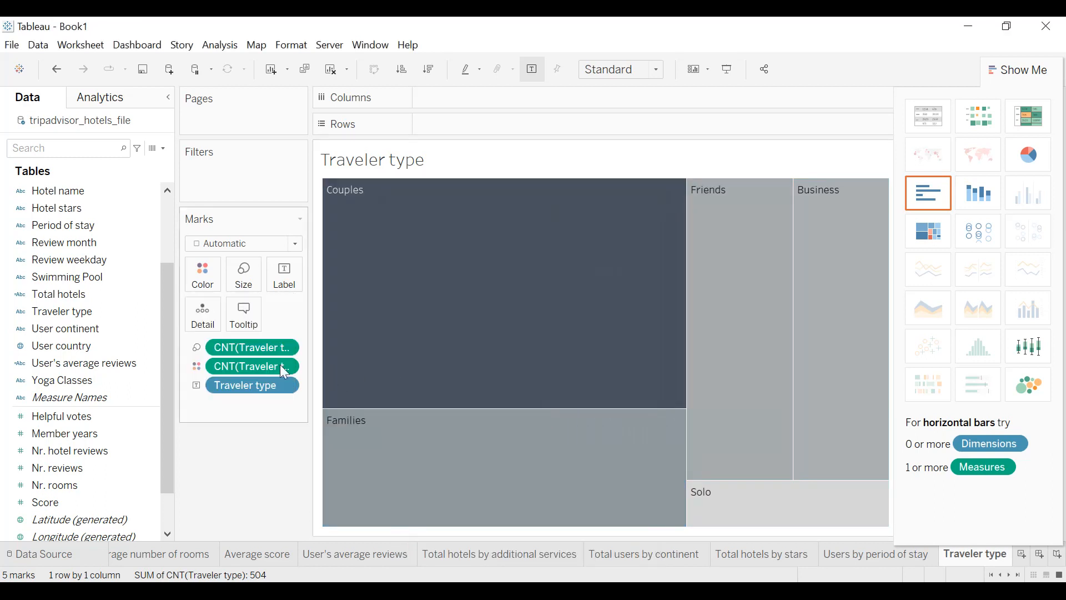
- Set the treemap's color opacity to 70% and add the count of Traveler type to the mark labels
left_click(203, 275)
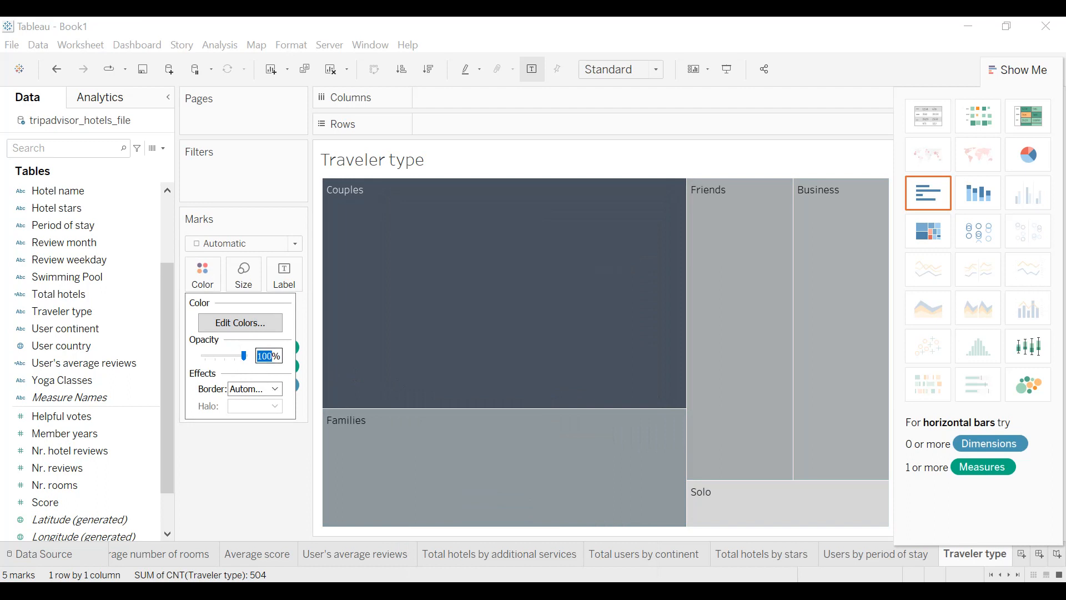
left_click(259, 468)
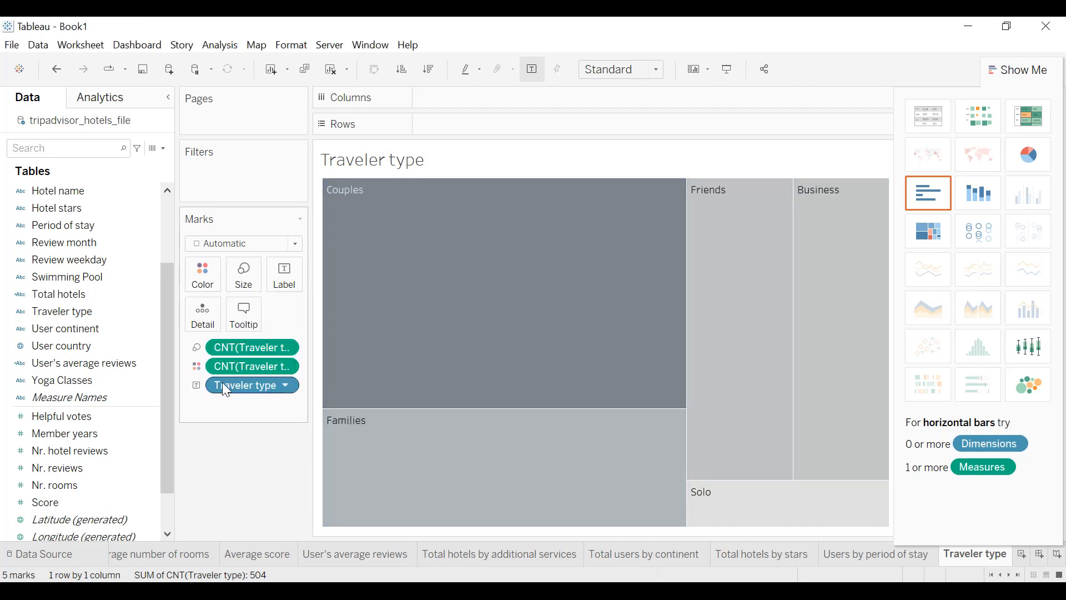
left_click_drag(1038, 69, 1036, 82)
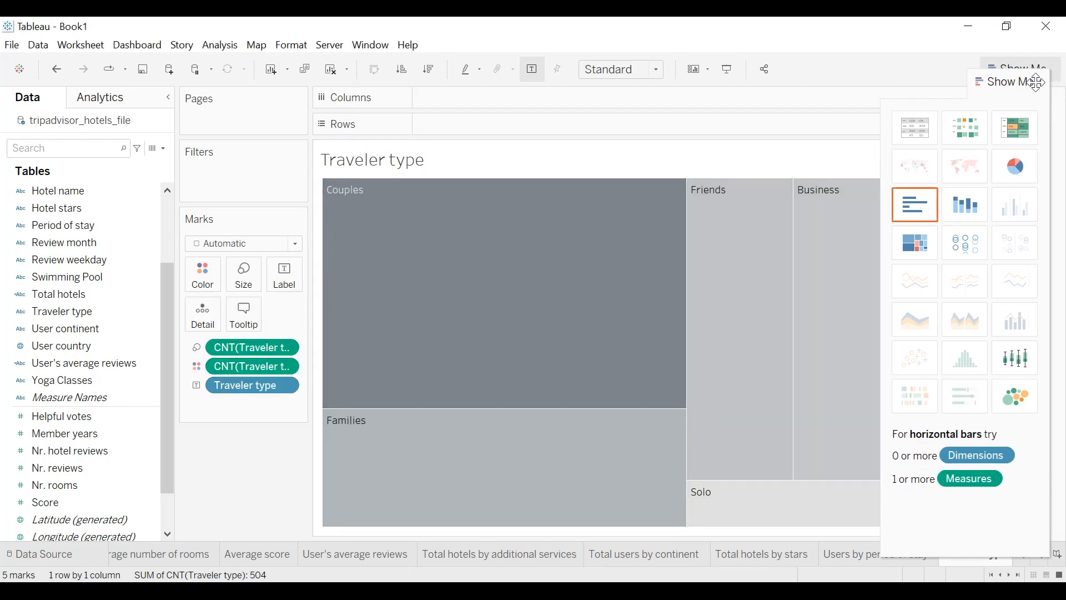
left_click(1044, 86)
left_click_drag(236, 350, 287, 289)
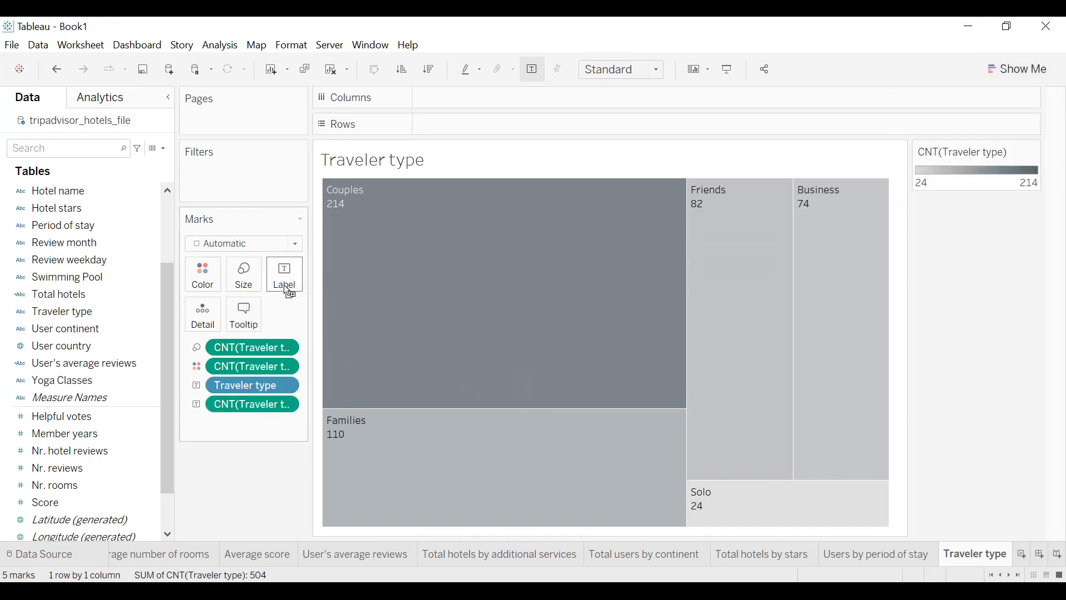
- Give the worksheet title green shading and a thin black border
right_click(396, 164)
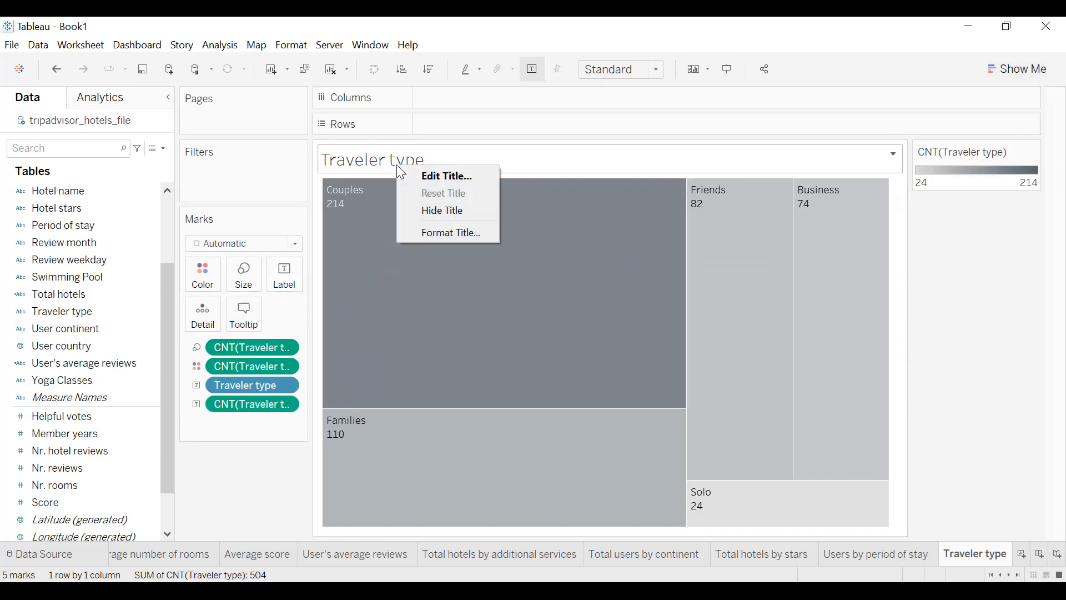
left_click(442, 233)
left_click(139, 147)
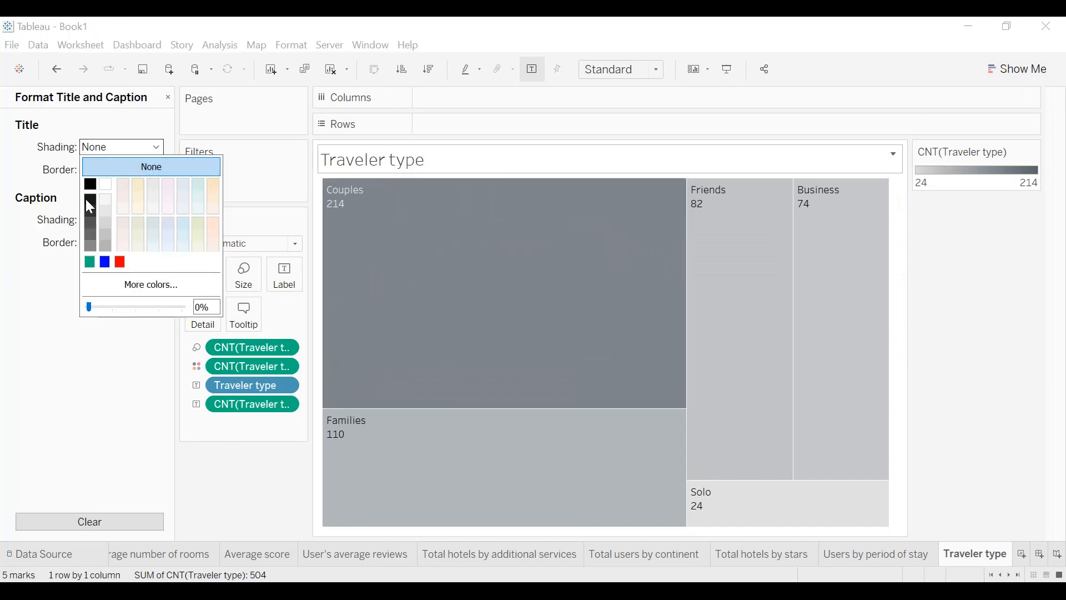
left_click(89, 262)
left_click(97, 169)
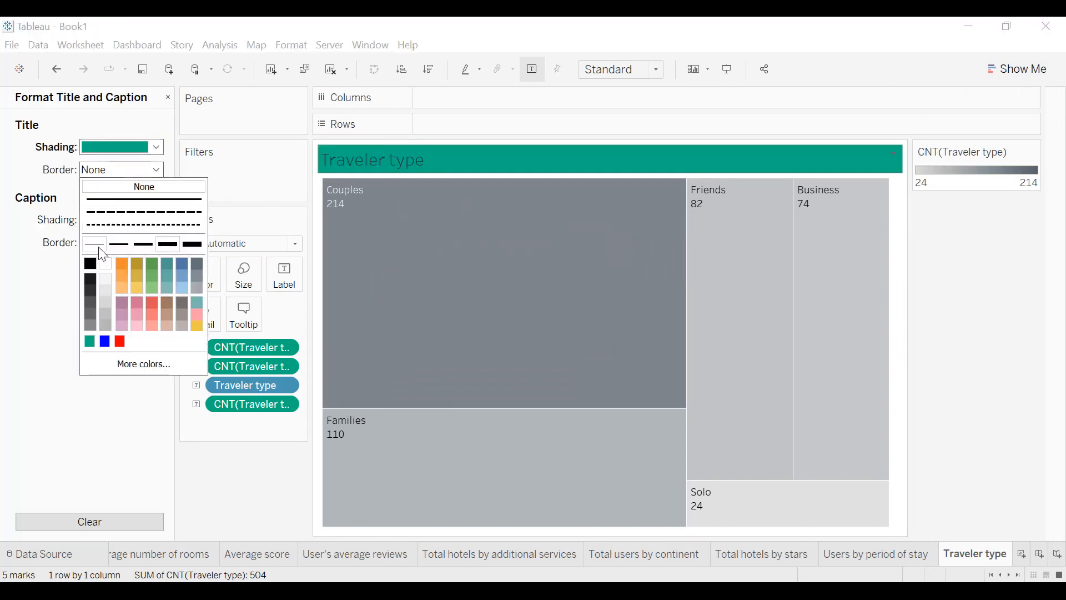
left_click(90, 265)
- Hide the color legend for the count of Traveler type
left_click(1034, 152)
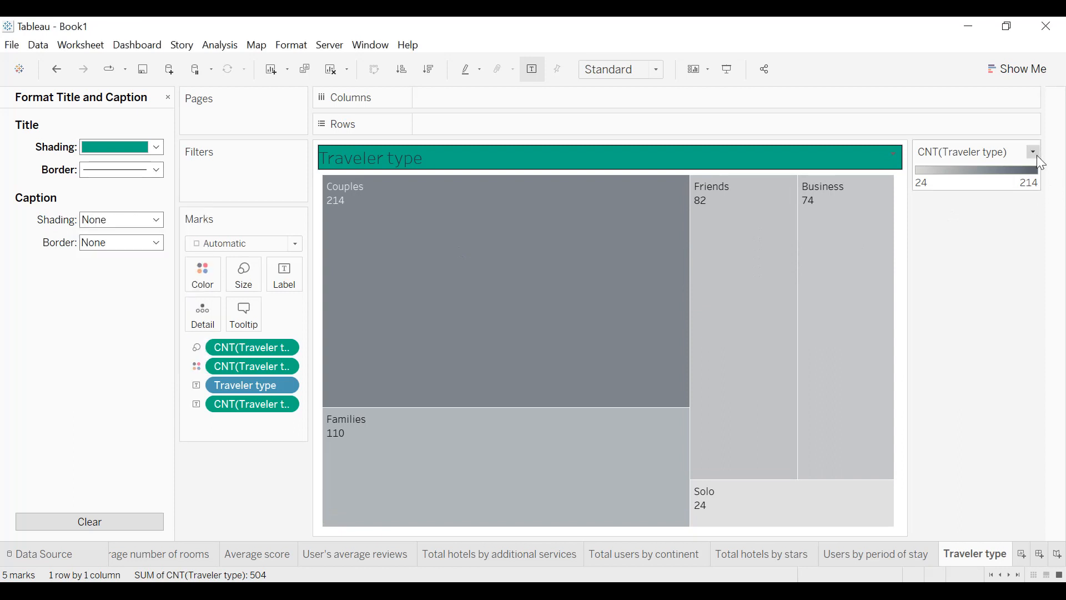
left_click(977, 243)
right_click(685, 155)
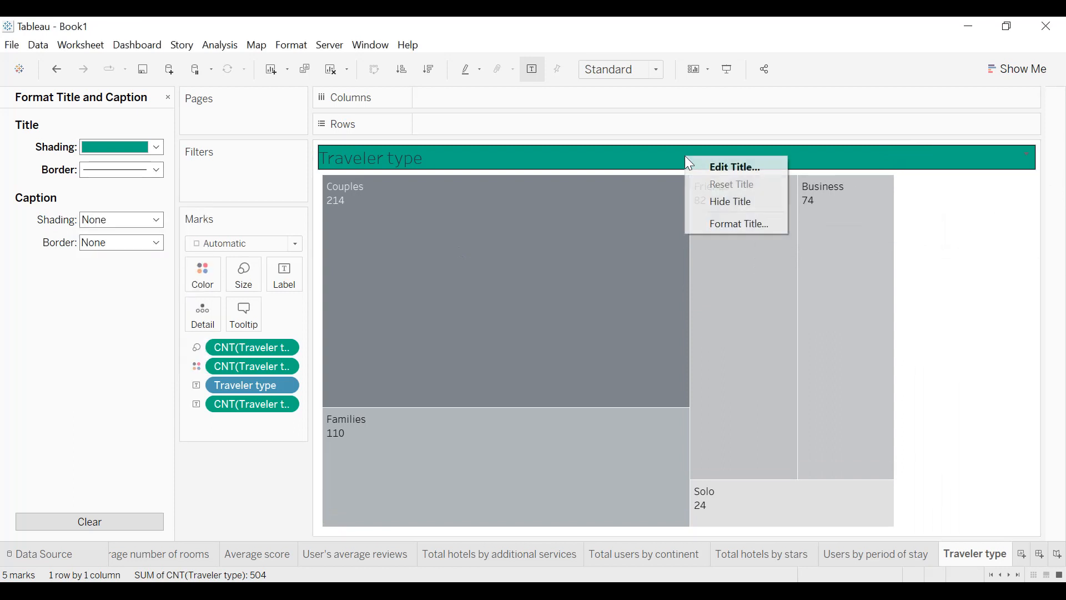
left_click(958, 237)
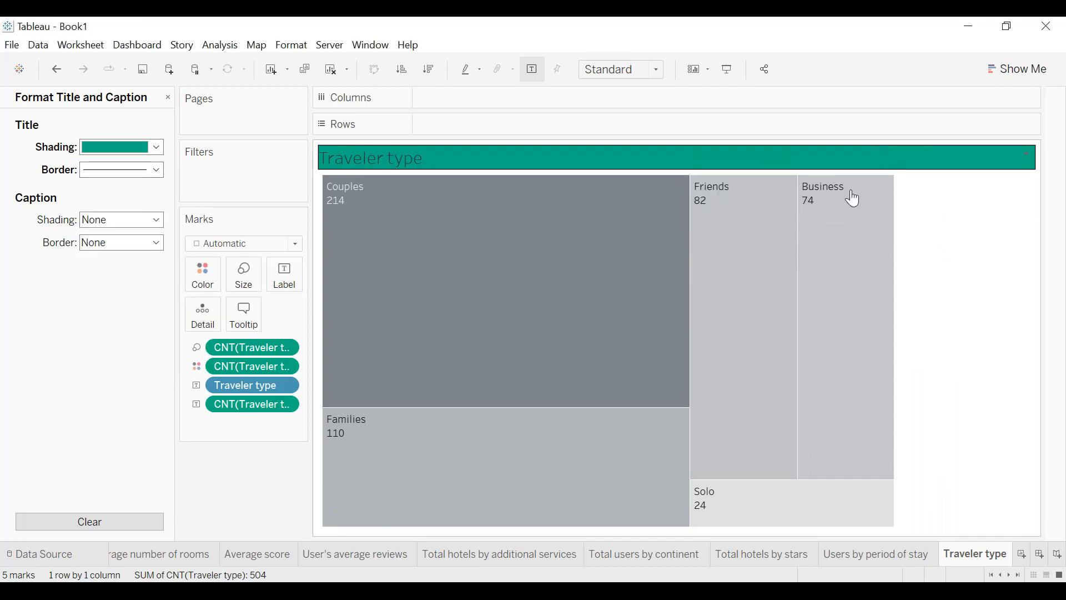
- Center the sheet title, make its text bold and black, and apply the change
double_click(715, 150)
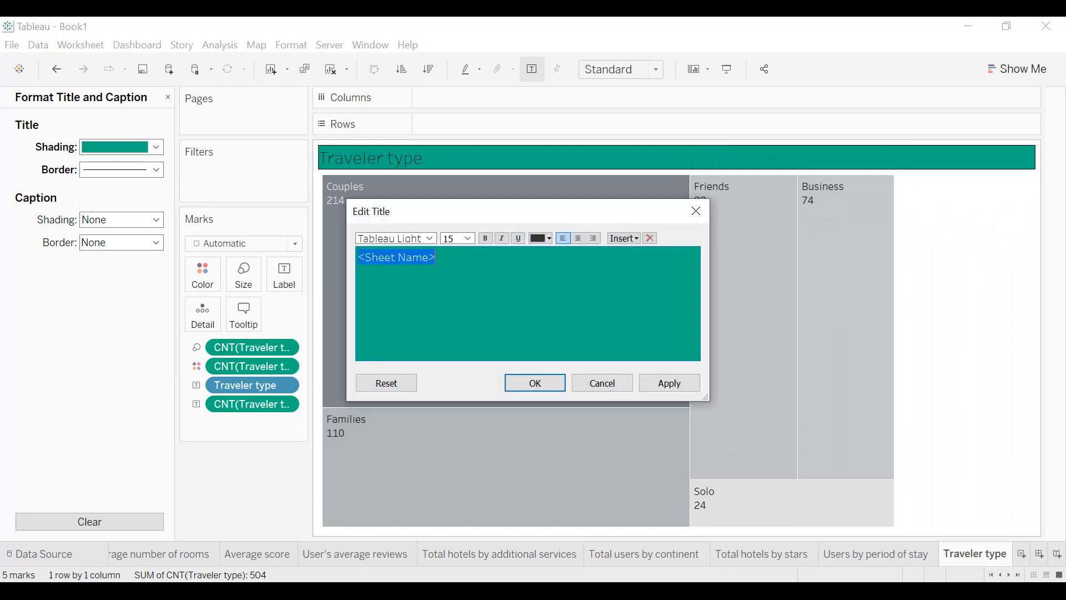
left_click(577, 239)
left_click(549, 239)
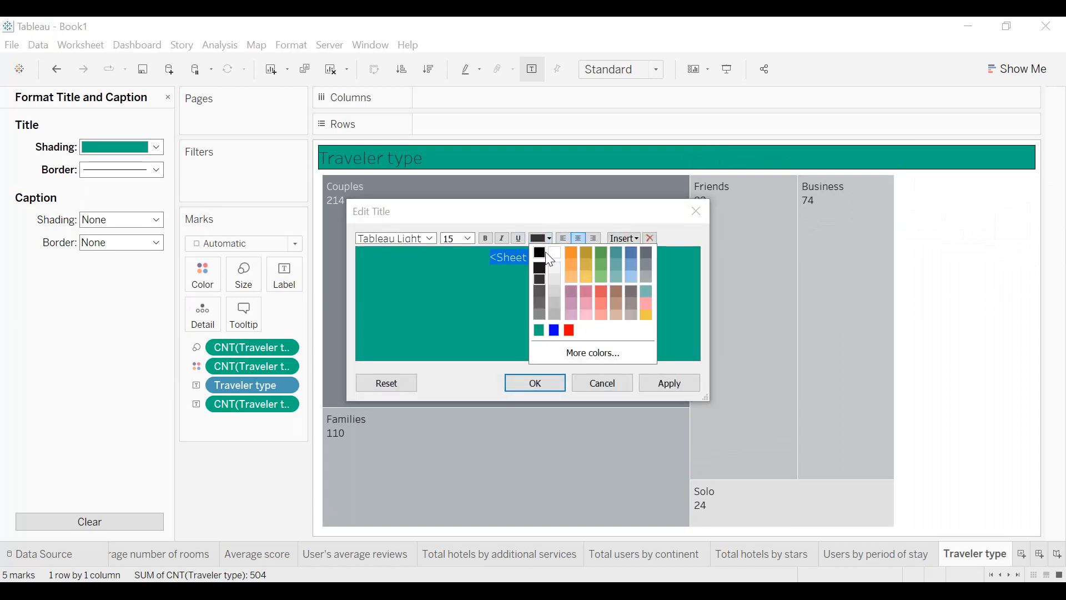
left_click(541, 253)
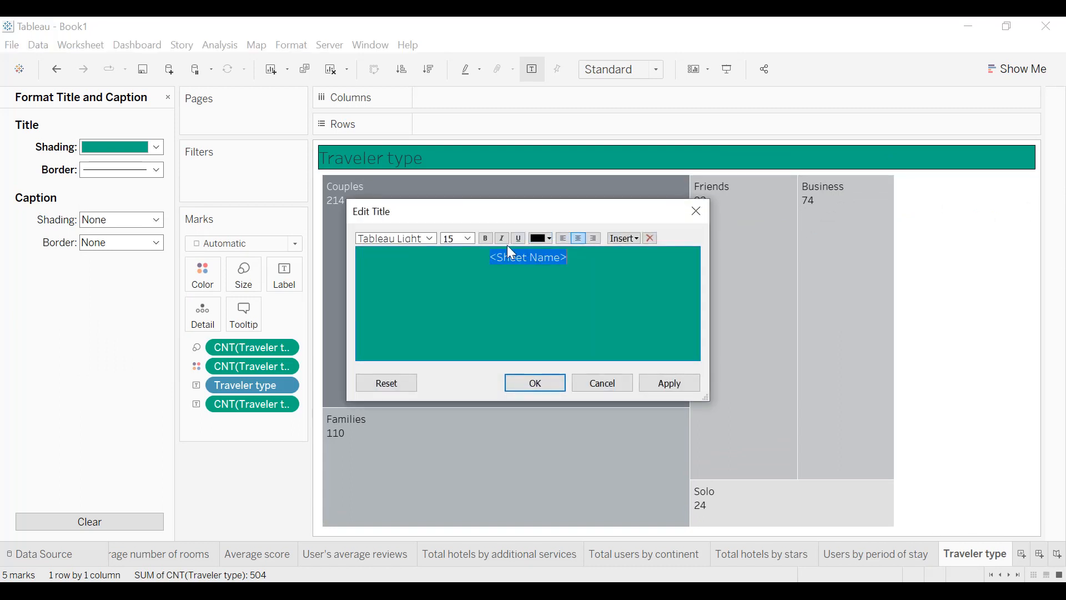
left_click(668, 382)
left_click(535, 383)
- Fit the treemap to Entire View
left_click(636, 70)
left_click(616, 130)
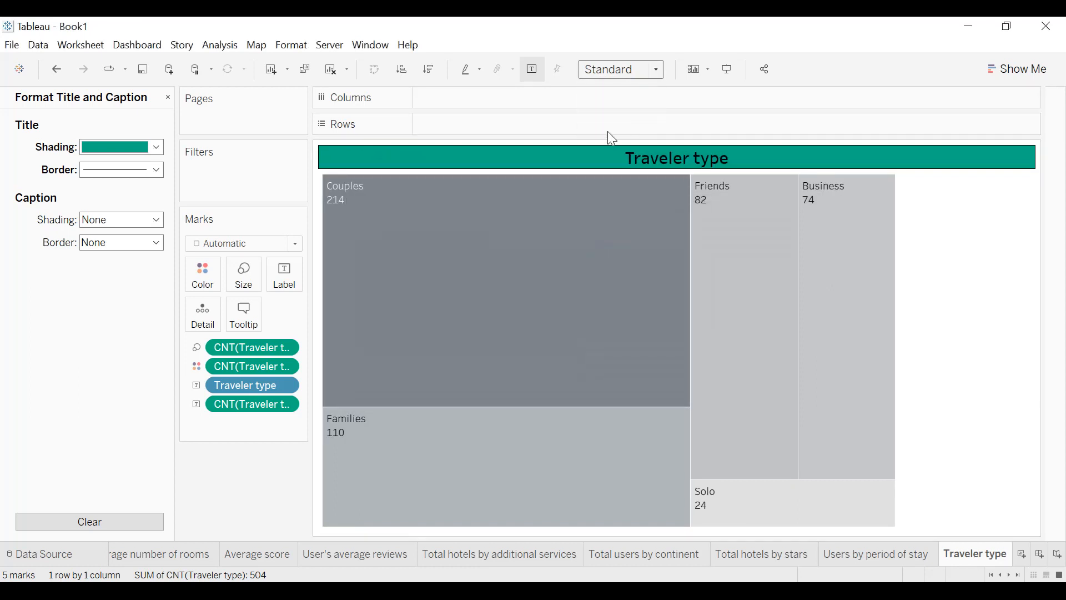
mouse_move(421, 262)
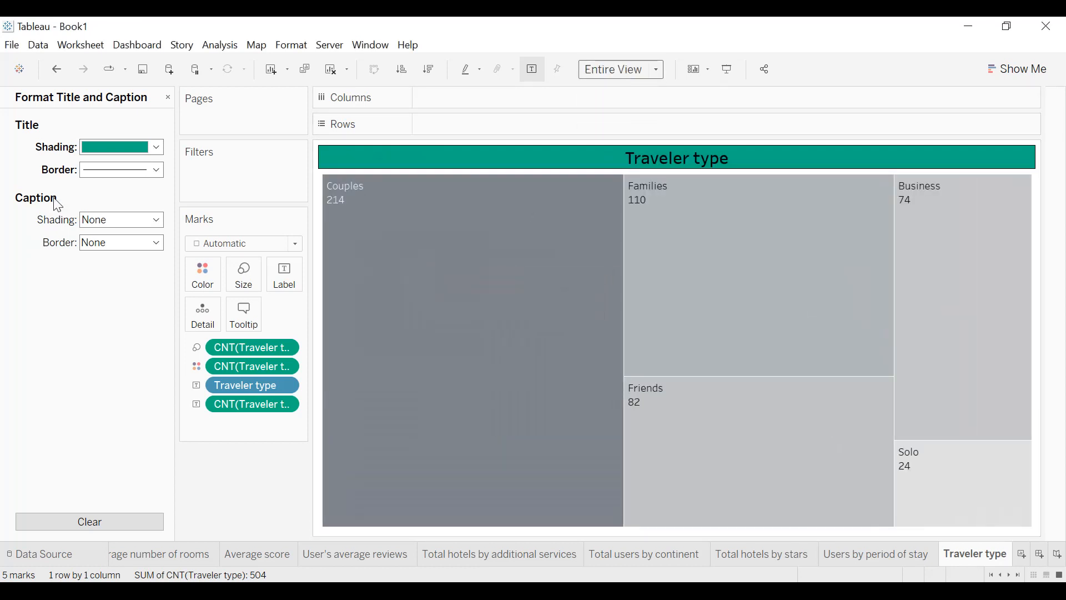
- Set the default worksheet shading to the same green as the title
left_click(294, 46)
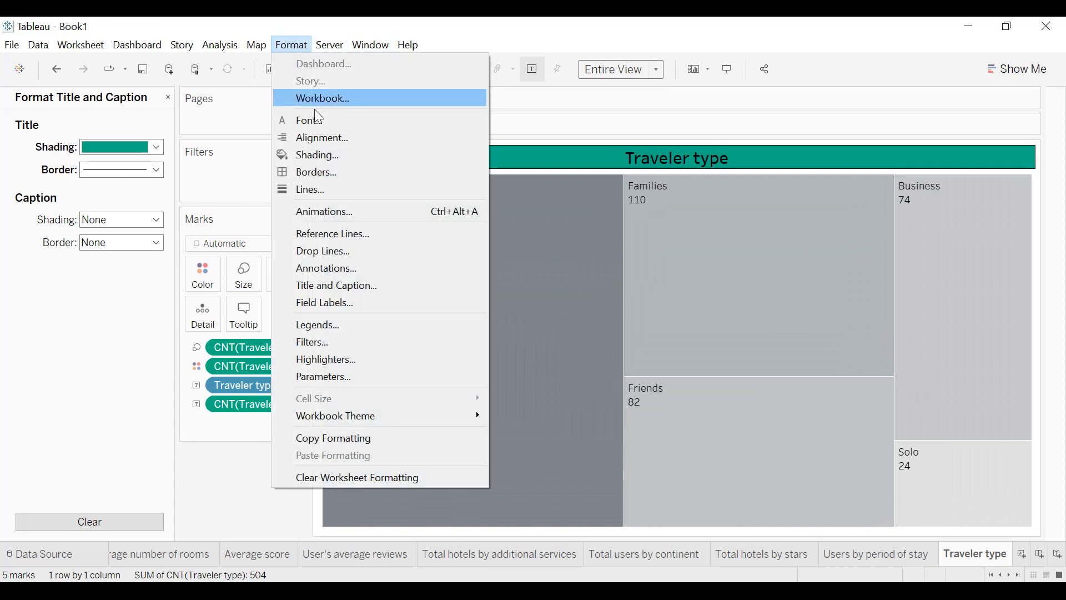
left_click(316, 160)
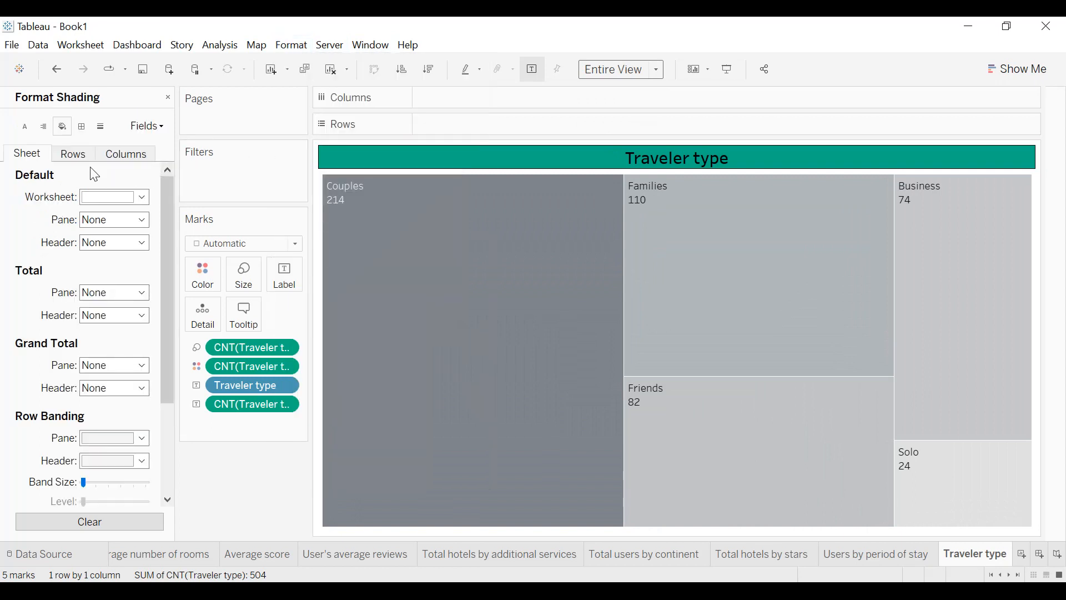
left_click(117, 197)
left_click(89, 312)
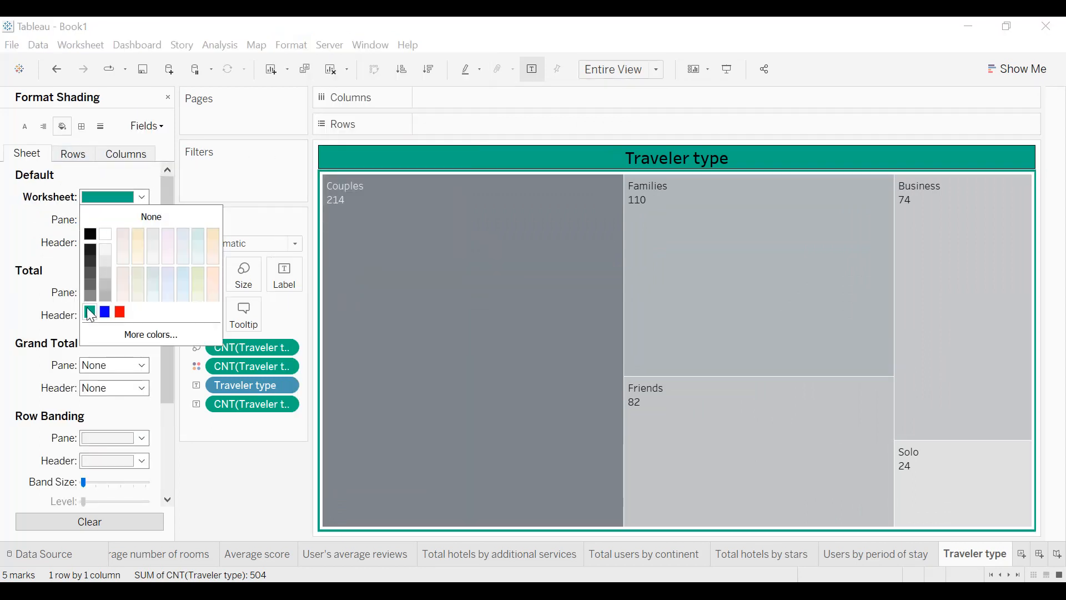
- Set the default cell border of the sheet to a thin black line
left_click(82, 128)
left_click(82, 127)
left_click(100, 200)
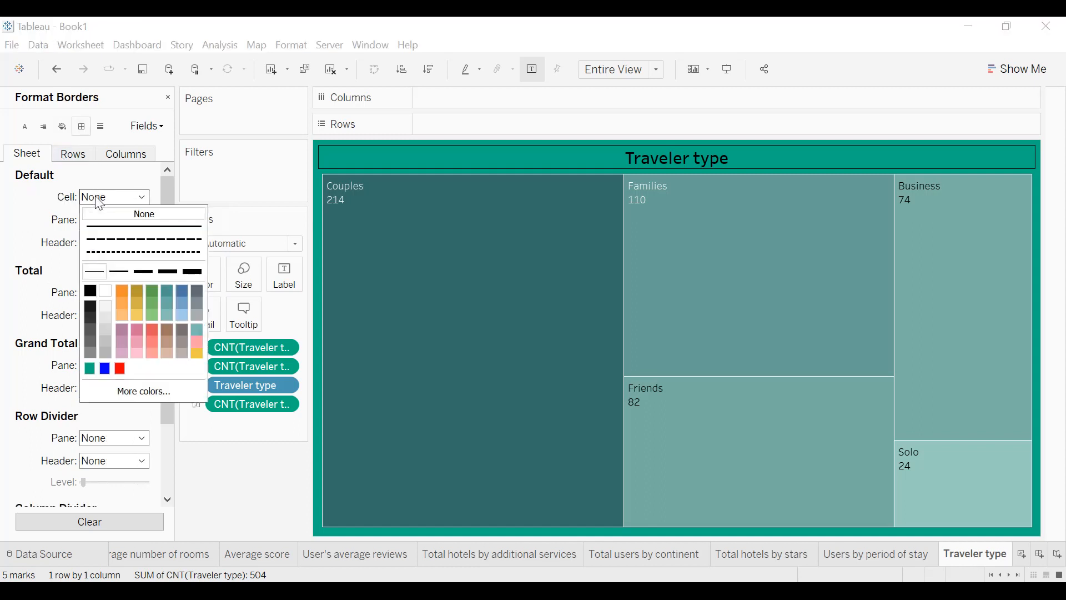
left_click(94, 273)
left_click(90, 291)
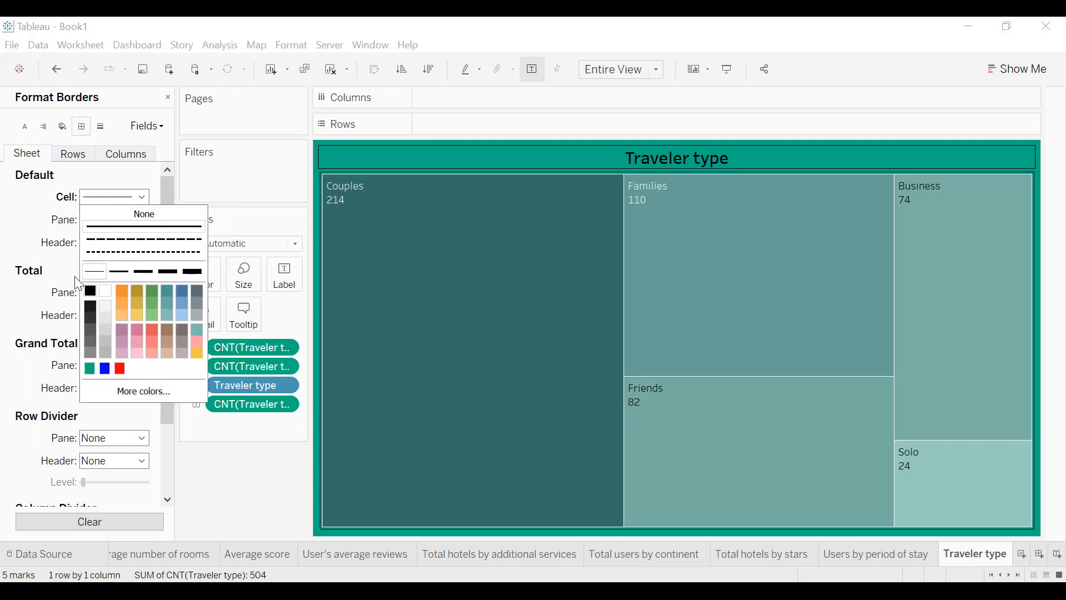
- Make the default worksheet font bold and black and increase its size
left_click(104, 127)
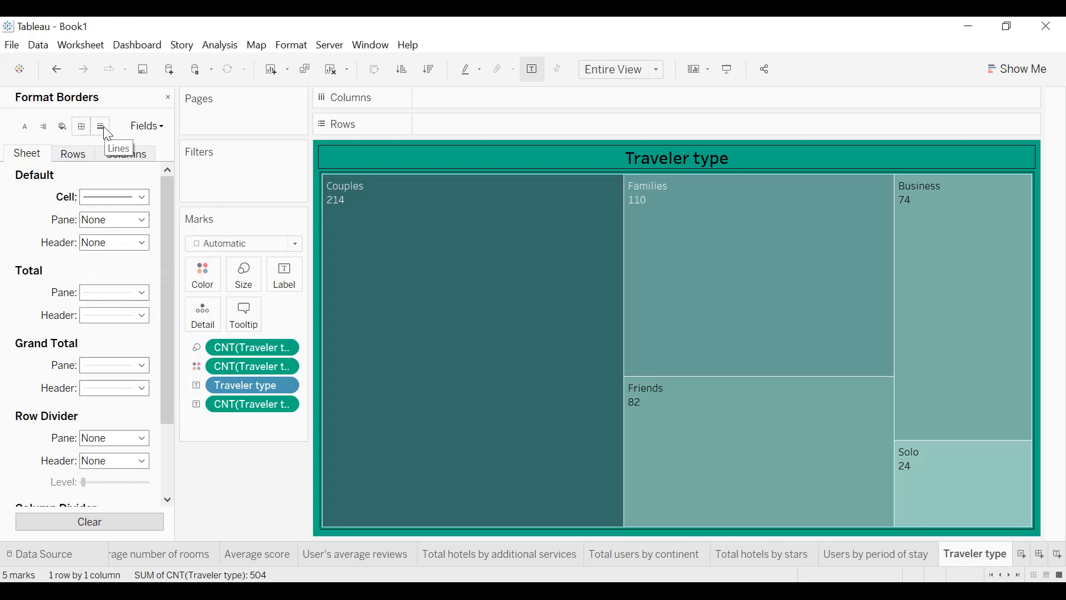
left_click(24, 129)
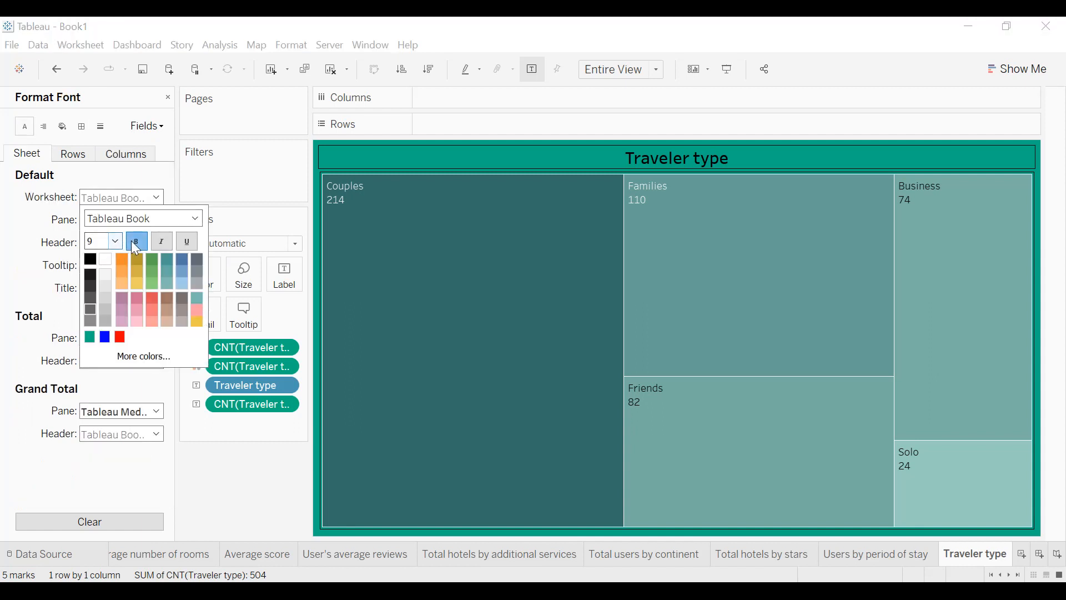
left_click(136, 241)
left_click(88, 258)
left_click(115, 242)
left_click(104, 277)
left_click(25, 219)
- Give the treemap marks a black border through the color effects
left_click(82, 127)
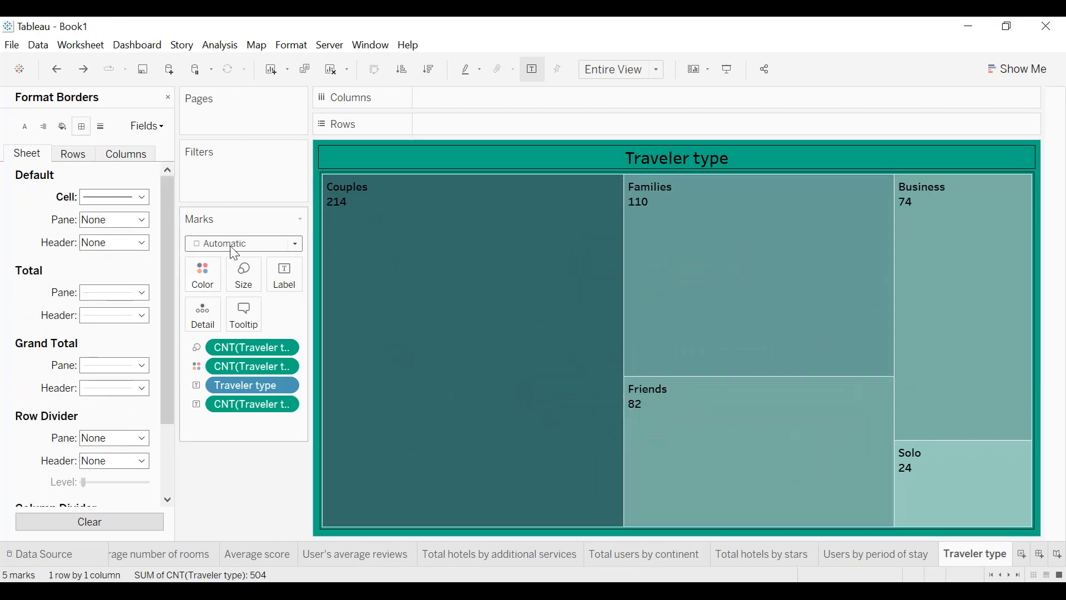
left_click(205, 275)
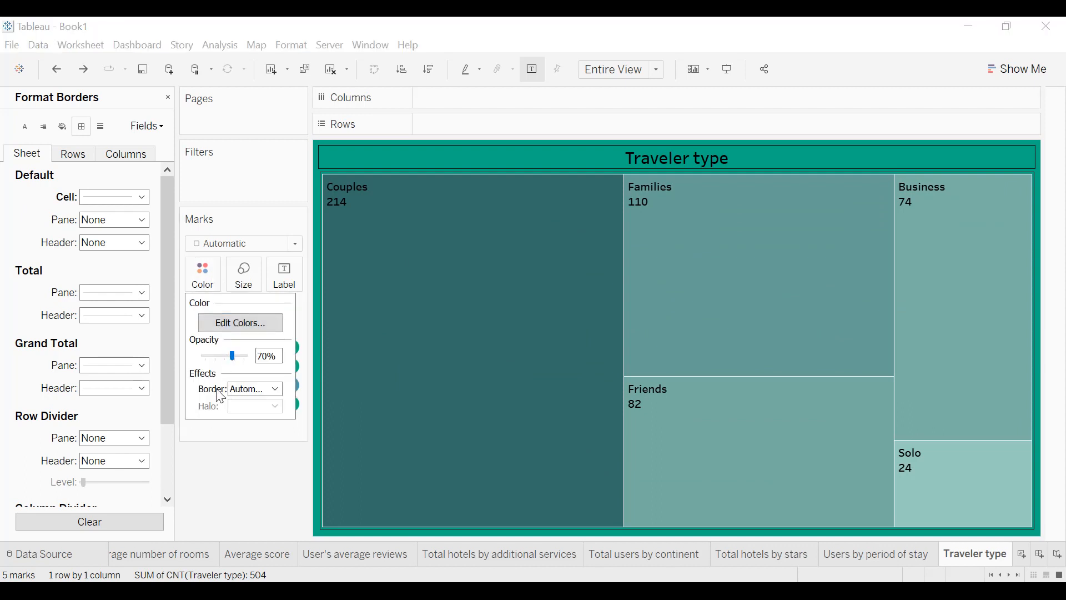
left_click(240, 394)
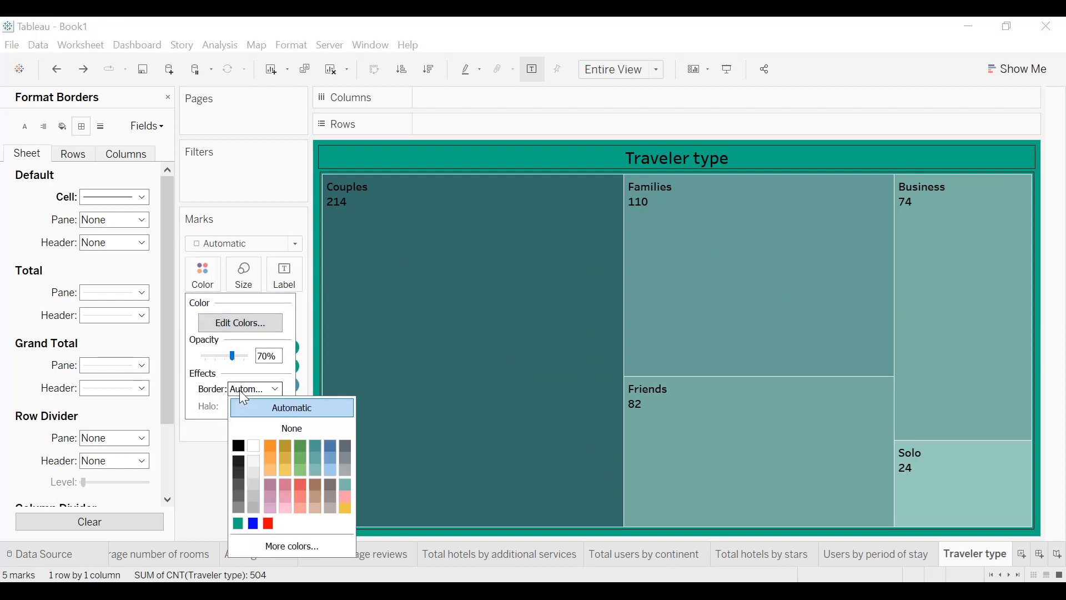
left_click(239, 447)
left_click(200, 458)
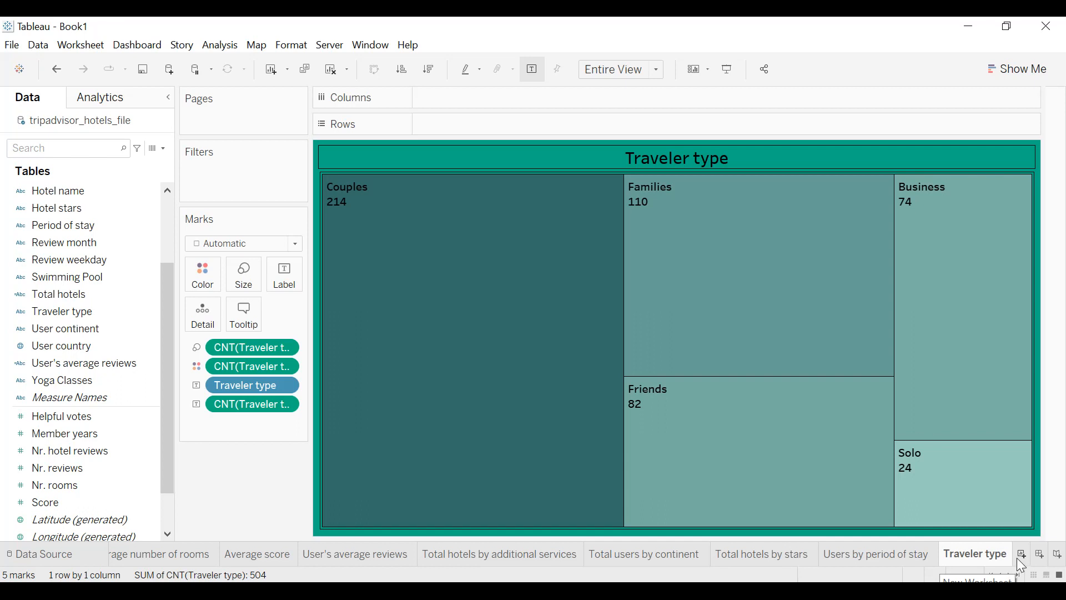
- Create a new worksheet and name it "Top 10 hotels by total rooms"
left_click(1018, 557)
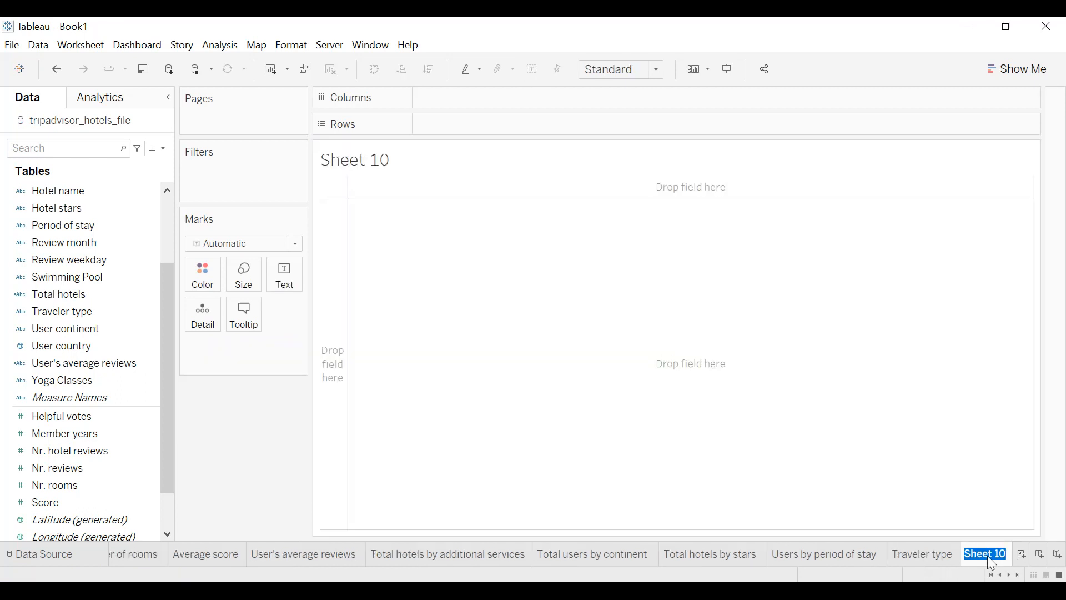
left_click(987, 555)
type("Top 10 hotels by total rooms")
key("Return")
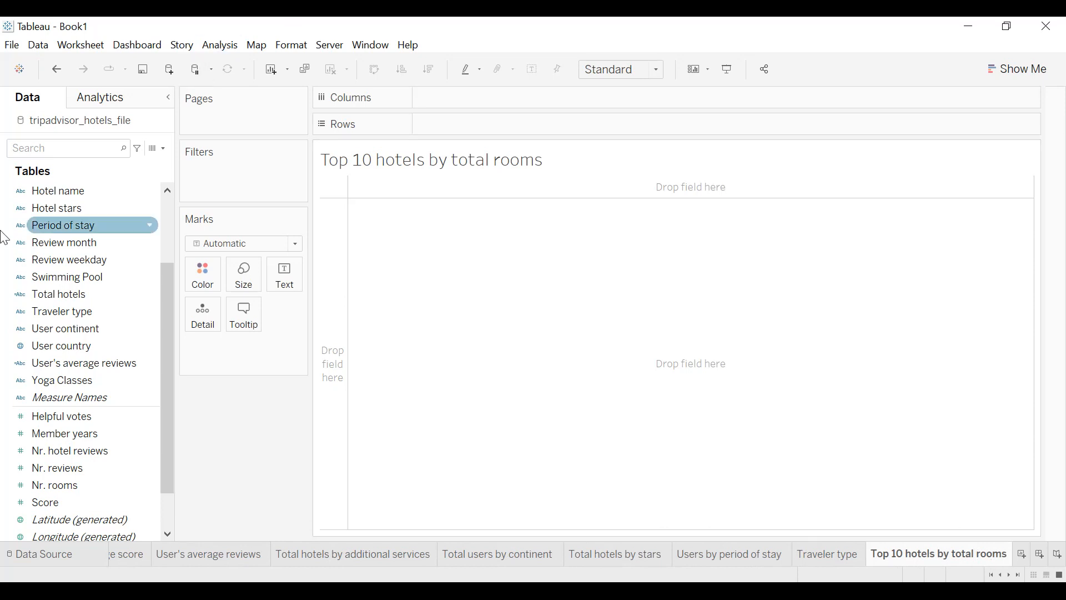
- Place Hotel name on the rows and Nr. rooms on the text mark
scroll(77, 294, "up", 1)
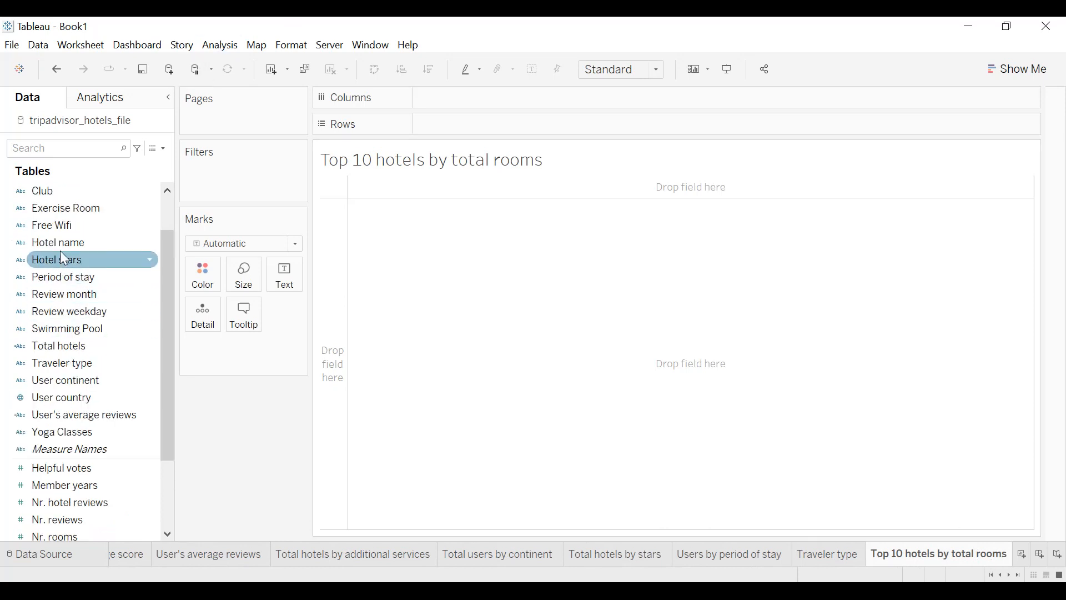
left_click_drag(89, 242, 486, 133)
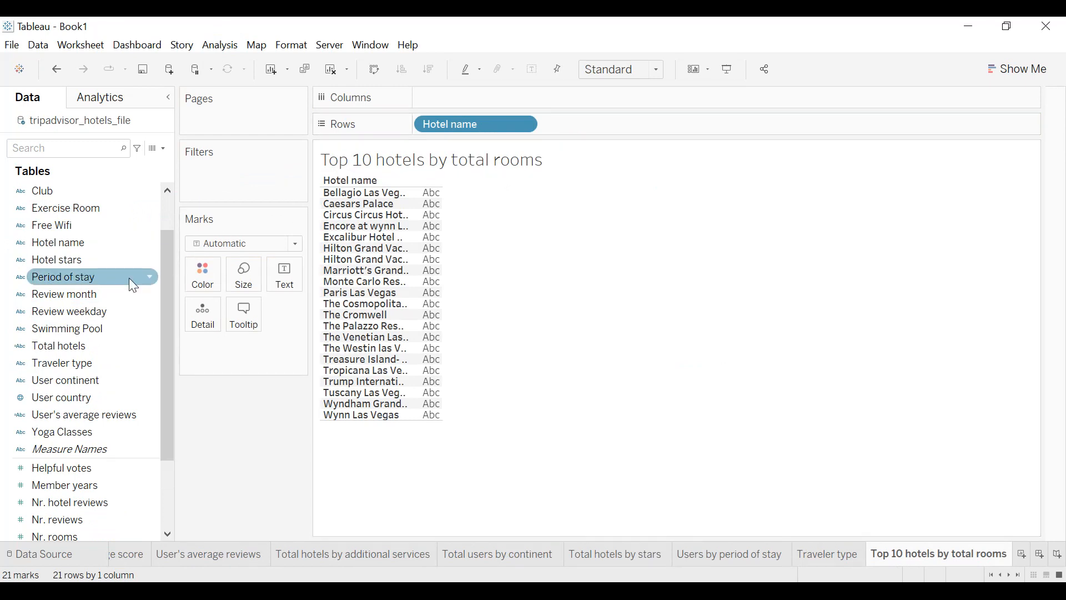
scroll(129, 277, "down", 1)
left_click_drag(62, 484, 287, 275)
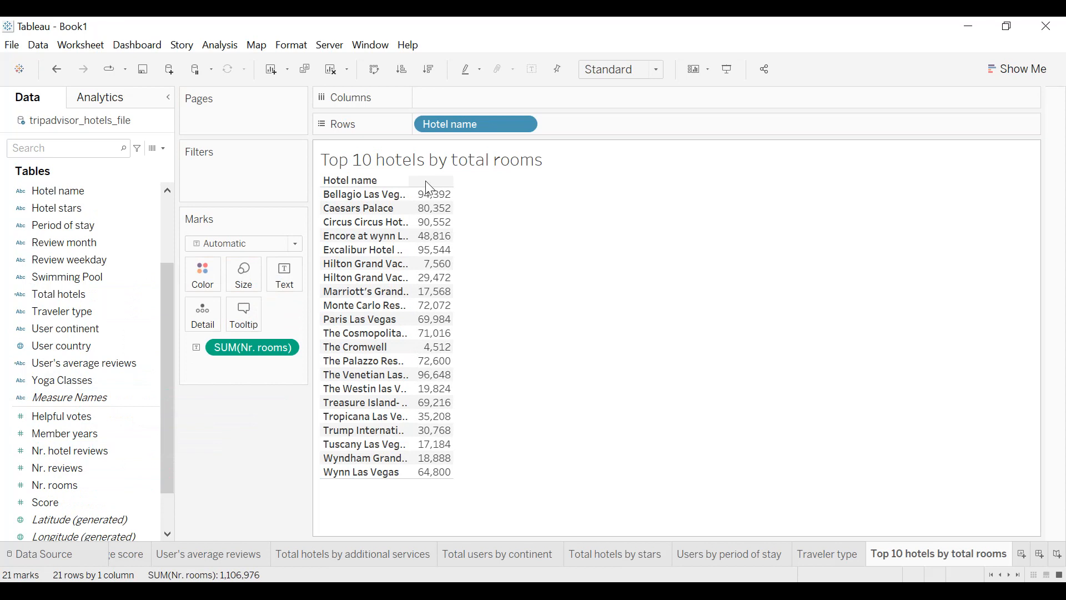
- Aggregate Nr. rooms as an average and sort the hotels in descending order by it
left_click(289, 347)
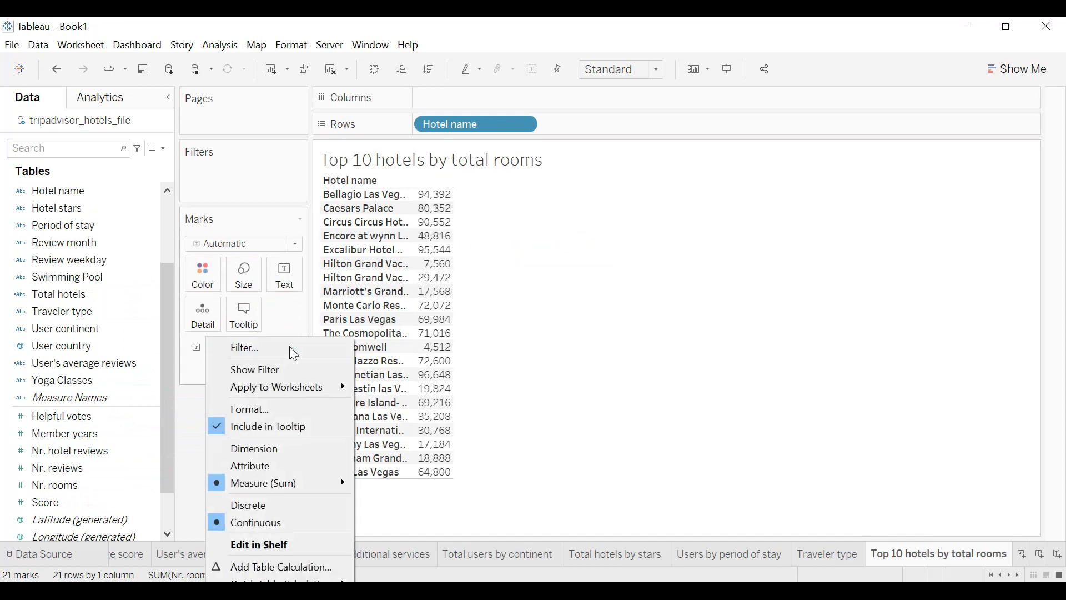
mouse_move(290, 483)
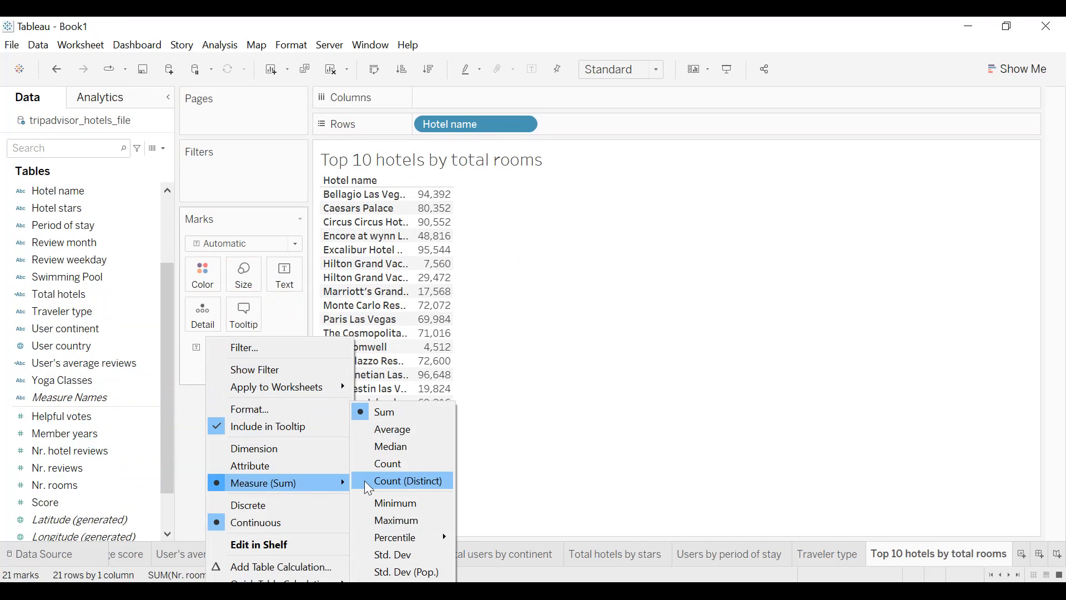
left_click(380, 431)
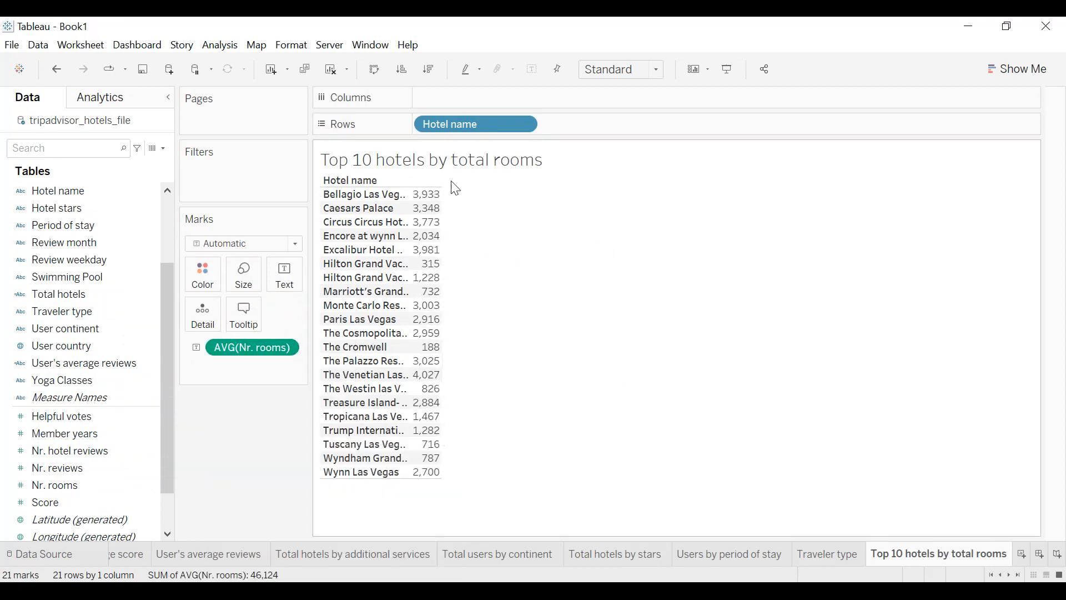
left_click(431, 69)
mouse_move(440, 382)
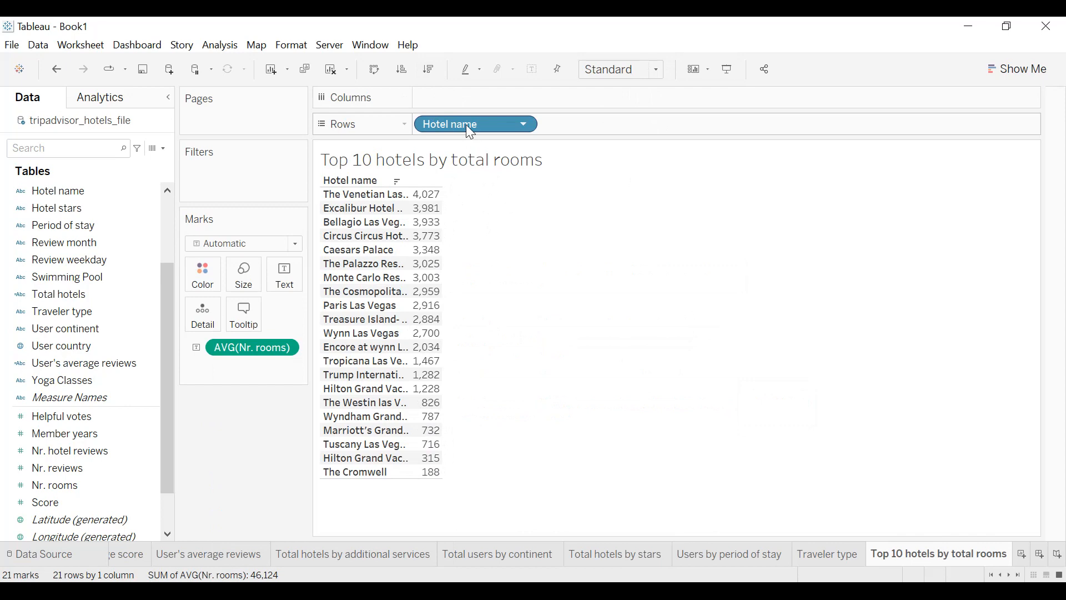
- Filter Hotel name to the top 10 by the average of Nr. rooms
left_click_drag(470, 131, 257, 183)
left_click(555, 118)
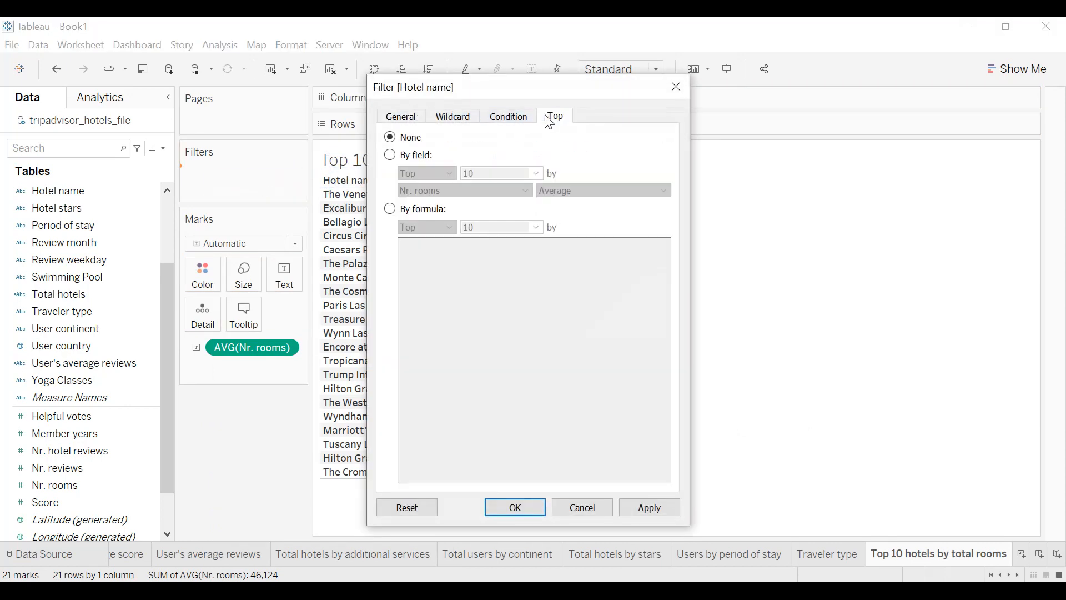
left_click(392, 157)
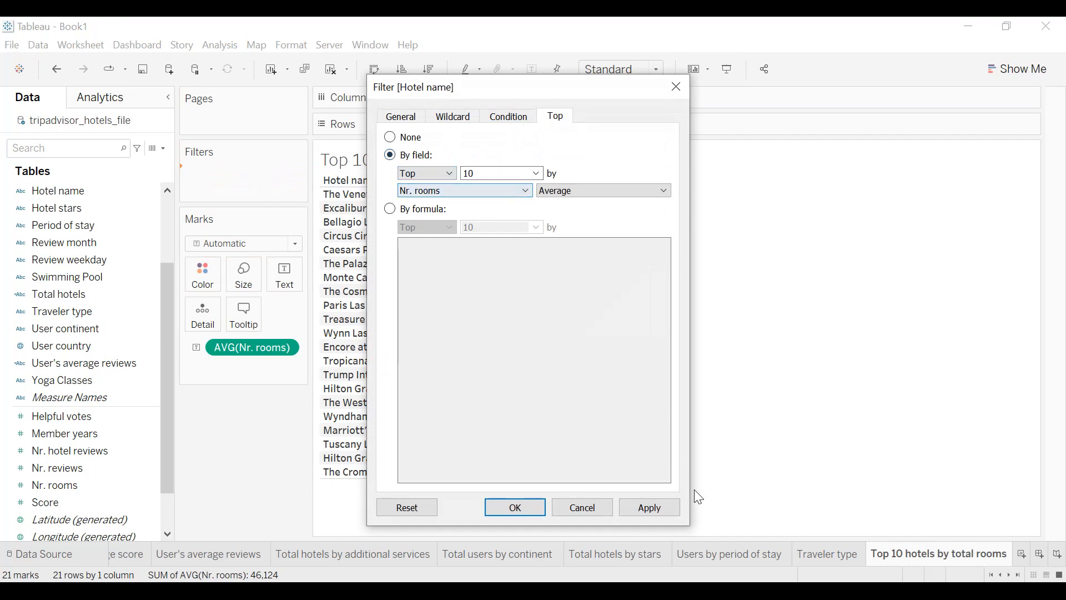
left_click(649, 507)
left_click(522, 507)
- Convert the hotel table into a highlight table and fit it to the entire view
left_click(621, 69)
left_click(618, 129)
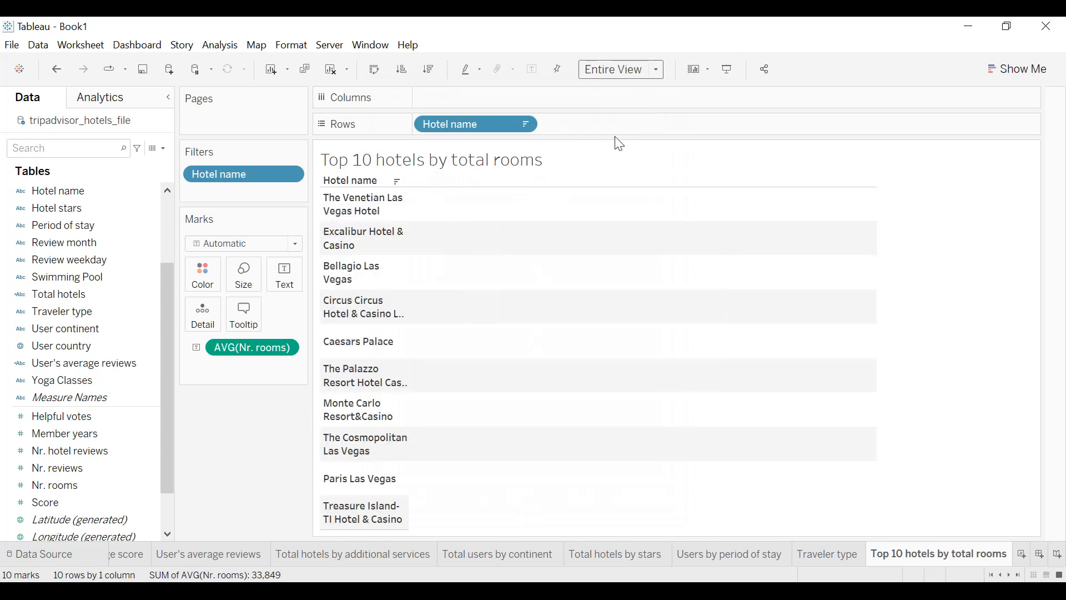
left_click(1009, 72)
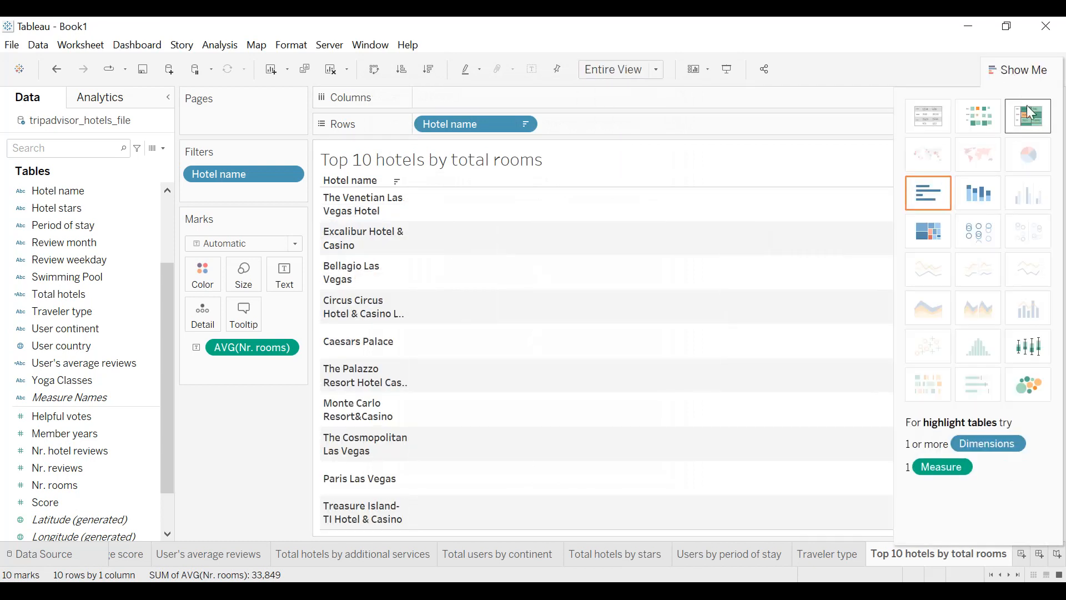
left_click(1029, 117)
left_click(641, 69)
left_click(622, 129)
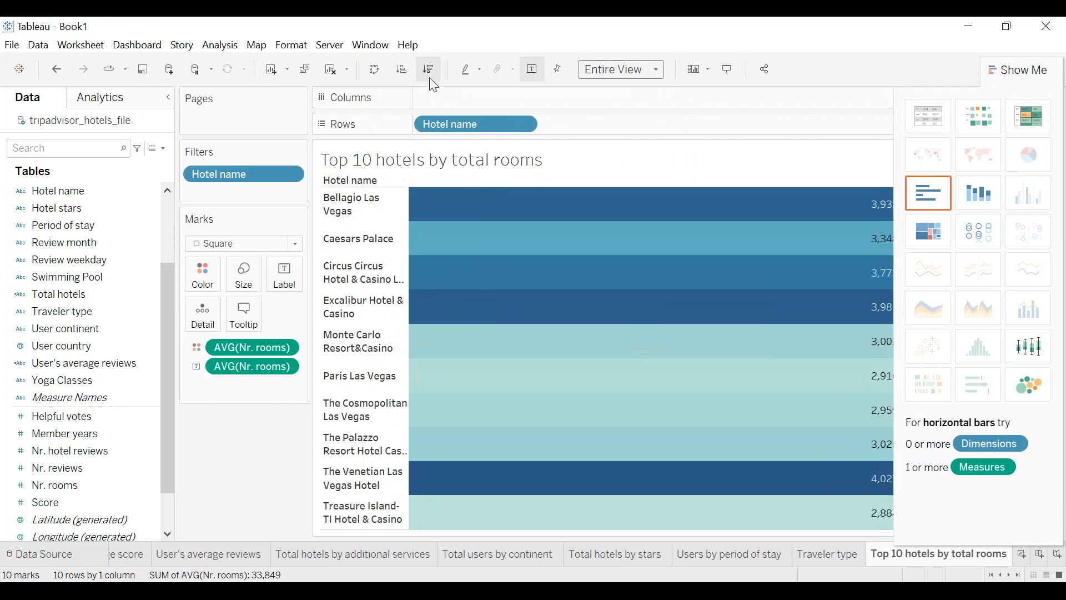
- Sort the highlight table's hotels in descending order by average rooms and collapse the chart suggestions
left_click(427, 75)
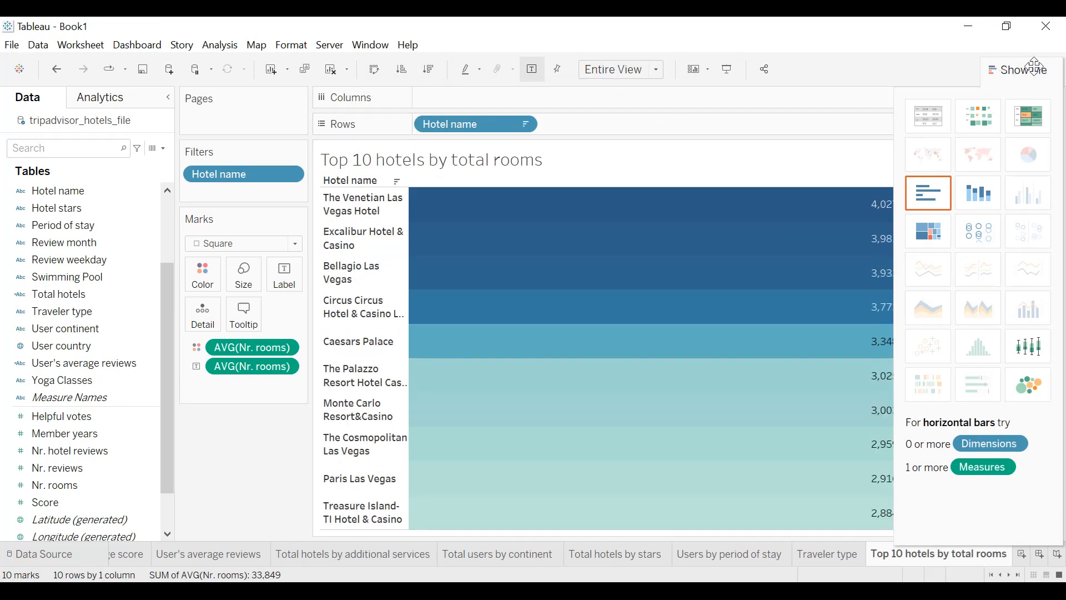
left_click_drag(1033, 67, 999, 106)
left_click(1021, 111)
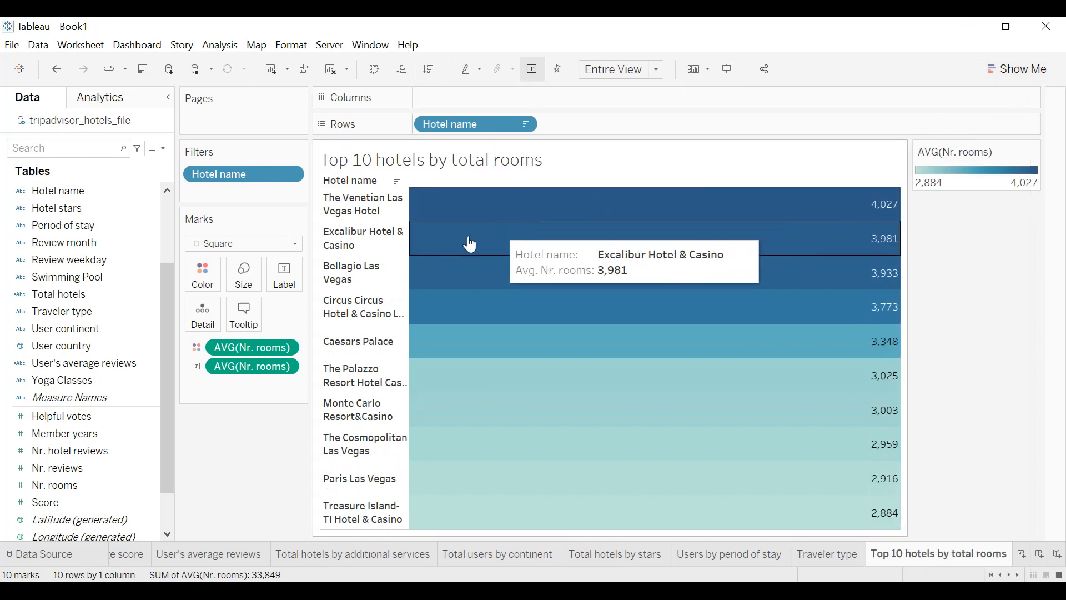
- Widen the hotel name column, and hide its field label and the AVG(Nr. rooms) color legend
left_click_drag(439, 254, 494, 261)
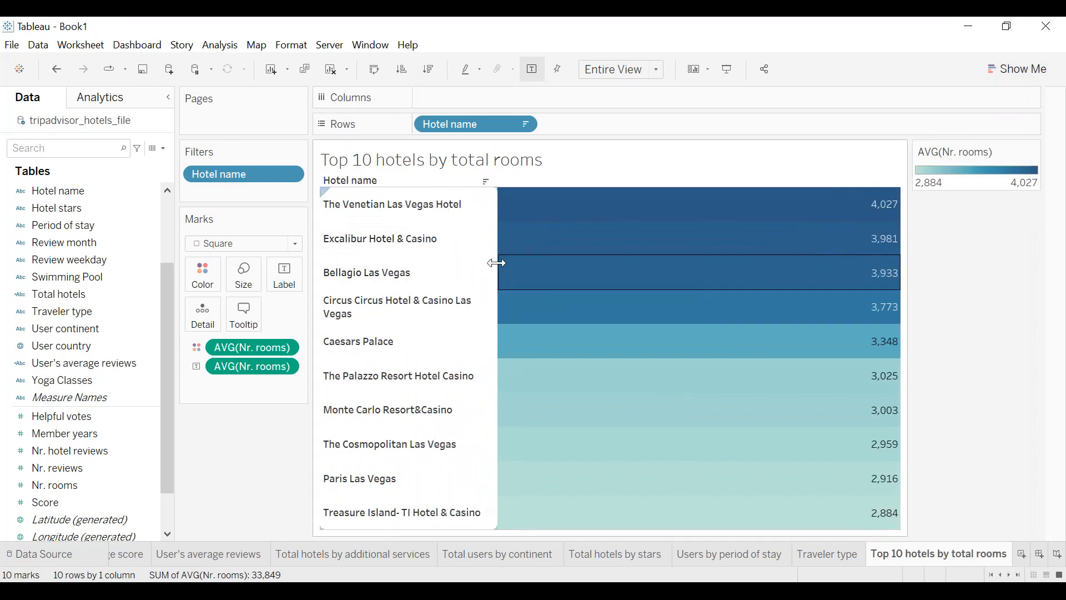
right_click(372, 189)
left_click(442, 333)
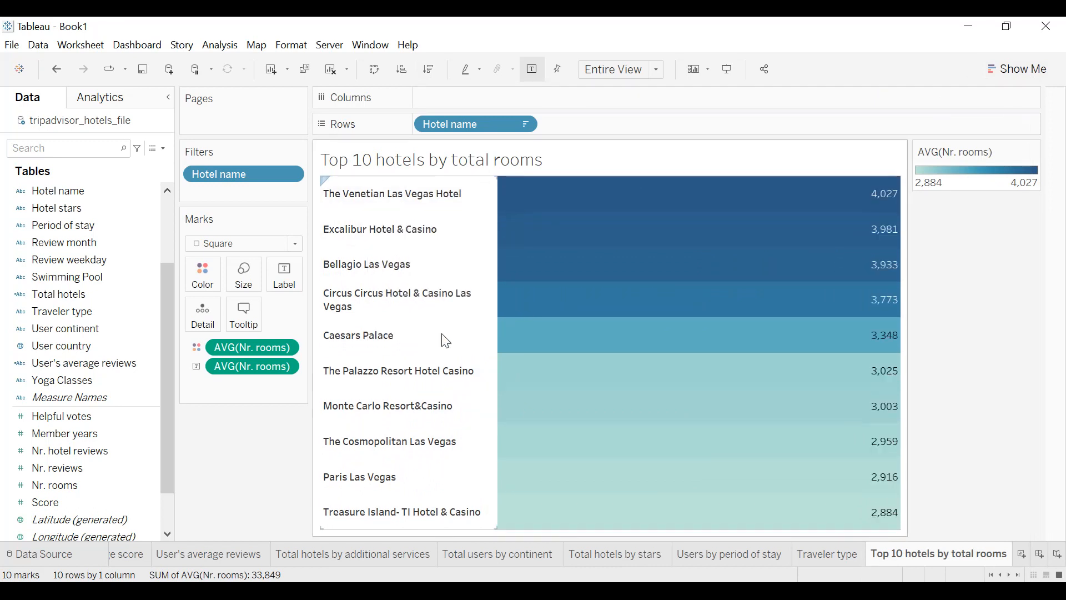
left_click(1035, 151)
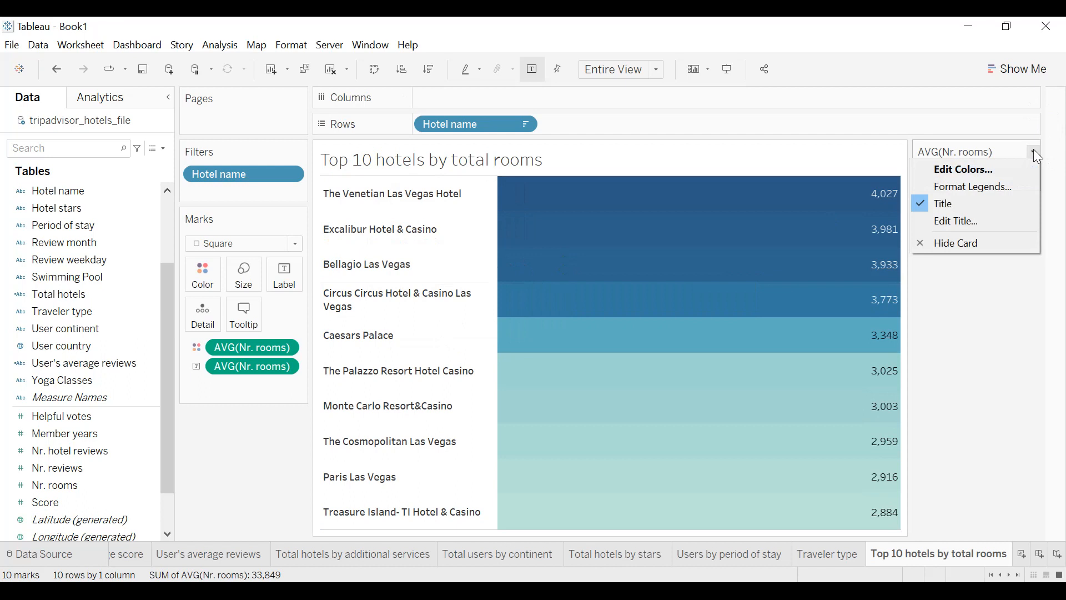
left_click(974, 241)
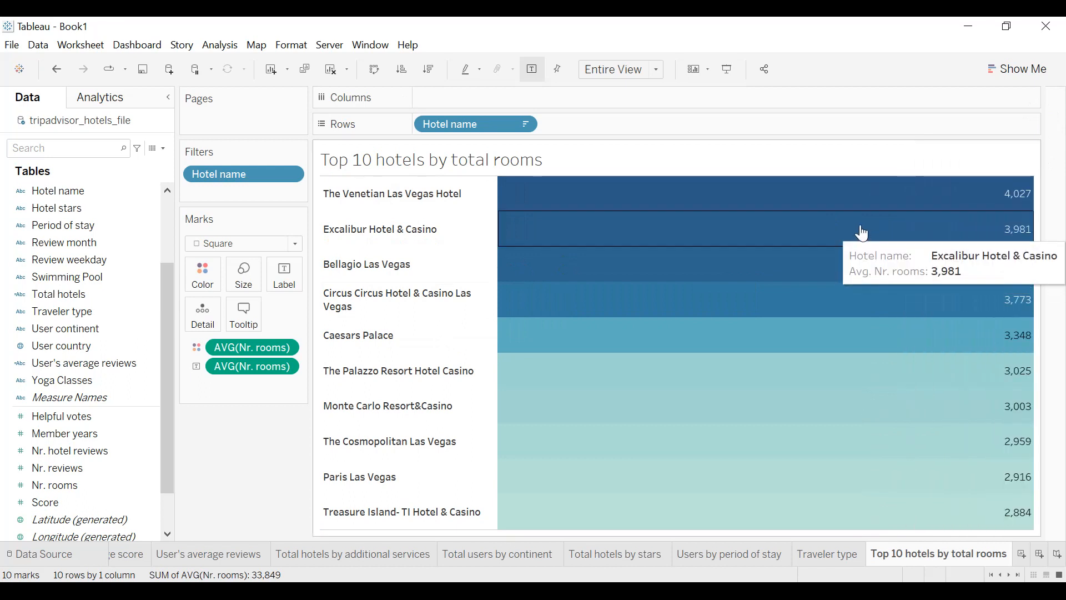
- Apply the Gray palette to the highlight table's marks and lower their color opacity
left_click(203, 274)
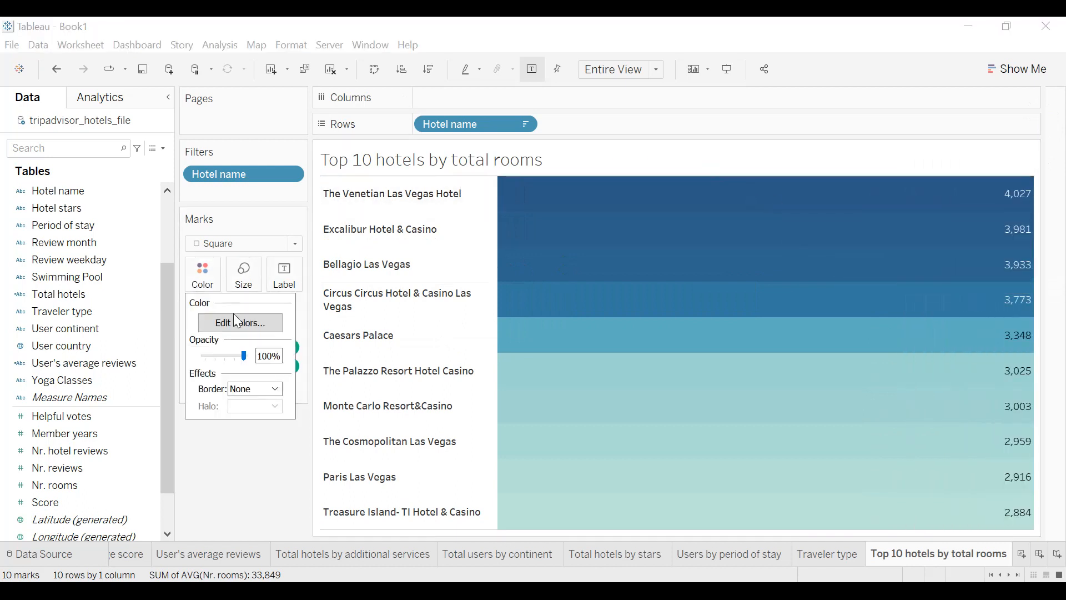
left_click(240, 324)
left_click(644, 250)
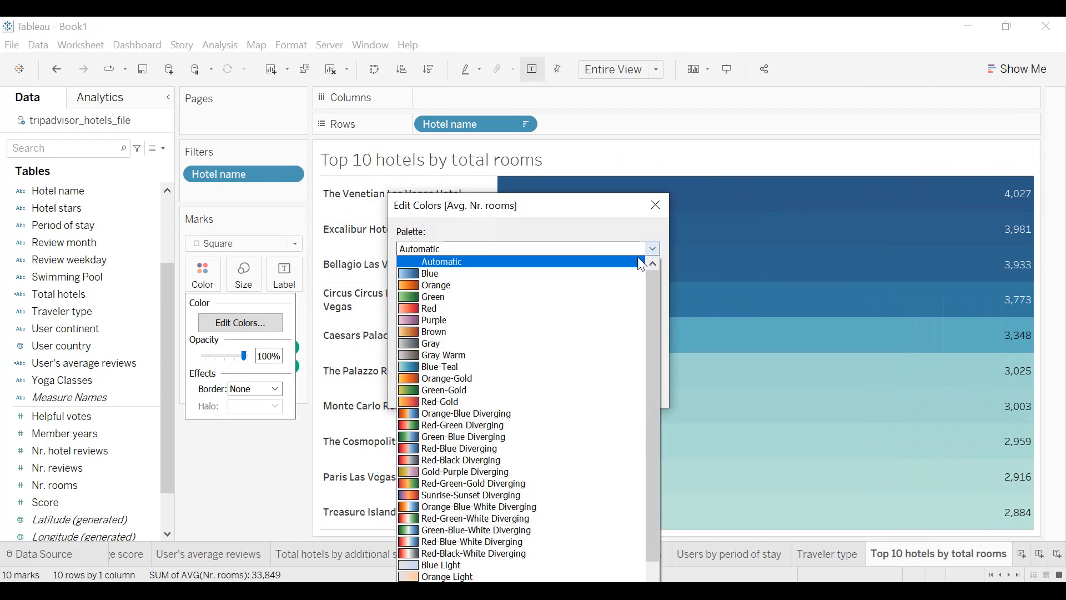
left_click(449, 344)
left_click(621, 394)
left_click(490, 392)
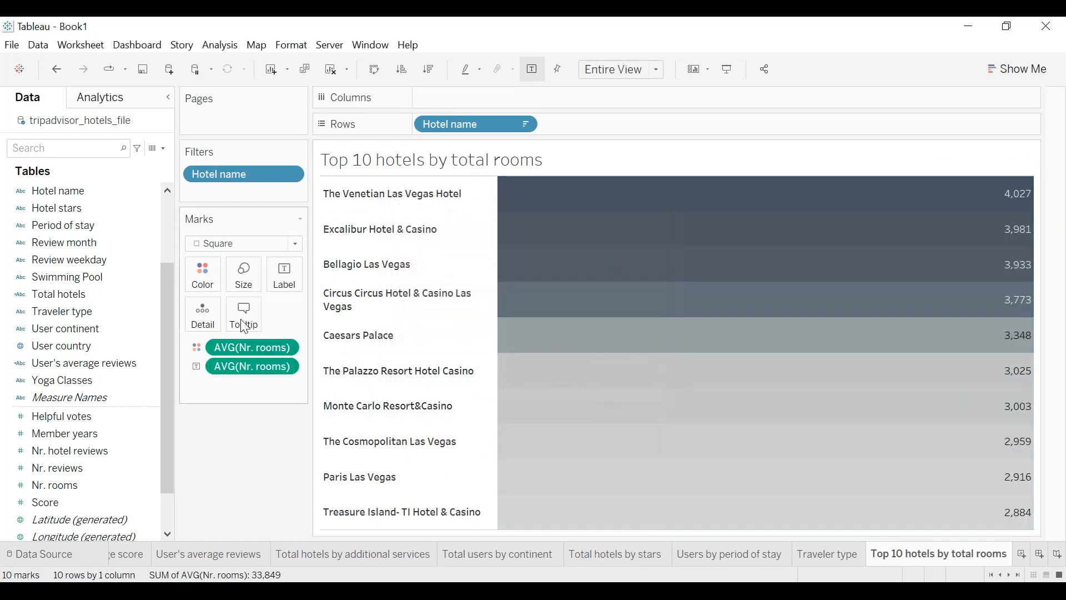
left_click(202, 274)
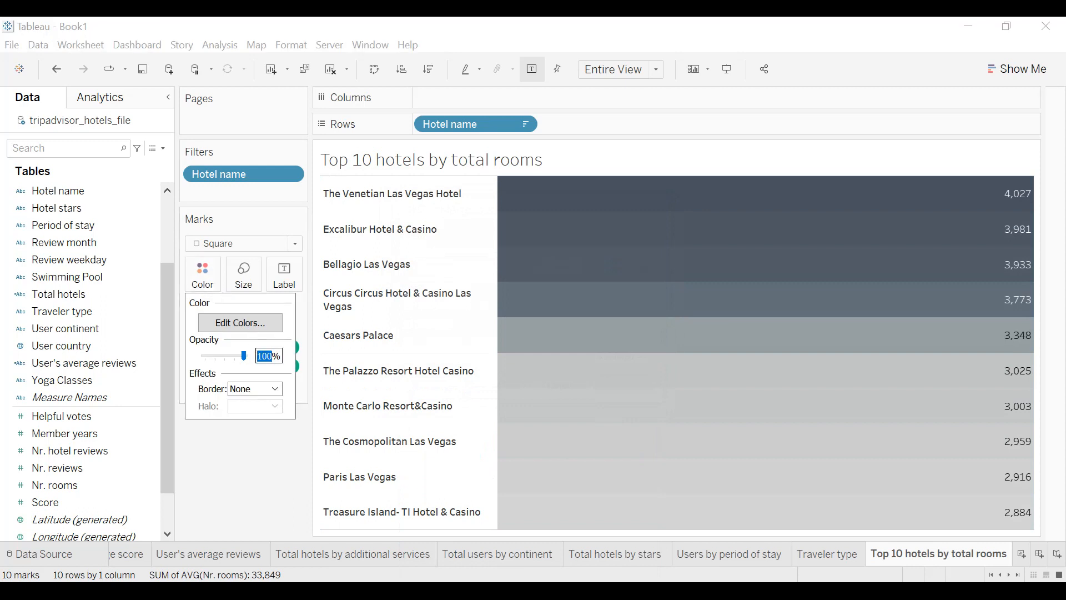
left_click(273, 428)
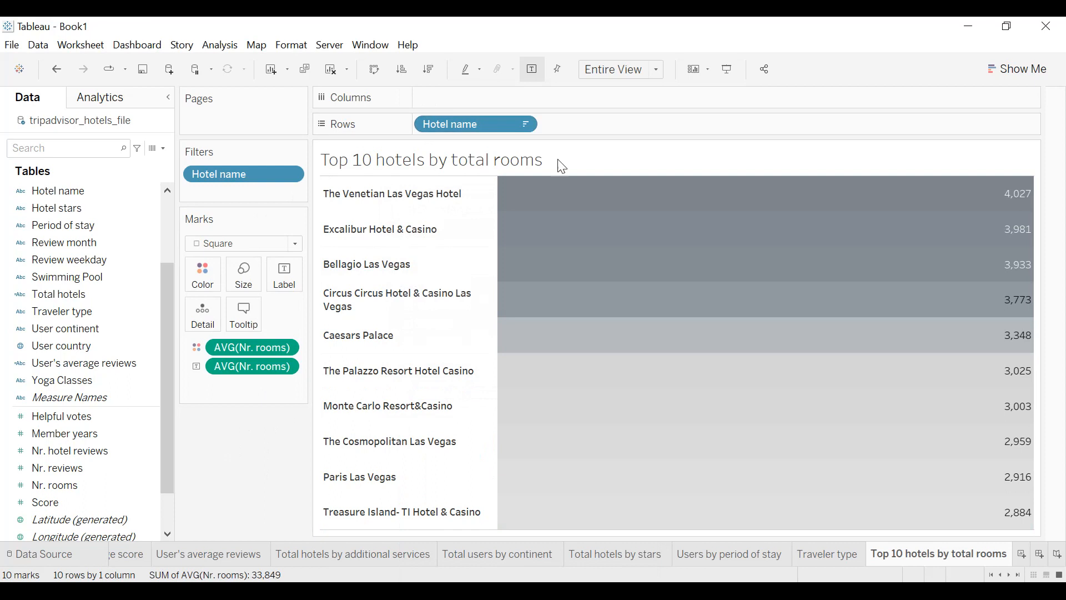
- Center the sheet title and make its text black and bold
double_click(579, 166)
key("ctrl+a")
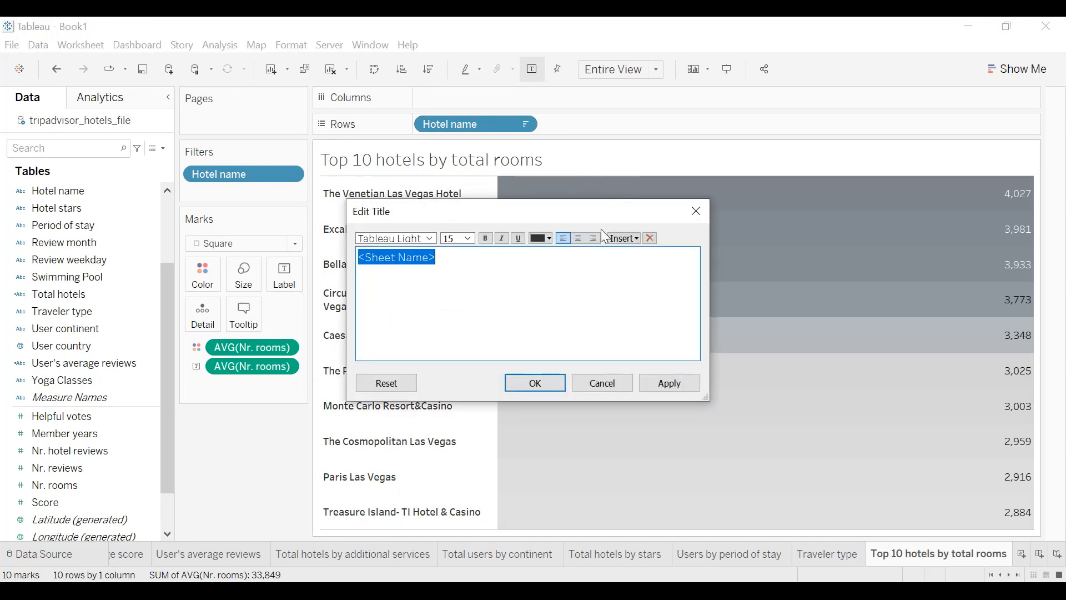
left_click(578, 238)
left_click(546, 240)
left_click(534, 248)
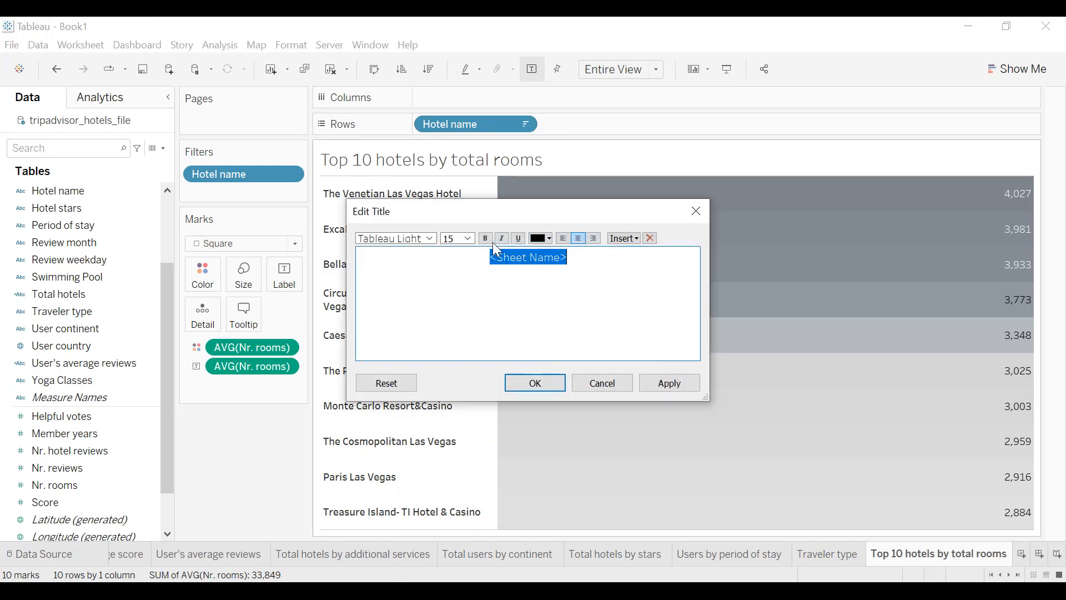
left_click(670, 389)
left_click(538, 384)
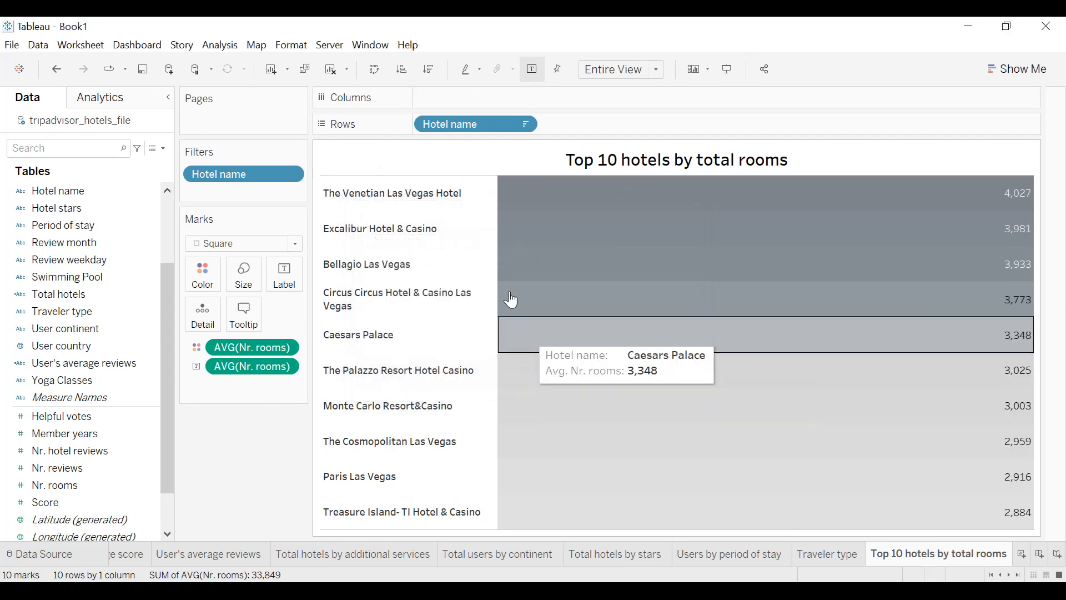
- Set the default alignment of both the pane and the header to Center
left_click(291, 46)
left_click(318, 139)
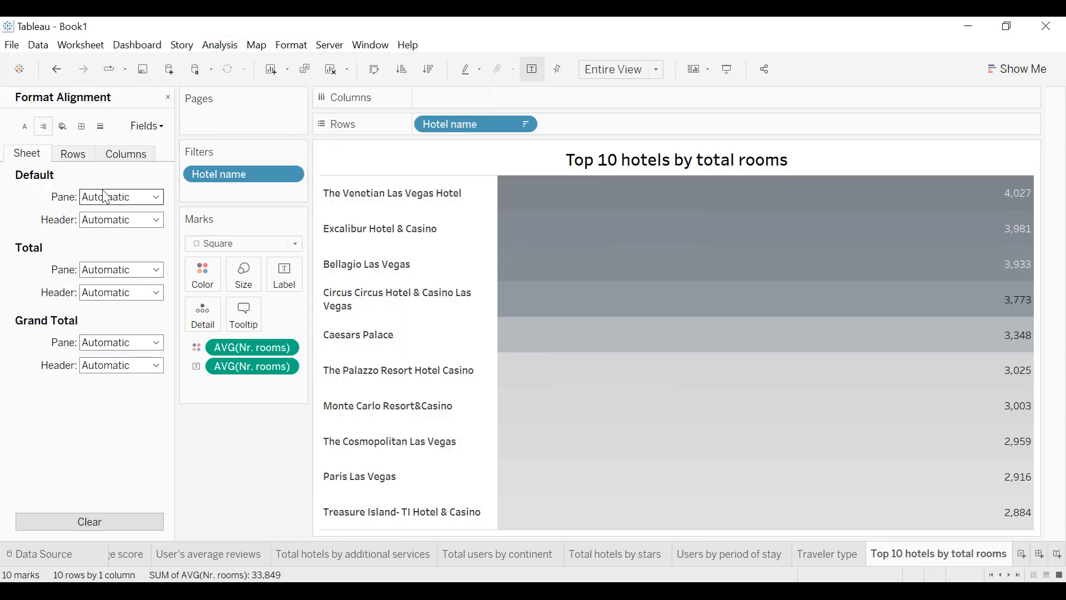
left_click(109, 197)
left_click(118, 254)
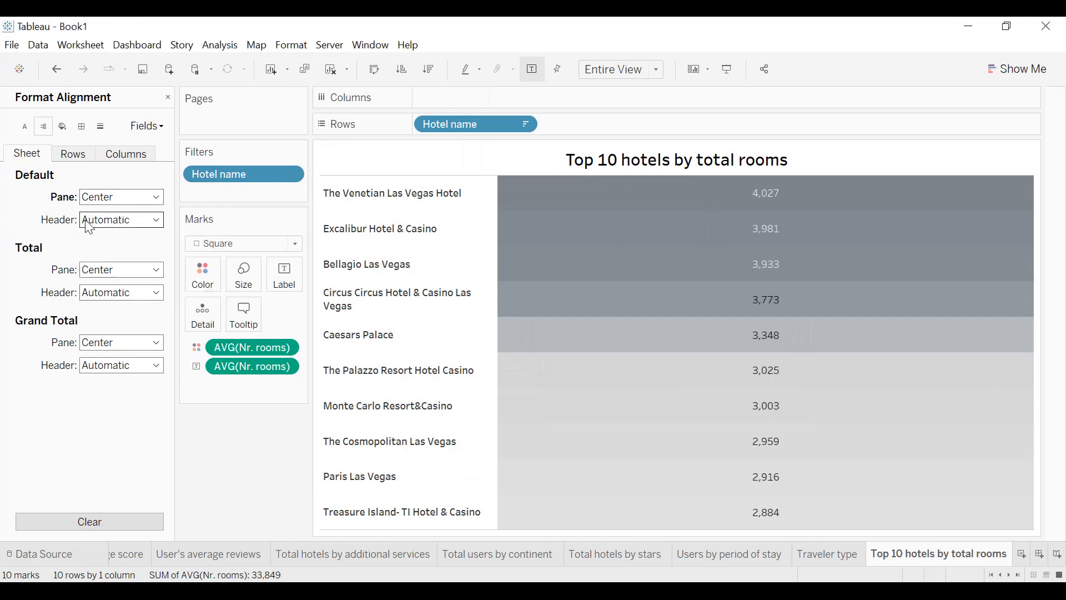
left_click(121, 219)
left_click(118, 276)
left_click(48, 177)
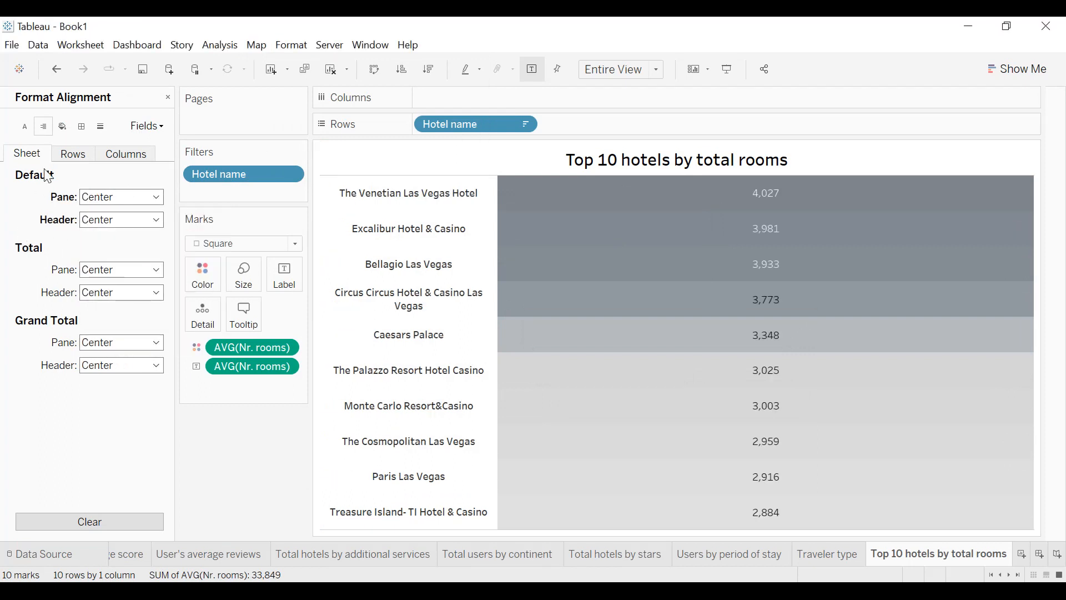
- Make the default worksheet font bold, black and one size larger
left_click(24, 126)
left_click(121, 197)
left_click(136, 241)
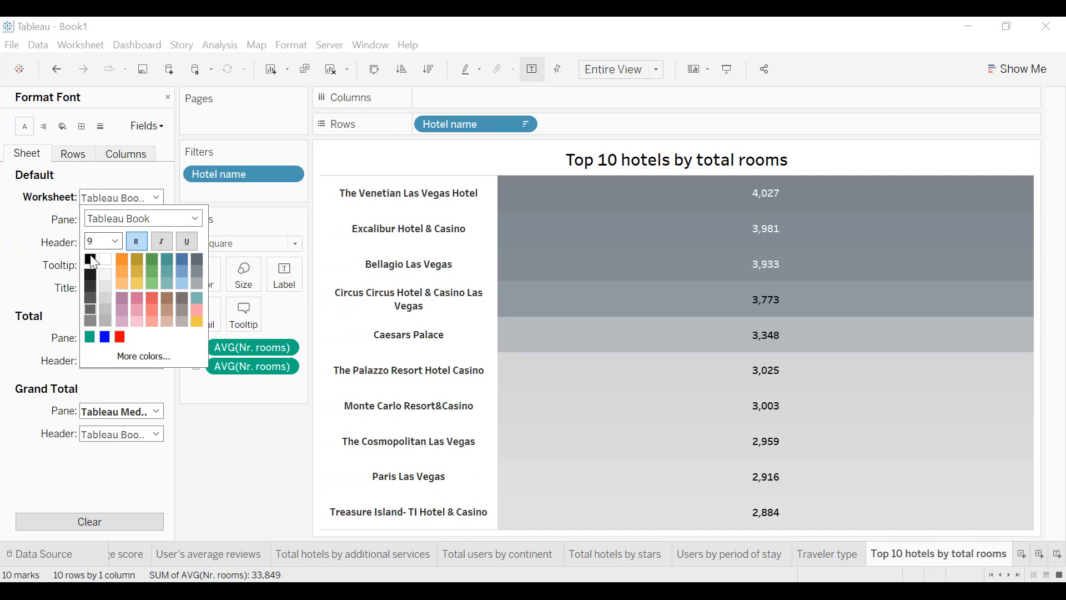
left_click(114, 241)
left_click(105, 276)
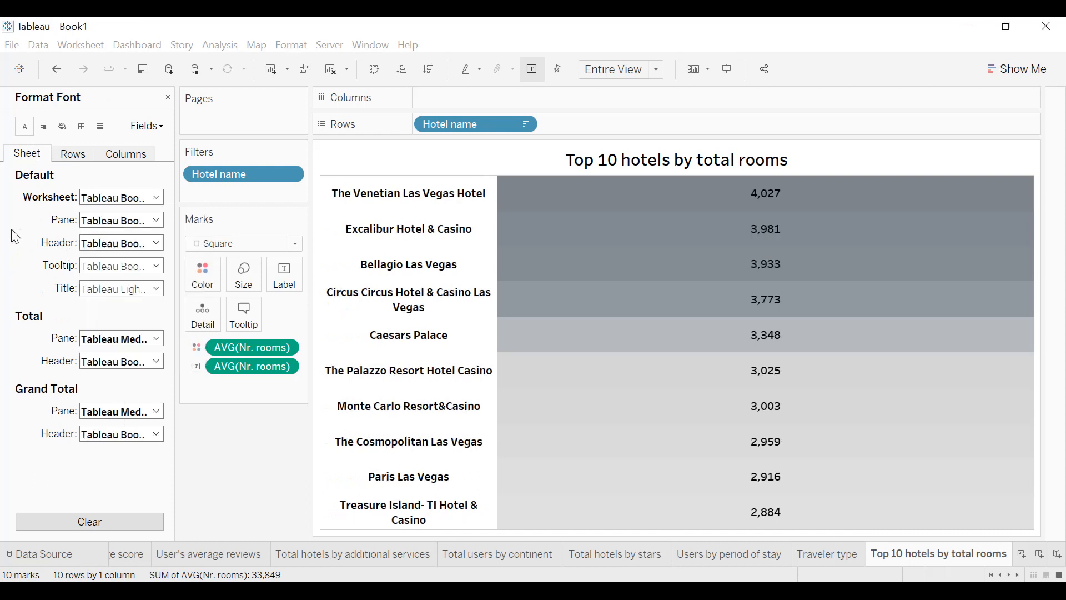
- Shade the worksheet background with the saved custom green color
left_click(62, 127)
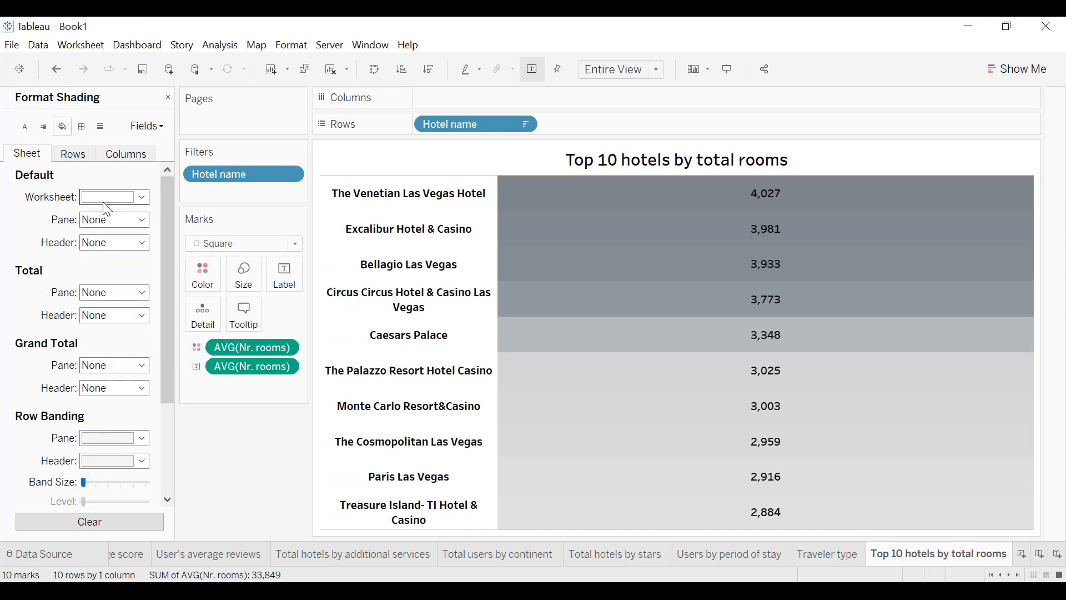
left_click(103, 201)
left_click(89, 312)
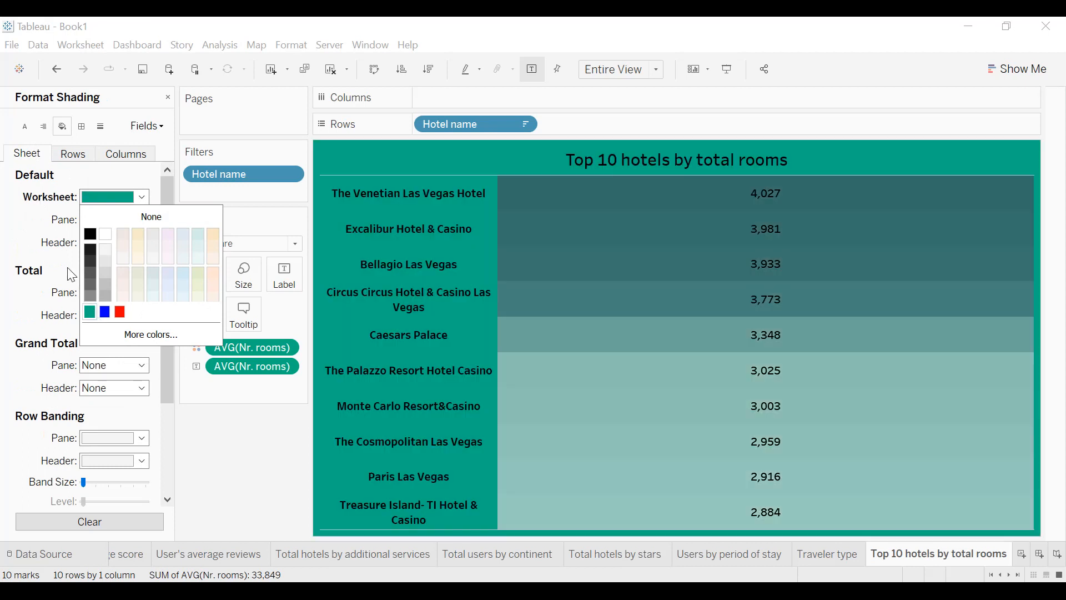
- Give the sheet title the same custom green shading and a thin border
right_click(486, 153)
left_click(516, 219)
left_click(127, 147)
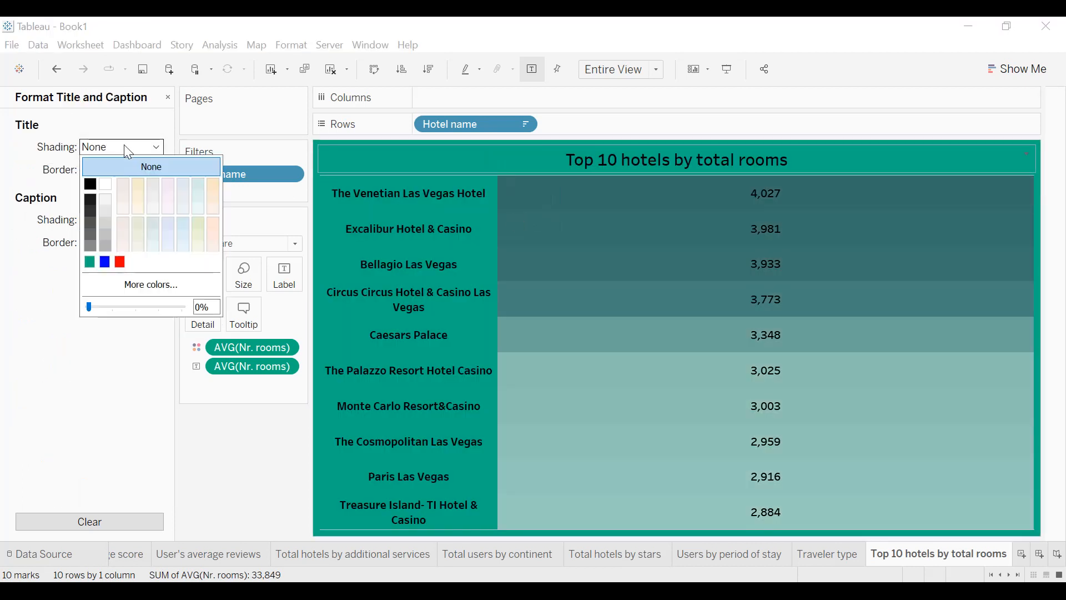
left_click(89, 262)
left_click(107, 169)
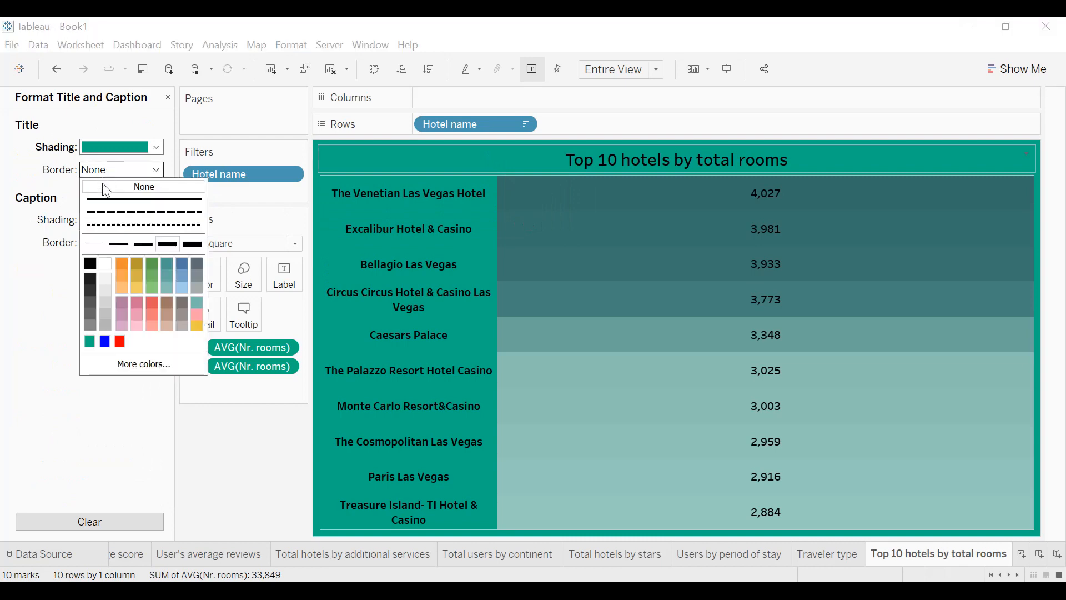
left_click(95, 244)
left_click(36, 278)
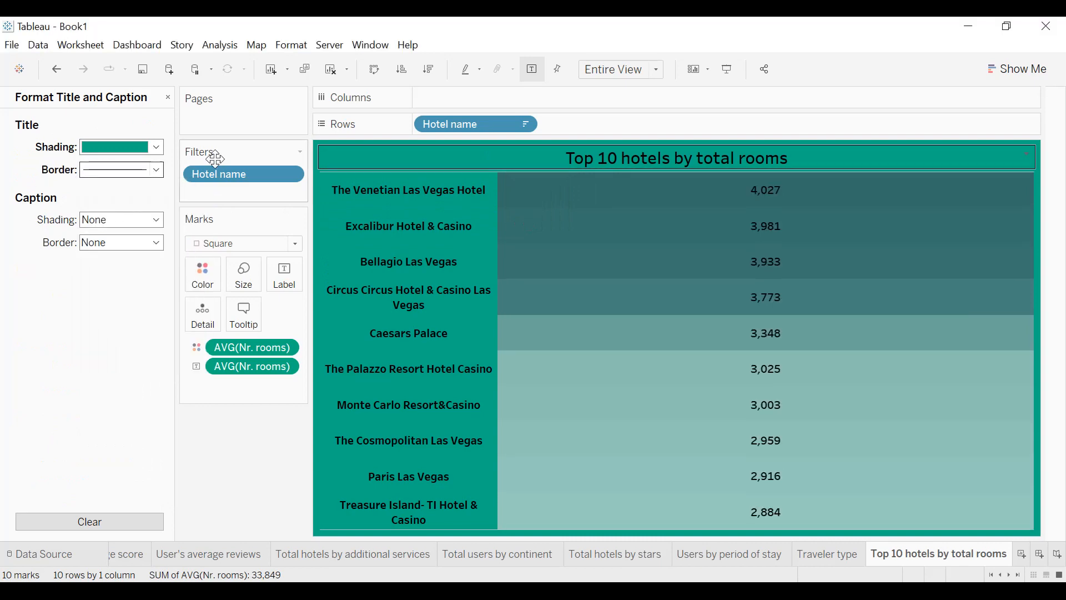
left_click(168, 98)
- Add thin black default borders to the worksheet's cells, pane and header
left_click(291, 45)
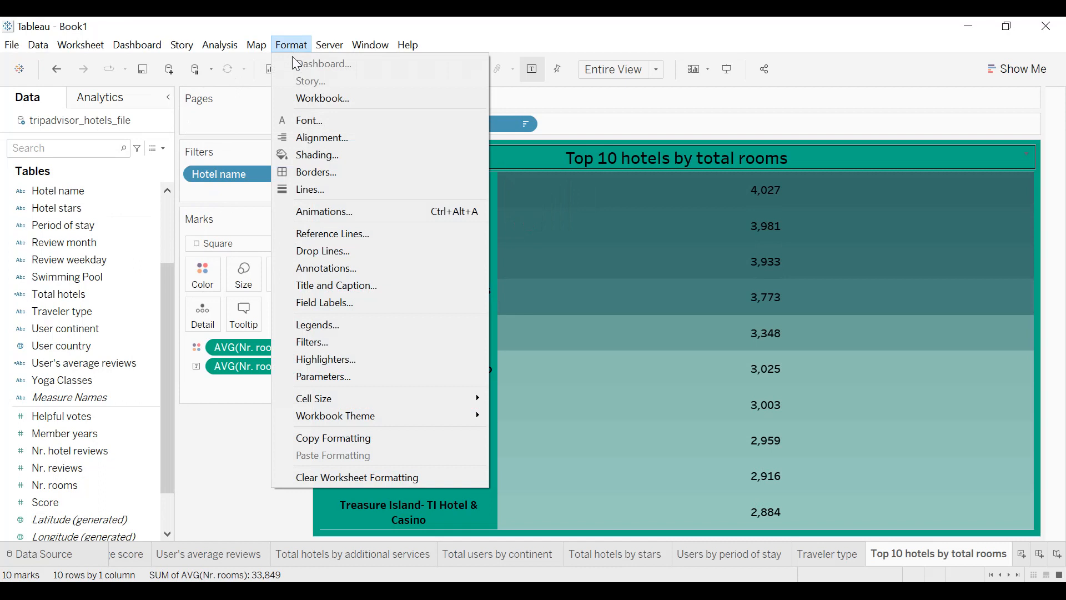
left_click(317, 177)
left_click(114, 197)
left_click(99, 278)
left_click(19, 233)
left_click(114, 219)
left_click(100, 296)
left_click(7, 238)
left_click(84, 242)
left_click(96, 315)
left_click(90, 336)
- Color the row divider's pane line black and give the column divider's pane a thin line
scroll(102, 311, "down", 3)
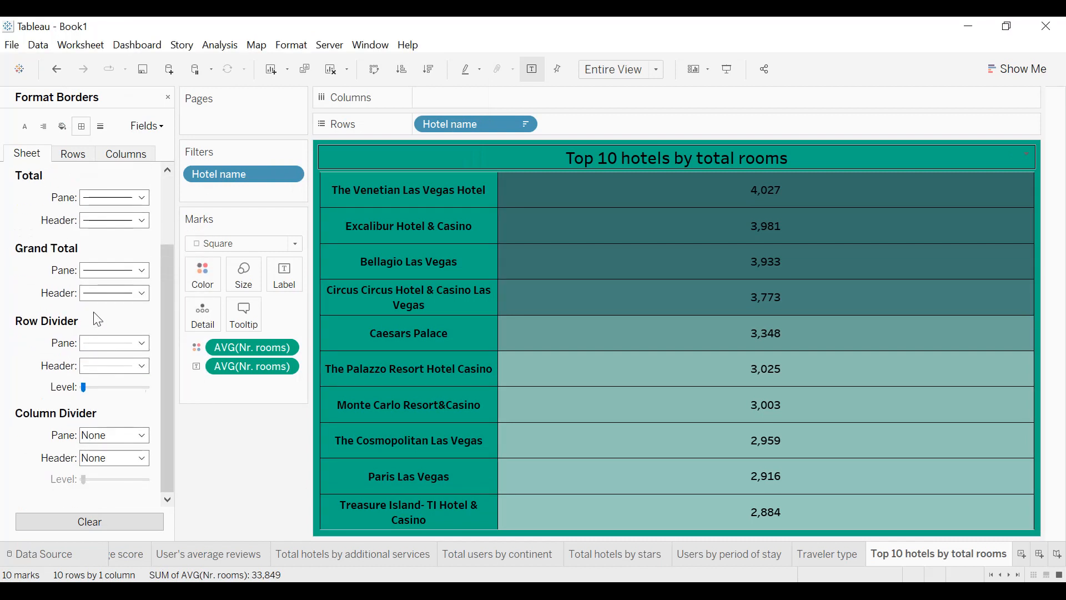
left_click(111, 344)
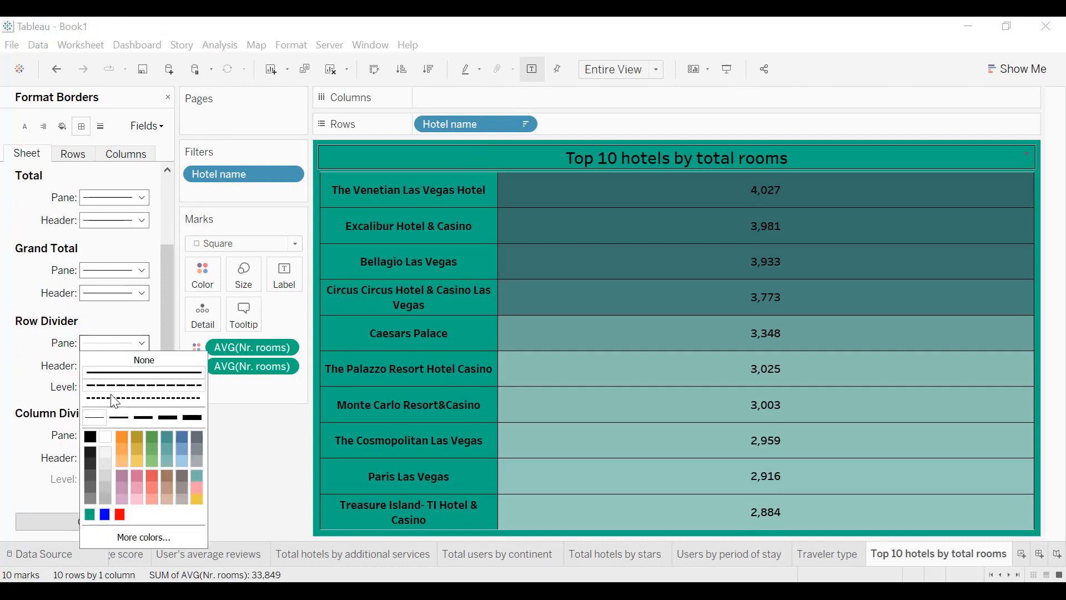
left_click(90, 438)
left_click(93, 439)
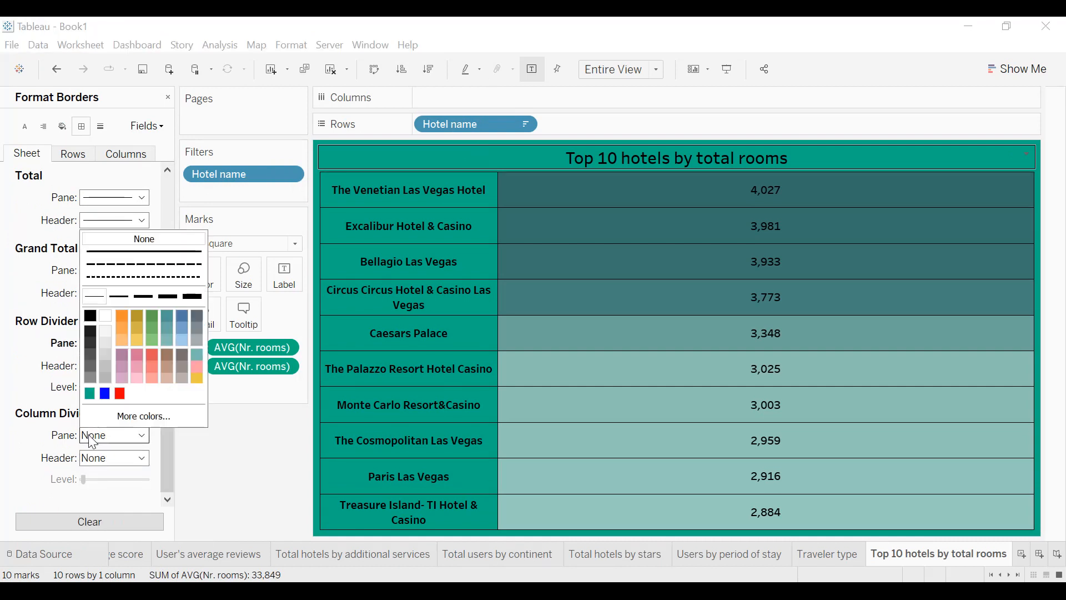
left_click(94, 300)
left_click(37, 294)
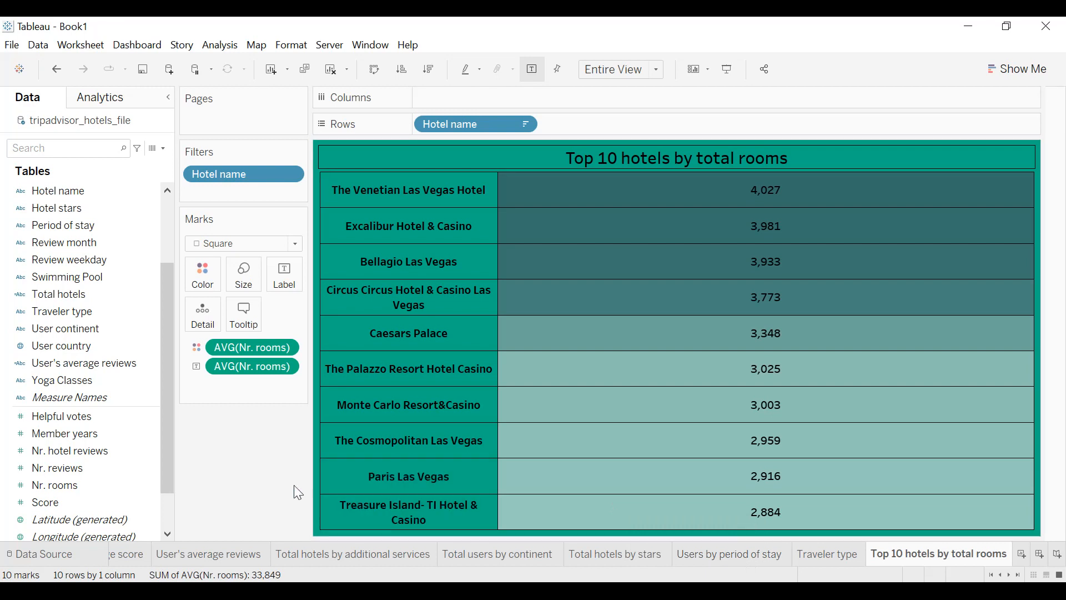
- Create a new dashboard in the workbook
left_click(1040, 554)
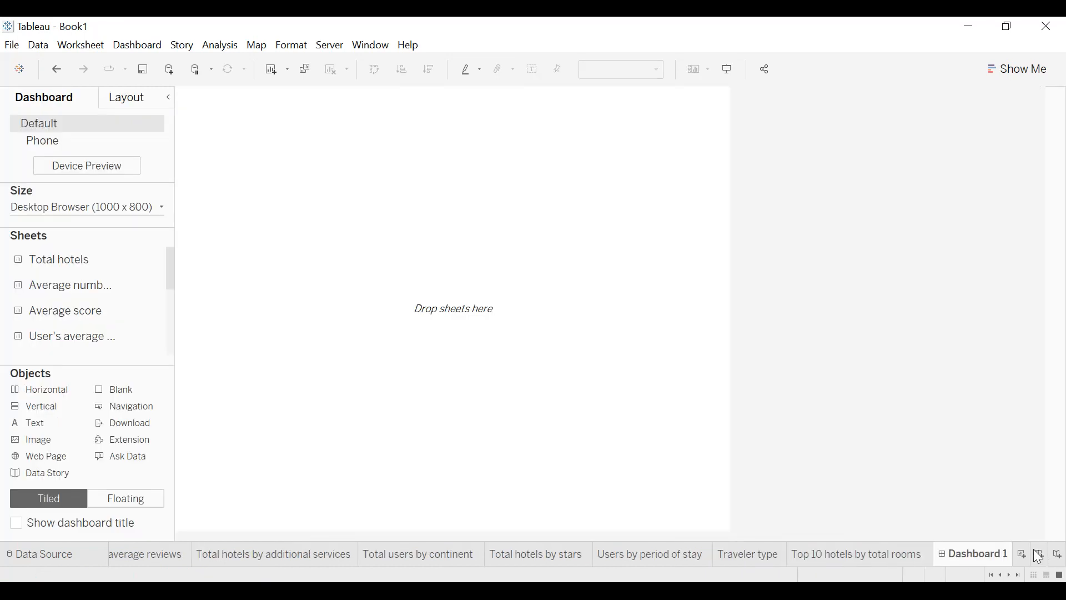
- Set the dashboard to a fixed custom size of 1900 px wide by 900 px high
left_click(122, 210)
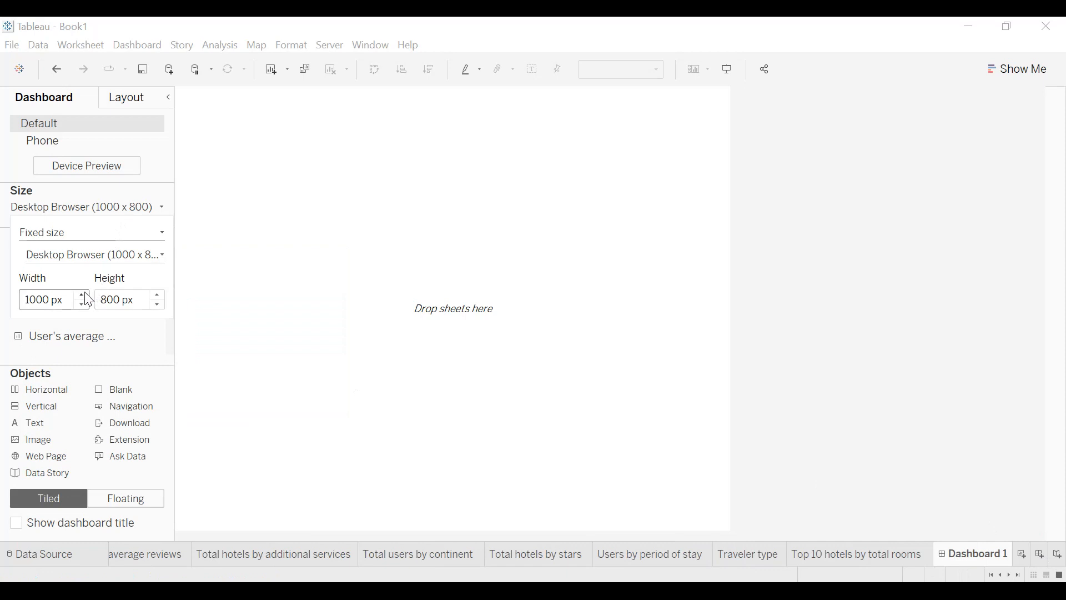
scroll(88, 300, "up", 7)
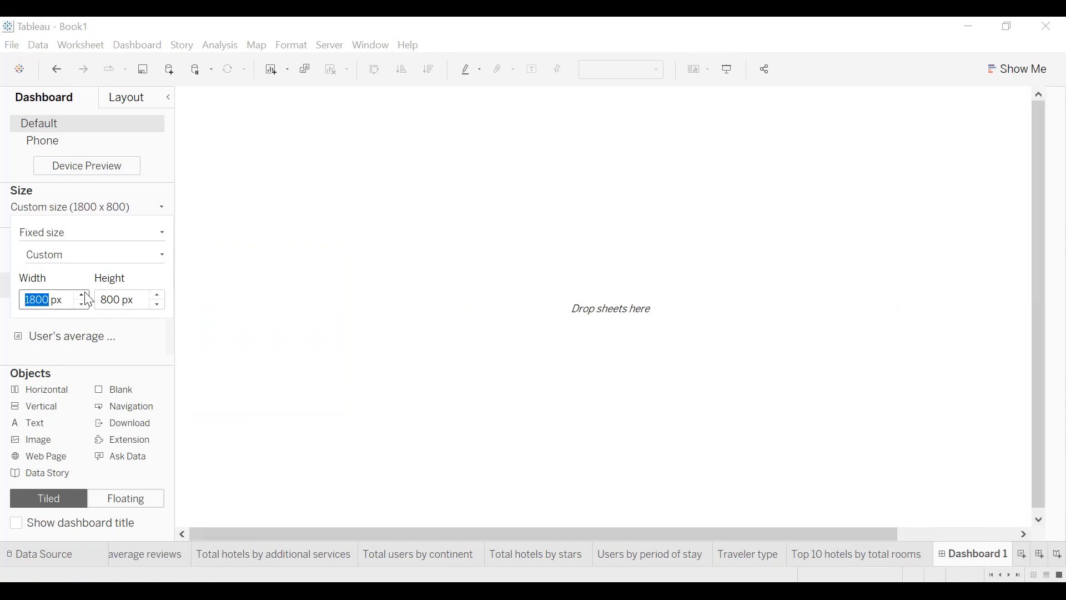
scroll(159, 301, "up", 1)
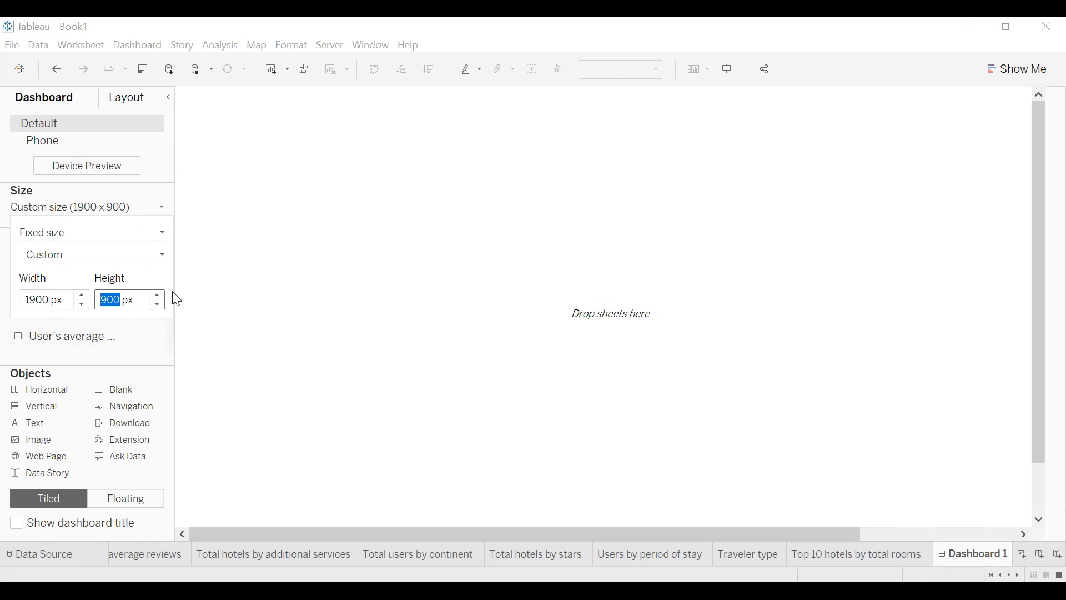
left_click(247, 223)
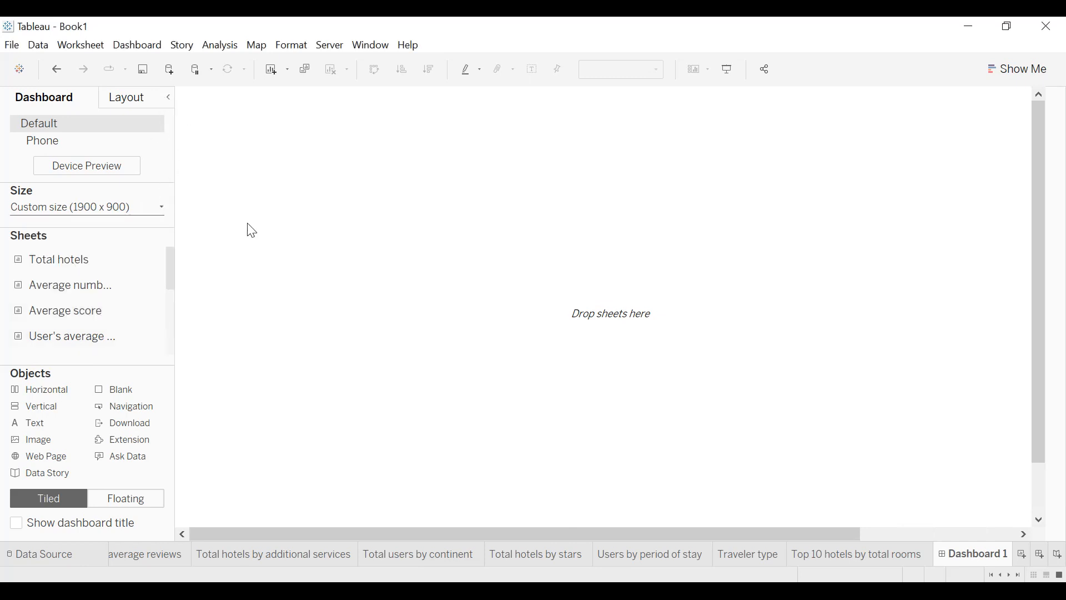
- Place the Total hotels by additional services sheet on the dashboard and the Total hotels by stars sheet beneath it
scroll(55, 288, "down", 1)
scroll(55, 289, "up", 1)
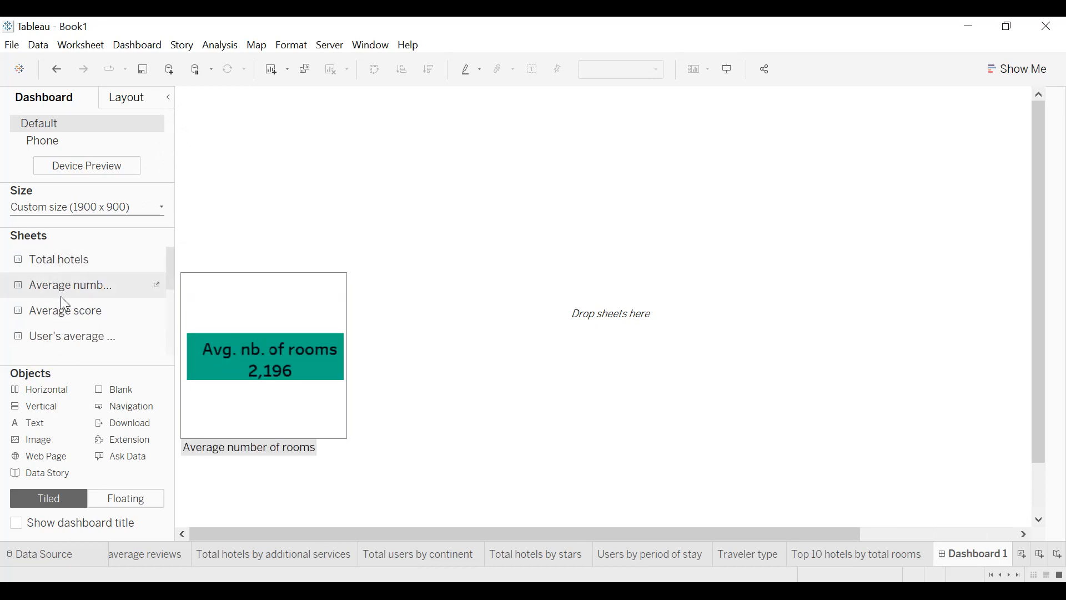
scroll(64, 339, "down", 1)
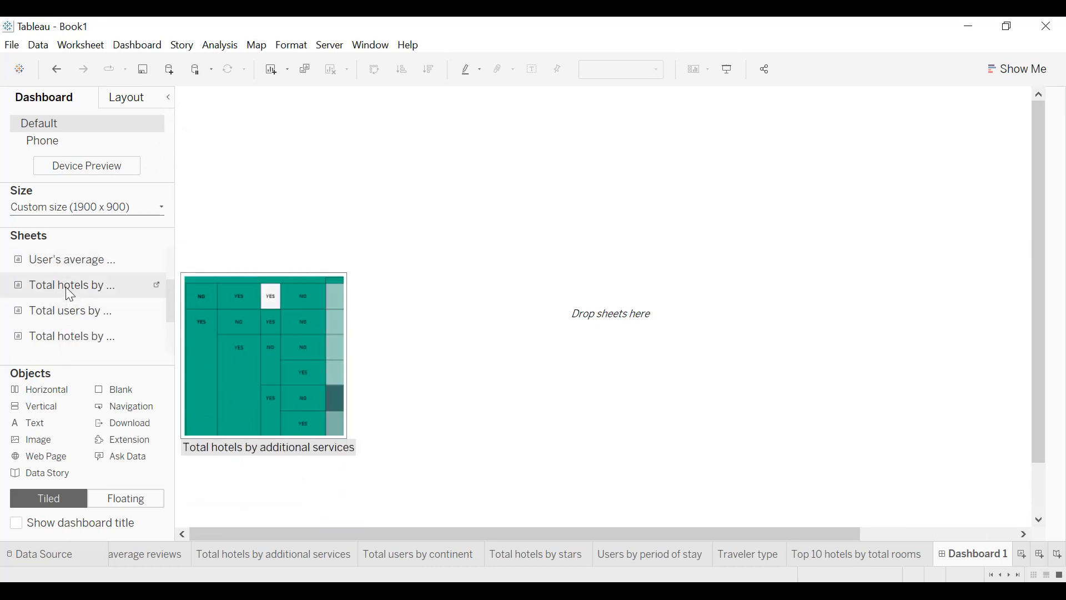
left_click_drag(66, 286, 232, 227)
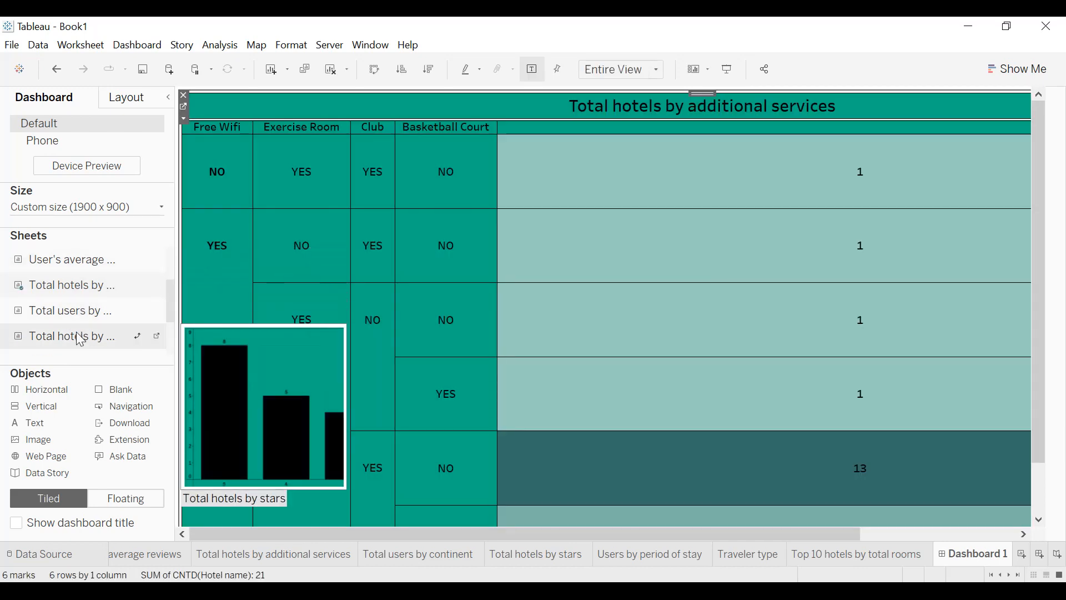
left_click_drag(80, 340, 274, 423)
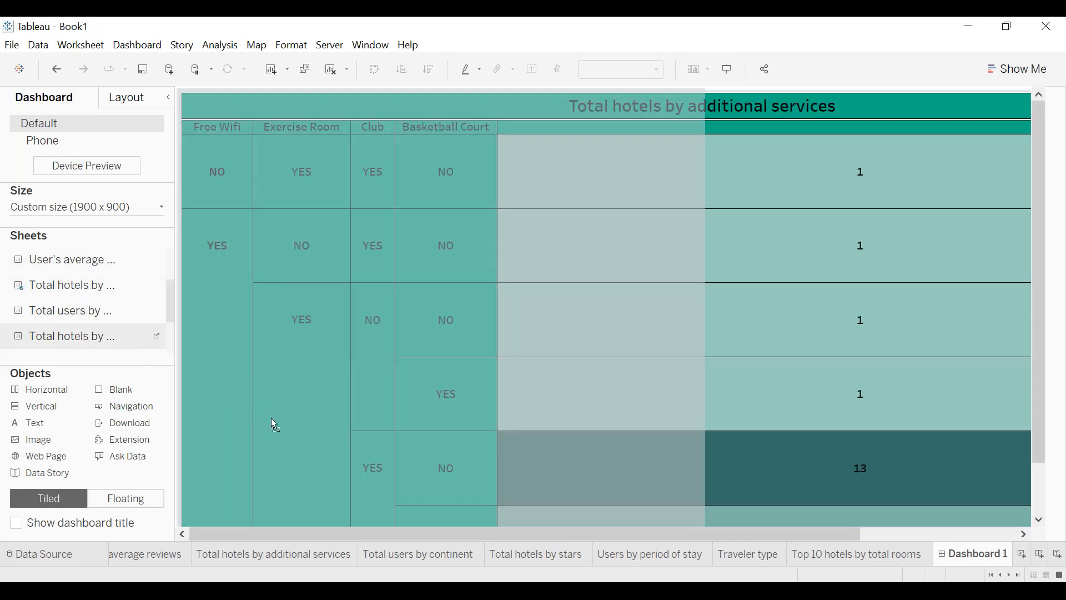
left_click_drag(347, 478, 458, 502)
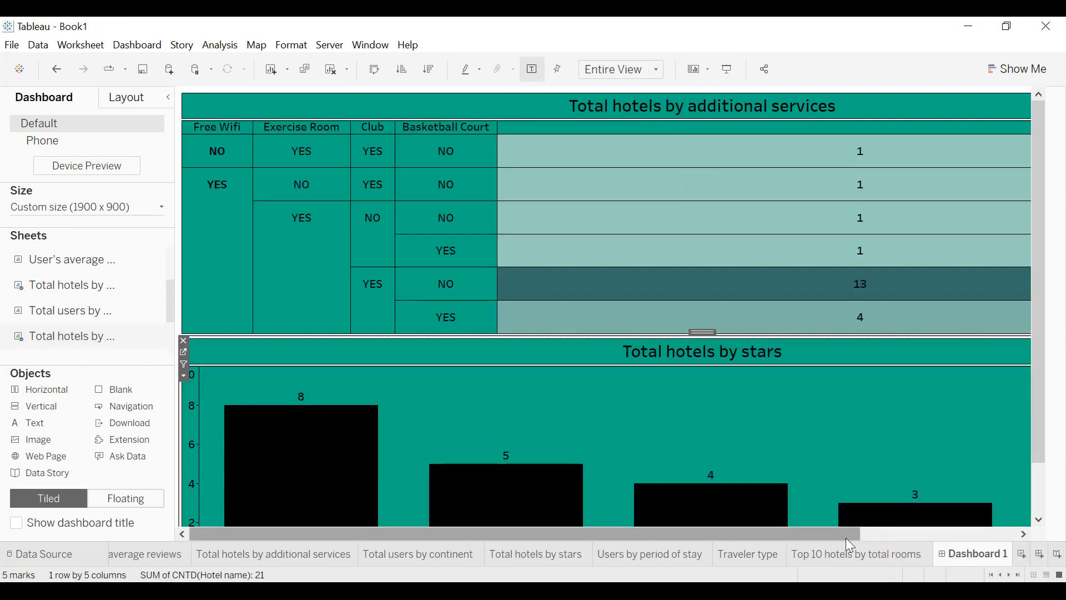
- Add the Total users by continent sheet beside the additional services table and narrow it so the table gets more width
left_click_drag(845, 537, 1064, 537)
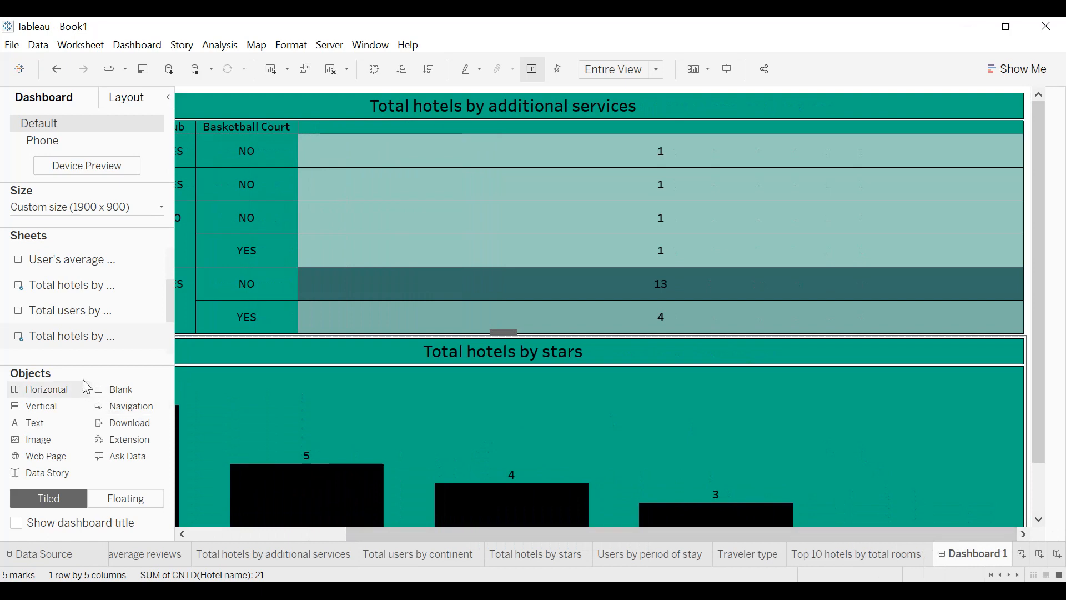
mouse_move(84, 325)
left_click_drag(79, 314, 810, 176)
left_click_drag(904, 157, 904, 157)
left_click_drag(503, 195, 691, 198)
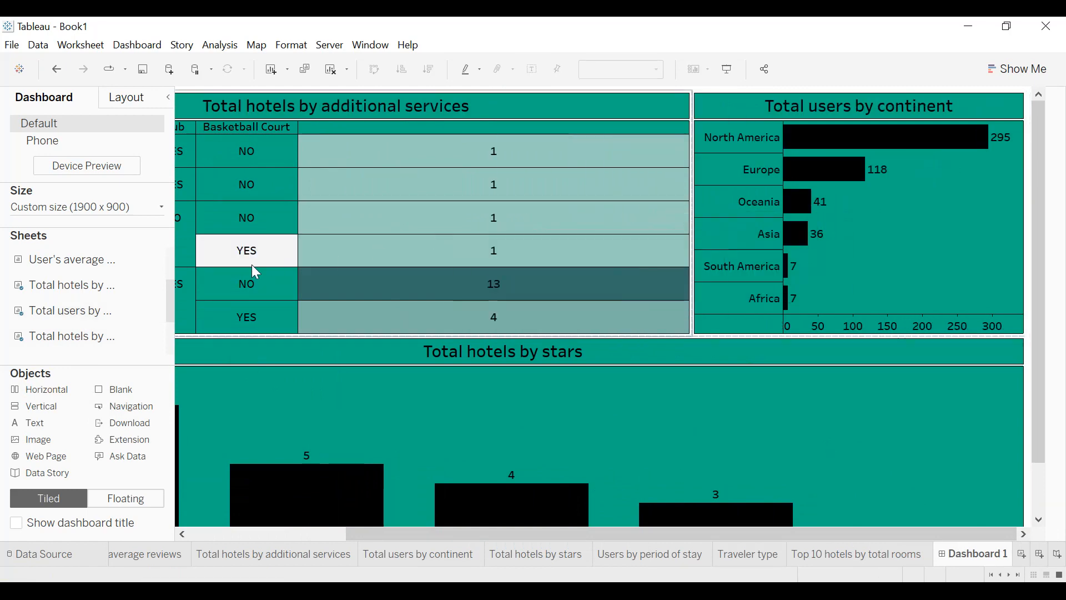
- Add the Users by period of stay sheet beside the Total hotels by stars chart and narrow the stars chart
mouse_move(104, 318)
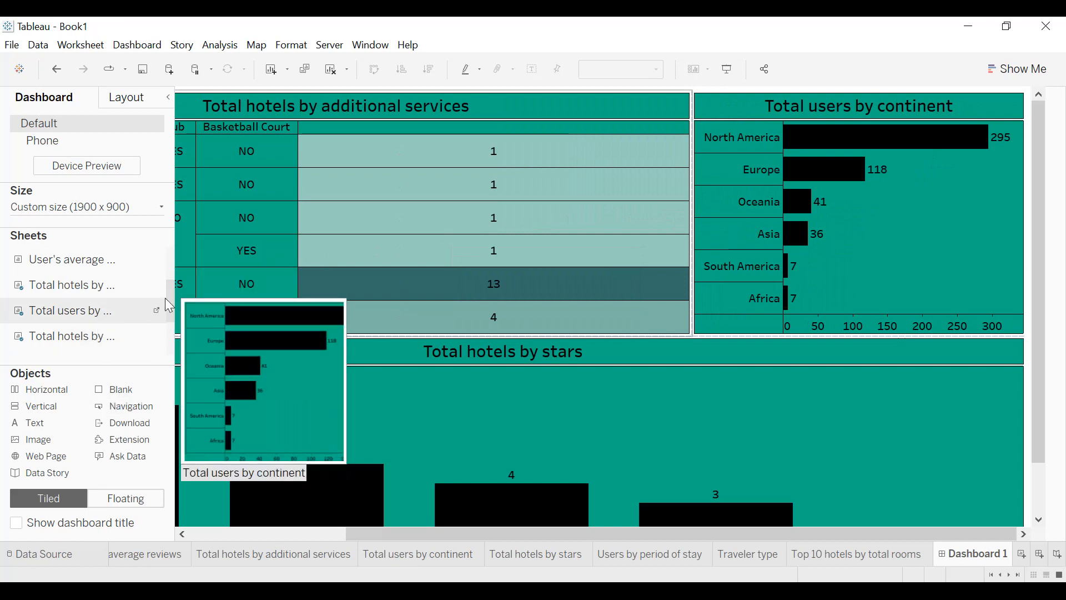
mouse_move(124, 336)
scroll(123, 336, "down", 2)
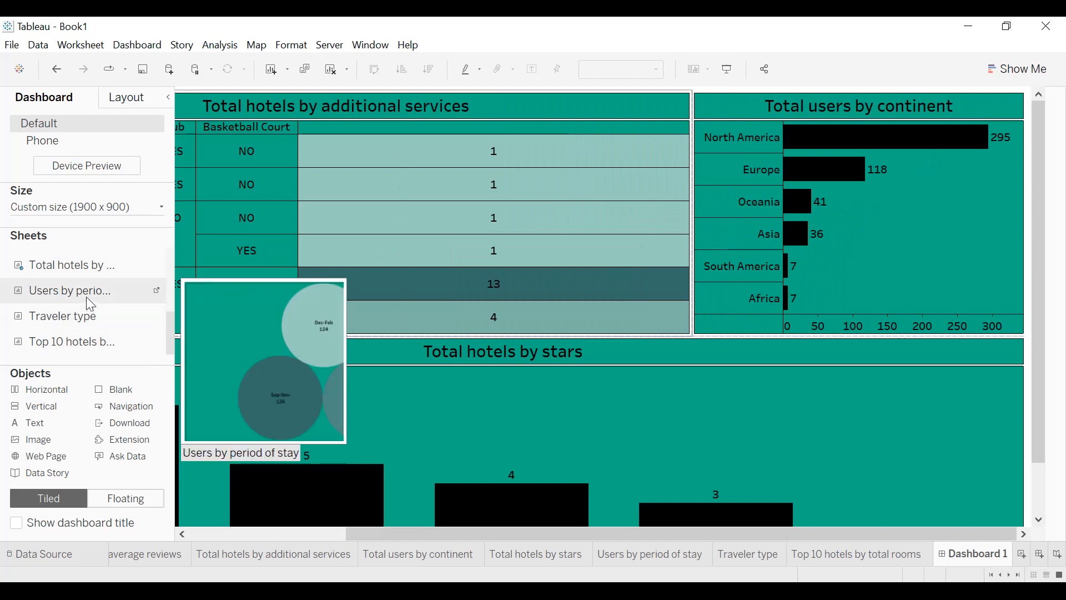
left_click_drag(90, 302, 621, 447)
left_click_drag(478, 534, 322, 535)
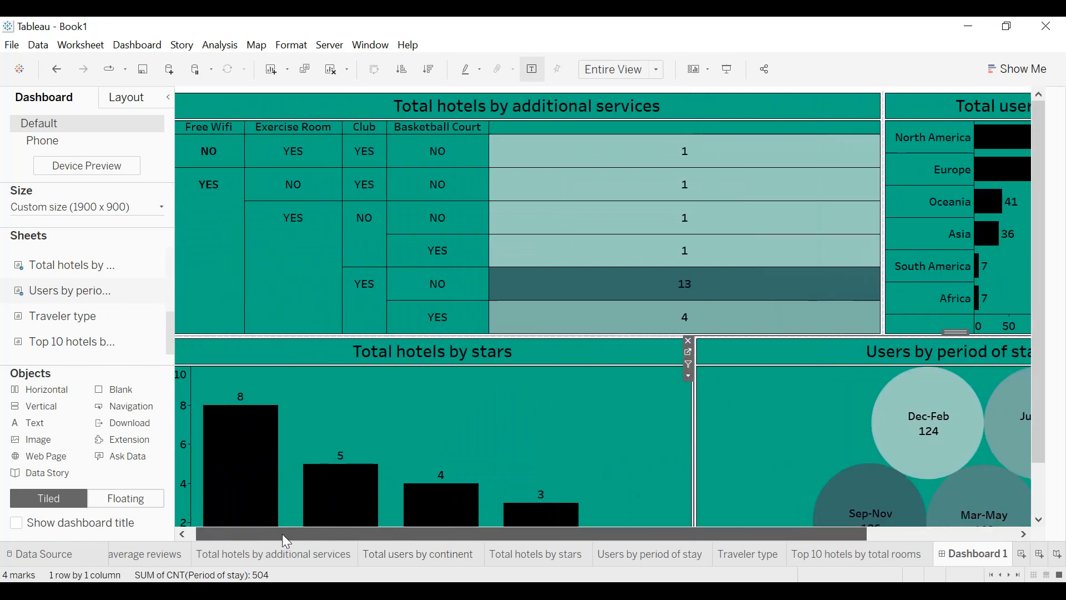
left_click_drag(703, 422, 522, 424)
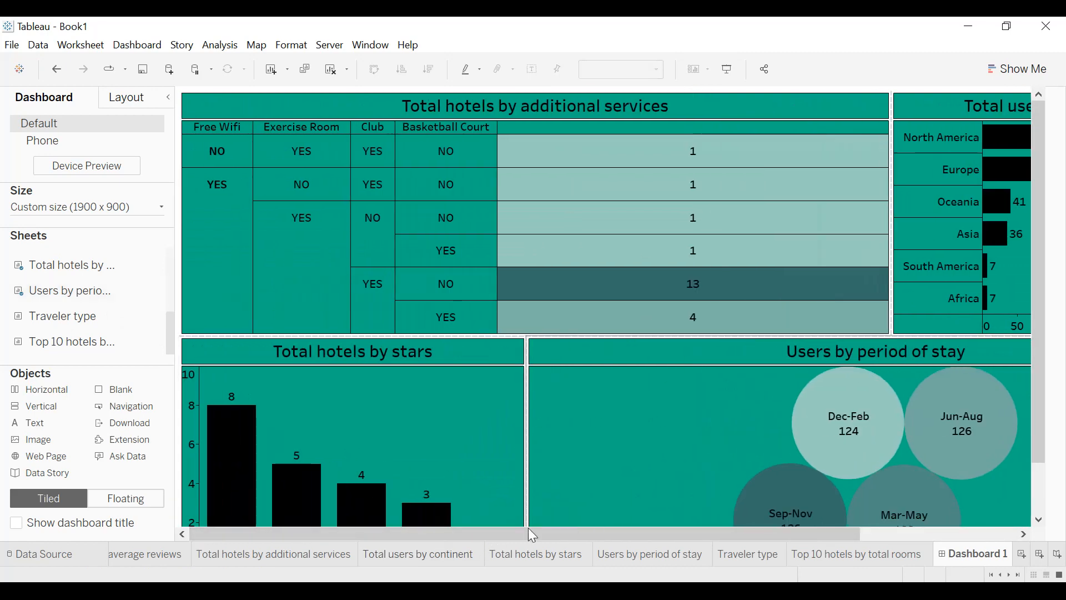
- Add the Traveler type sheet after Users by period of stay in the lower row and widen it slightly
left_click_drag(529, 534, 735, 527)
left_click_drag(83, 317, 908, 448)
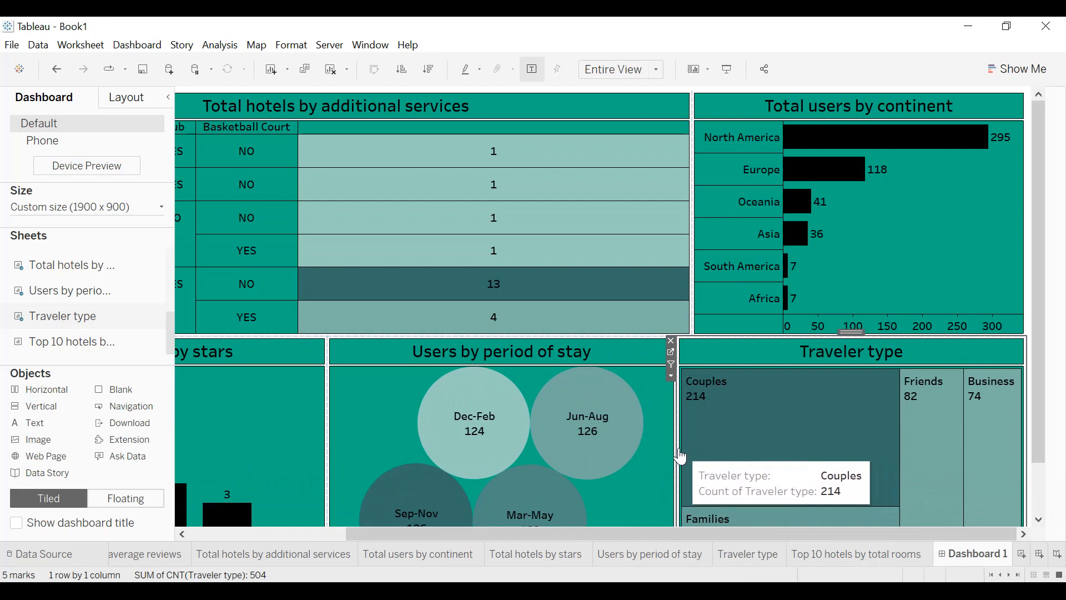
left_click_drag(678, 449, 655, 448)
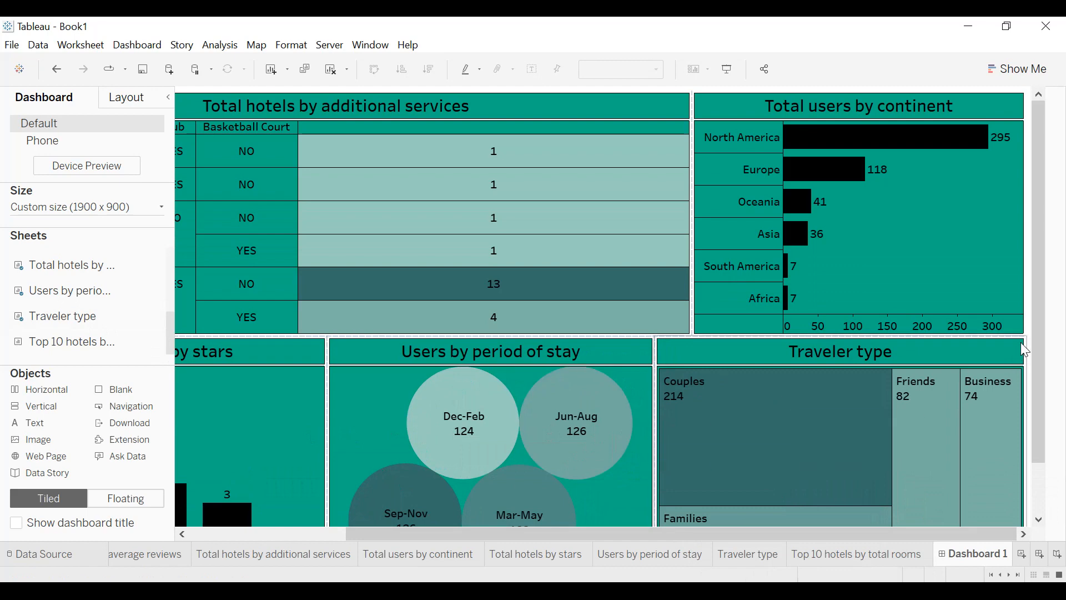
- Narrow the Total hotels by stars and Users by period of stay charts to give Traveler type more width
left_click_drag(1040, 326, 1041, 377)
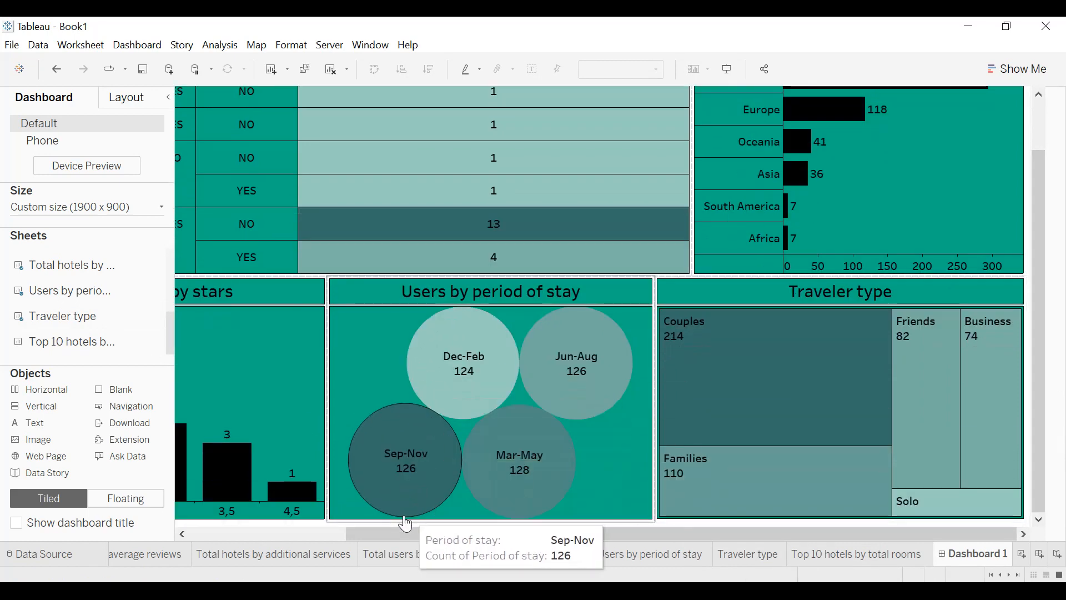
left_click_drag(405, 534, 248, 533)
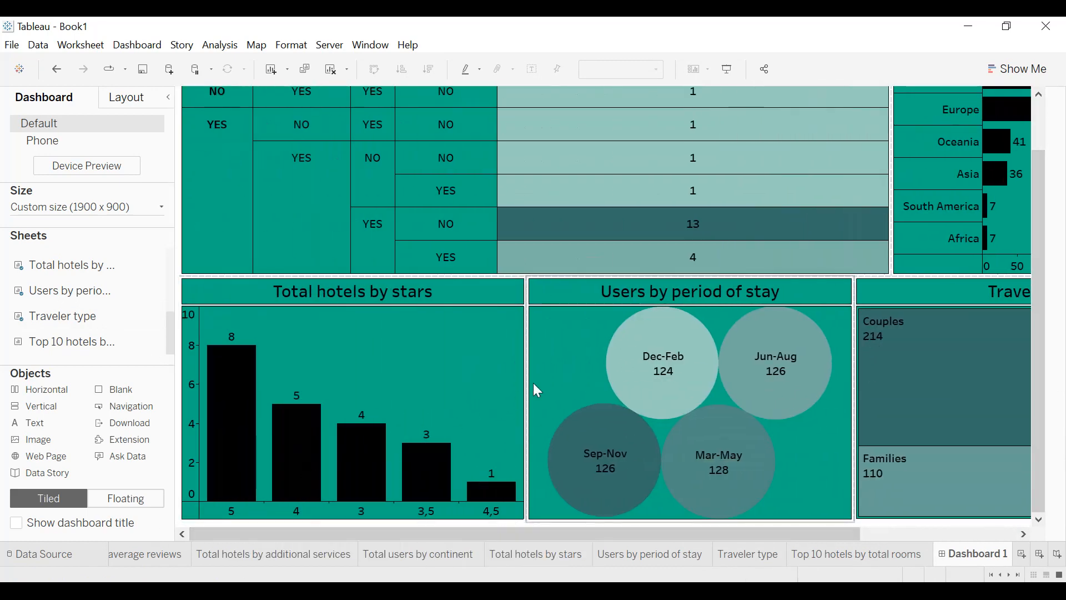
left_click(502, 393)
left_click_drag(525, 386, 447, 388)
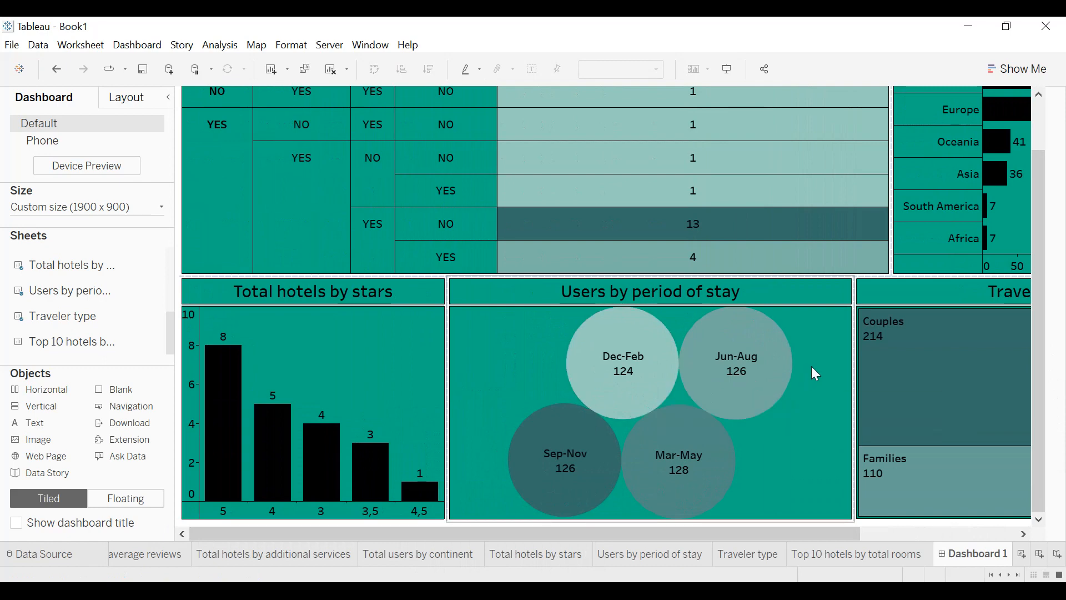
left_click_drag(854, 346, 736, 371)
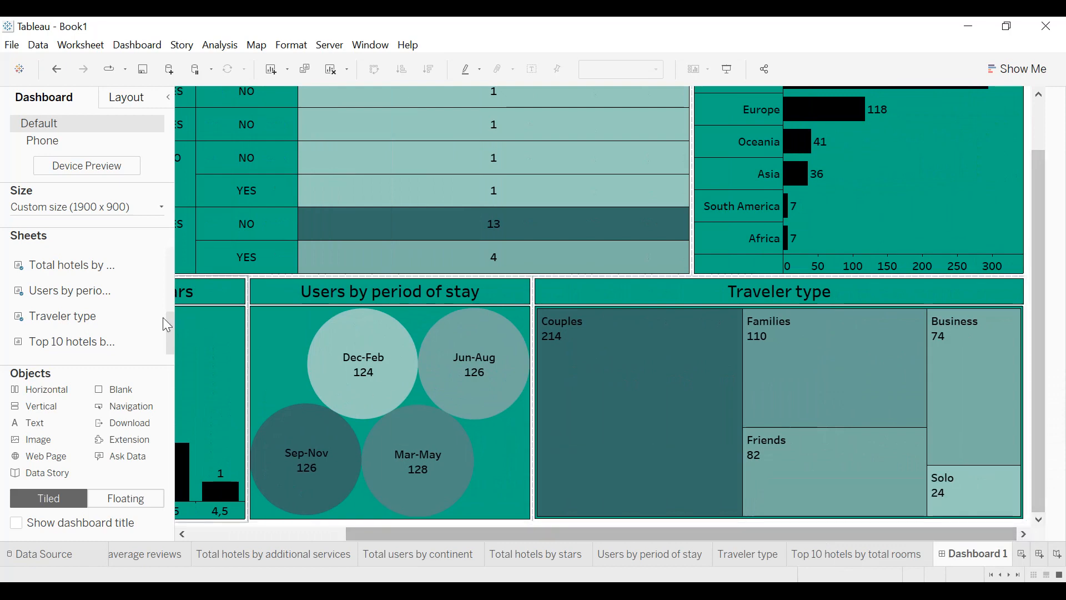
- Add the Top 10 hotels by total rooms sheet at the end of the lower row and widen its hotel name column
left_click_drag(84, 341, 921, 380)
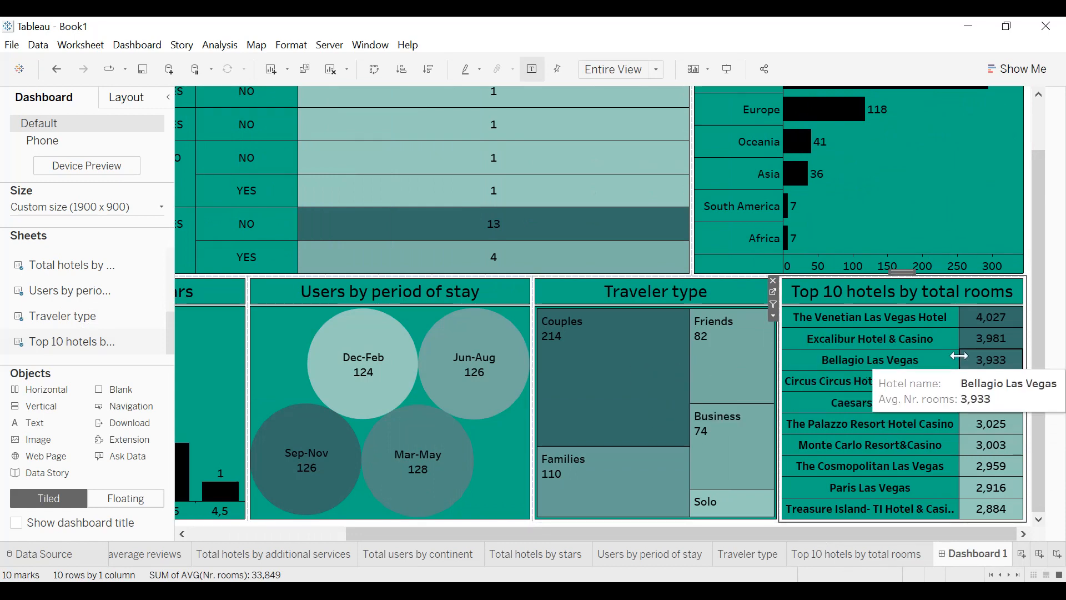
left_click_drag(960, 356, 967, 356)
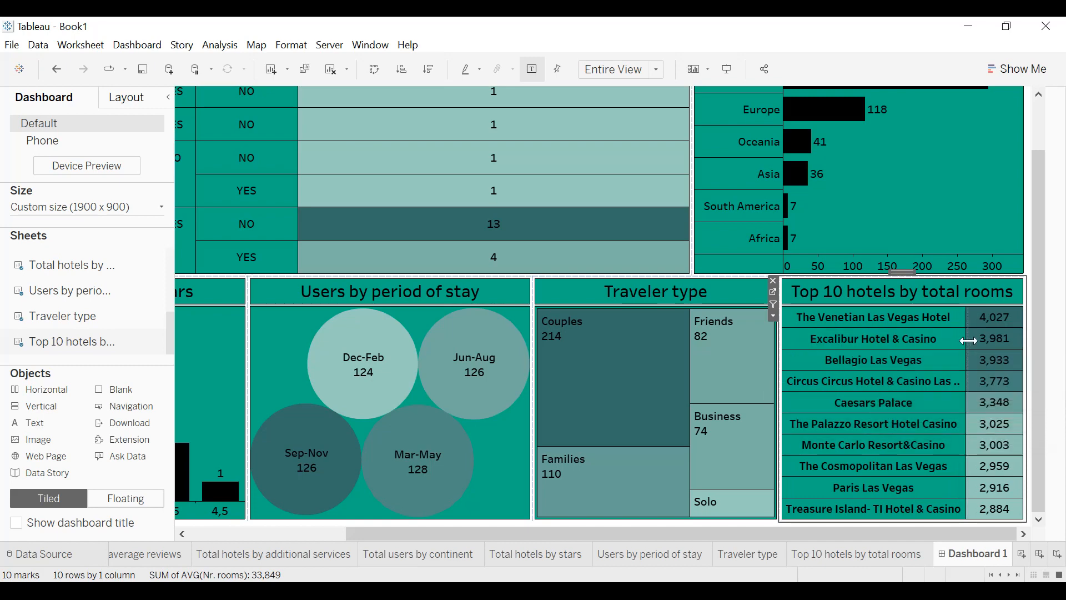
left_click_drag(977, 337, 979, 338)
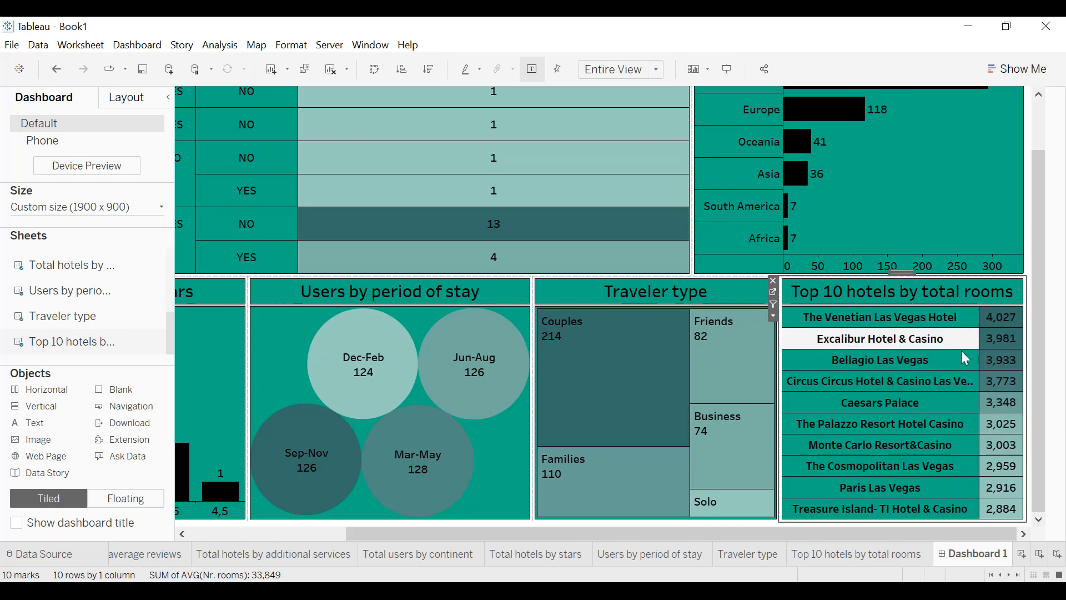
- Rebalance the lower row by widening the Top 10 hotels and Traveler type sheets and slightly narrowing the Total hotels by stars chart
left_click_drag(778, 369, 761, 369)
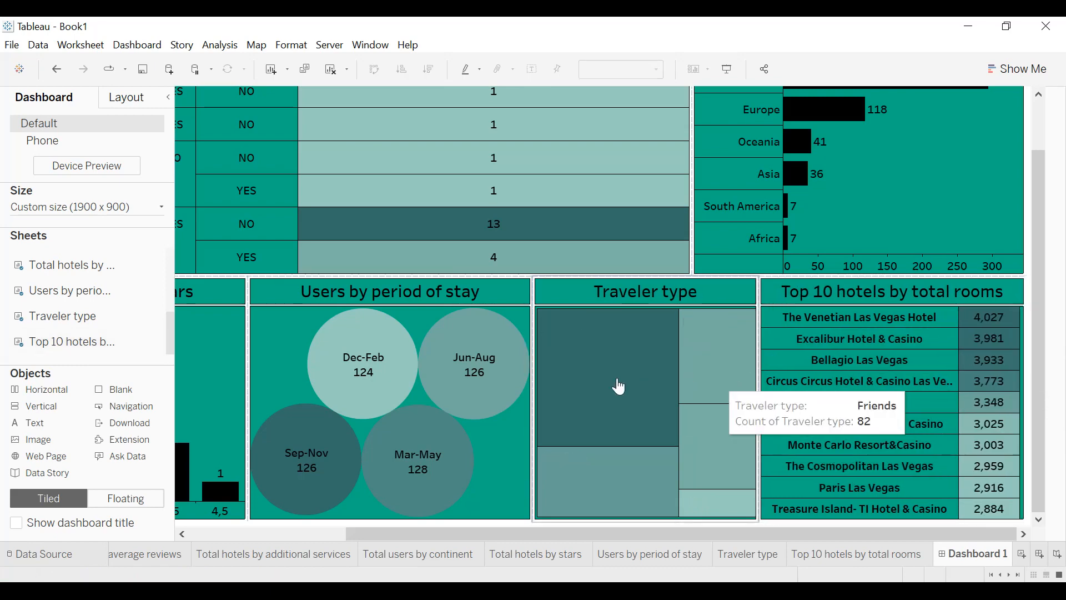
left_click_drag(532, 375, 500, 376)
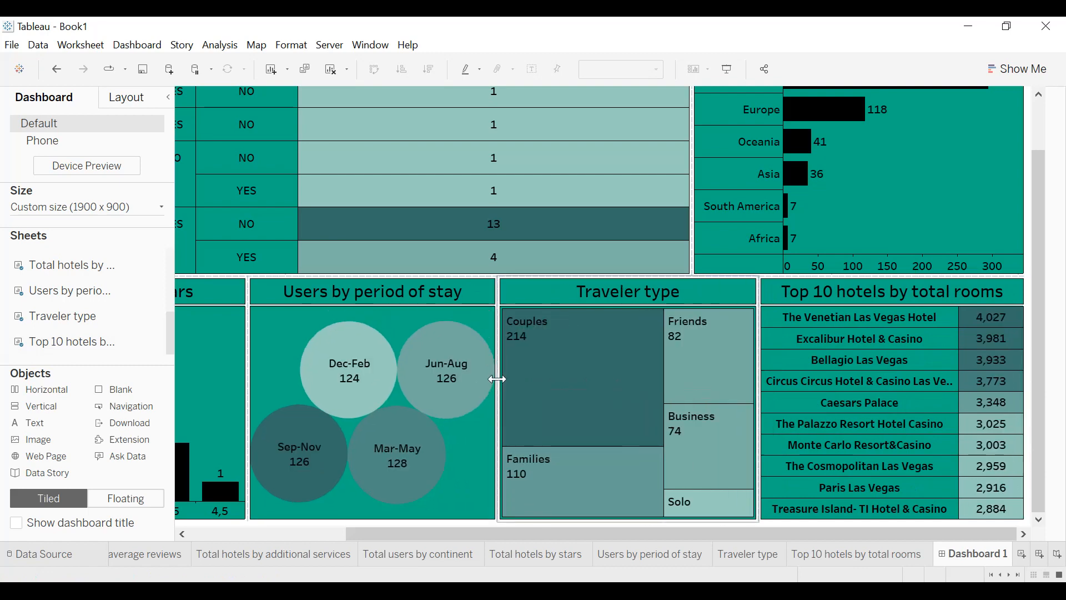
left_click_drag(587, 532, 424, 532)
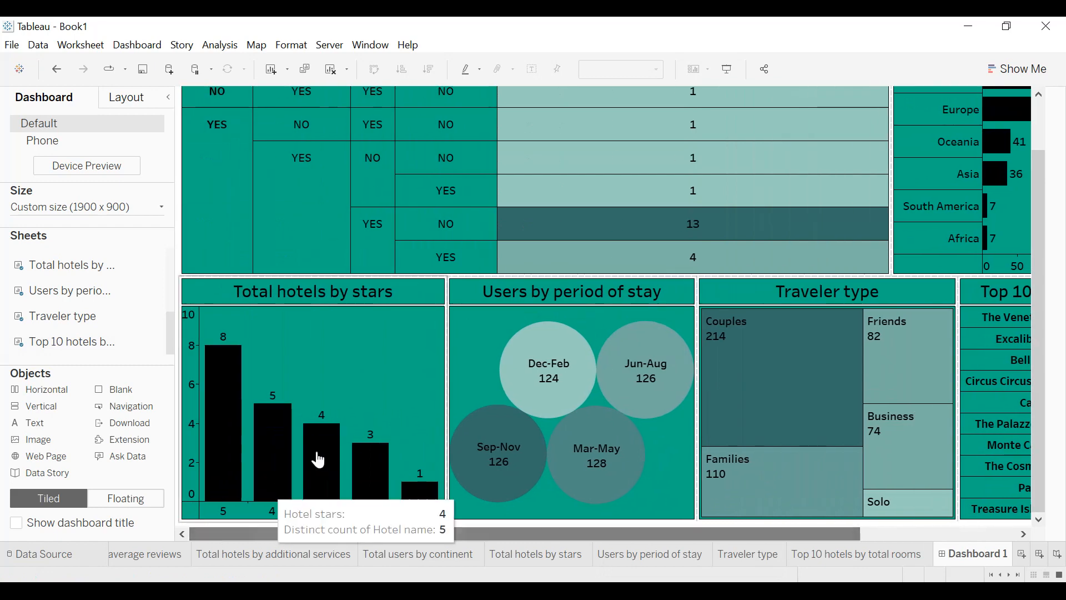
left_click_drag(445, 366, 438, 373)
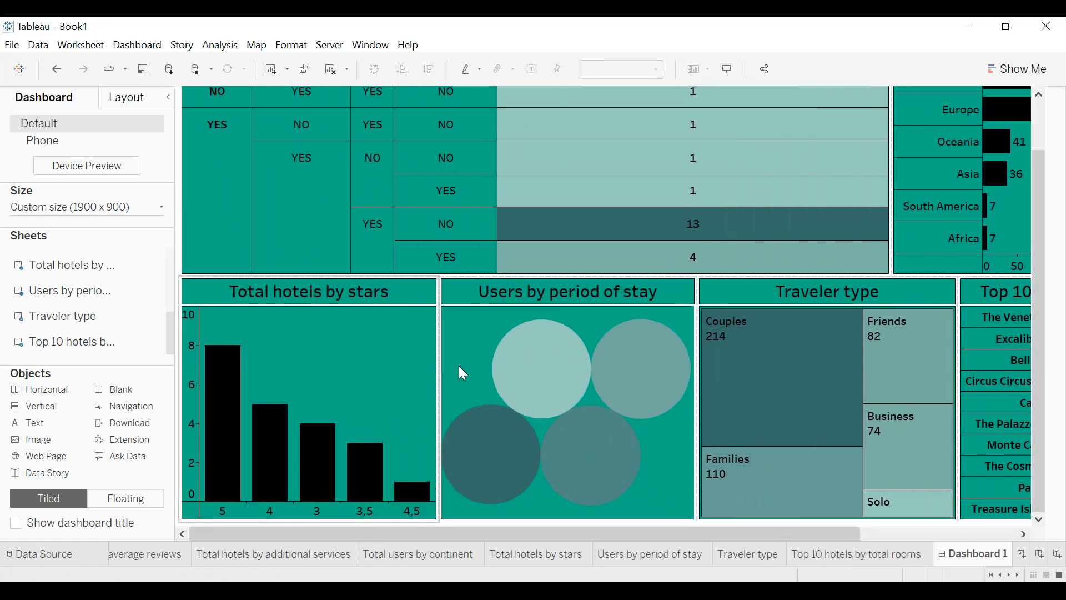
- Set the dashboard's default shading to the same custom green used in the worksheets
left_click_drag(816, 535, 973, 535)
scroll(1049, 247, "up", 2)
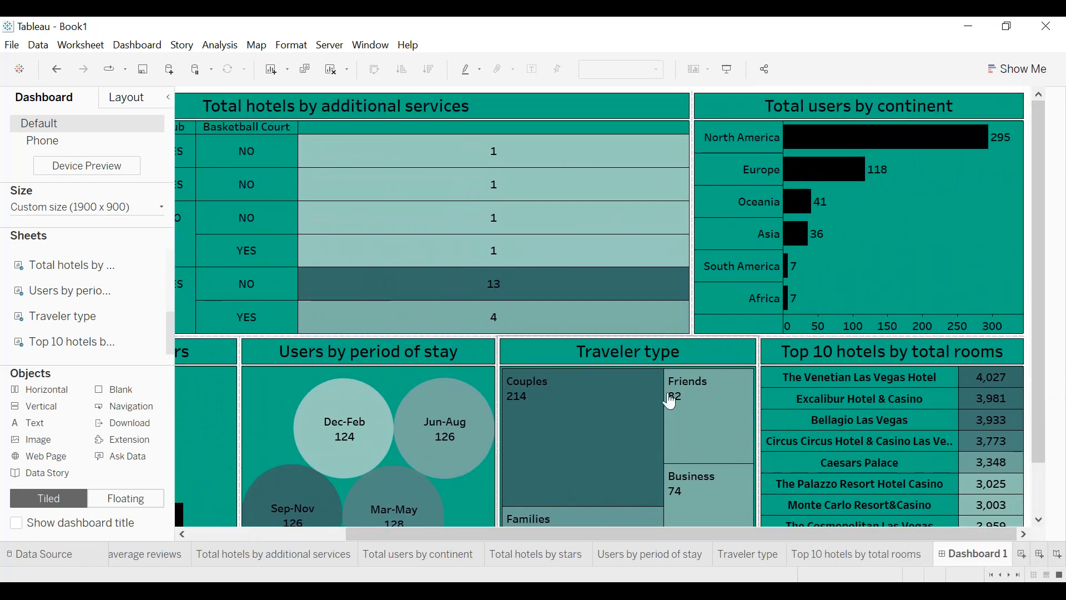
left_click_drag(644, 536, 338, 531)
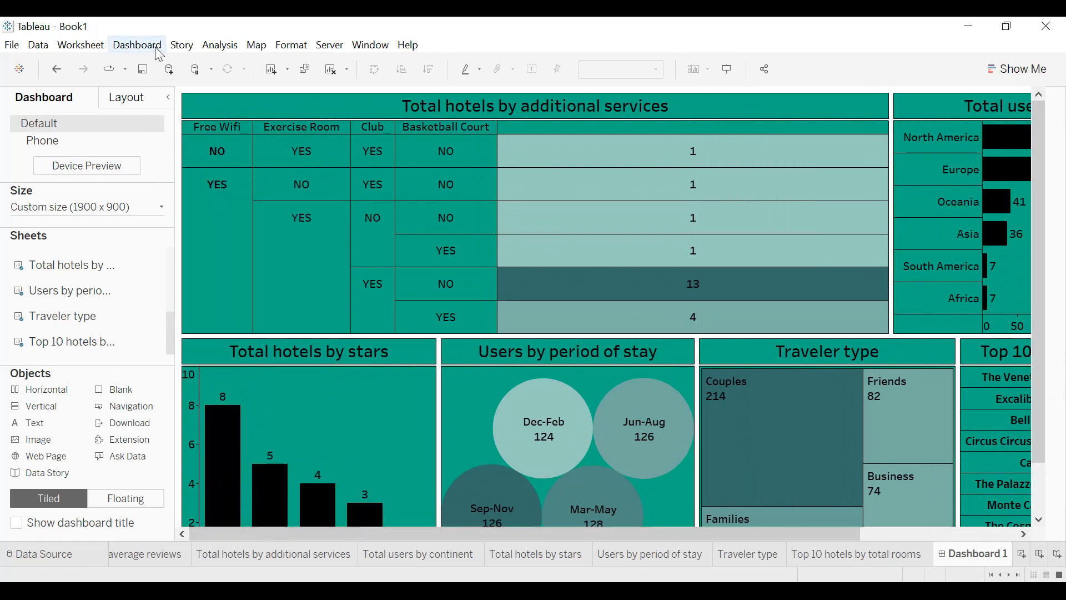
left_click(137, 45)
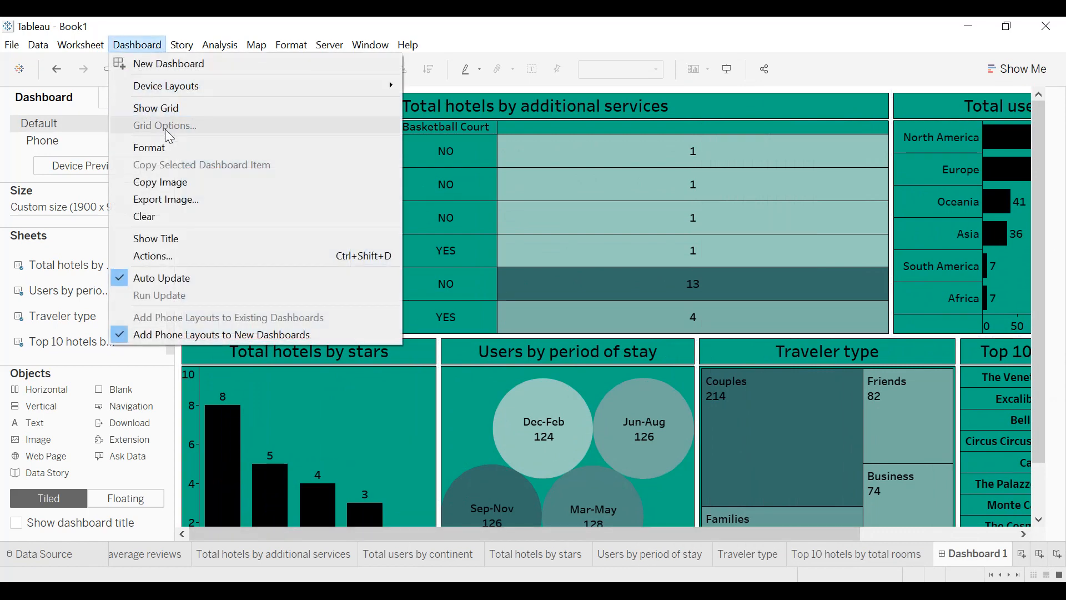
left_click(163, 147)
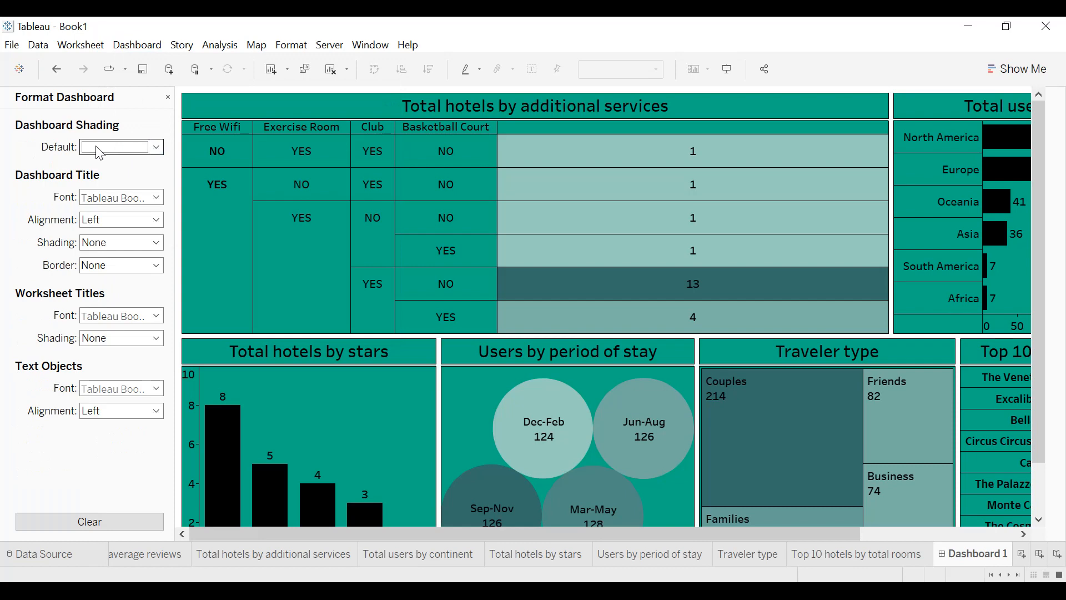
left_click(99, 147)
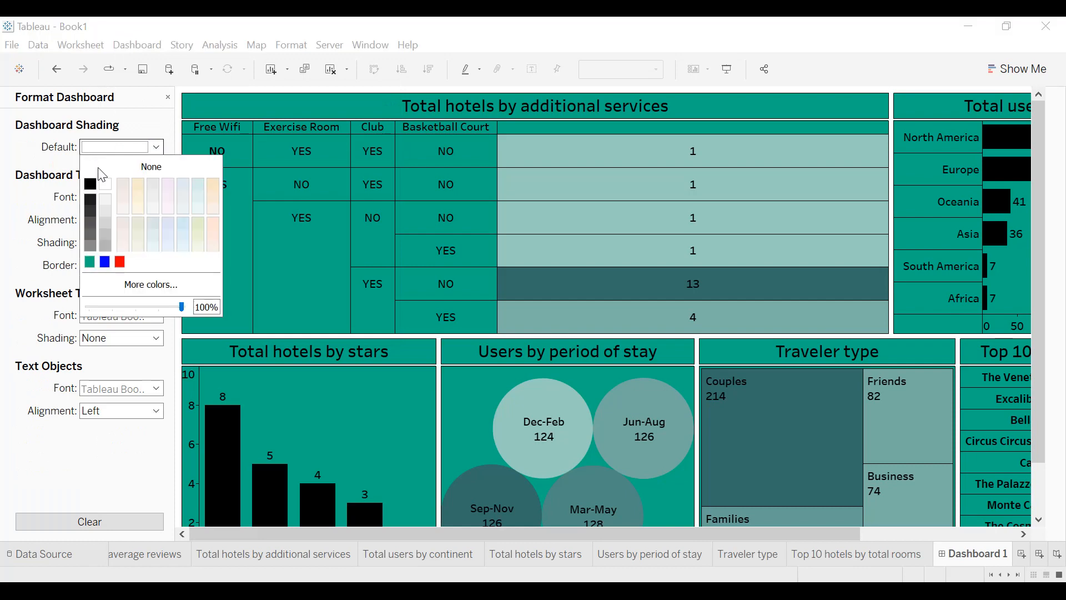
left_click(89, 264)
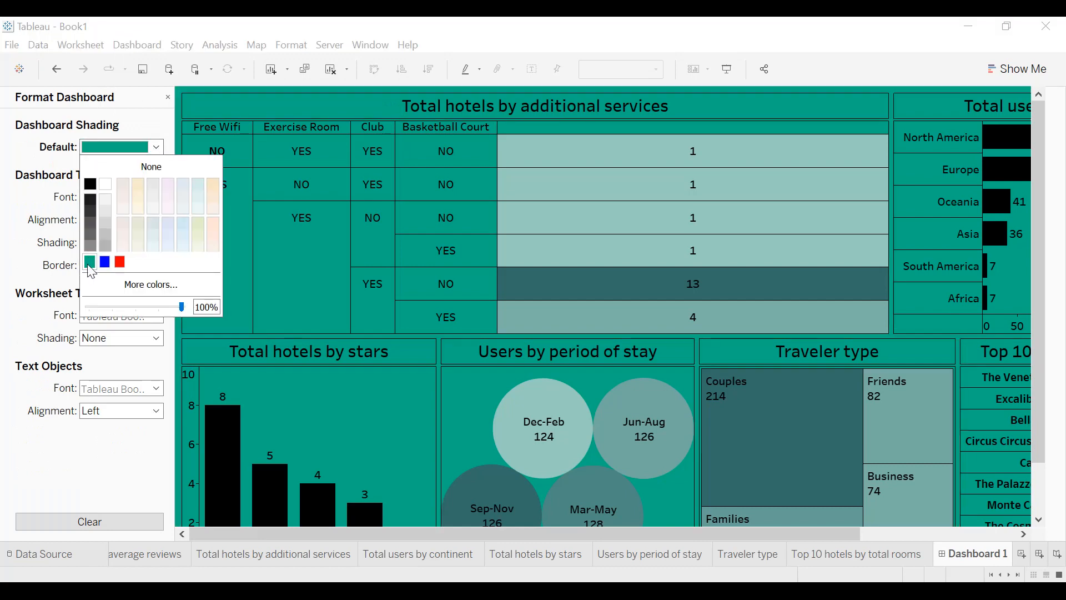
left_click(168, 98)
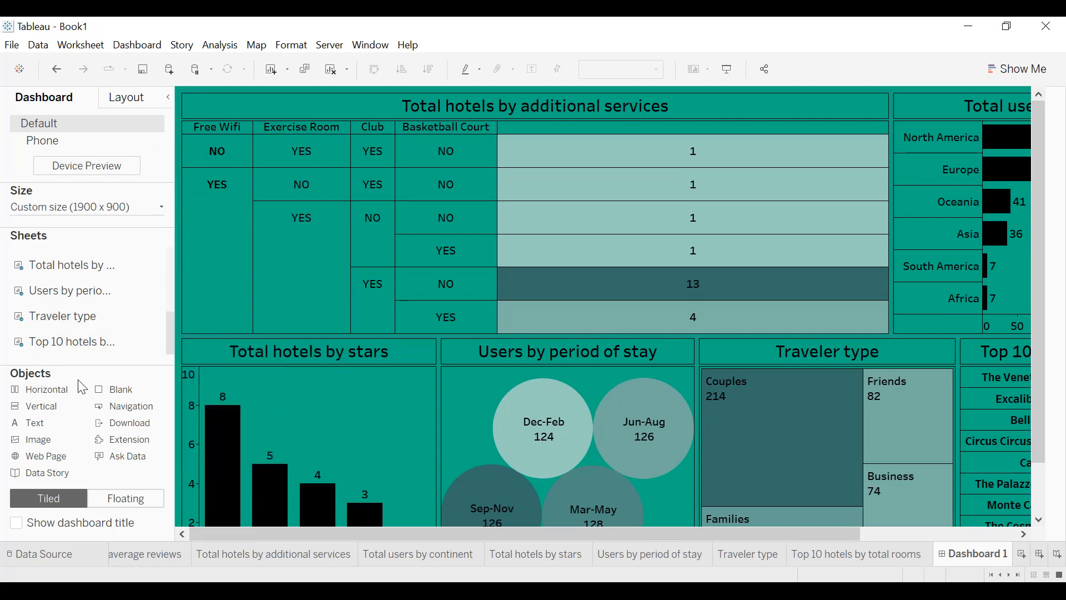
- Insert the tripadvisor-logo image between the additional services table and the continent chart, fitted and centered in its area
double_click(50, 448)
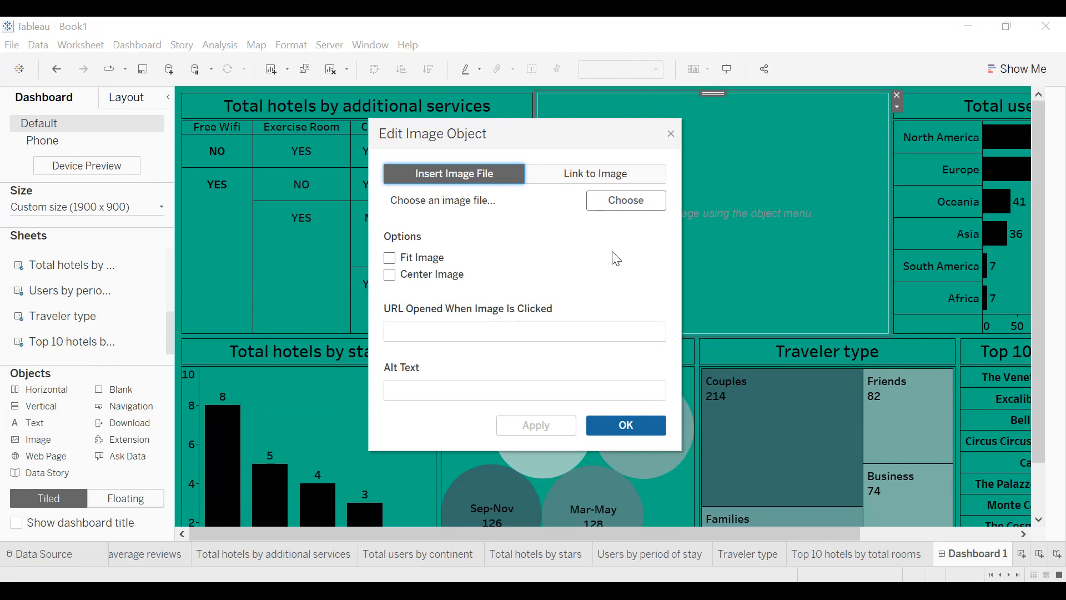
left_click(626, 200)
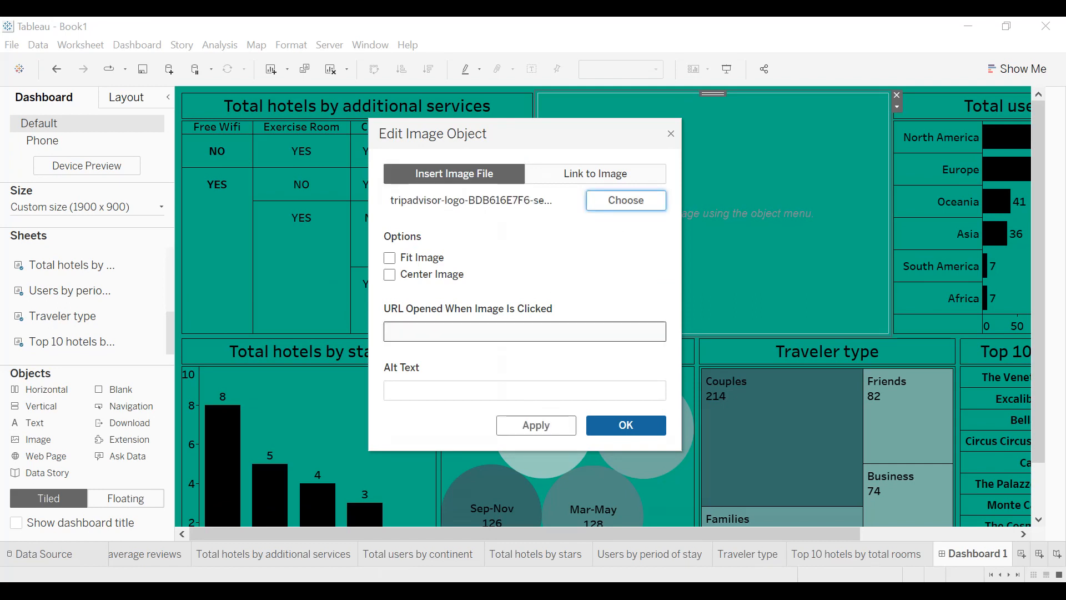
left_click(626, 426)
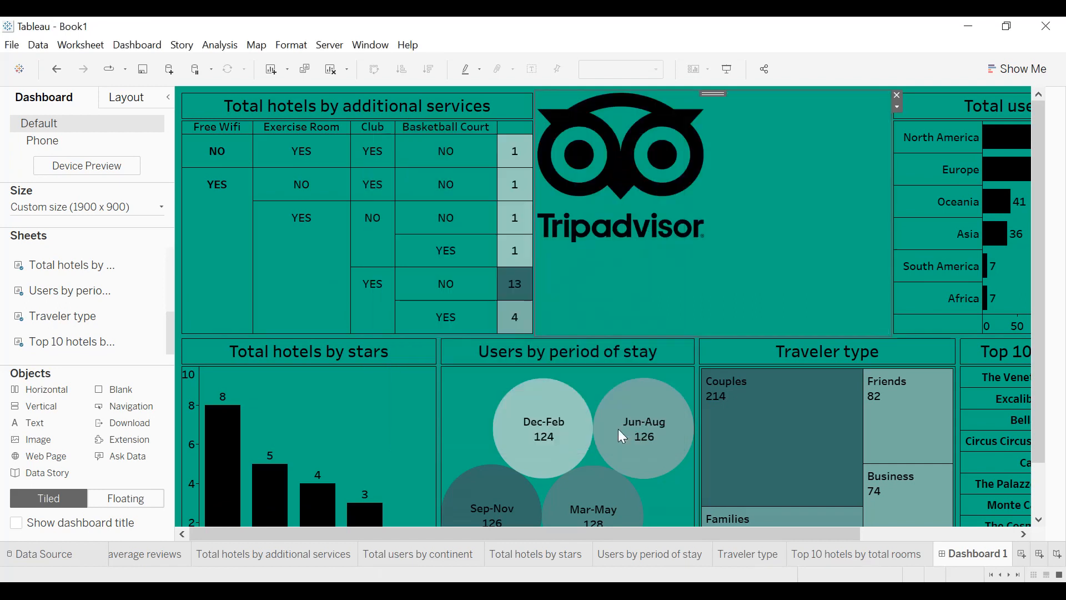
right_click(631, 205)
left_click(649, 233)
right_click(651, 178)
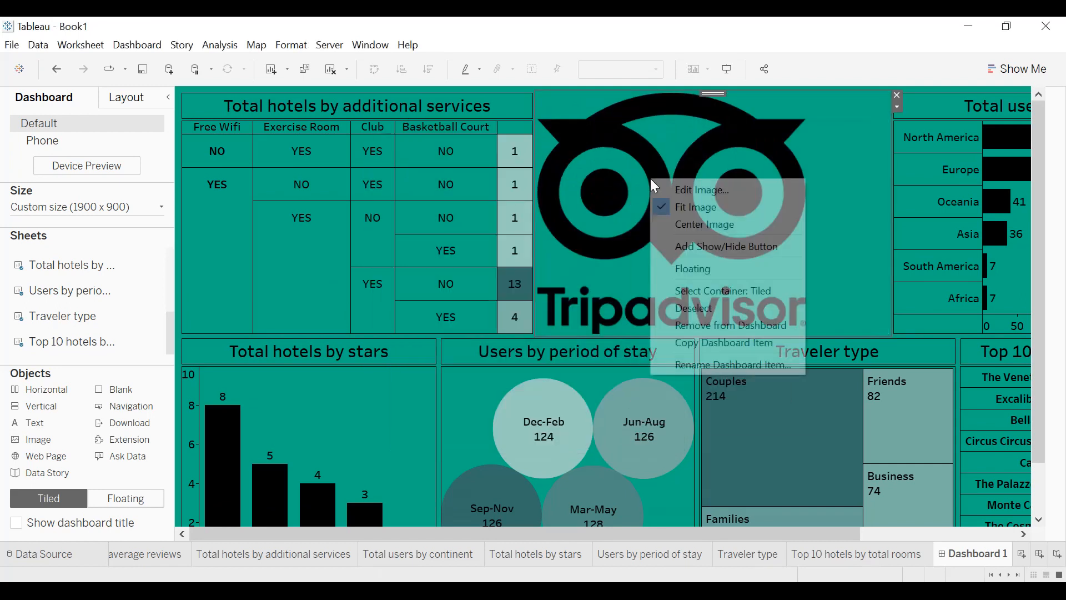
left_click(679, 226)
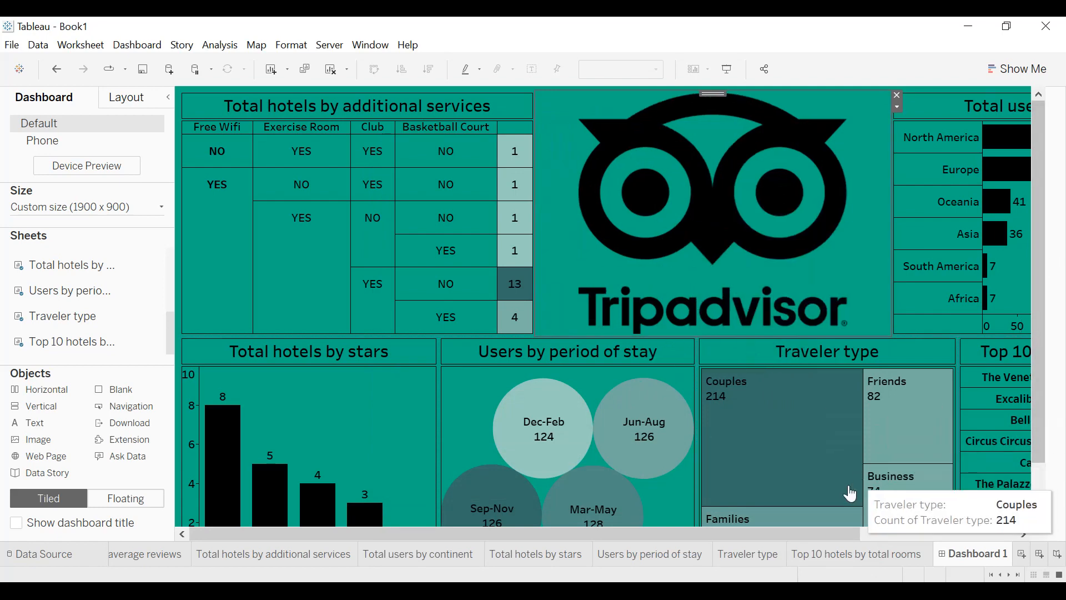
- Narrow the Total hotels by additional services table, its Free Wifi and Exercise Room columns, and the Total users by continent chart around the logo
left_click_drag(814, 534, 605, 543)
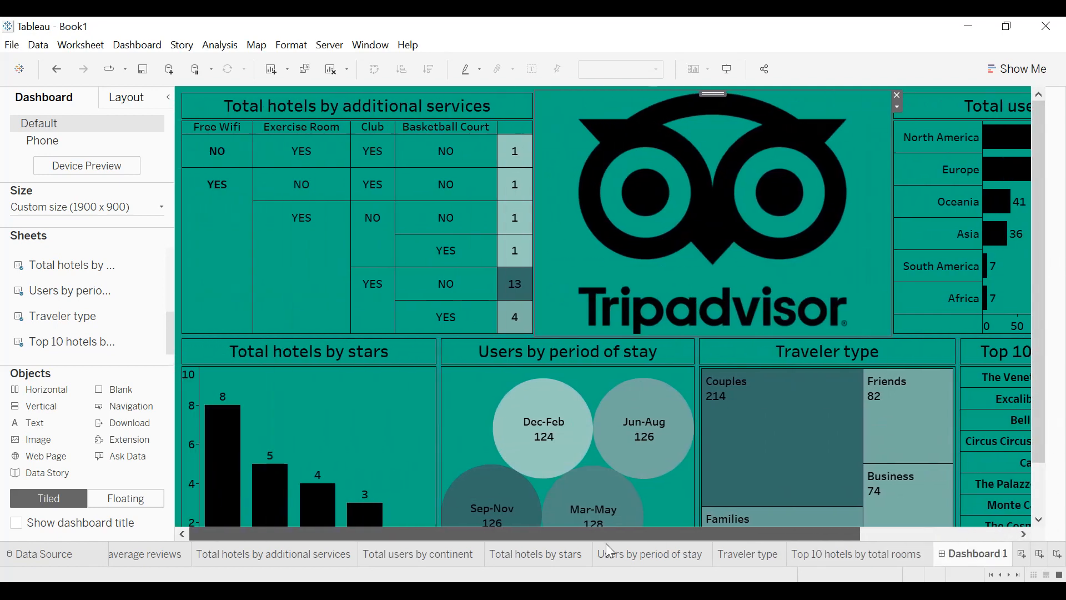
mouse_move(532, 201)
left_mouse_down()
mouse_move(485, 201)
mouse_move(522, 192)
left_mouse_up()
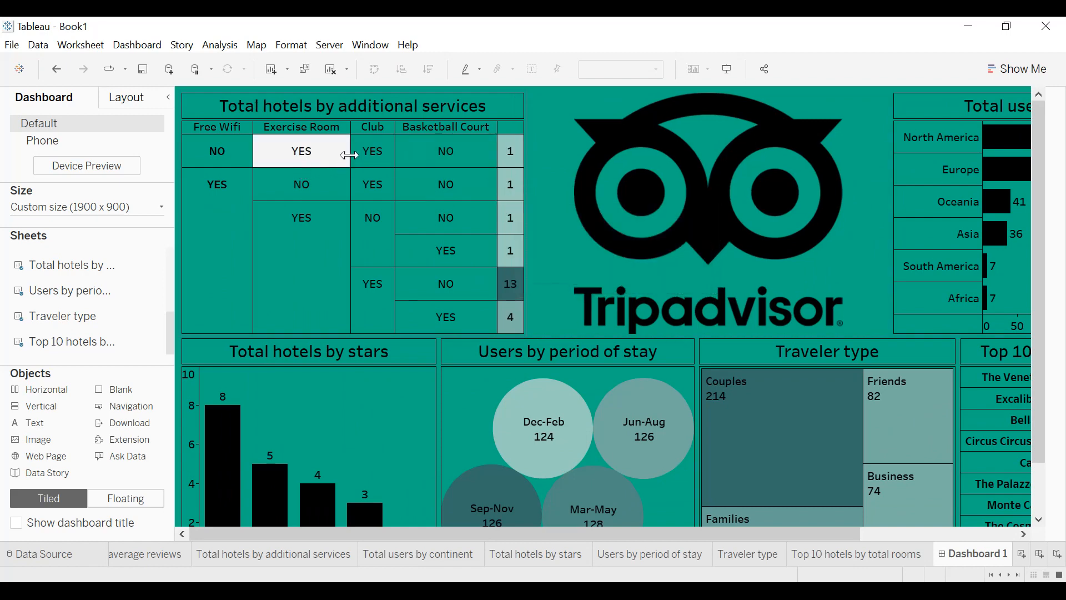
left_click_drag(349, 155, 333, 161)
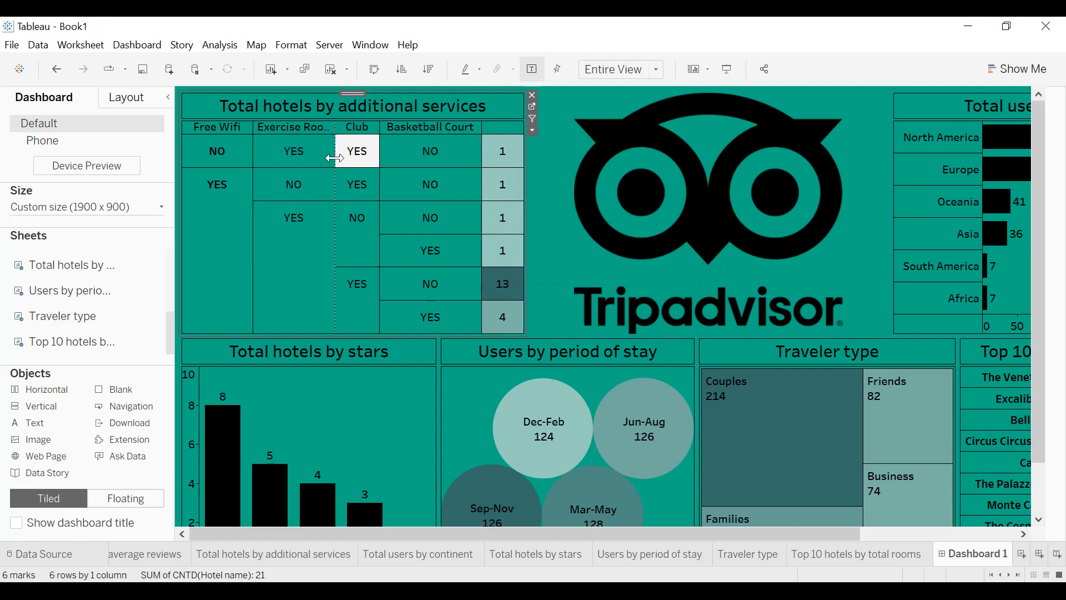
left_click_drag(338, 158, 340, 158)
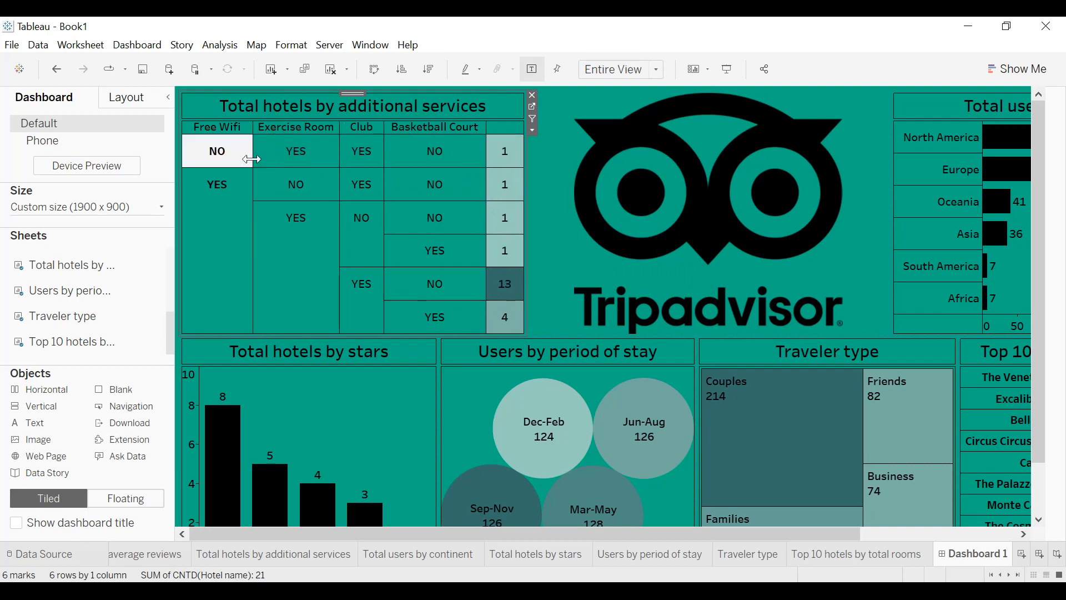
left_click_drag(241, 159, 242, 159)
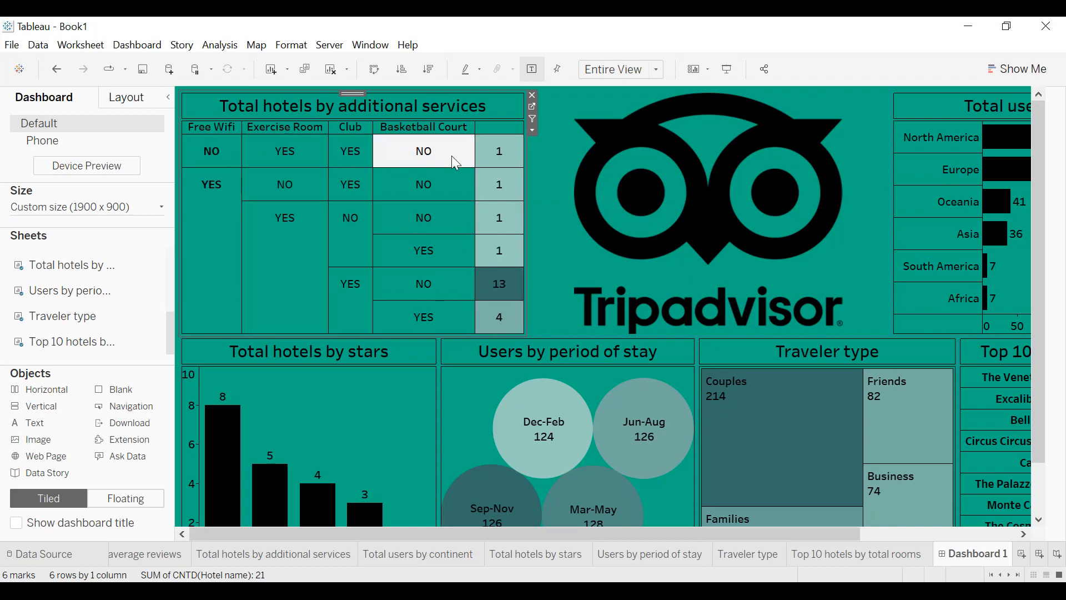
left_click_drag(525, 153, 514, 157)
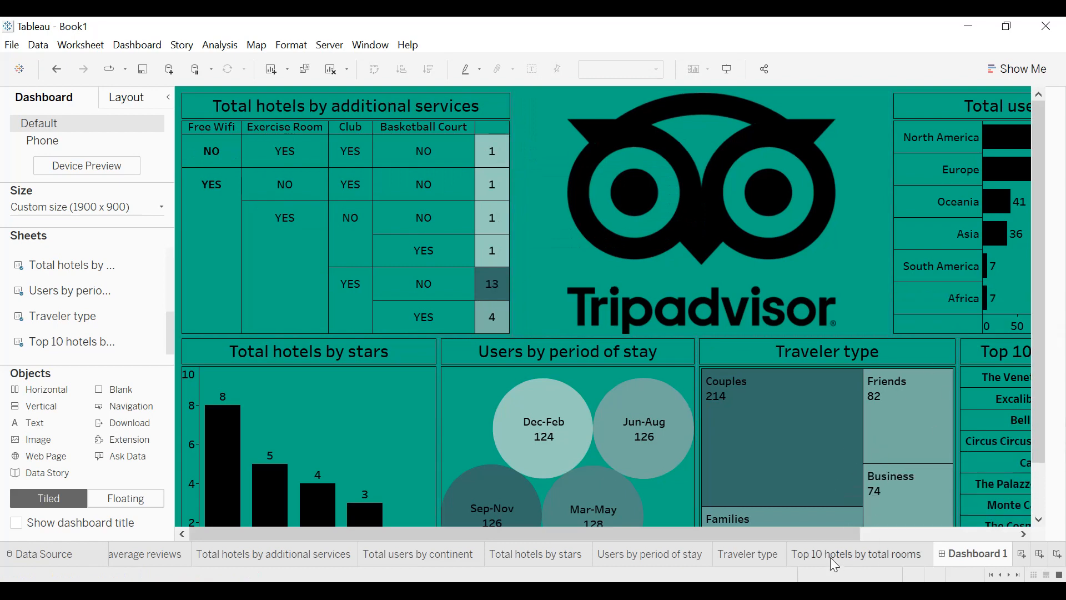
left_click_drag(832, 532, 1010, 528)
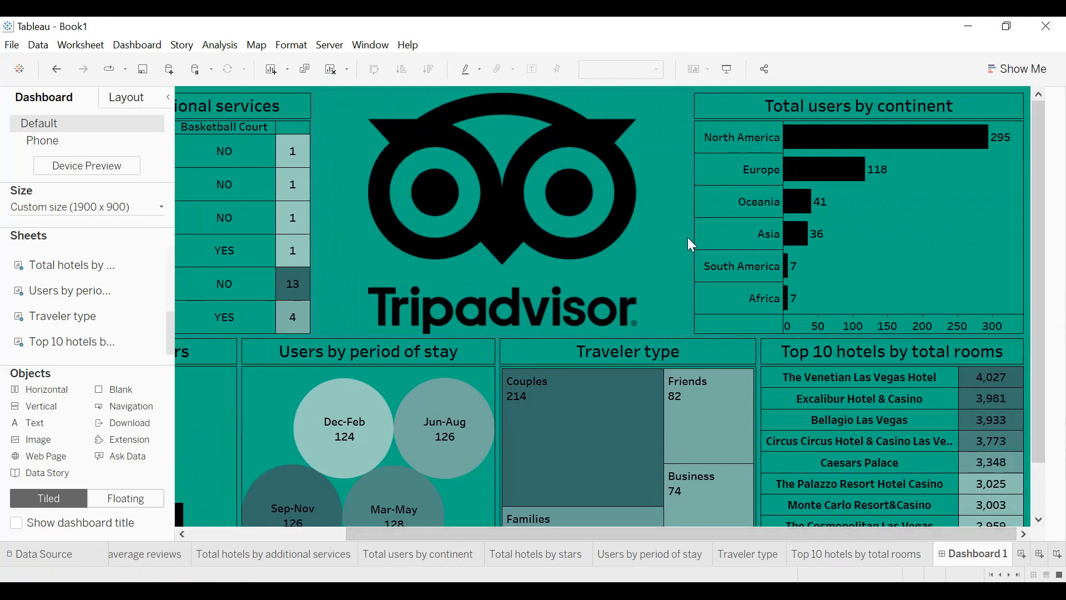
left_click_drag(709, 224, 758, 217)
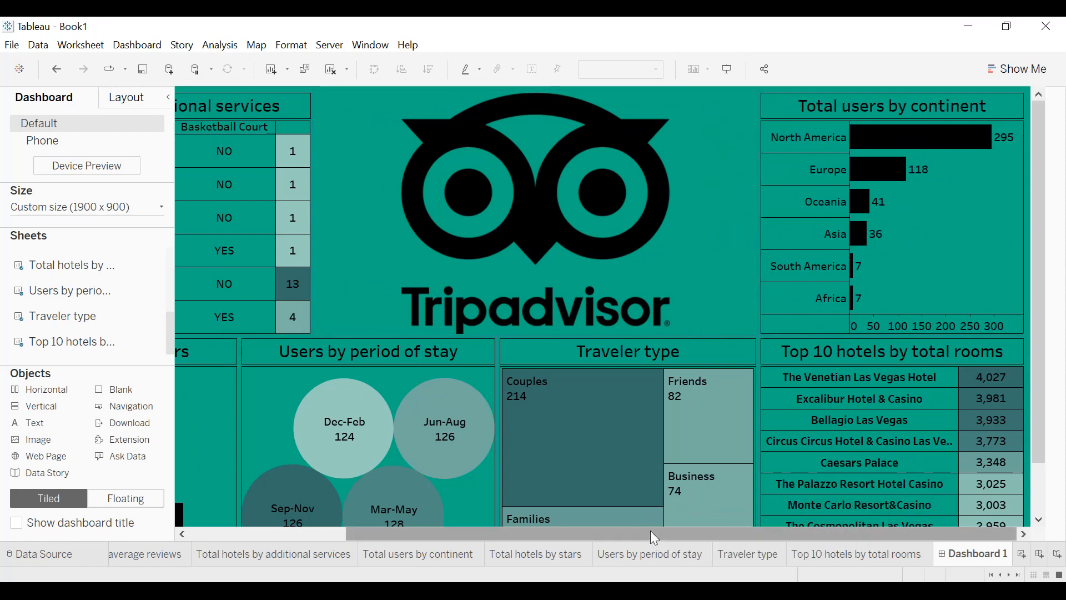
- Add the Total hotels sheet beneath the Tripadvisor logo, hide its title and reduce its height to a short strip
left_click_drag(619, 533, 583, 533)
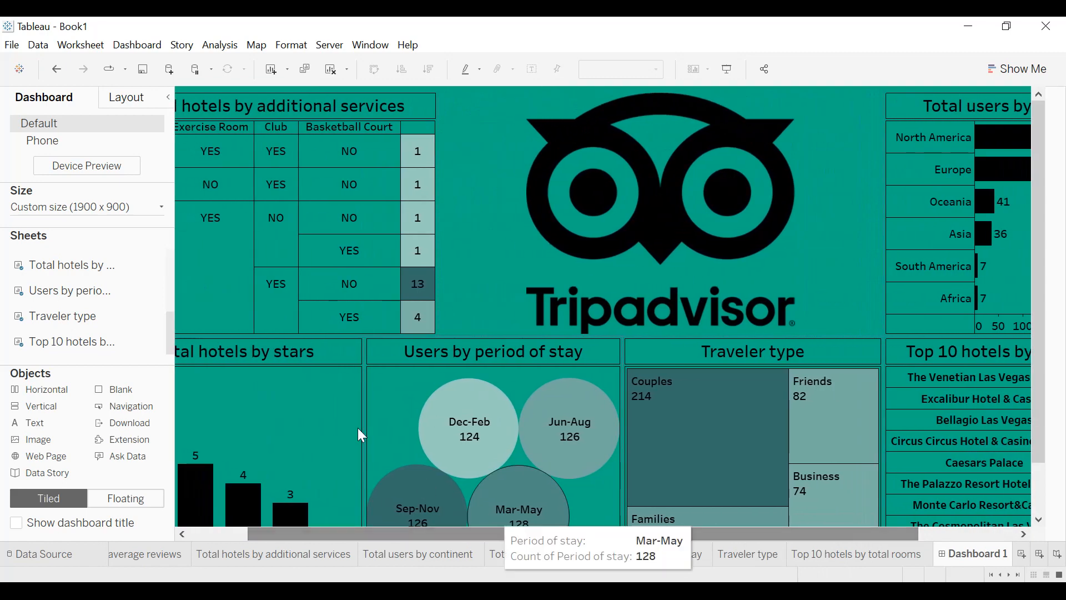
mouse_move(55, 325)
scroll(44, 317, "up", 4)
left_click_drag(55, 259, 524, 310)
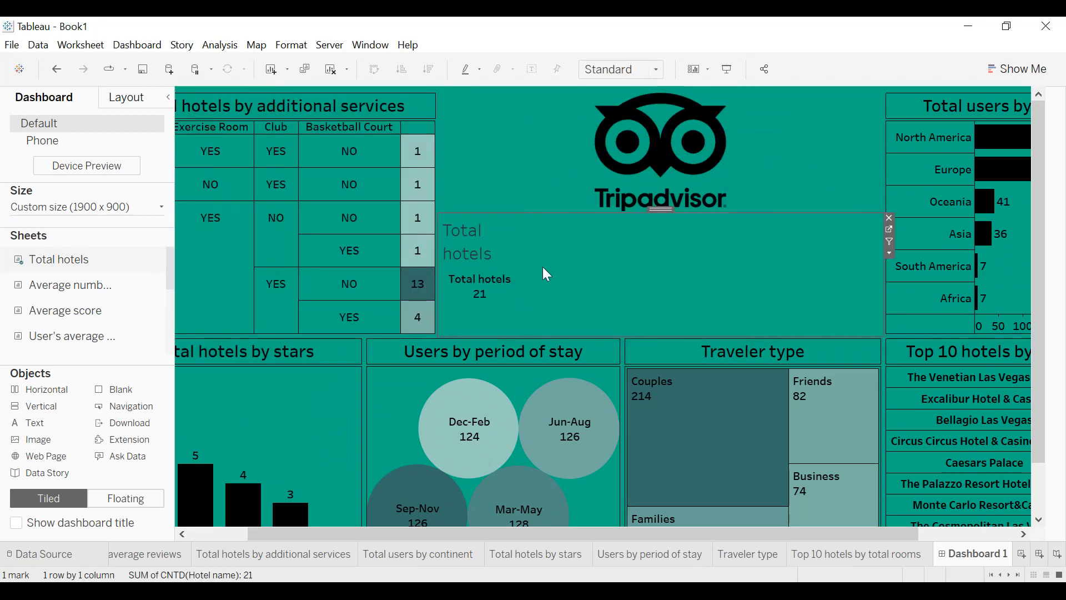
right_click(457, 248)
left_click(494, 291)
left_click_drag(532, 212, 528, 286)
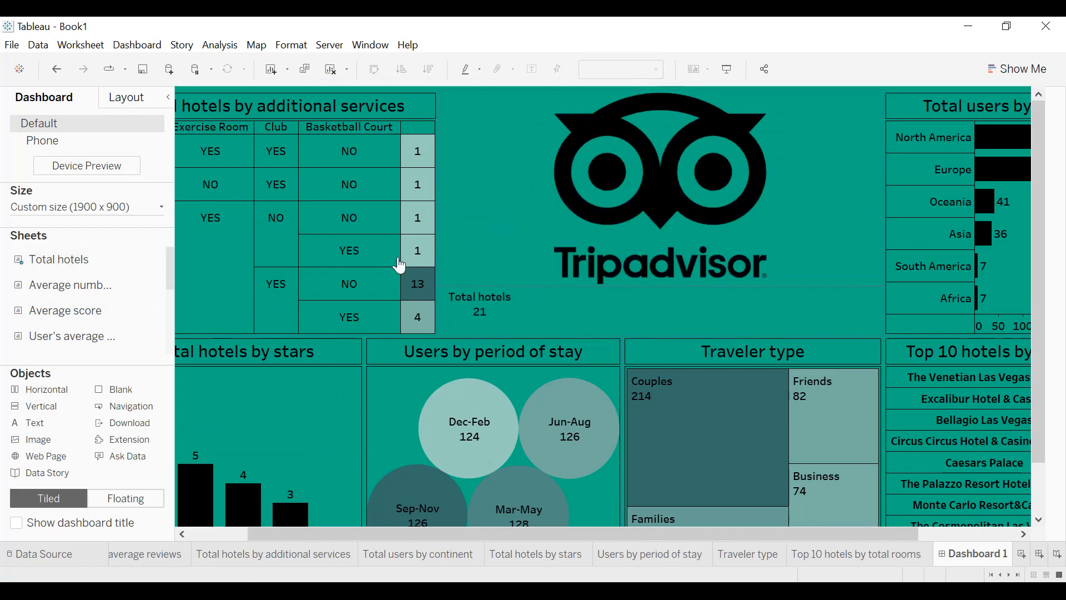
- Add the average number of rooms sheet beside Total hotels, hide its title and narrow the Total hotels area
left_click_drag(87, 289, 511, 312)
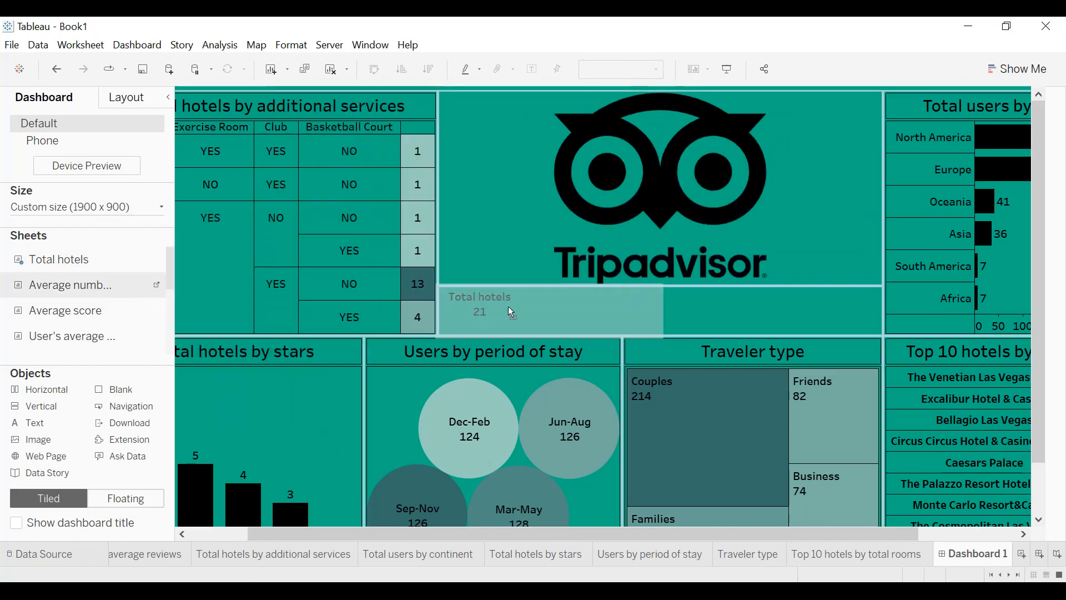
mouse_move(598, 308)
left_mouse_down()
mouse_move(656, 307)
mouse_move(668, 324)
mouse_move(674, 310)
left_mouse_up()
right_click(664, 310)
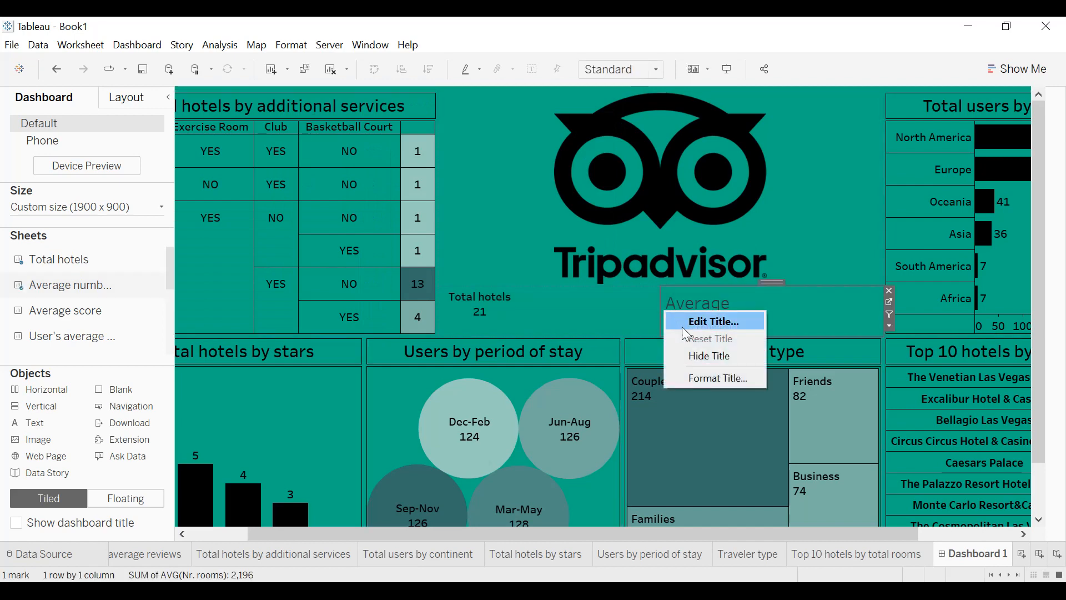
left_click(695, 357)
left_click_drag(658, 304, 526, 312)
- Add the Average score sheet after the average number of rooms, hide its title and narrow the rooms area
left_click_drag(78, 309, 731, 314)
right_click(715, 313)
left_click(736, 357)
left_click(700, 305)
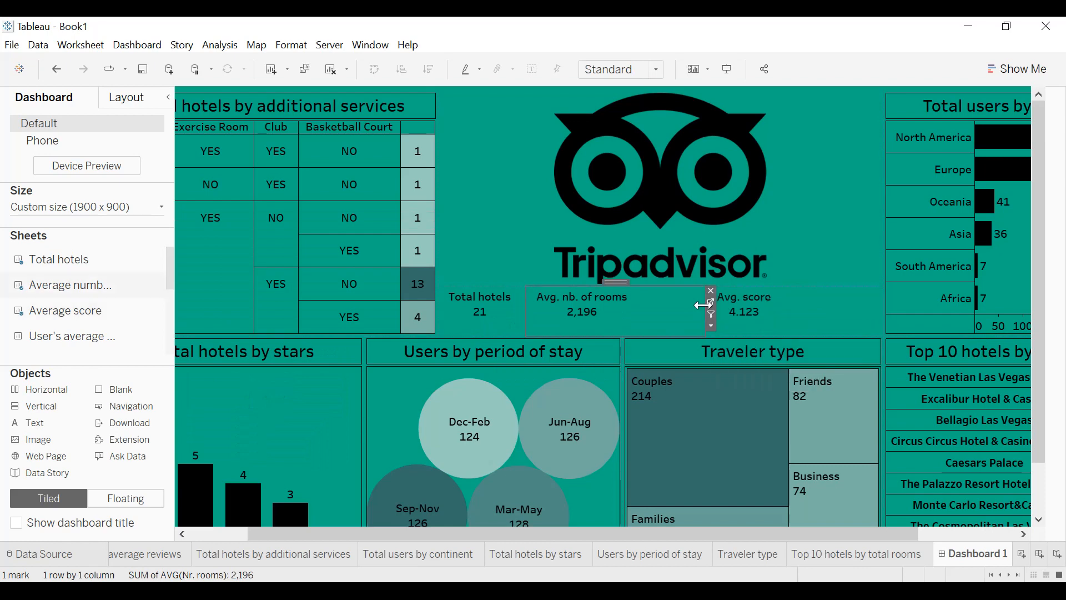
left_click_drag(698, 304, 637, 307)
- Add the User's average reviews sheet at the end of the indicator strip and hide its title
mouse_move(78, 346)
left_click_drag(78, 345, 806, 304)
right_click(804, 304)
left_click(831, 348)
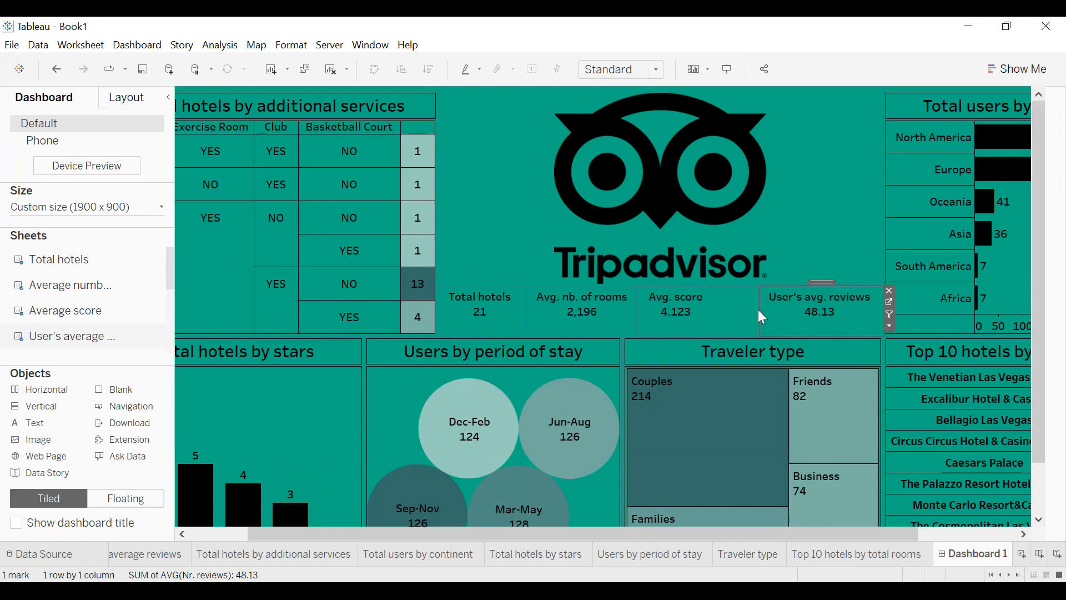
- Adjust the widths of the average rooms and average score indicators for even spacing and slightly lower the strip beneath the logo
left_click_drag(635, 309, 650, 309)
left_click(728, 301)
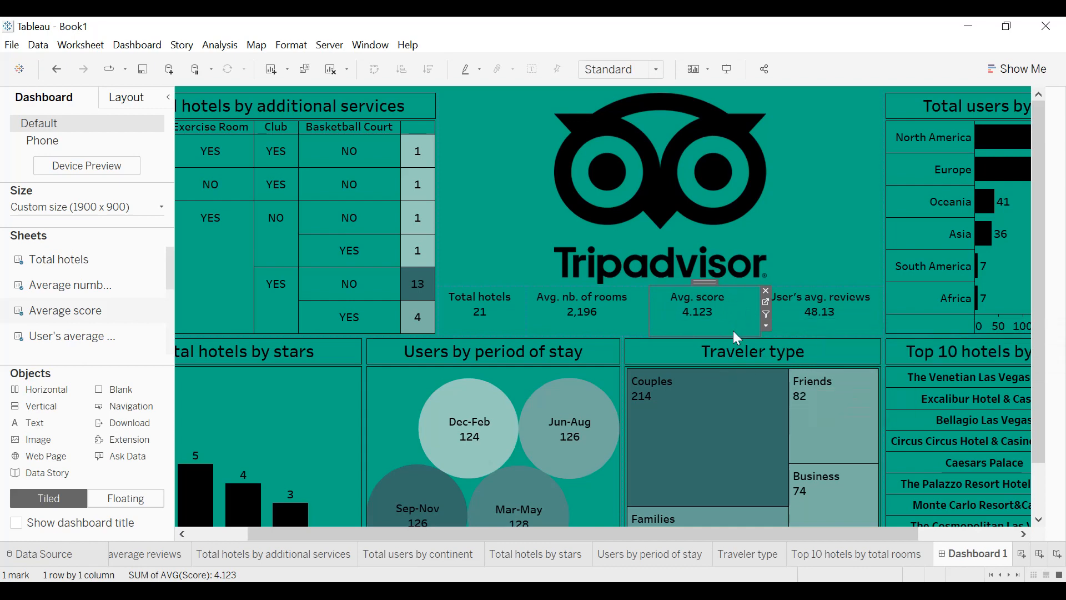
left_click(634, 304)
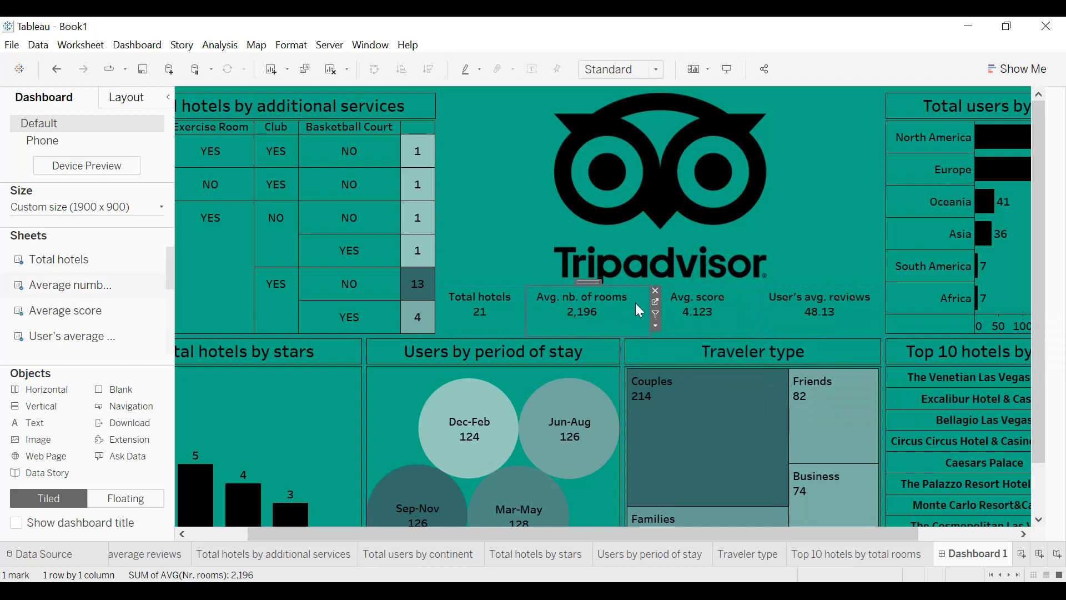
left_click_drag(634, 302, 672, 293)
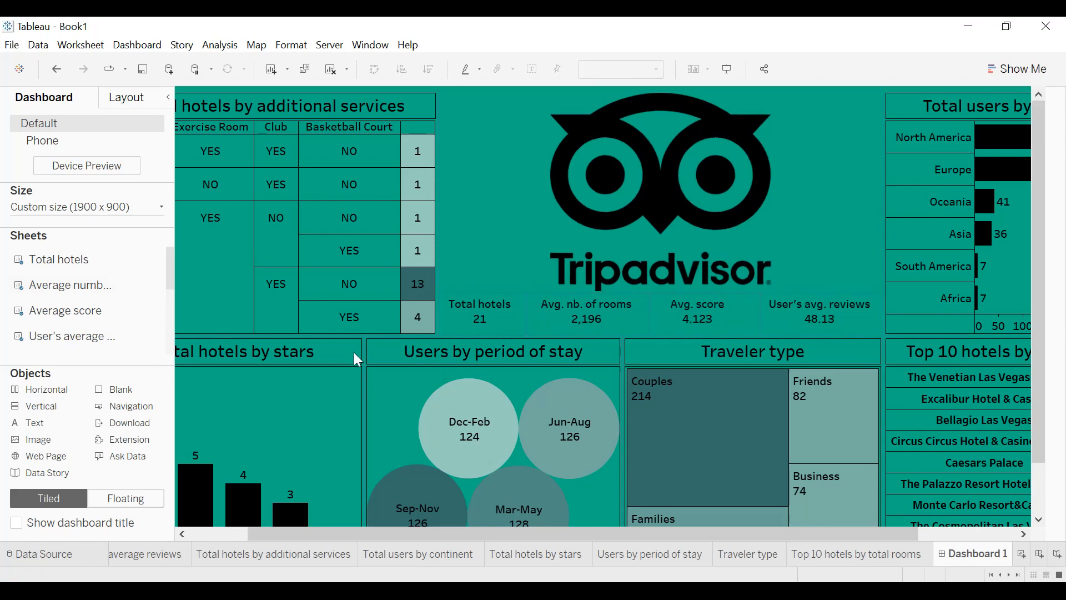
- Widen the Top 10 hotels by total rooms sheet slightly and align the Total users by continent chart's edge with it
left_click(168, 98)
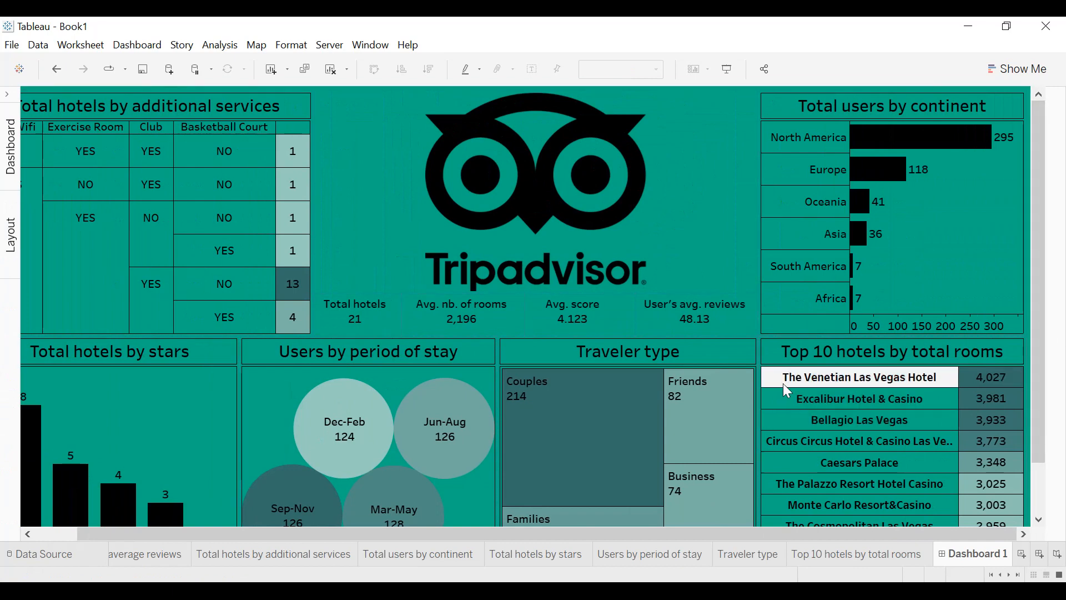
left_click_drag(746, 379, 744, 373)
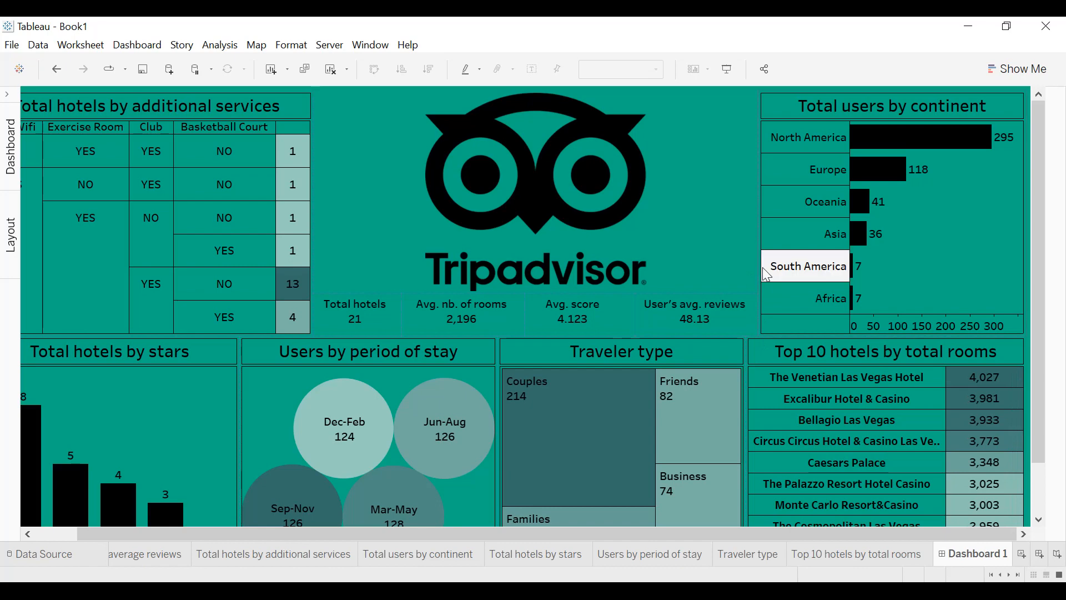
left_click_drag(757, 268, 745, 273)
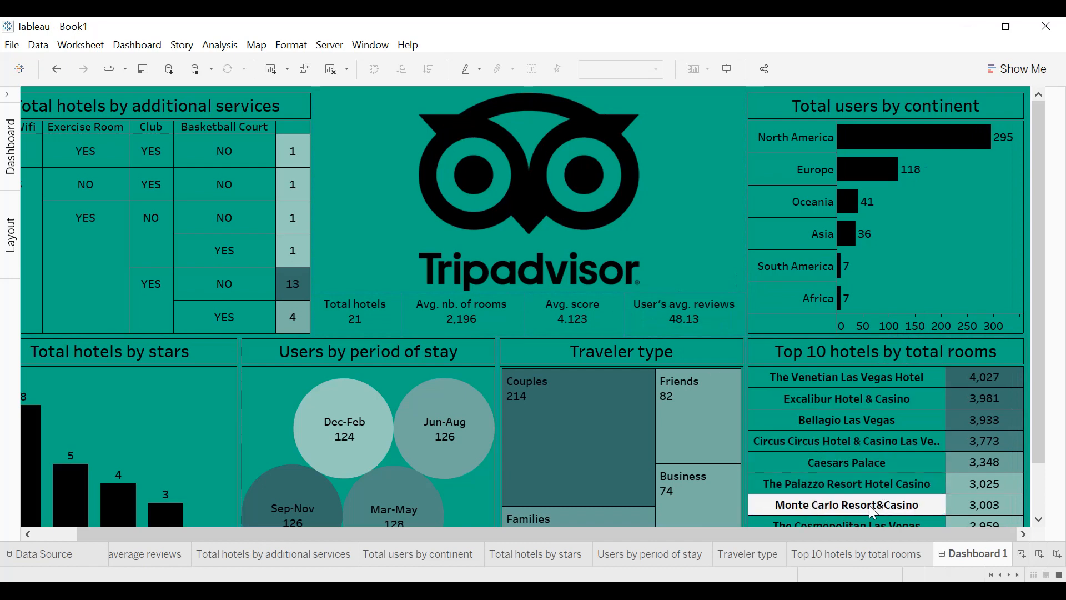
- Add a floating blank object between the logo and the indicators, shaped into a thin horizontal line about 759 x 2 pixels
left_click_drag(684, 535, 623, 539)
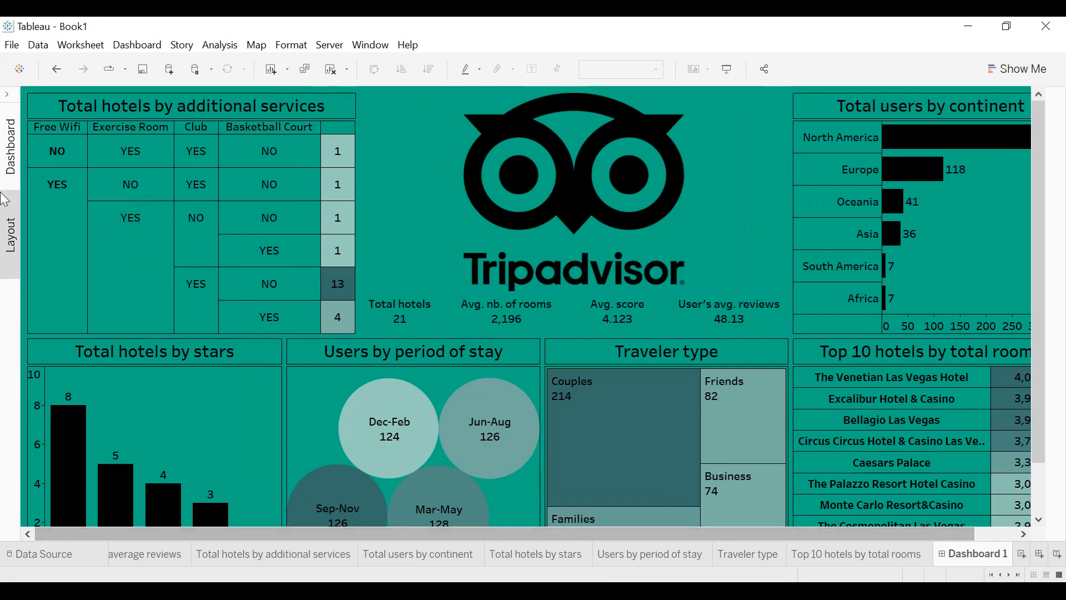
left_click(12, 107)
left_click(125, 497)
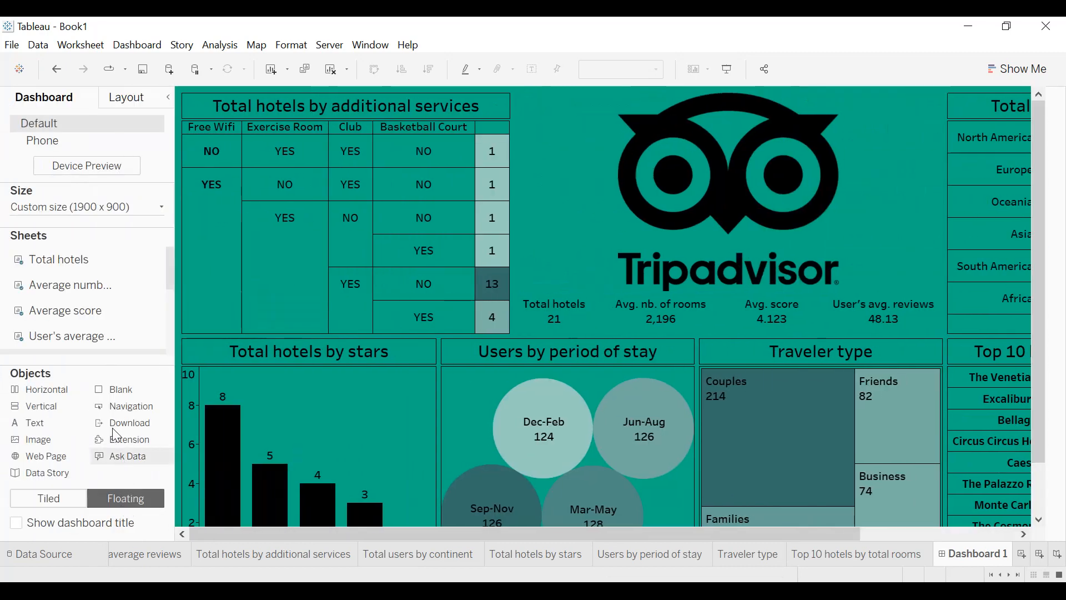
double_click(115, 399)
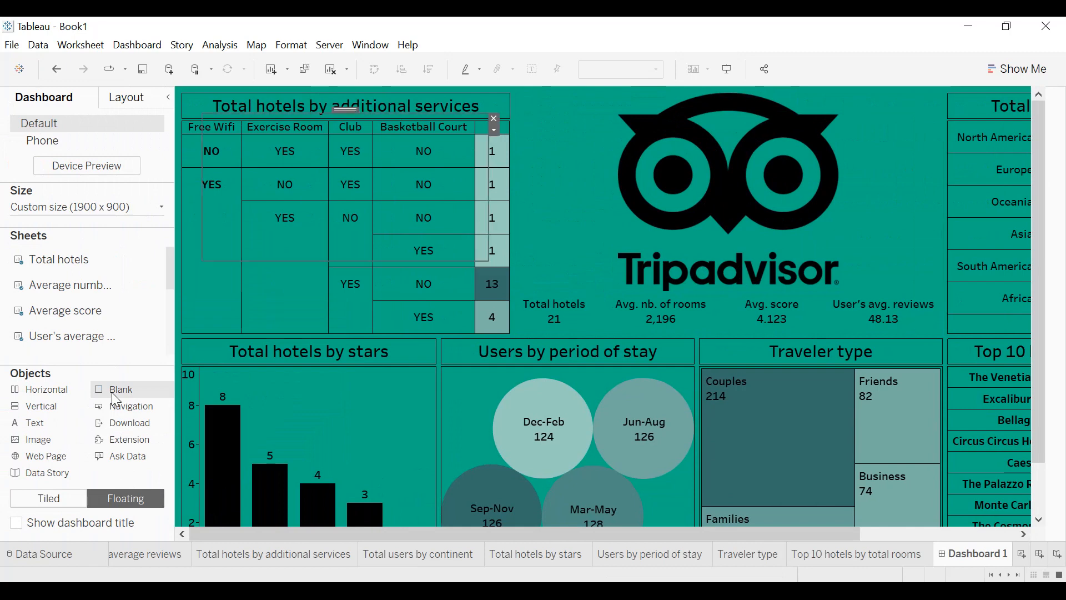
left_click_drag(364, 112, 660, 196)
left_click_drag(806, 274, 938, 278)
left_click_drag(657, 199, 654, 294)
left_click_drag(664, 346, 667, 295)
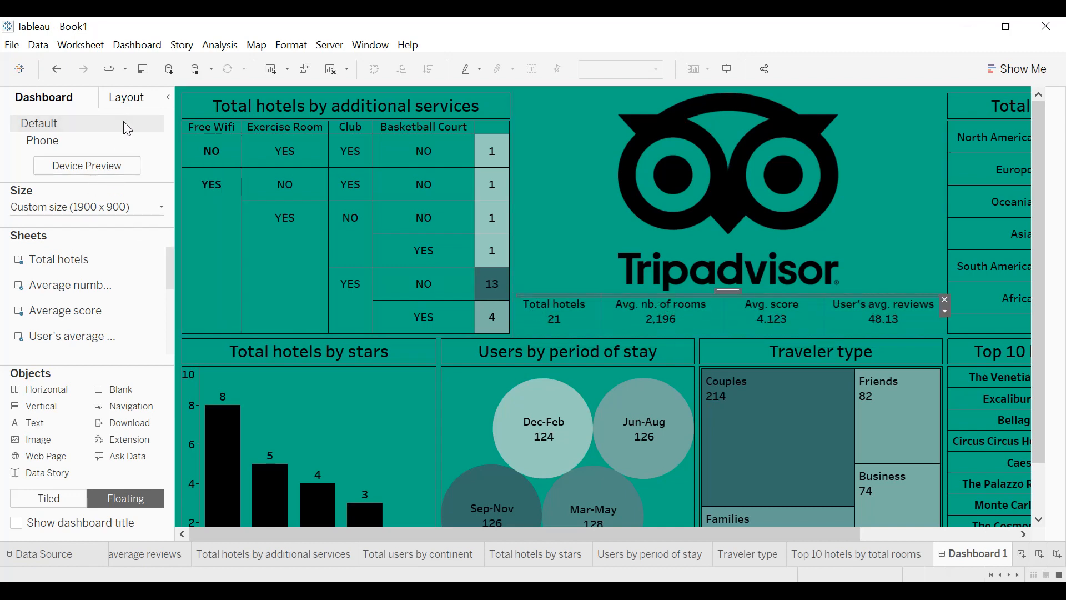
- Set the thin floating blank's background to black at 100% opacity and return to the dashboard's object list
left_click(128, 100)
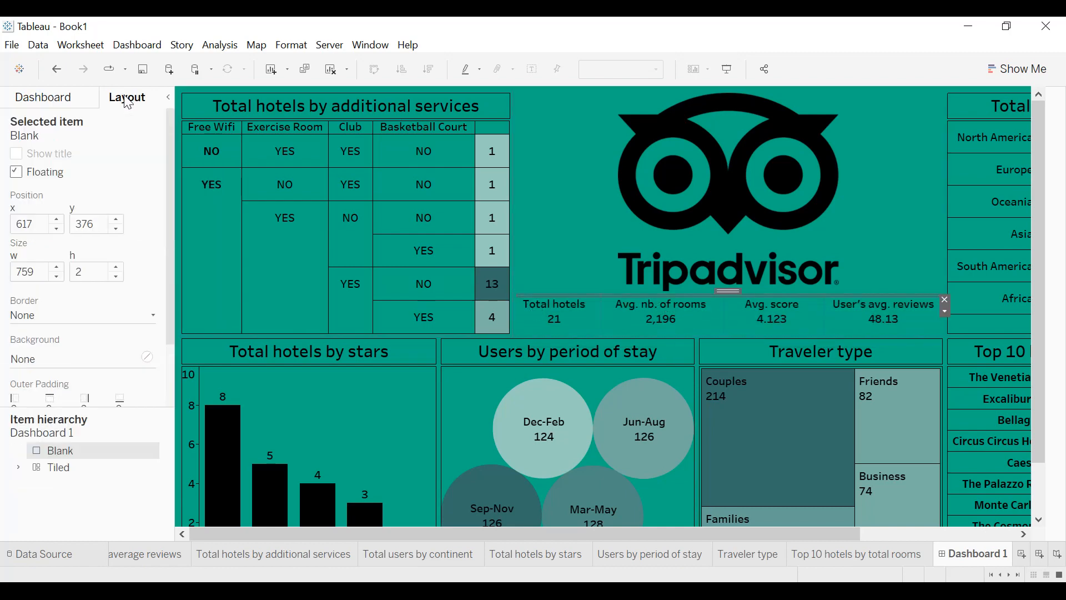
left_click(60, 359)
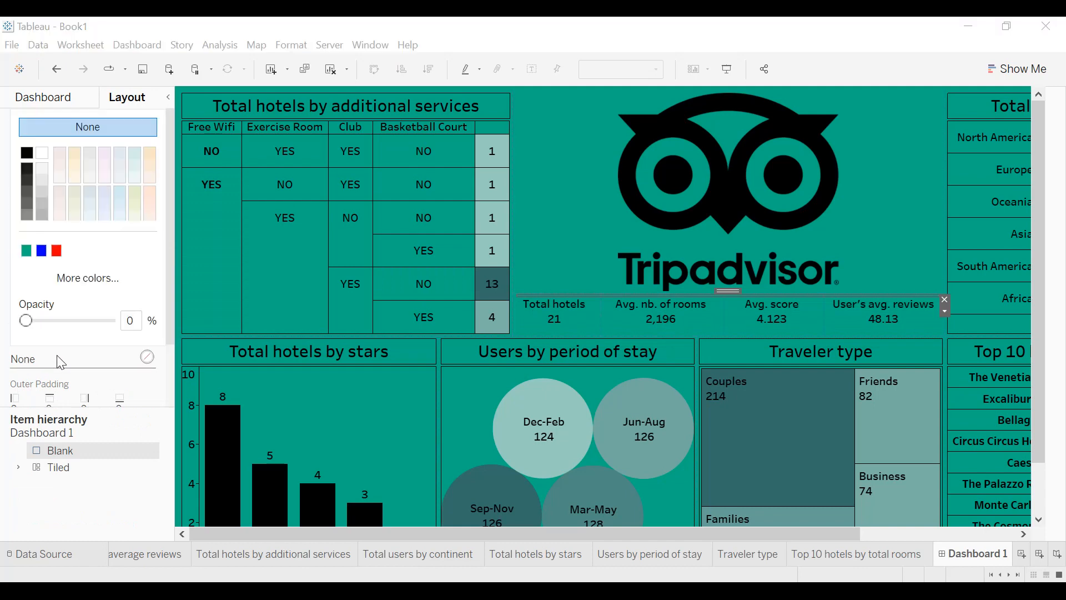
left_click(28, 157)
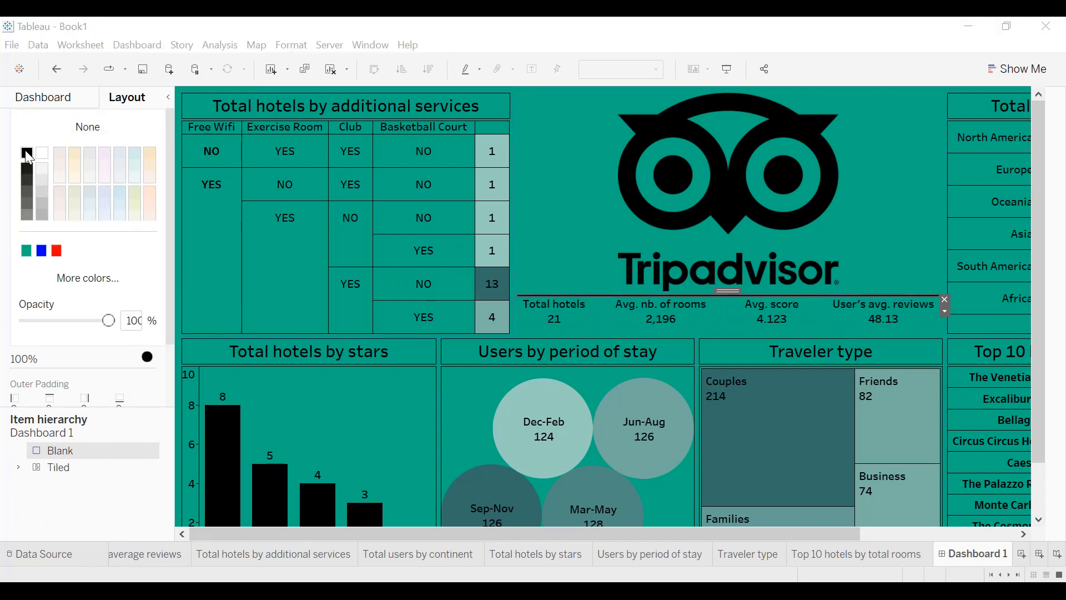
left_click(568, 245)
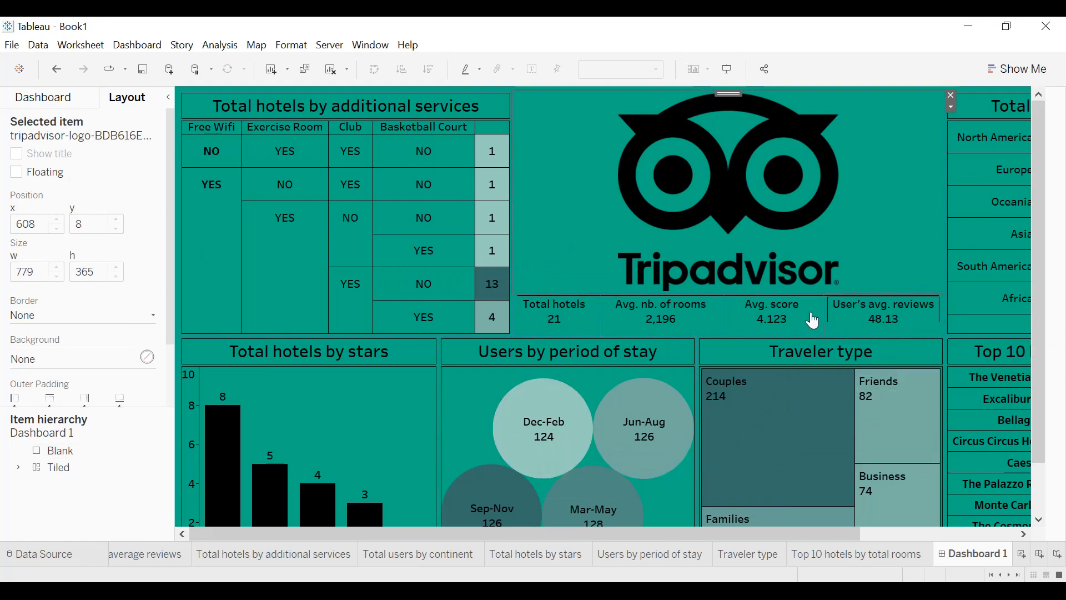
left_click(66, 103)
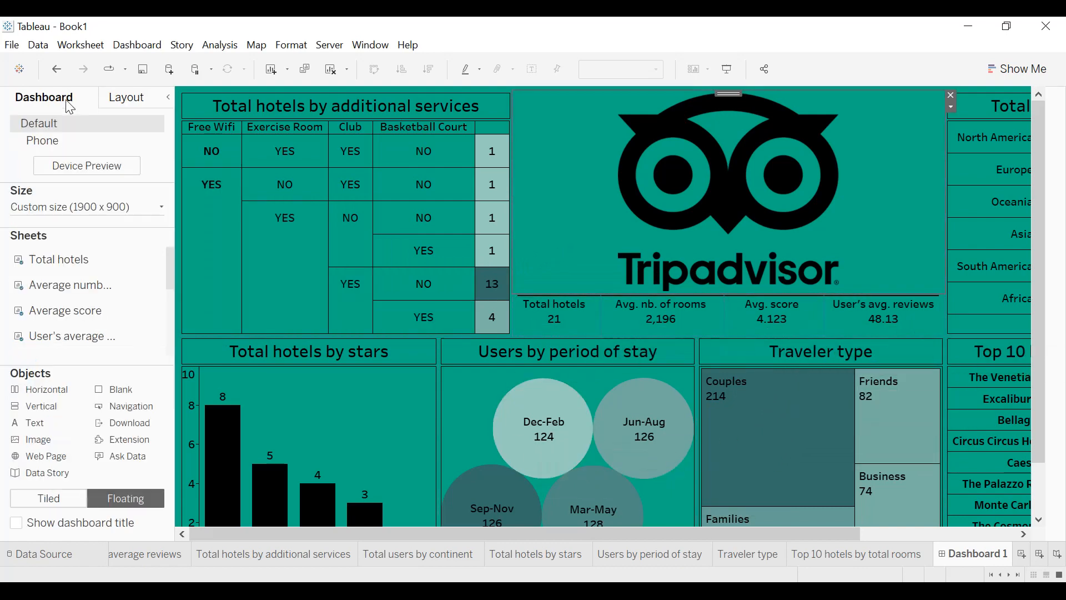
- Add a floating blank object between the Total hotels and average rooms indicators, shaped into a thin vertical line about 2 x 60 pixels
left_click_drag(124, 395, 227, 177)
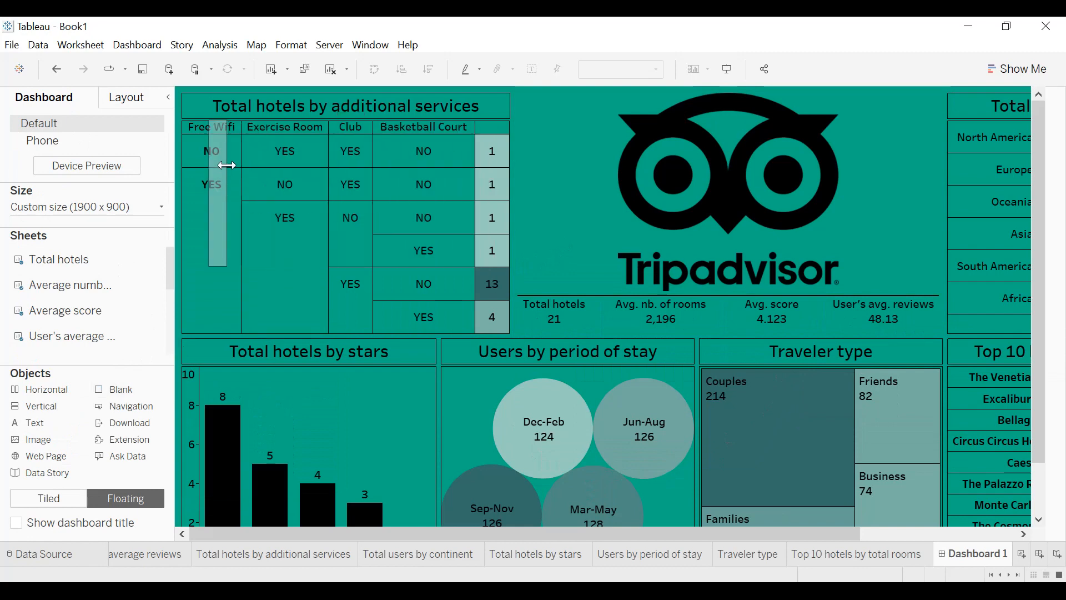
left_click_drag(222, 117, 602, 241)
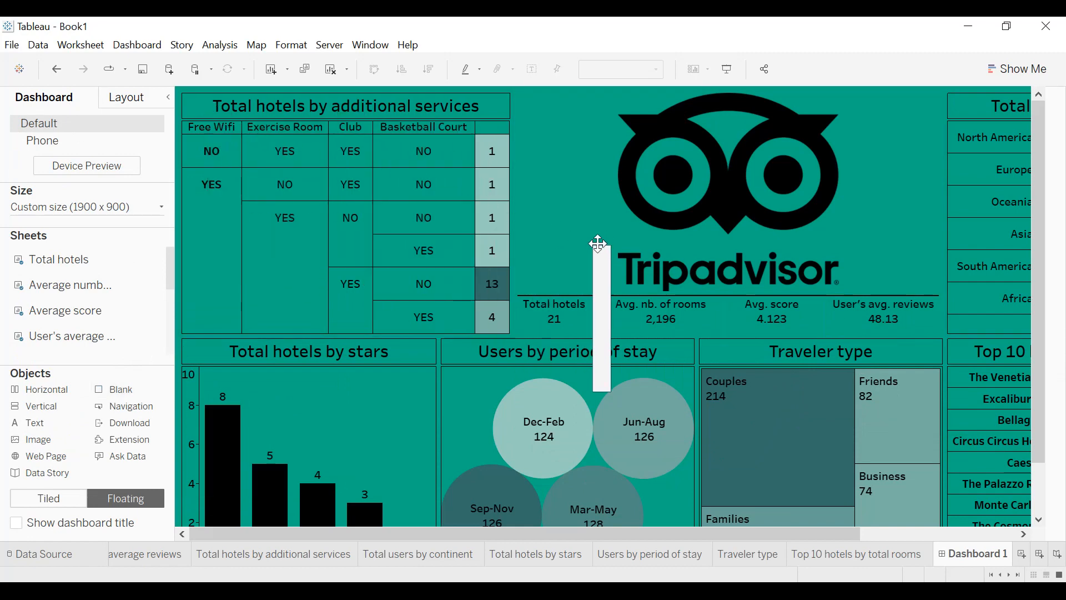
left_click_drag(600, 391, 599, 327)
left_click_drag(605, 240, 608, 306)
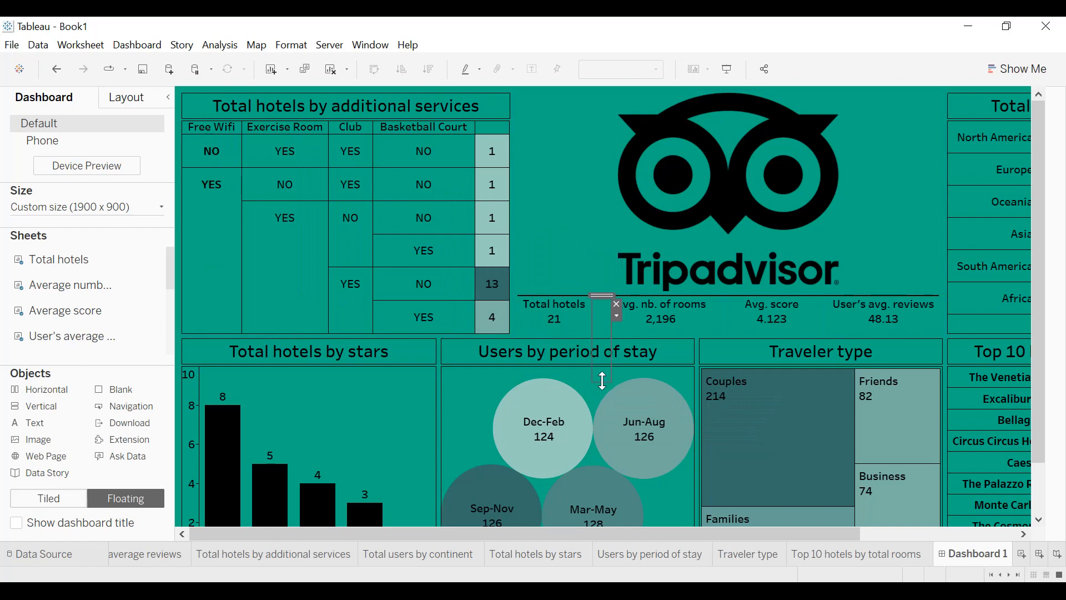
left_click_drag(602, 383, 600, 332)
left_click(598, 329)
left_click(602, 326)
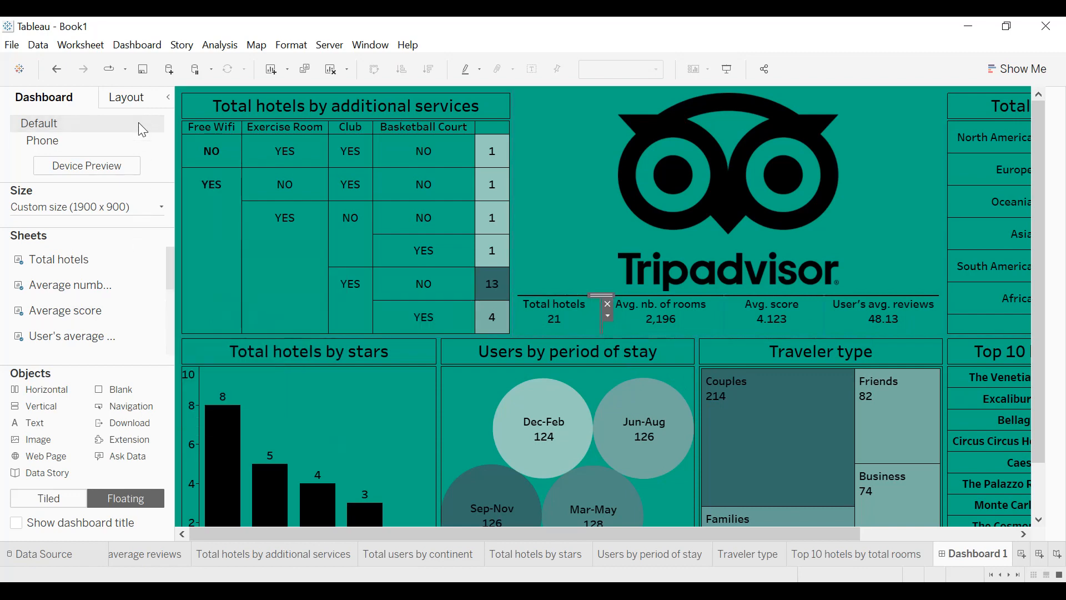
- Set the vertical blank's background to black at 100% opacity
left_click(131, 104)
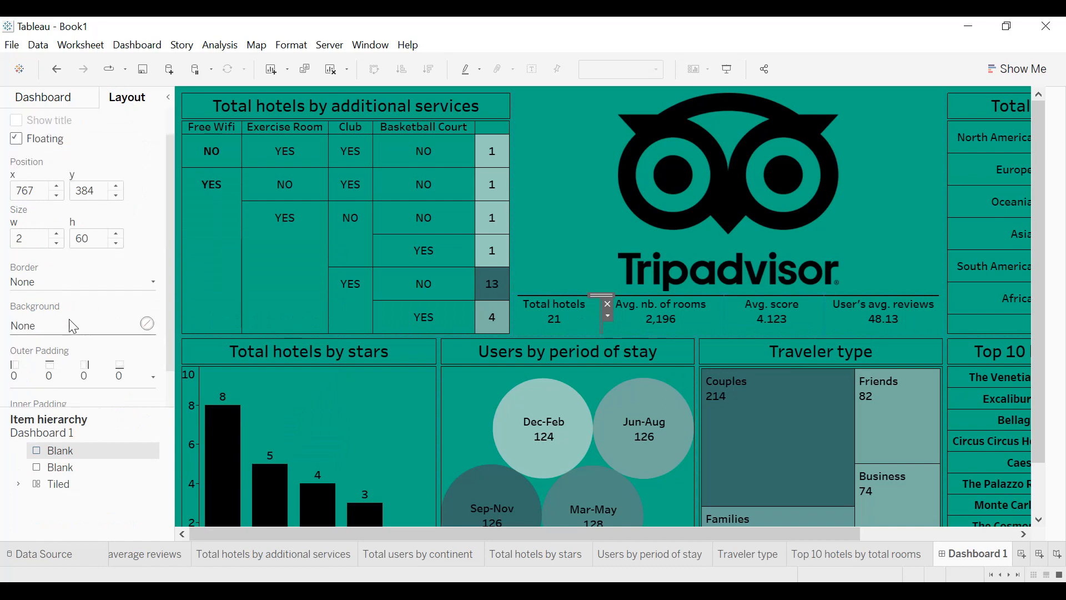
left_click(69, 325)
left_click(28, 379)
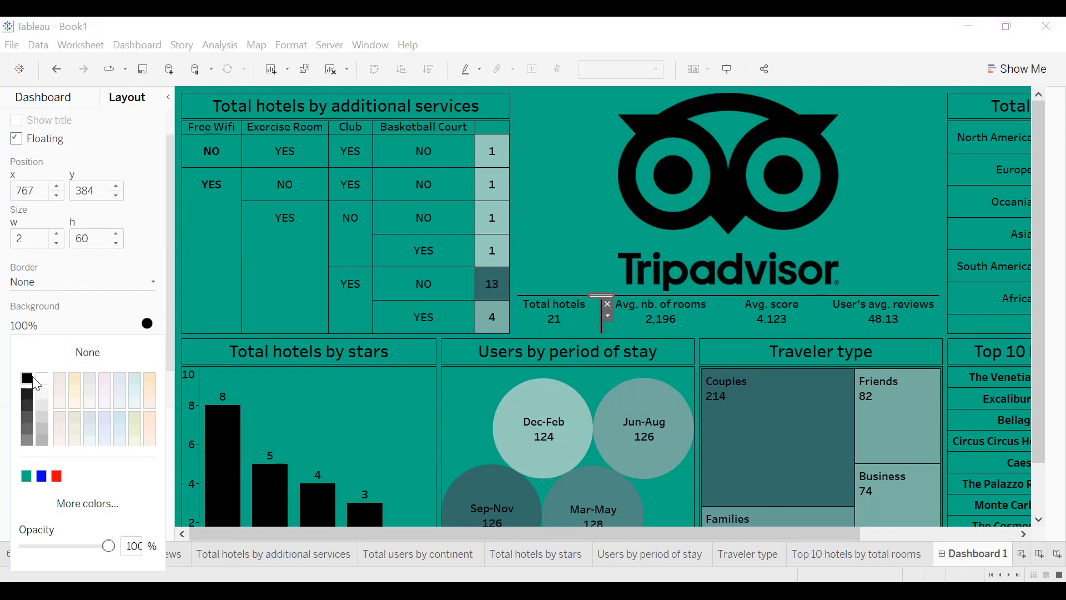
- Duplicate the vertical line twice, placing the copies between average rooms and average score and between average score and user's average reviews
left_click(608, 315)
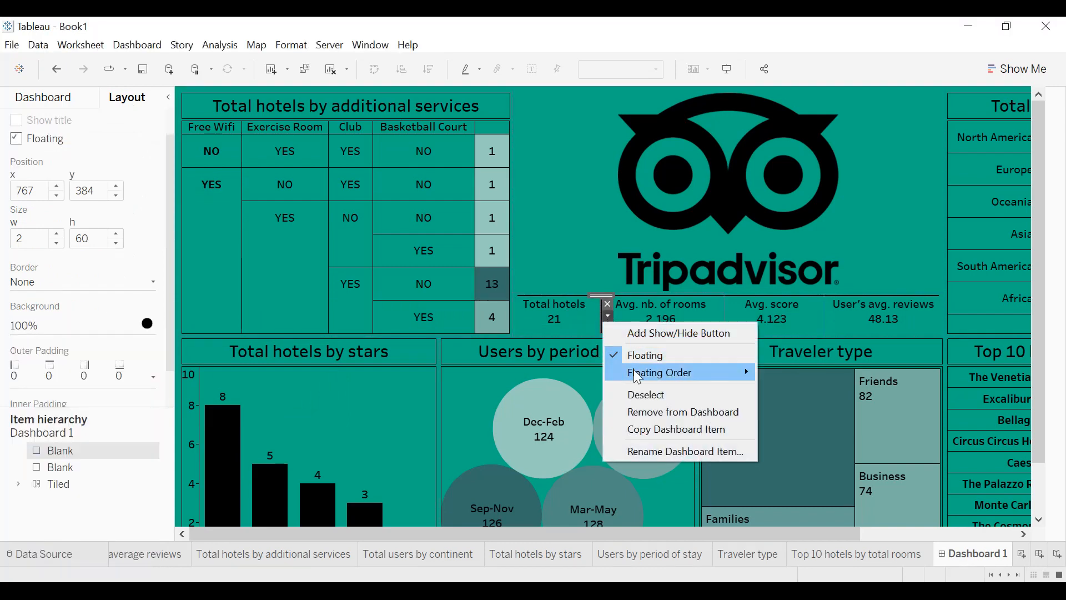
left_click(639, 429)
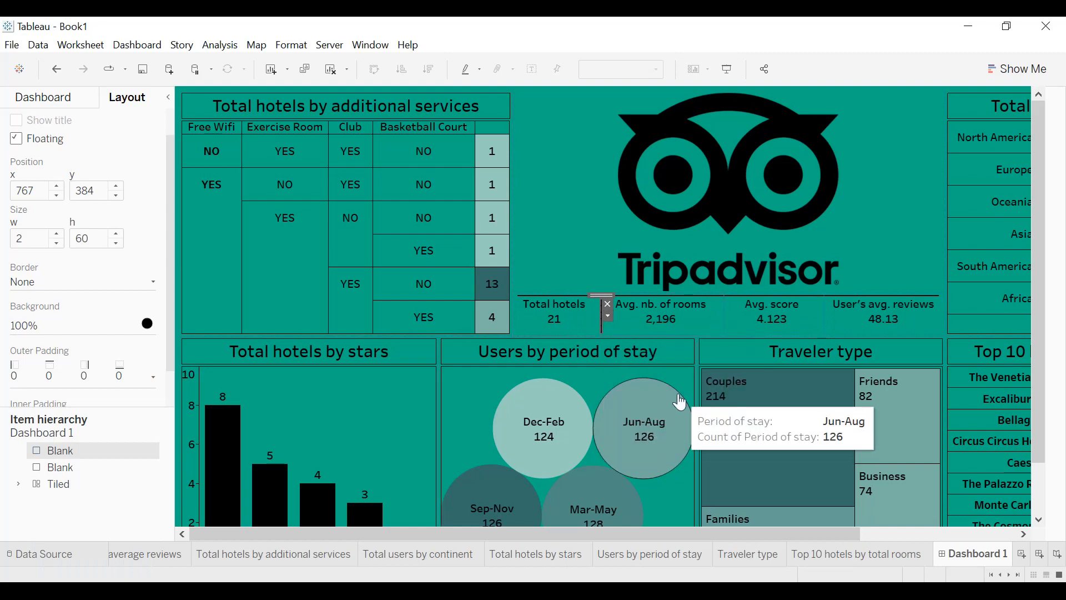
key("ctrl+v")
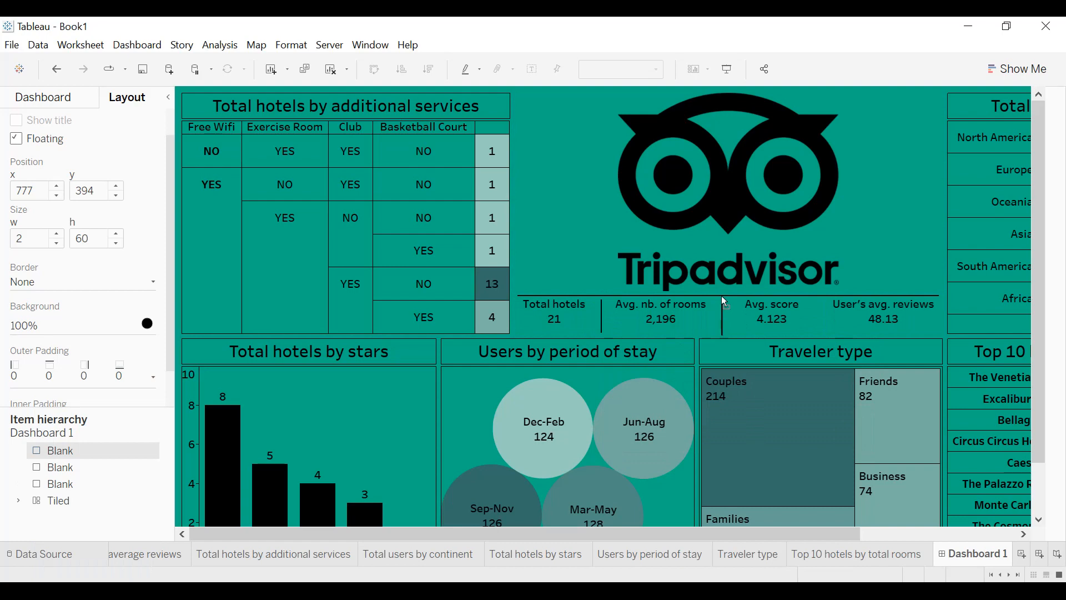
left_click_drag(721, 295, 721, 296)
key("ctrl+v")
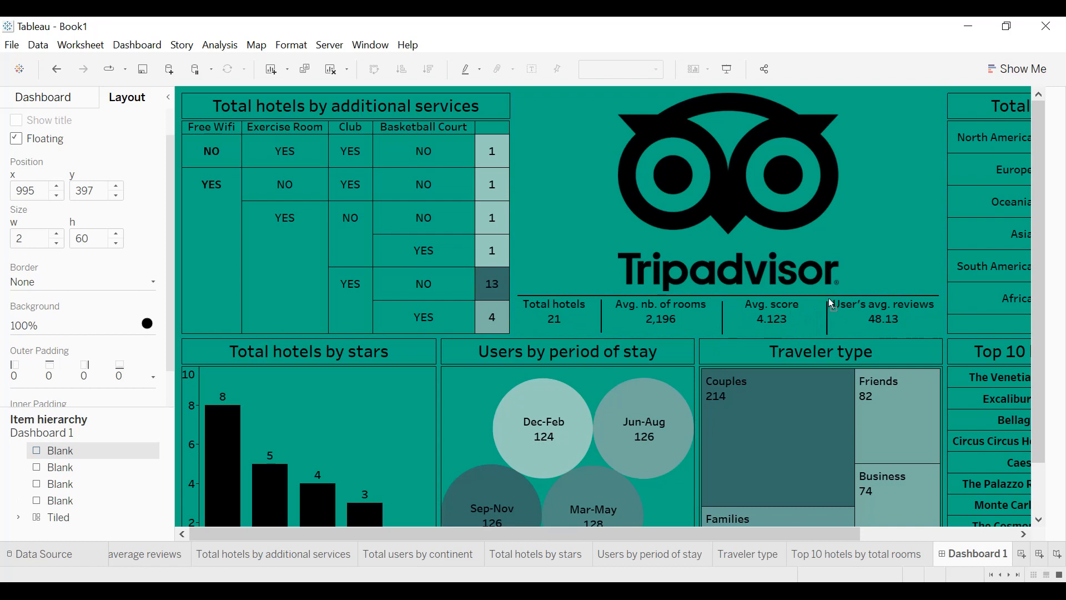
left_click_drag(828, 298, 828, 297)
left_click(897, 264)
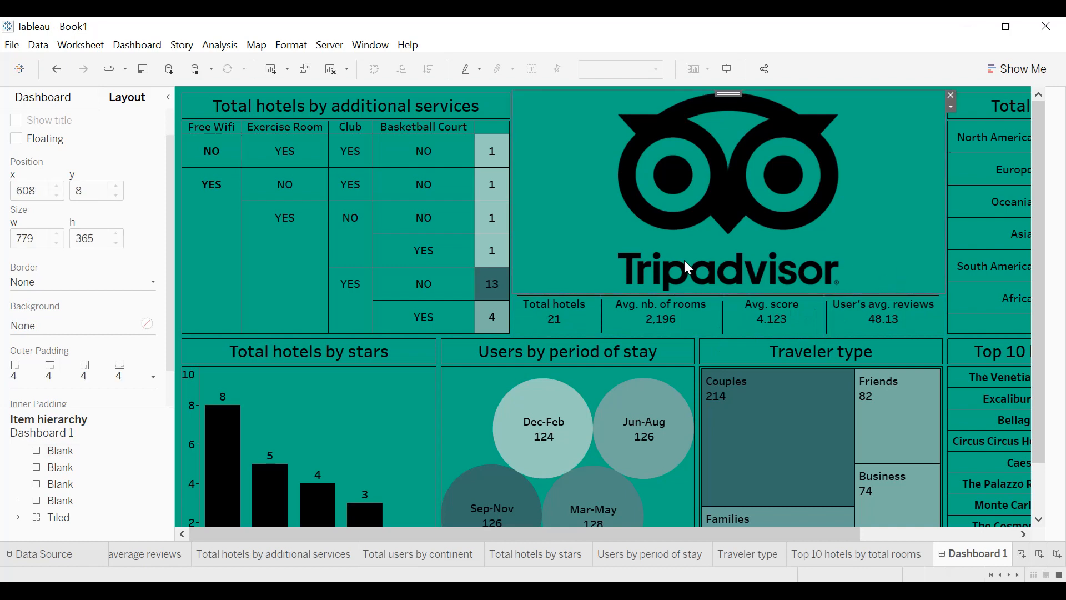
- Examine the dashboard layout across its full width with the side pane collapsed, checking the spacing of charts, logo and indicator dividers
left_click(170, 99)
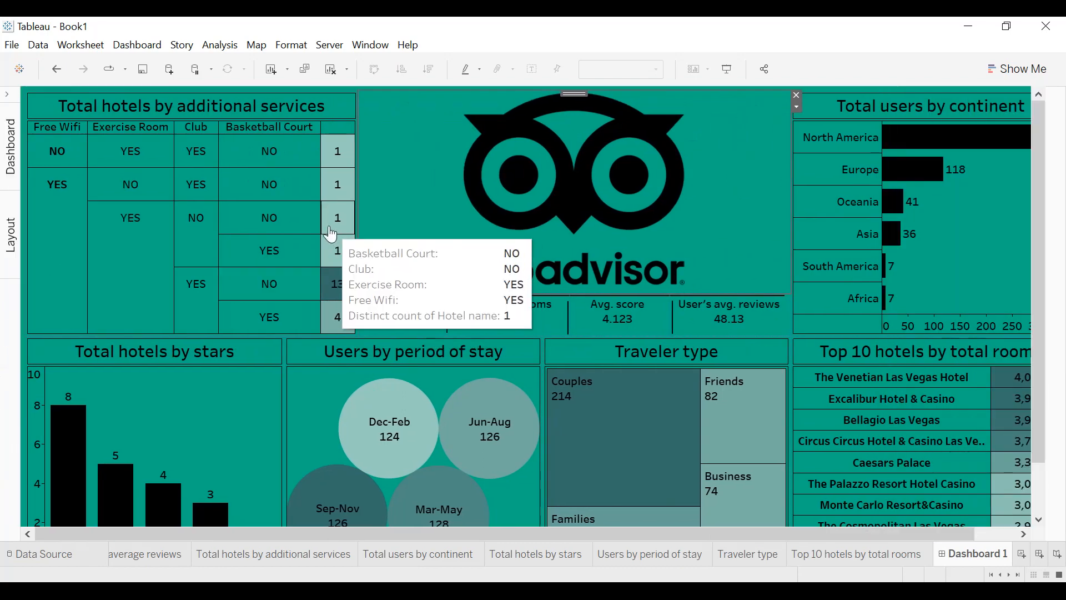
left_click(7, 95)
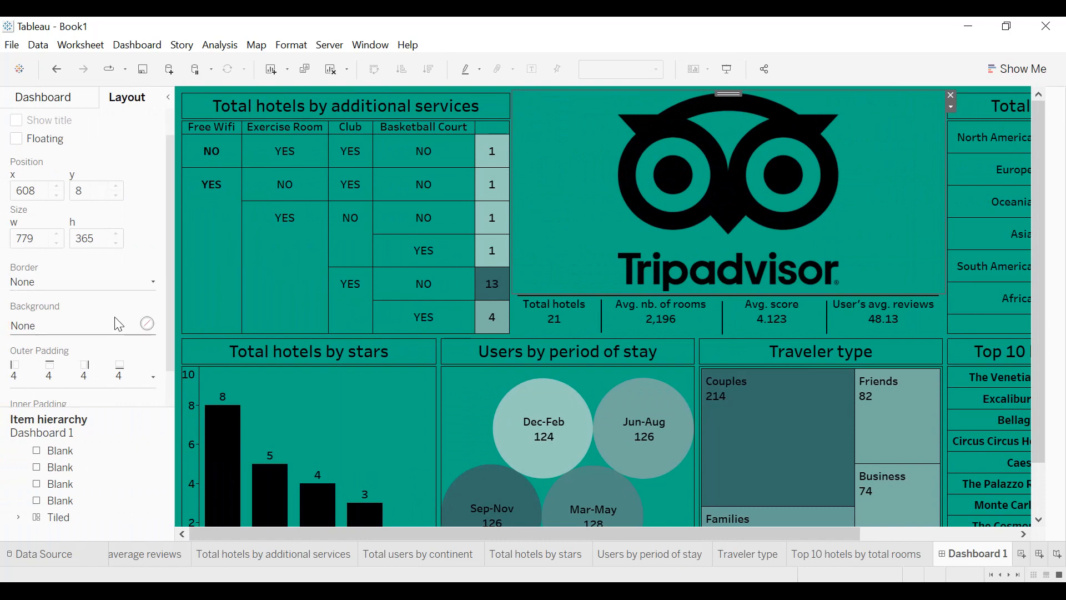
left_click(43, 102)
mouse_move(74, 279)
scroll(74, 279, "down", 2)
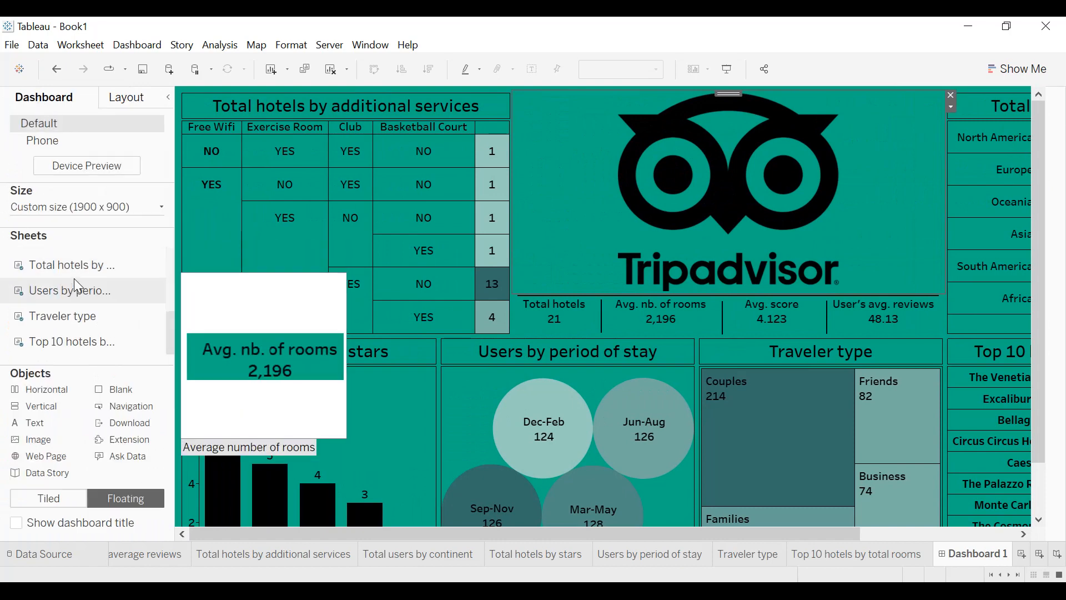
scroll(74, 278, "up", 2)
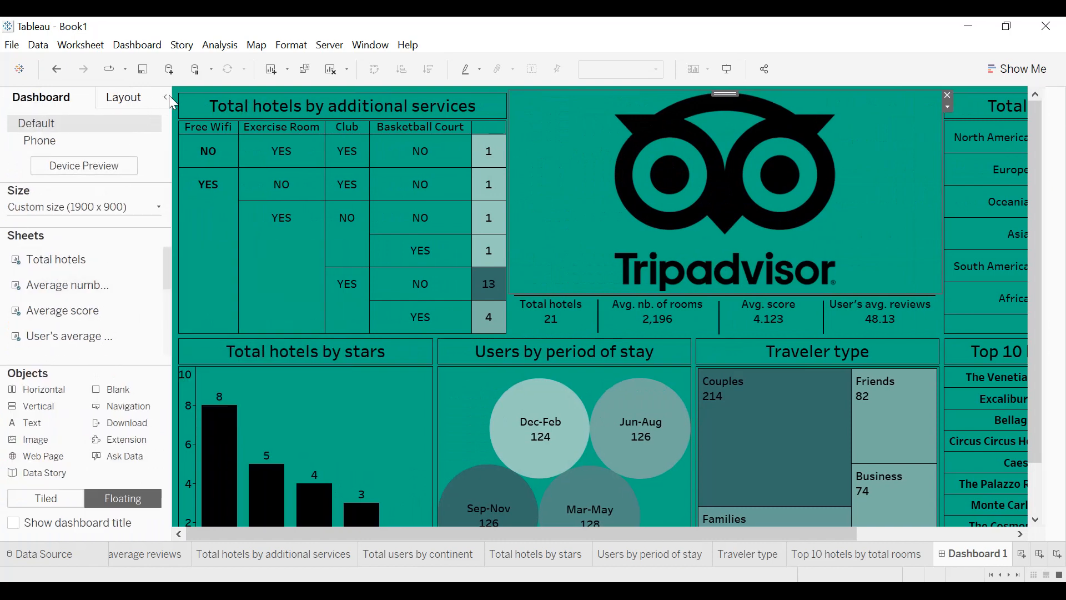
left_click(169, 96)
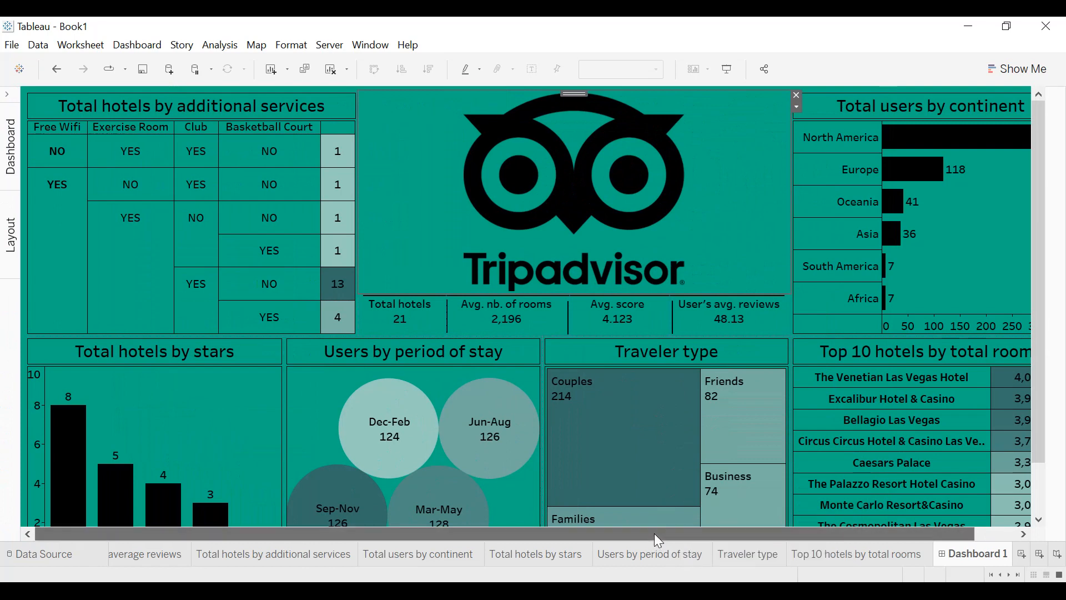
left_click_drag(654, 533, 710, 531)
mouse_move(588, 500)
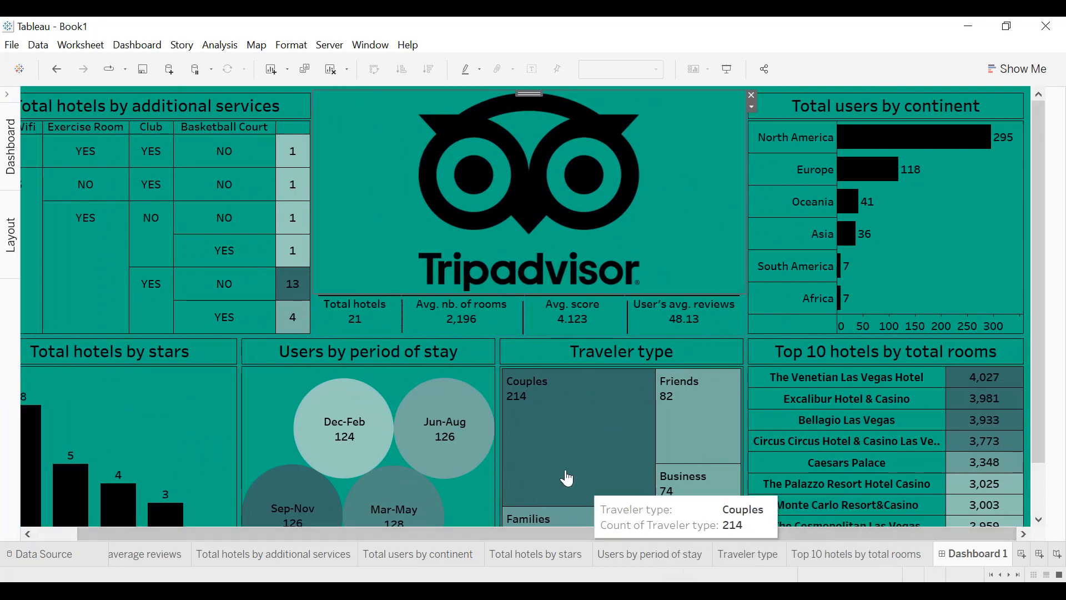
left_click_drag(568, 531, 432, 534)
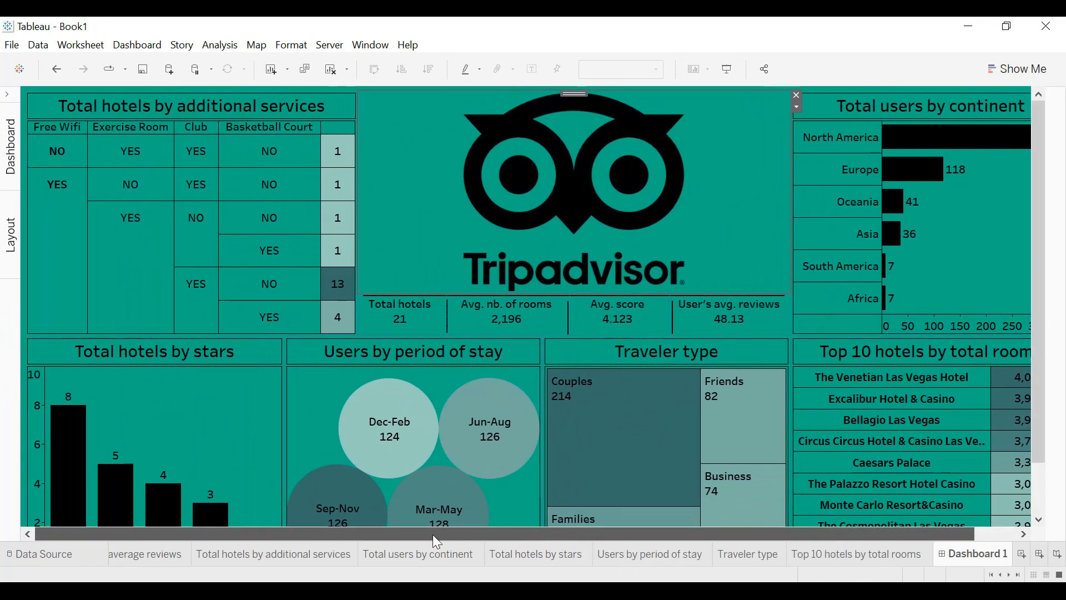
- Widen the Traveler type treemap slightly by narrowing the adjoining Users by period of stay chart
left_click_drag(543, 431, 535, 433)
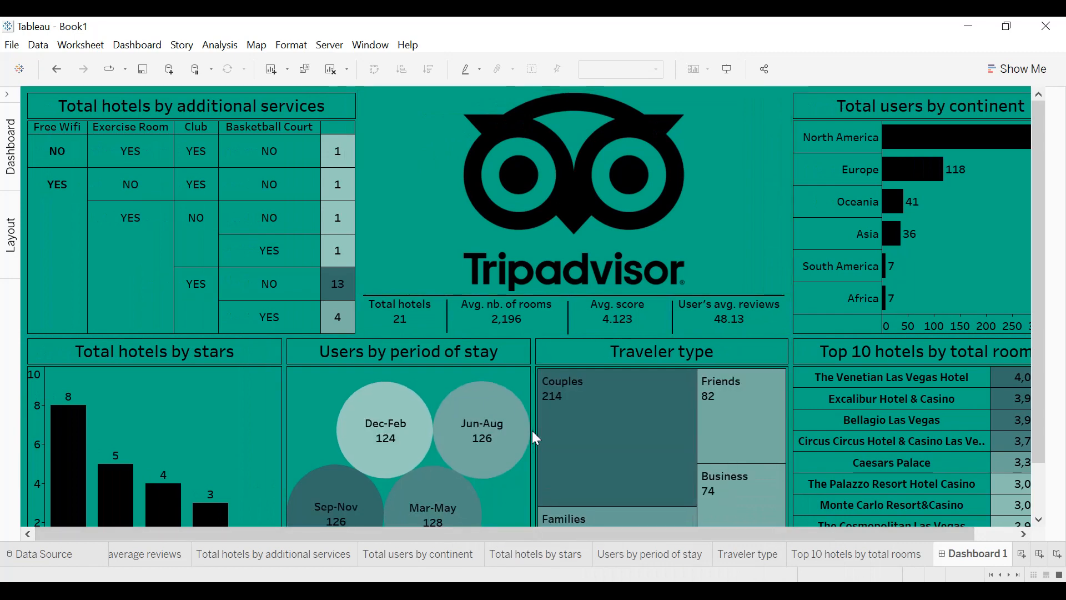
mouse_move(661, 438)
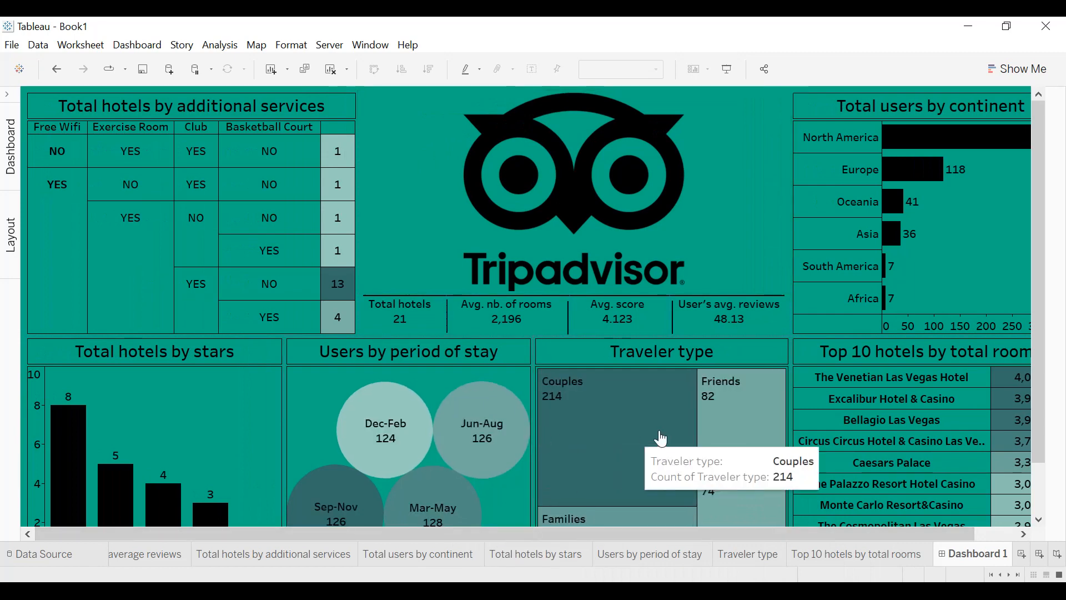
left_click(142, 48)
left_click(166, 199)
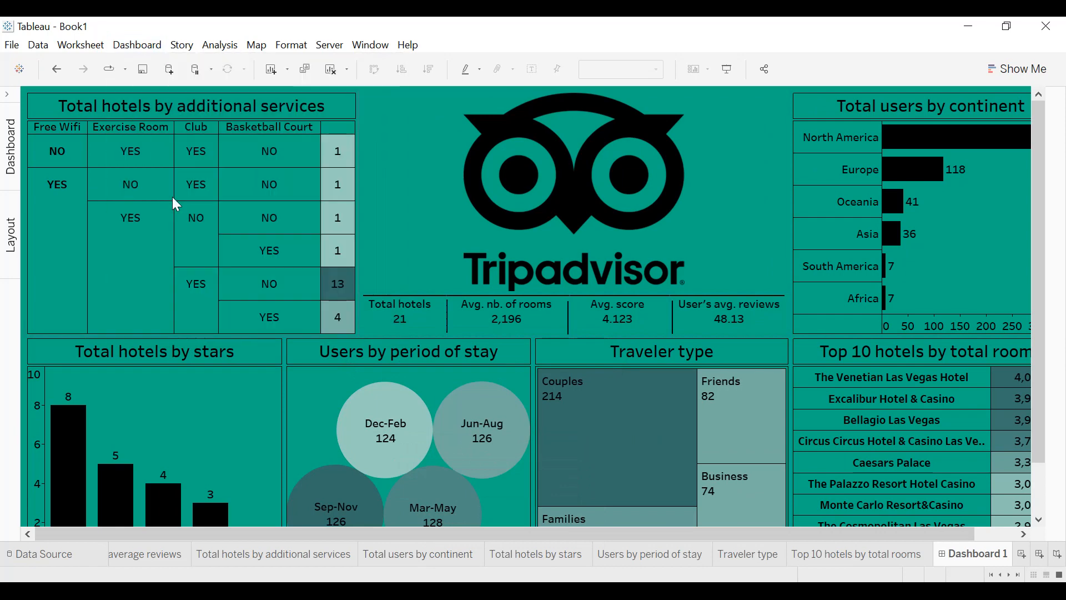